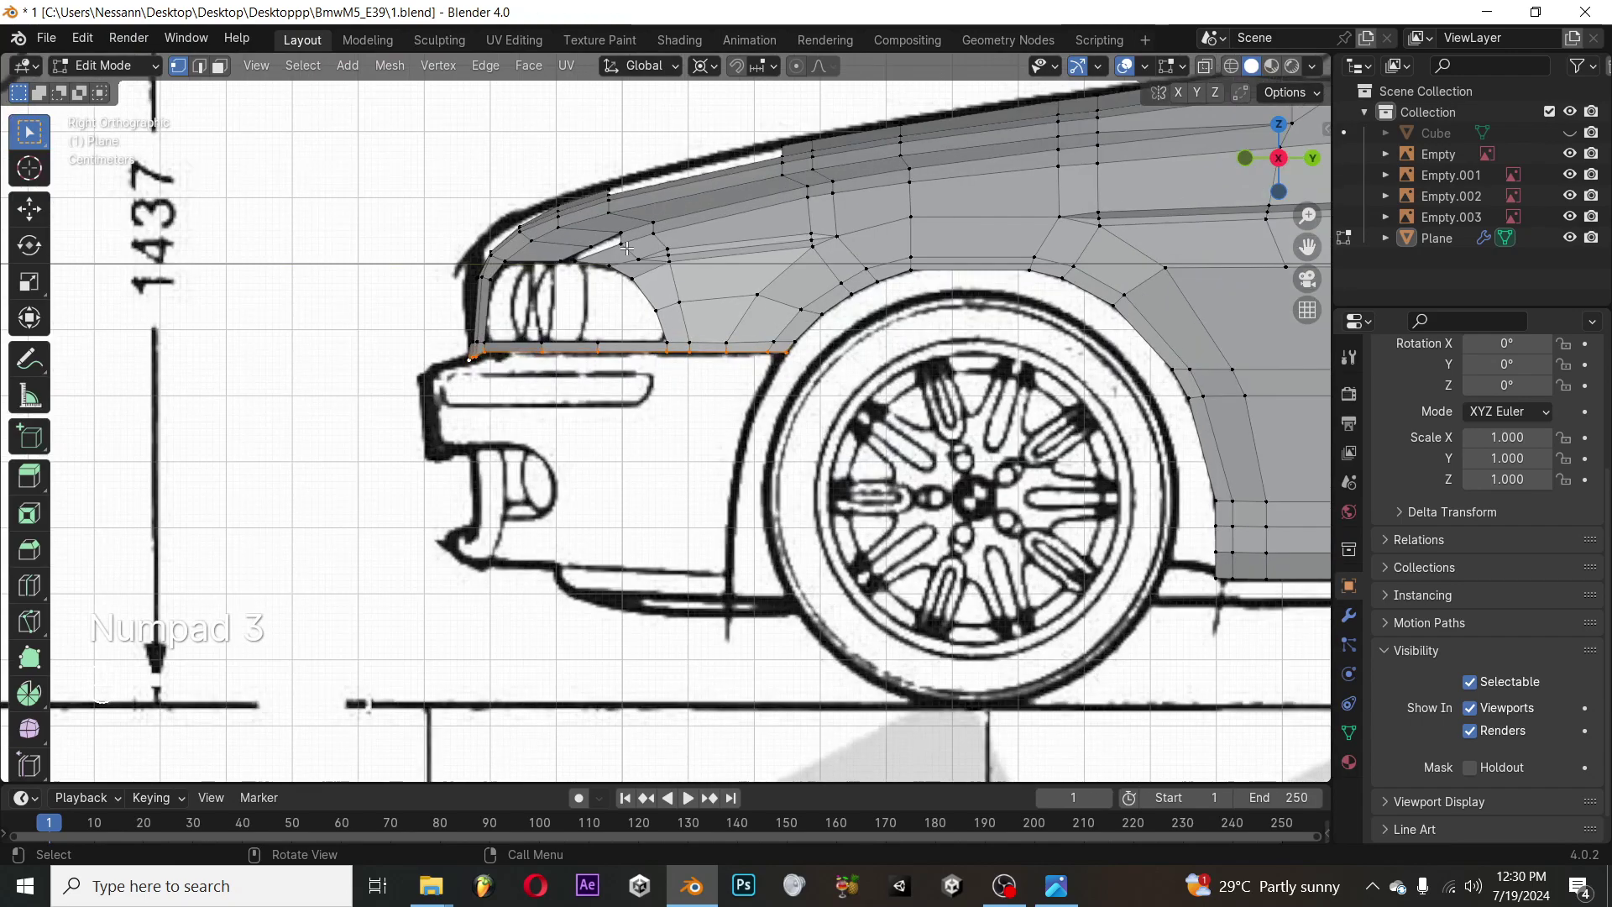
Extrude the open edge row beneath the grille and headlights forward along Y toward the bumper outline in top view
middle_drag(661, 291, 739, 437)
key(c)
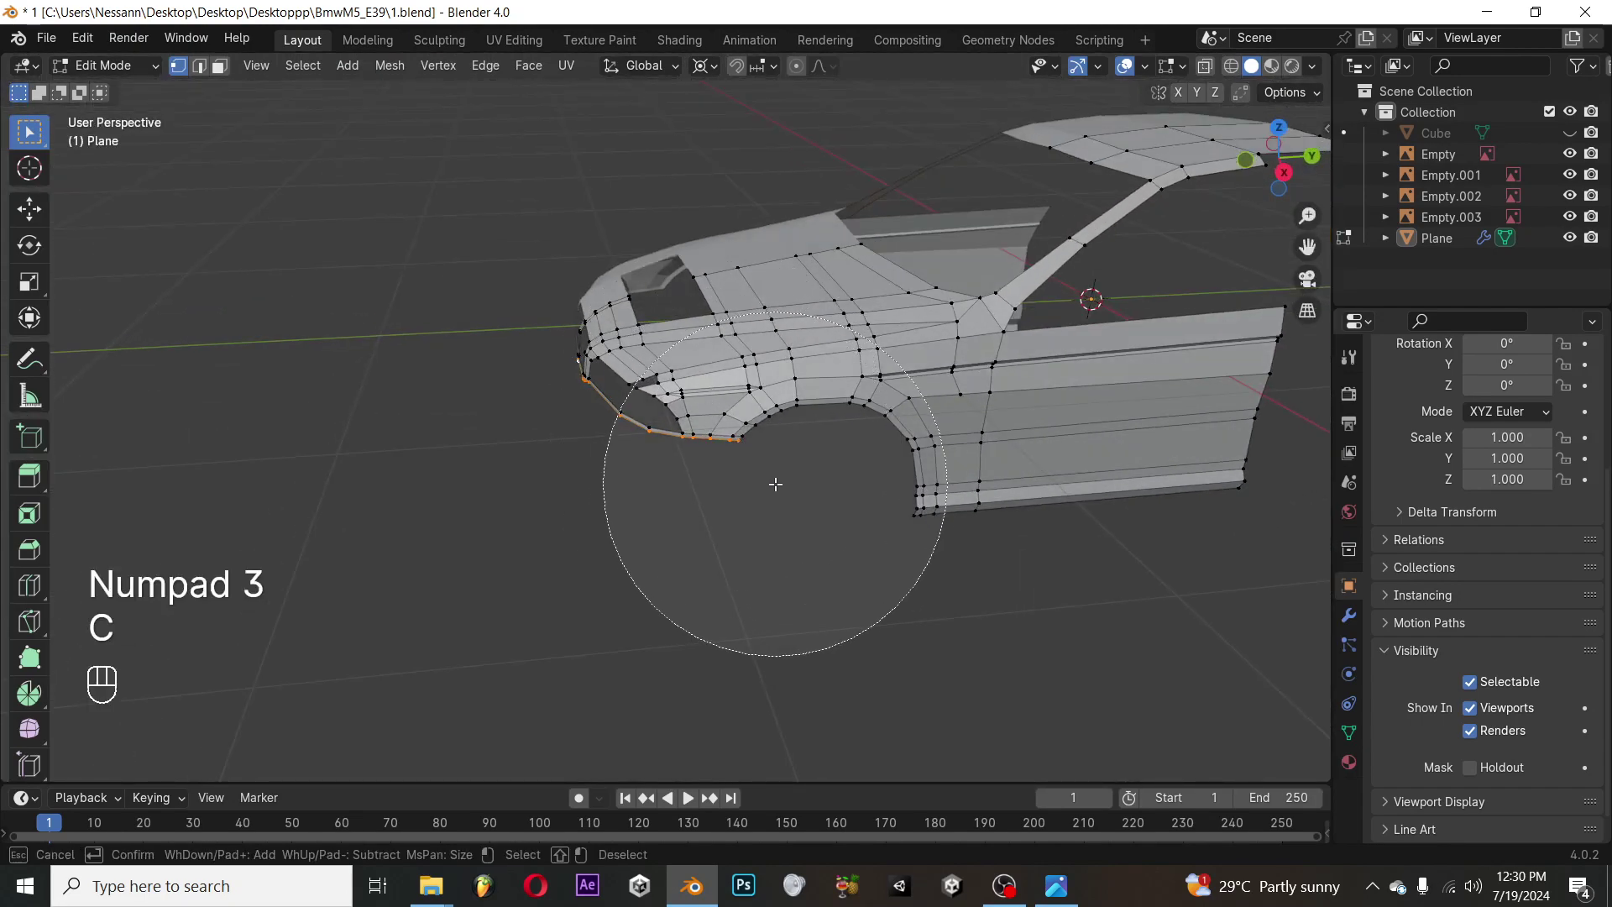
right_click(725, 481)
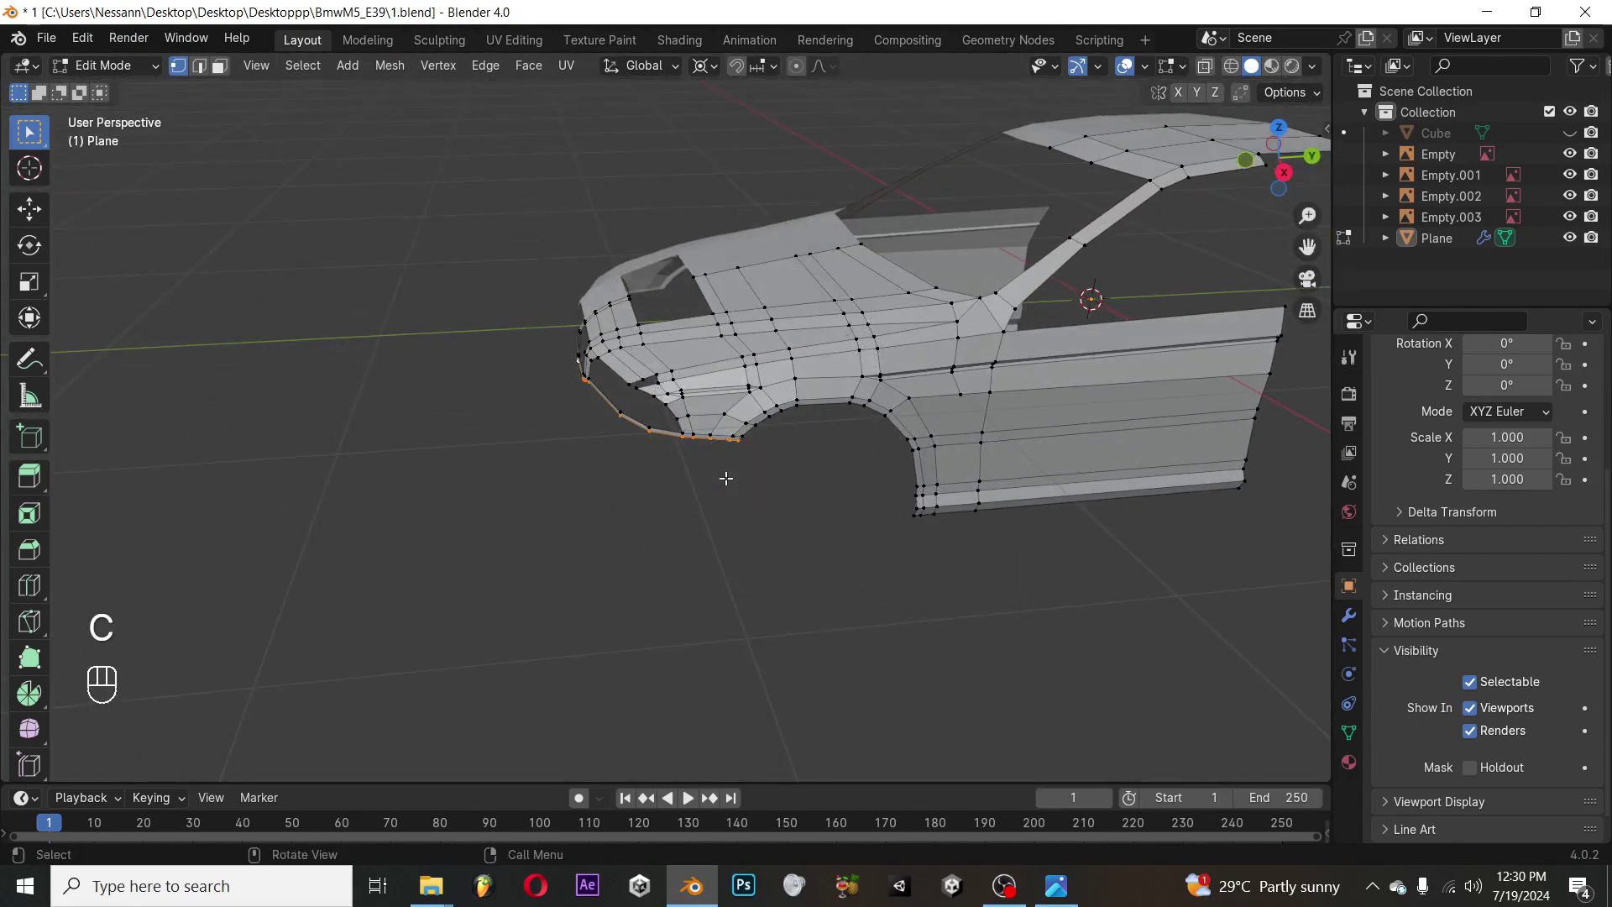
scroll(725, 478, up, 4)
key(c)
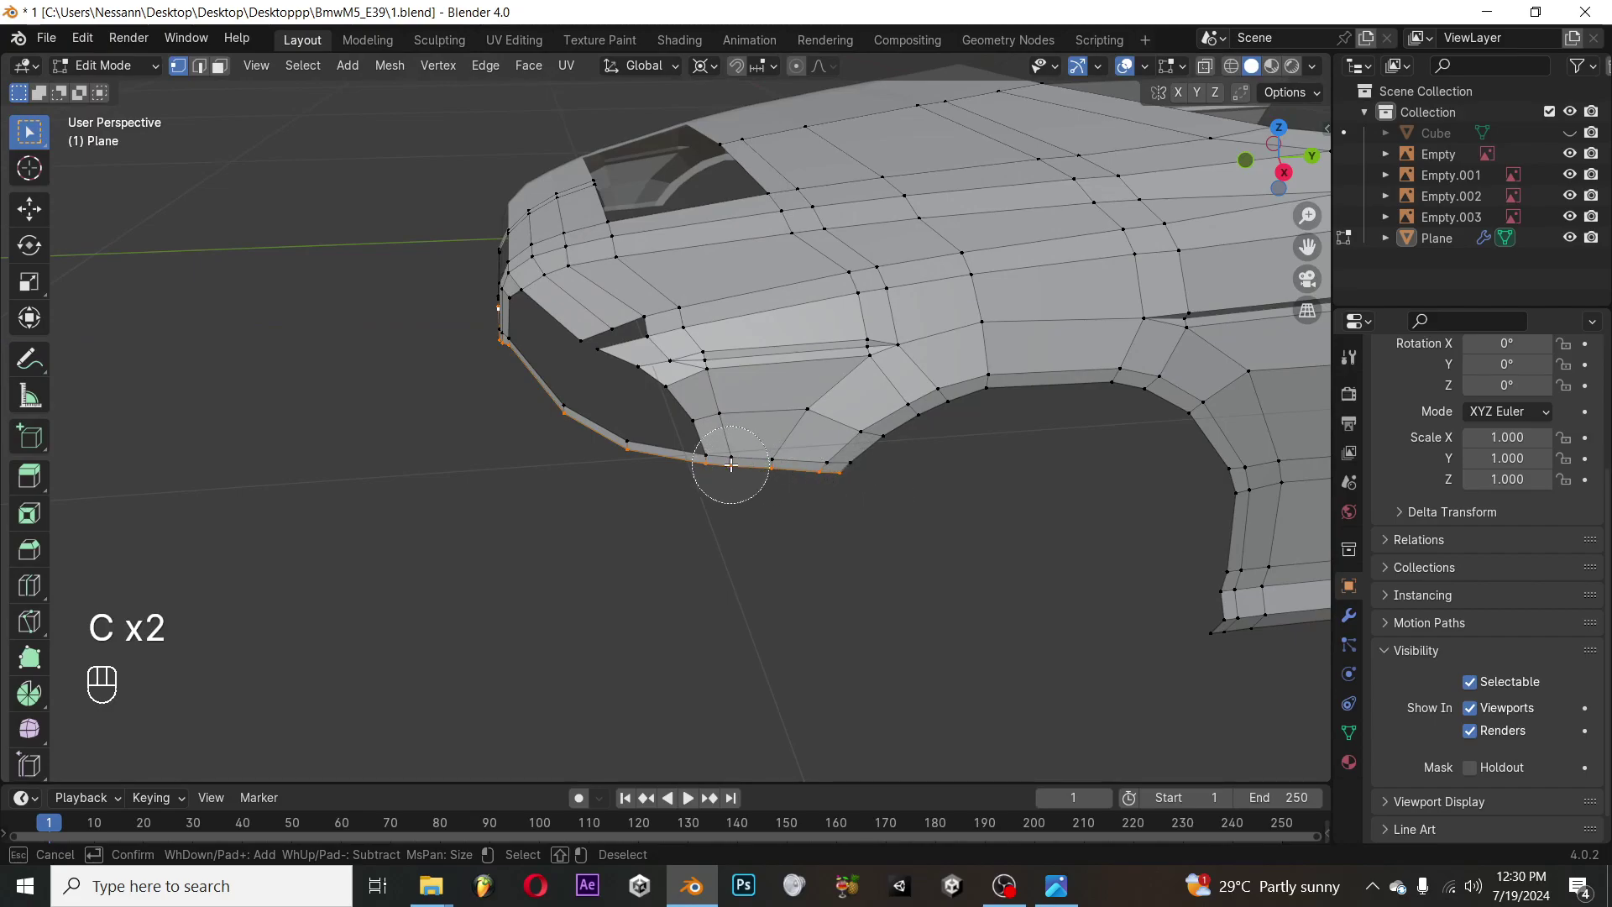
right_click(829, 479)
scroll(829, 479, down, 4)
mouse_move(829, 479)
middle_down()
mouse_move(832, 343)
mouse_move(770, 475)
mouse_move(798, 470)
mouse_move(838, 374)
mouse_move(821, 315)
middle_up()
key(KP_3)
key(KP_7)
key(e)
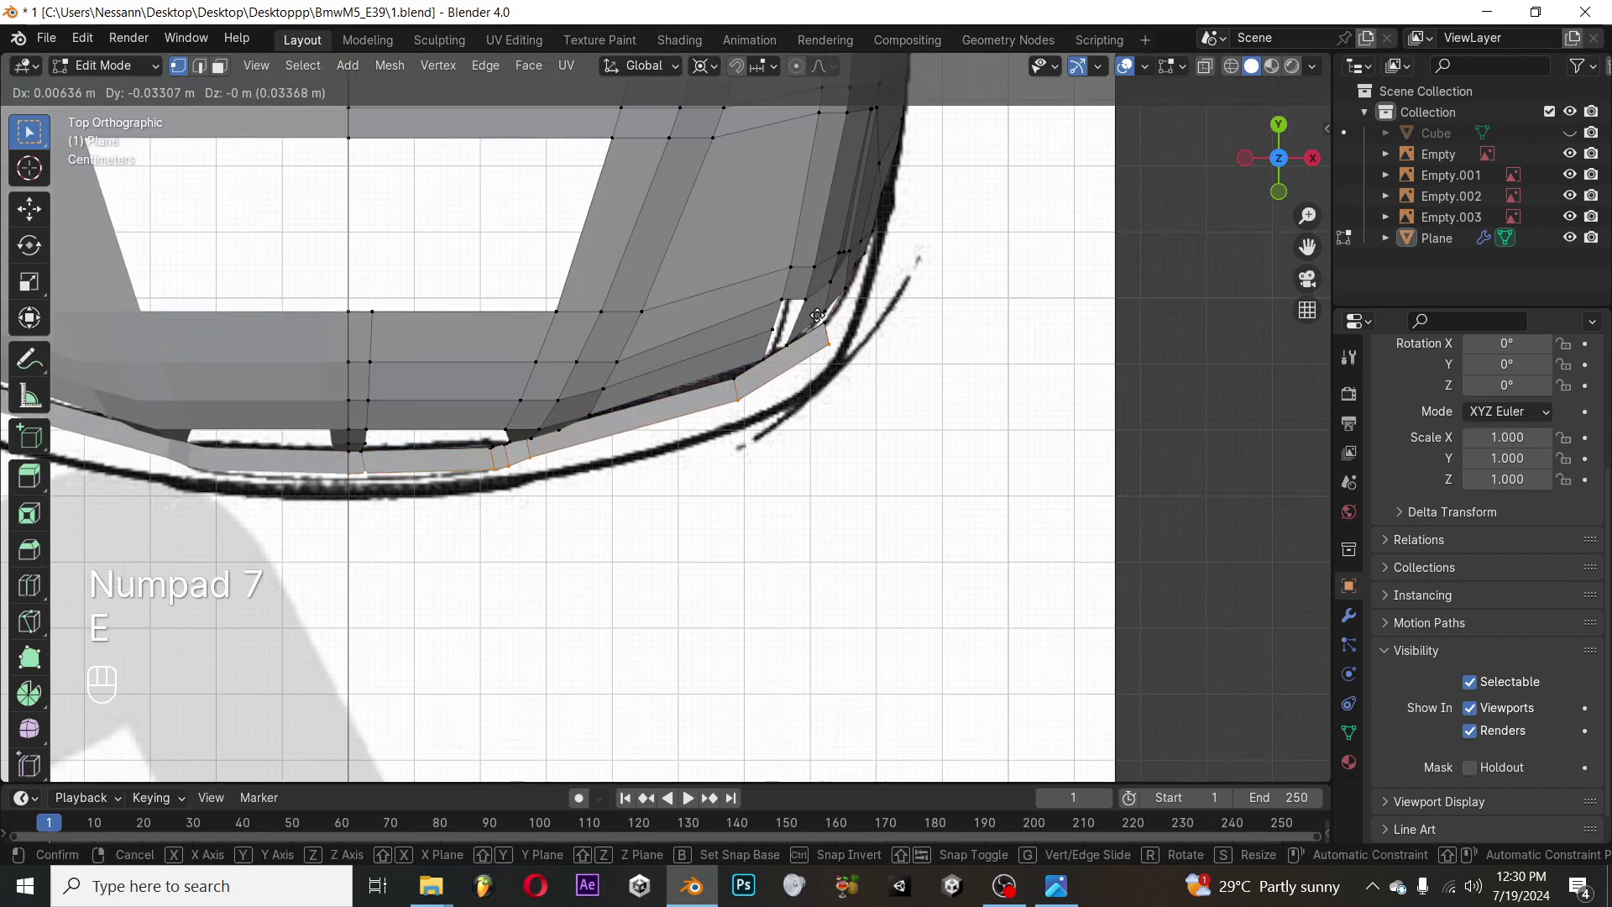
key(y)
click(828, 375)
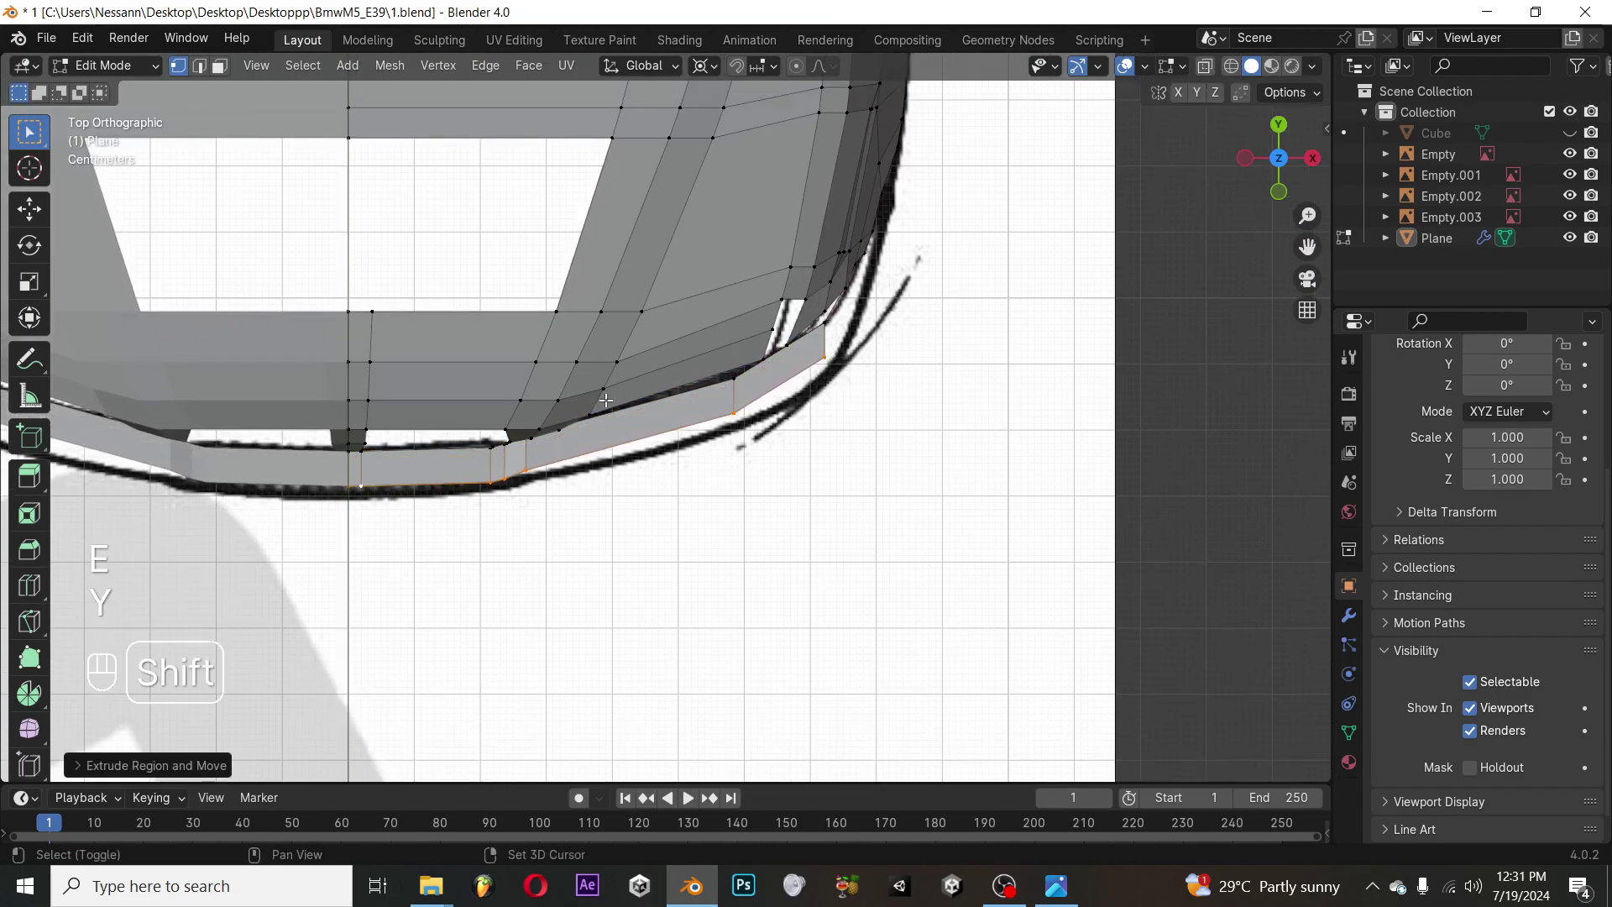
Move the extruded strip's two outermost front vertices about 0.02 m forward along Y to the blueprint's bumper curve
click(505, 478)
key(g)
key(y)
right_click(558, 471)
key(g)
key(y)
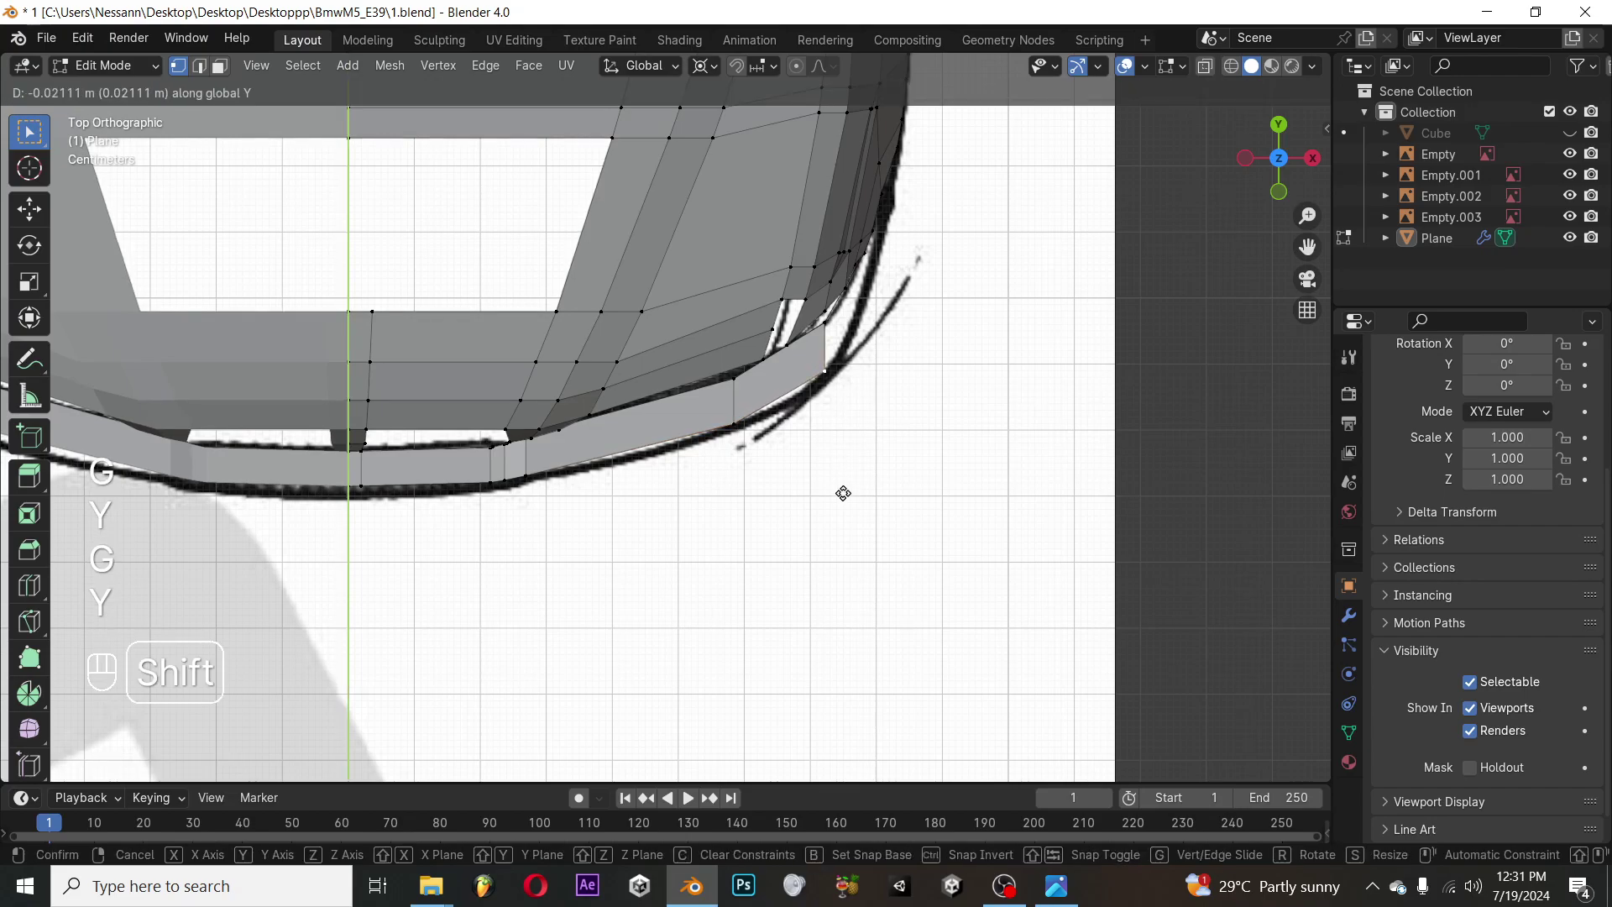
click(844, 501)
Select the extruded strip's outer edge loop and lower it about 0.02 m along Z in front view
key(KP_3)
key(Tab)
middle_drag(844, 500, 913, 402)
key(KP_1)
key(Tab)
scroll(776, 376, up, 3)
middle_drag(776, 376, 608, 435)
alt+click(598, 432)
key(KP_1)
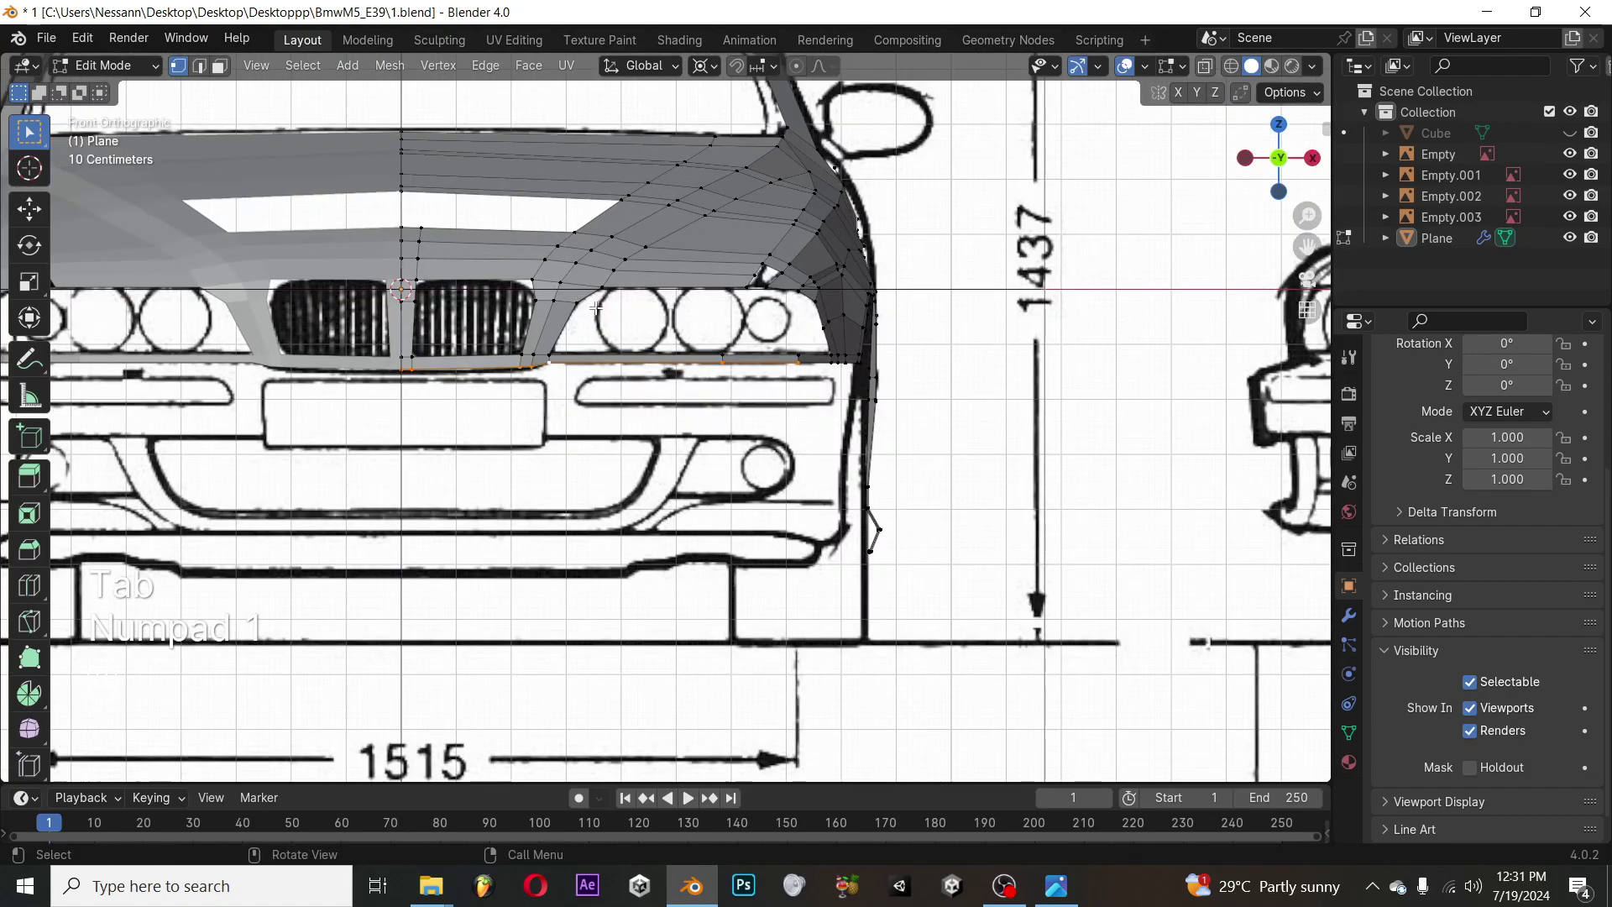
key(g)
key(z)
key(shift)
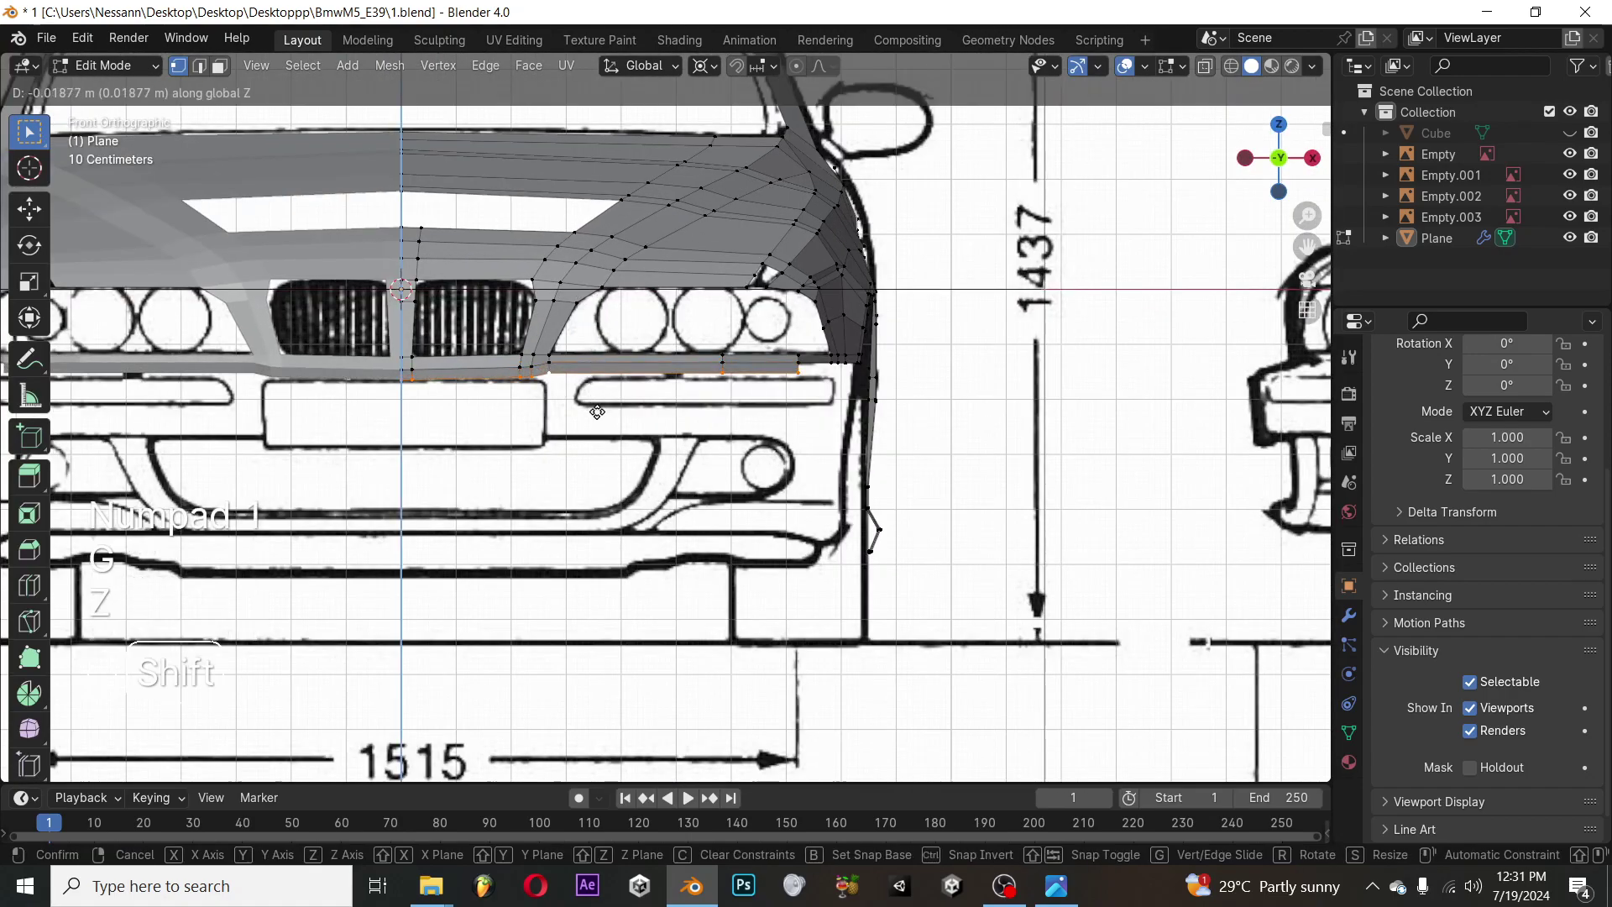
click(597, 414)
Check the bumper line in the reference photo and lower the strip's outer edge slightly further along Z
click(1056, 886)
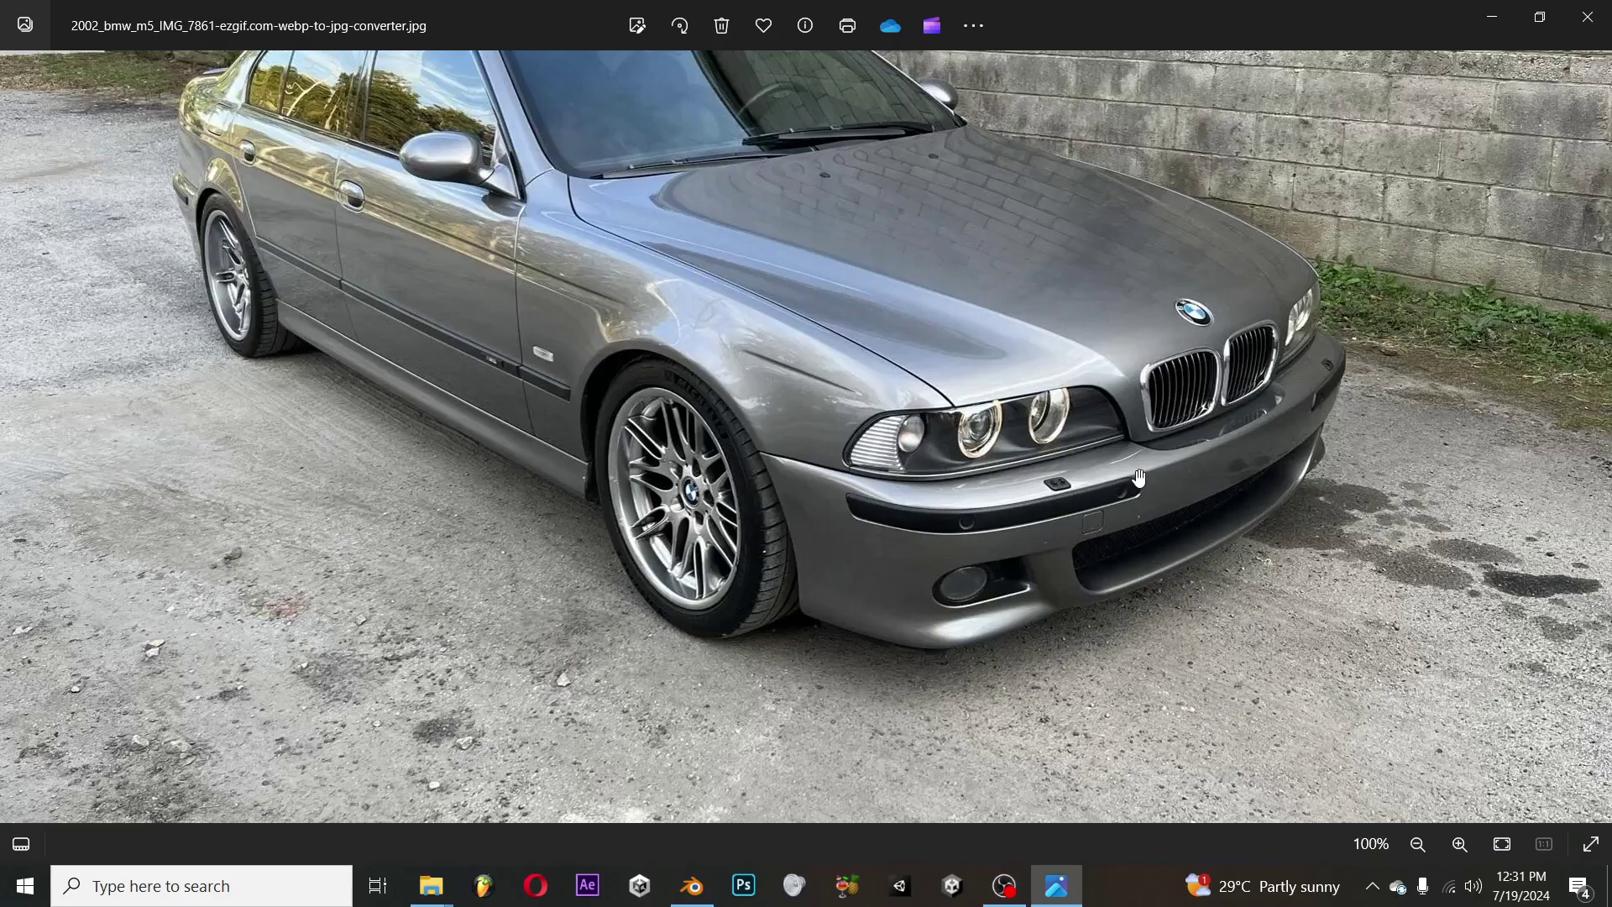
key(alt+Tab)
scroll(882, 432, up, 5)
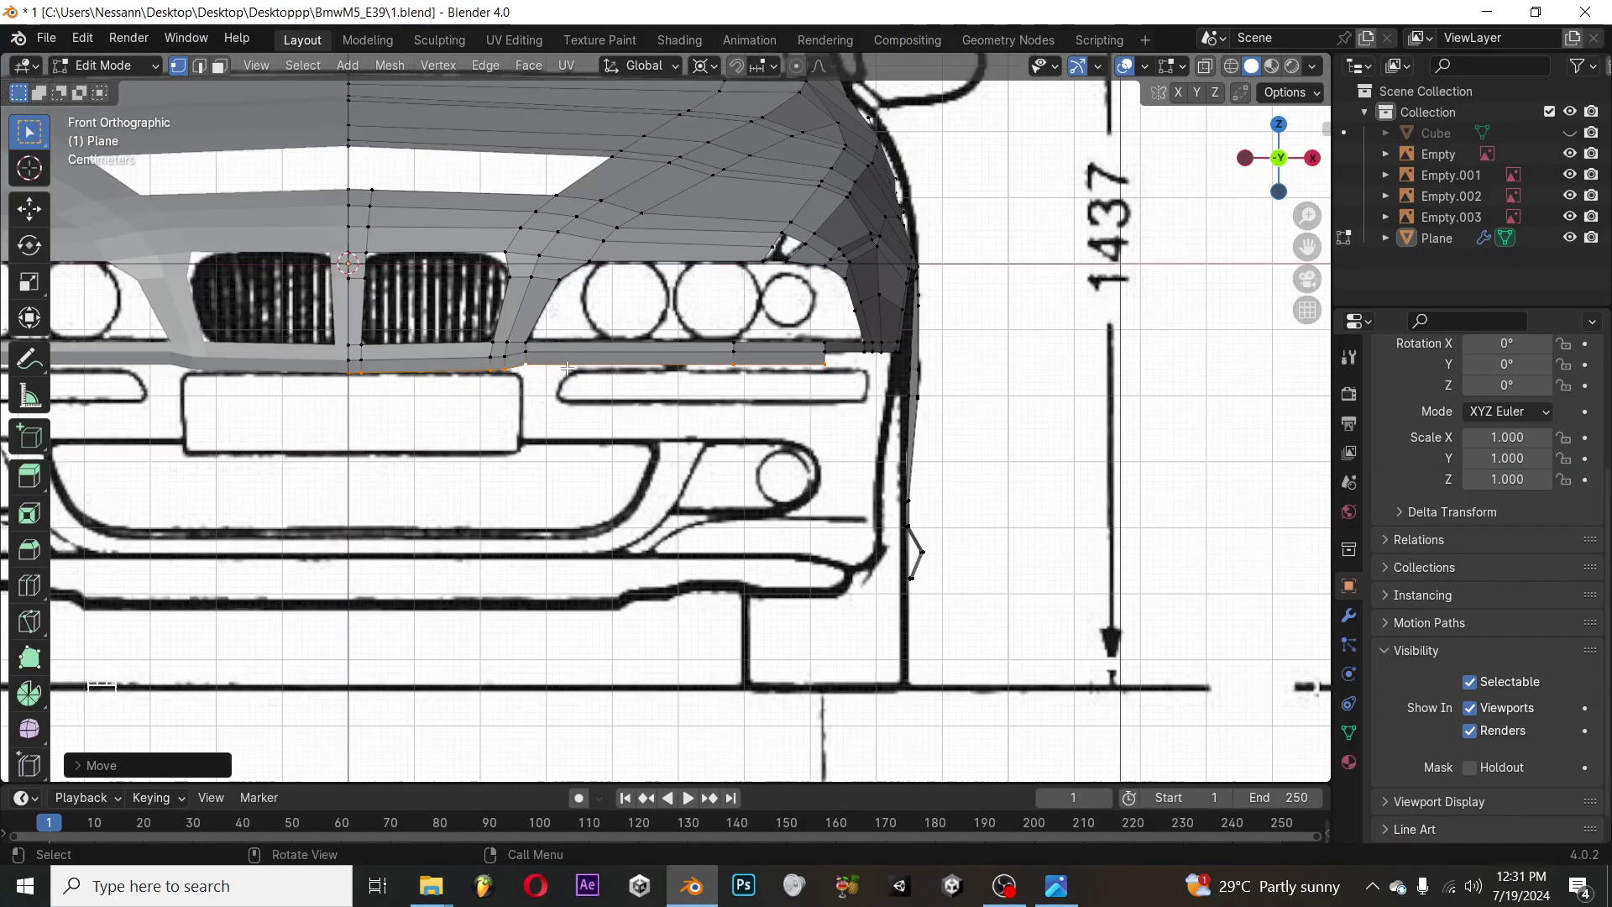
key(g)
key(z)
key(shift)
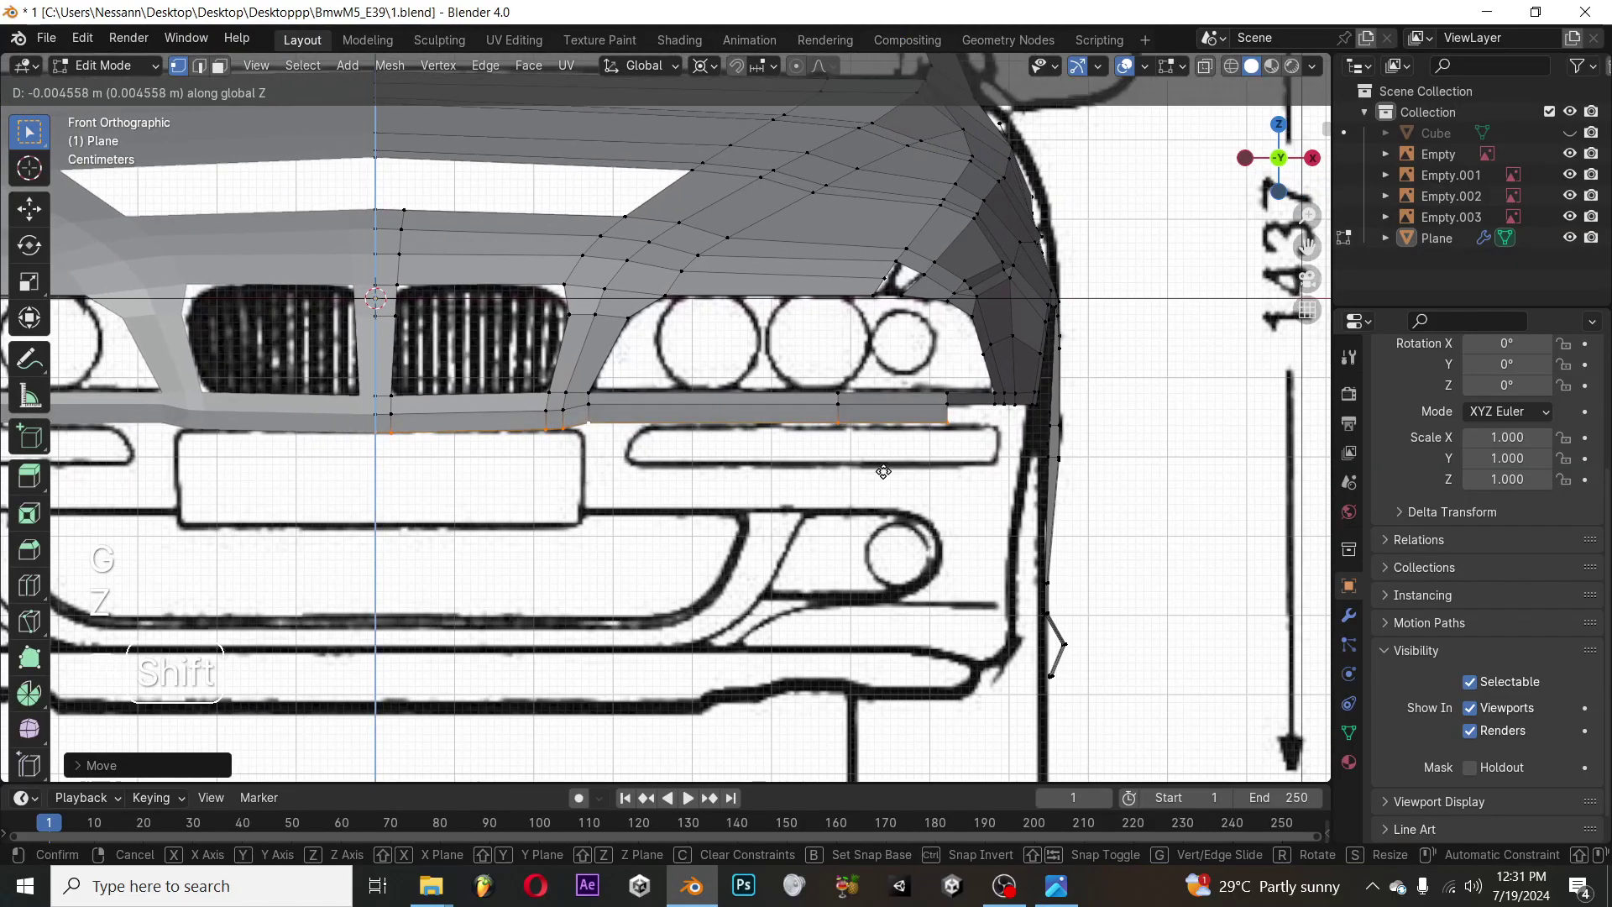
click(877, 503)
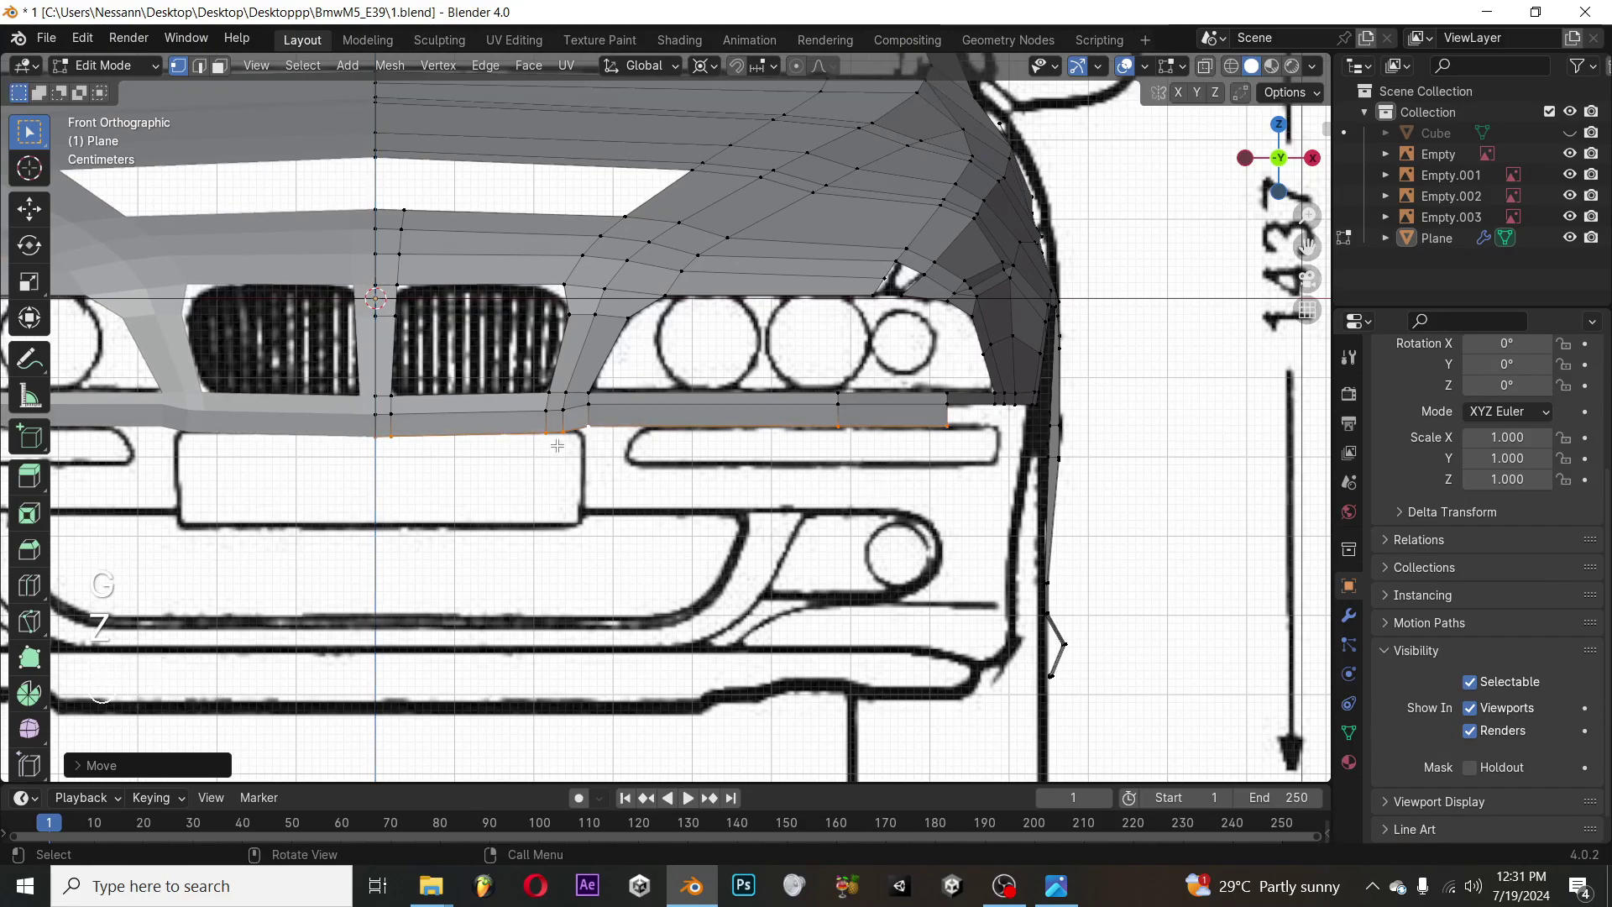
Raise the strip's two lower vertices below the grille's outer corner along Z, level with the neighbouring edge
click(563, 435)
shift+click(546, 436)
key(g)
key(z)
click(639, 415)
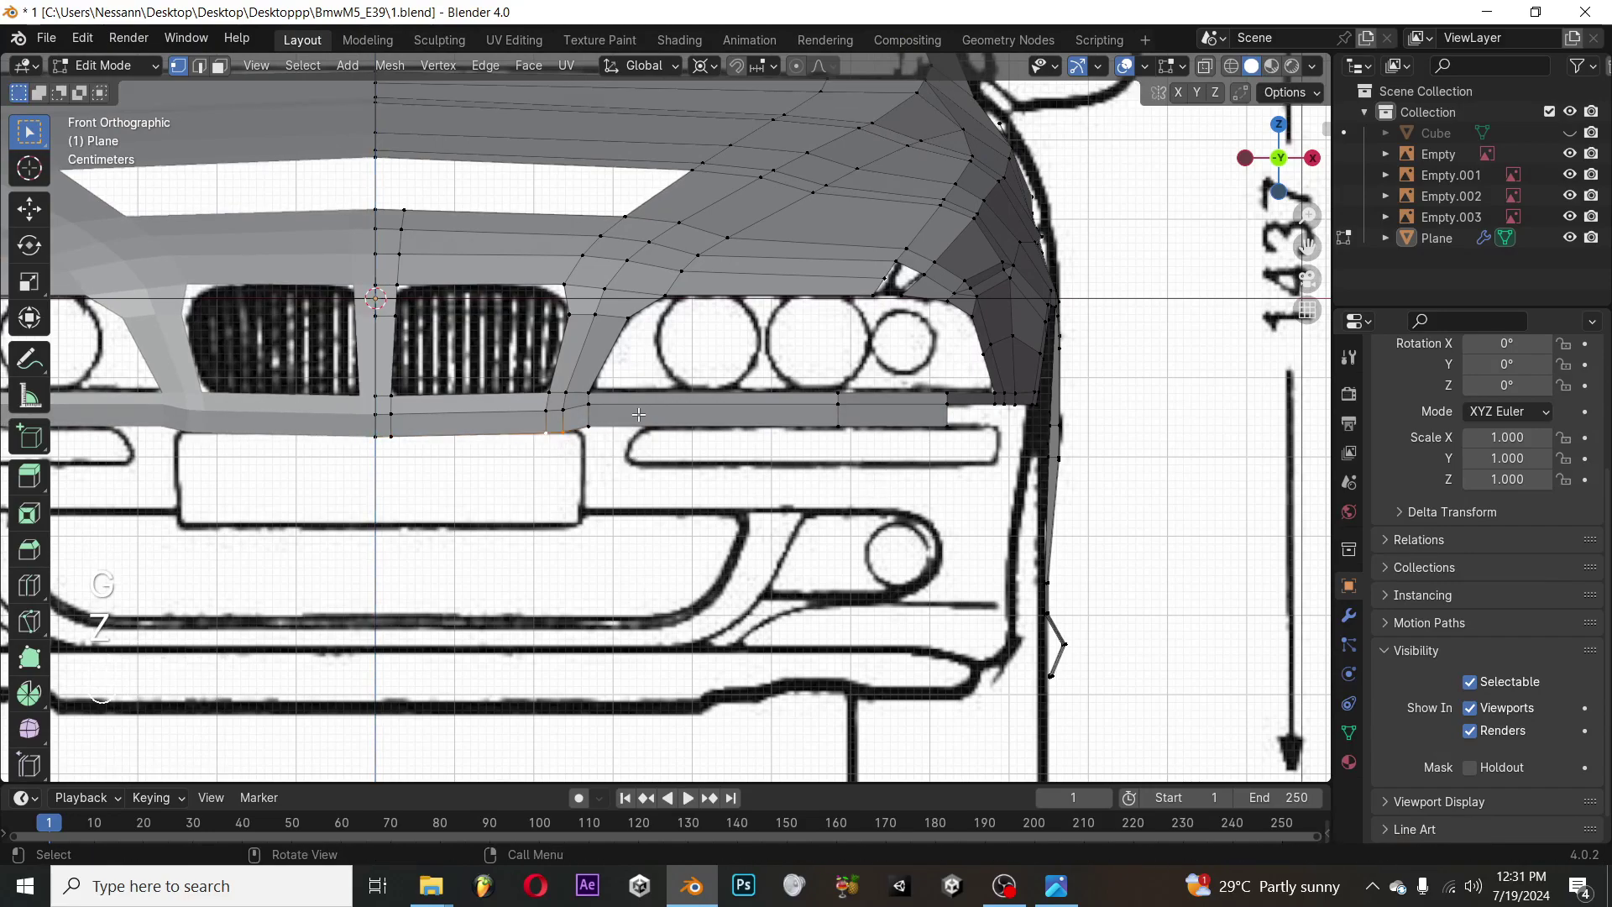
key(g)
key(z)
key(shift)
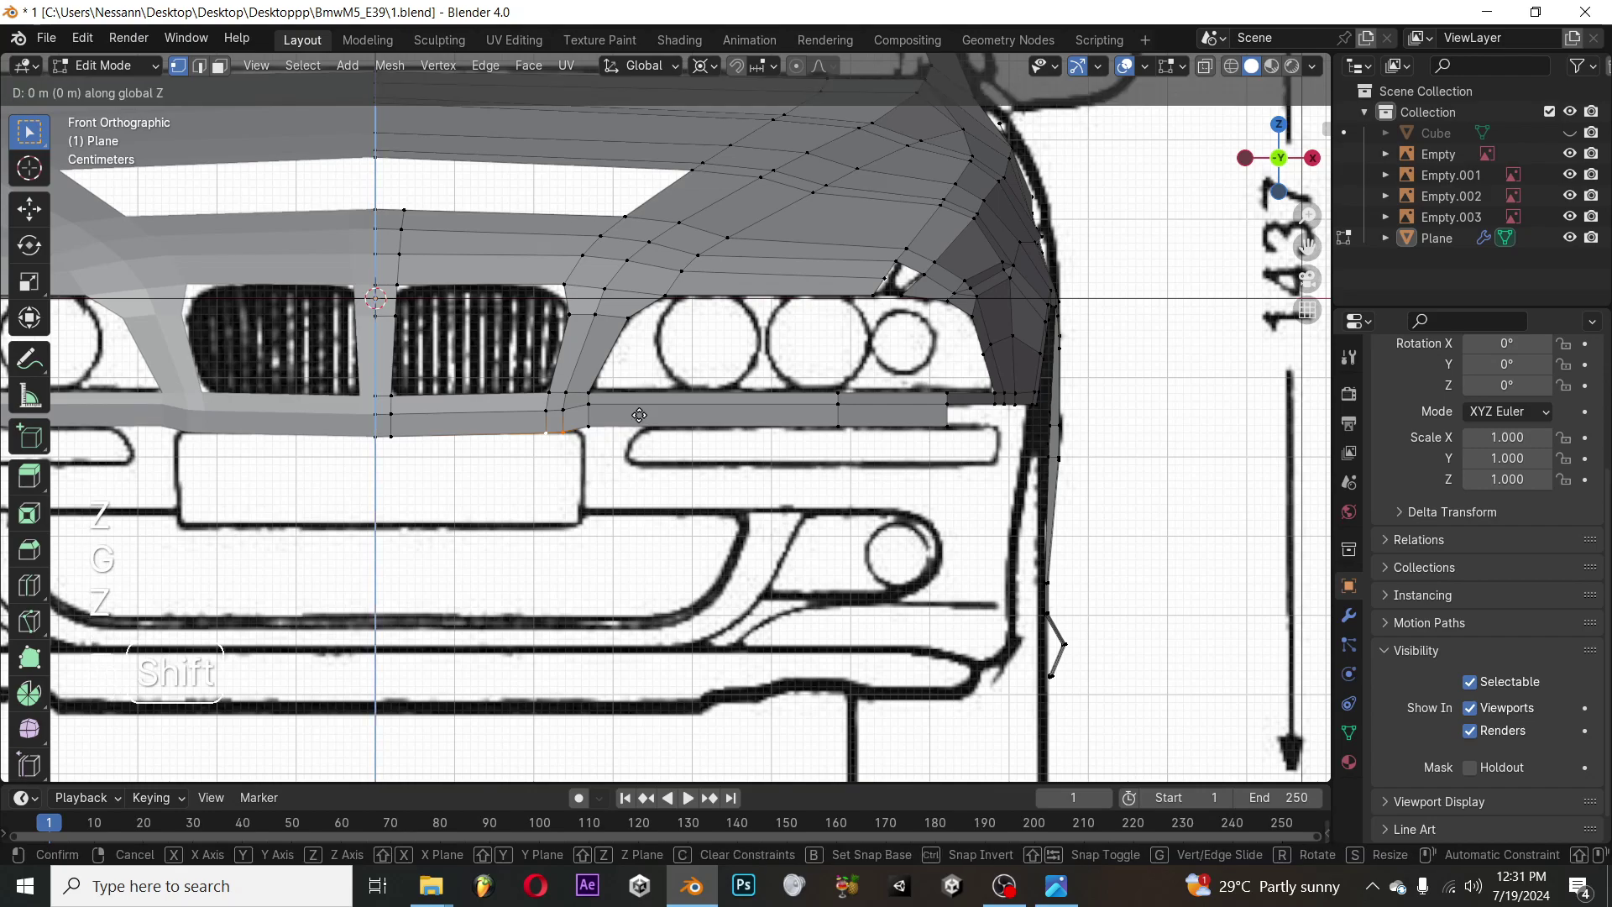
click(663, 346)
Raise the strip's lower centre vertices along Z to straighten the edge beneath the grille
click(390, 438)
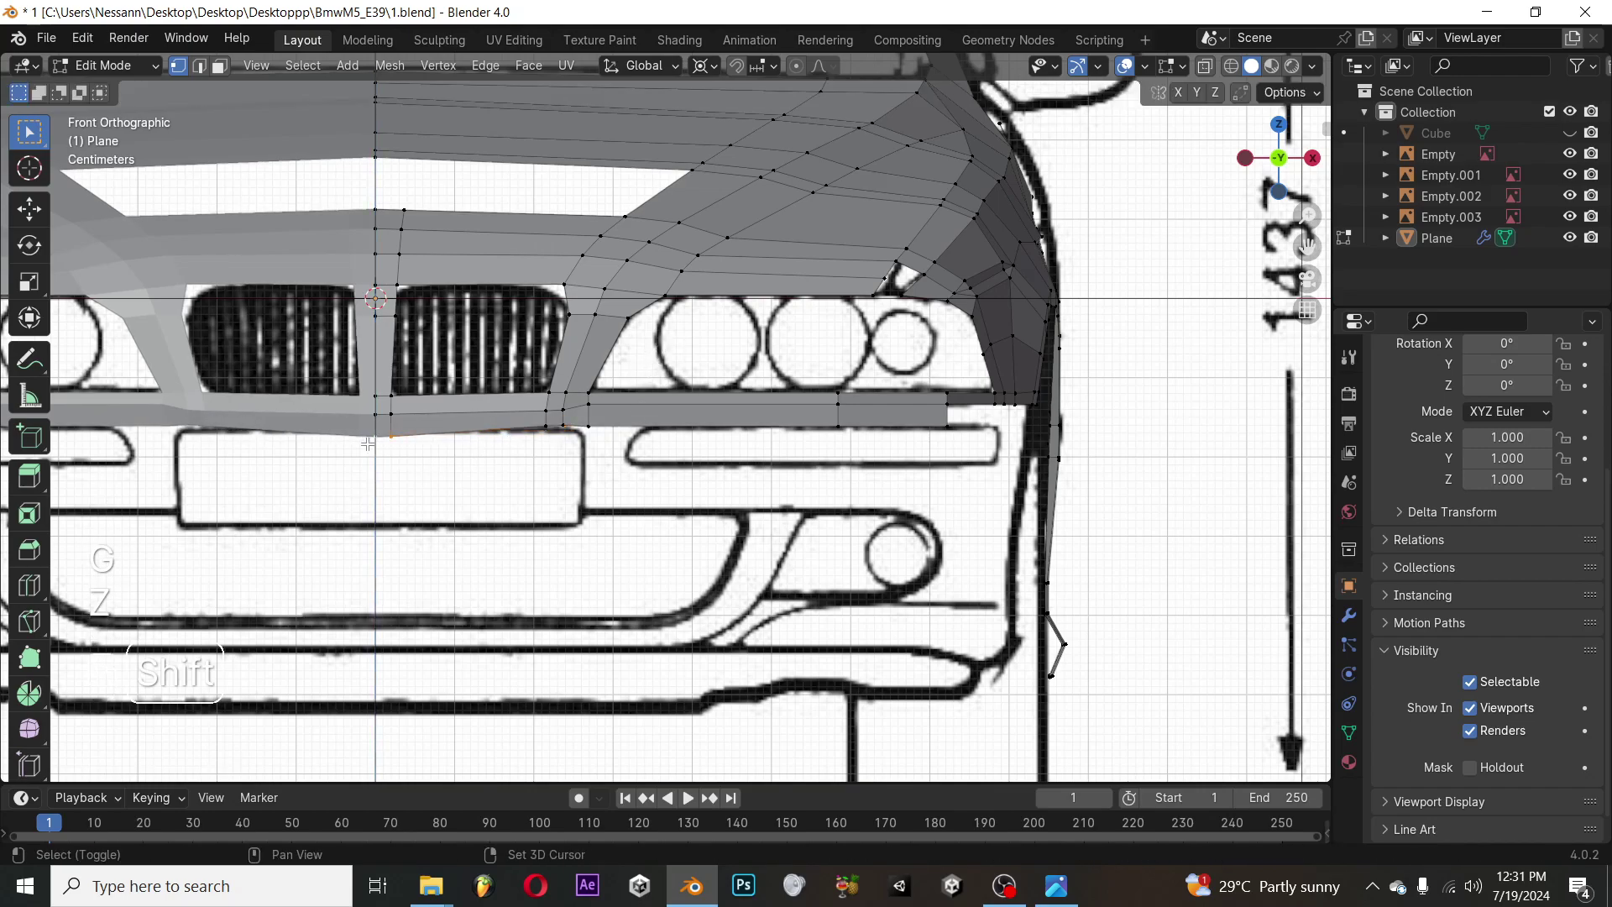
key(g)
key(z)
key(shift)
click(548, 338)
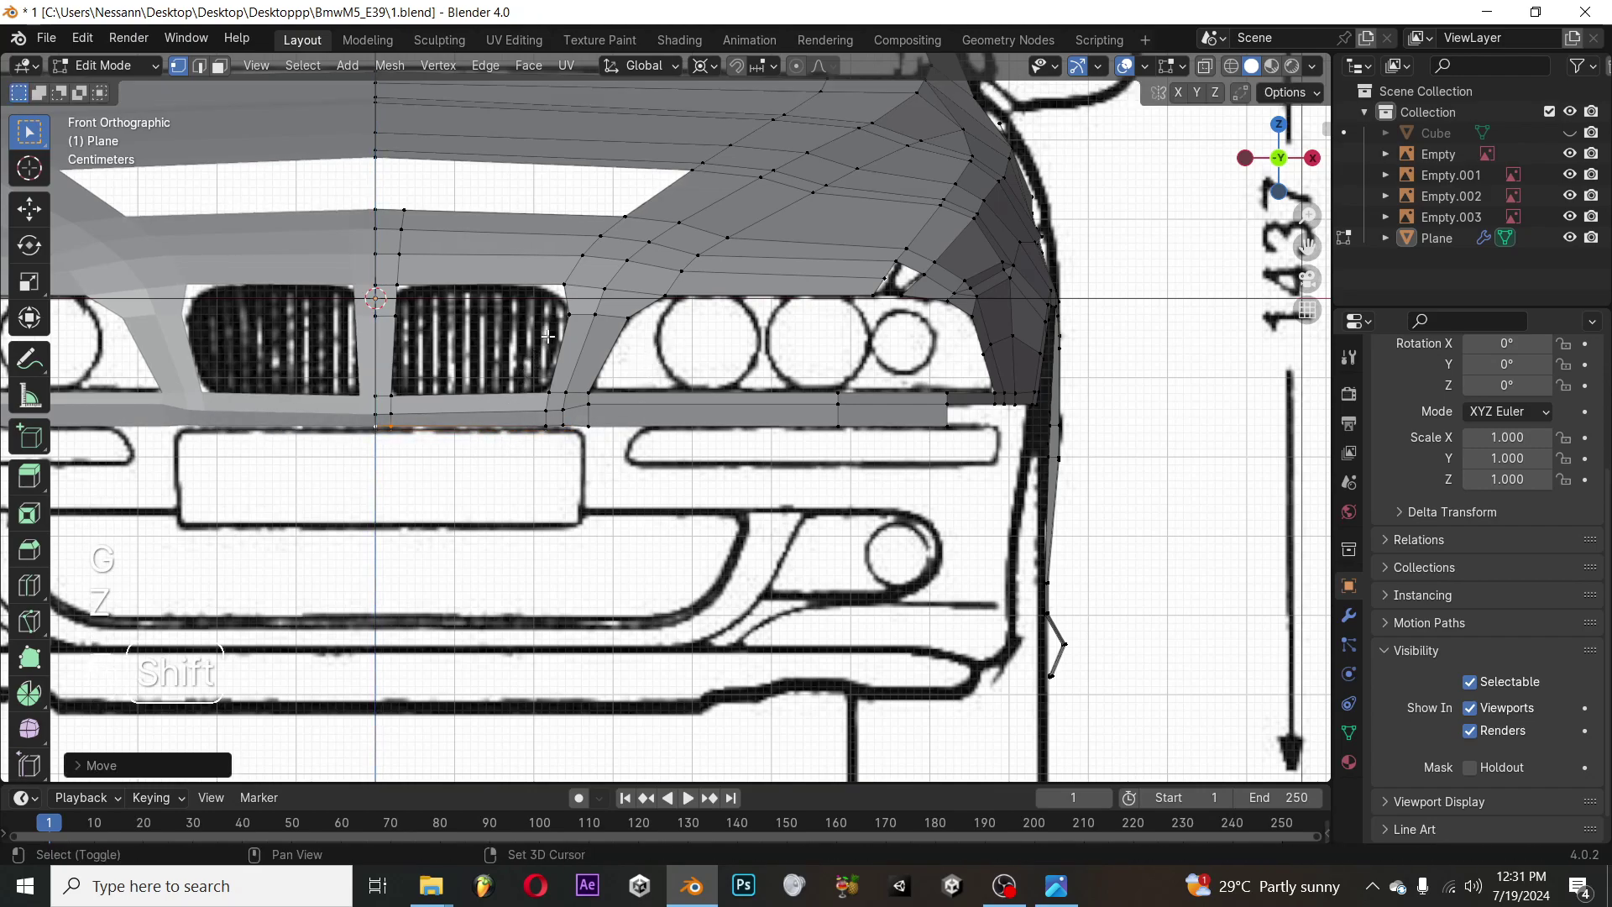
Move the strip's outer end vertex about 0.04 m outward and back toward the blueprint's bumper corner in top view
key(Tab)
scroll(543, 341, down, 5)
middle_drag(542, 341, 610, 394)
key(Tab)
key(KP_7)
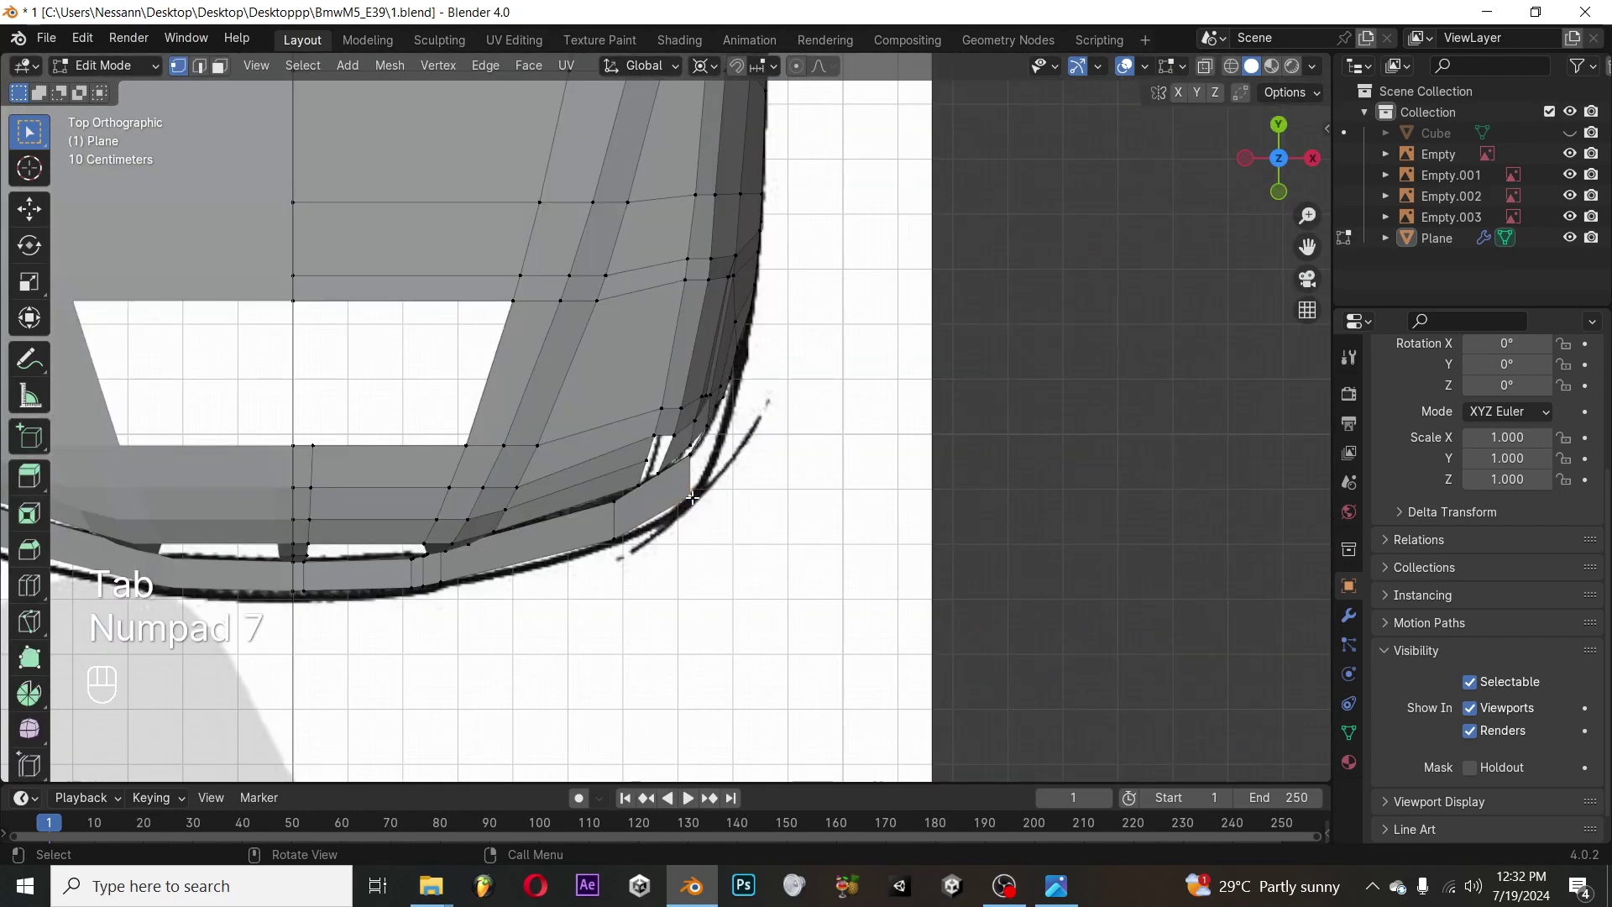
key(g)
key(shift)
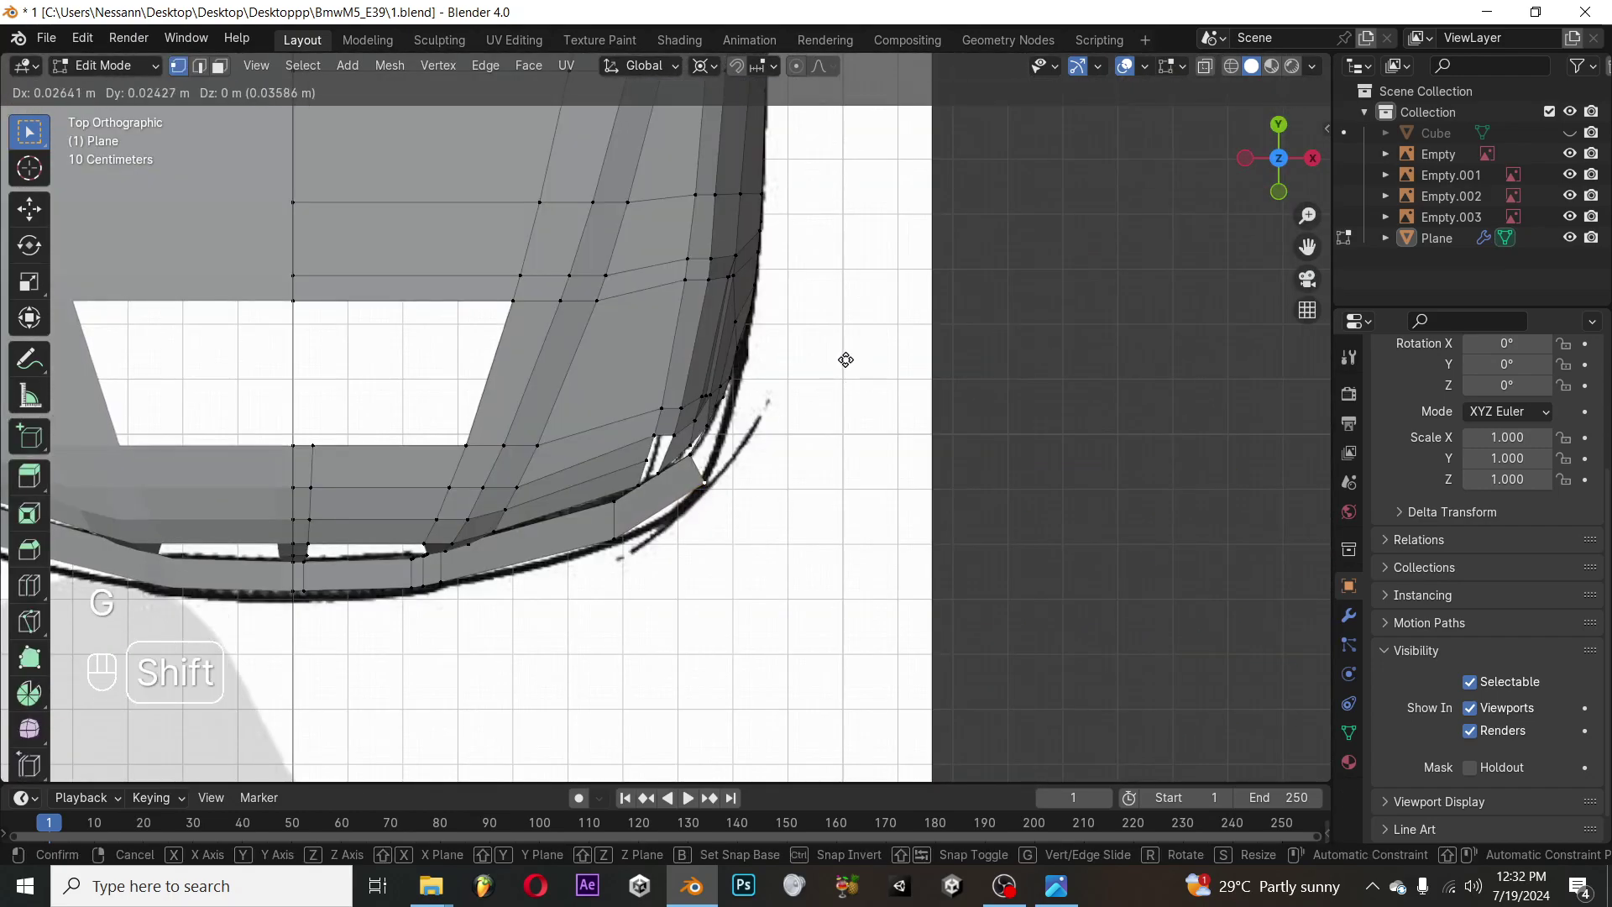
click(830, 338)
Move the neighbouring vertex on the strip's front edge about 0.03 m toward the bumper curve in top view
key(g)
key(g)
key(g)
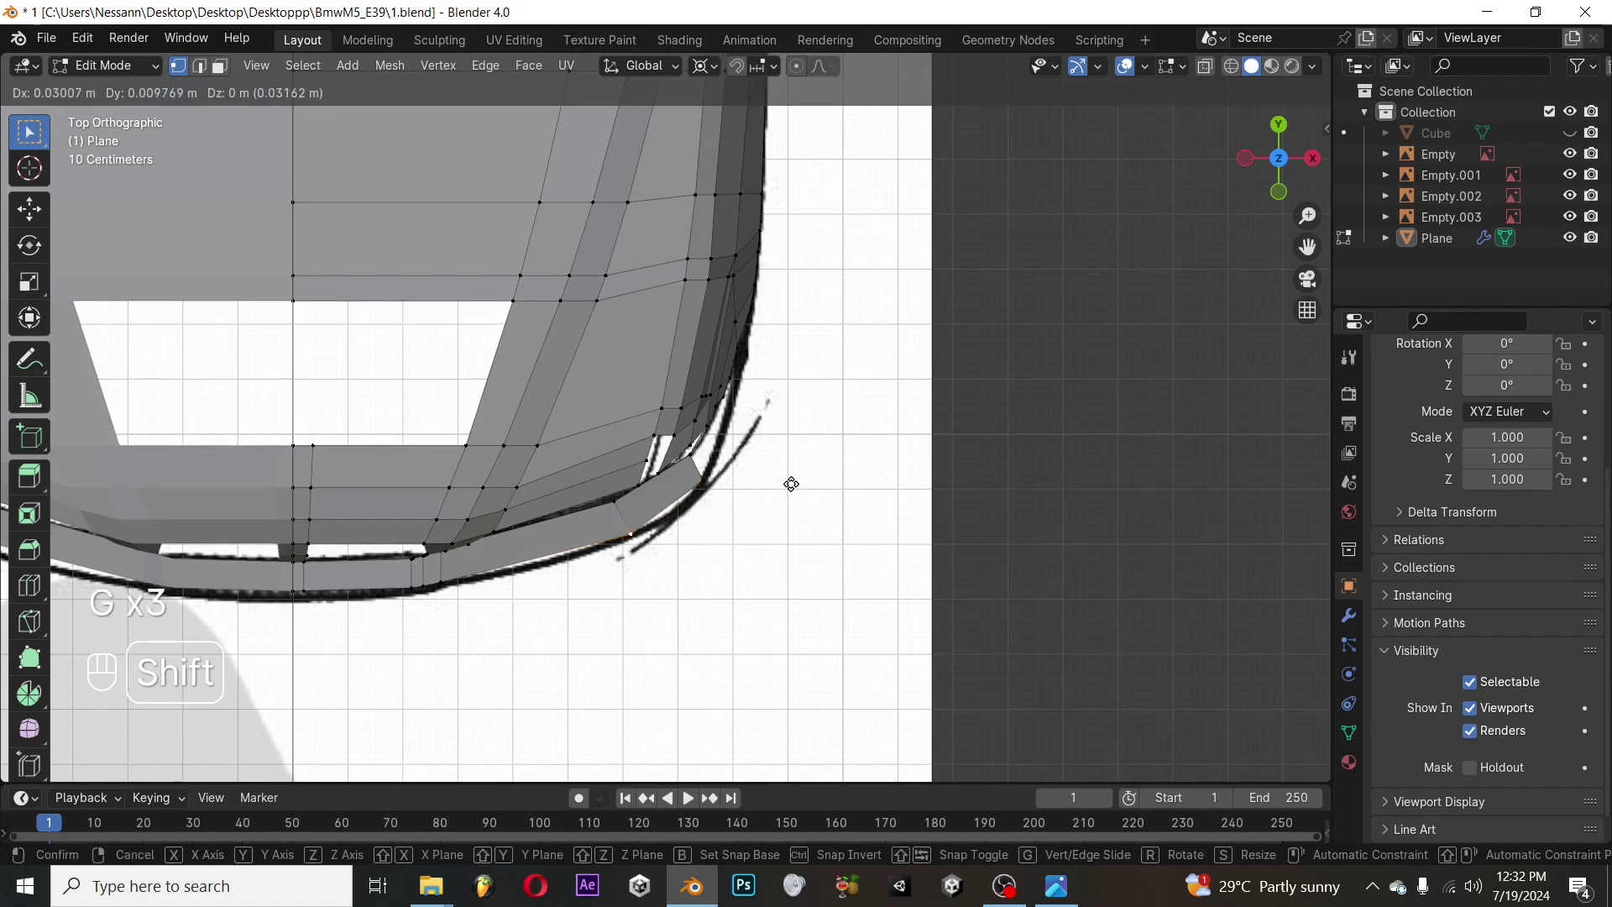
click(791, 483)
key(KP_3)
key(KP_1)
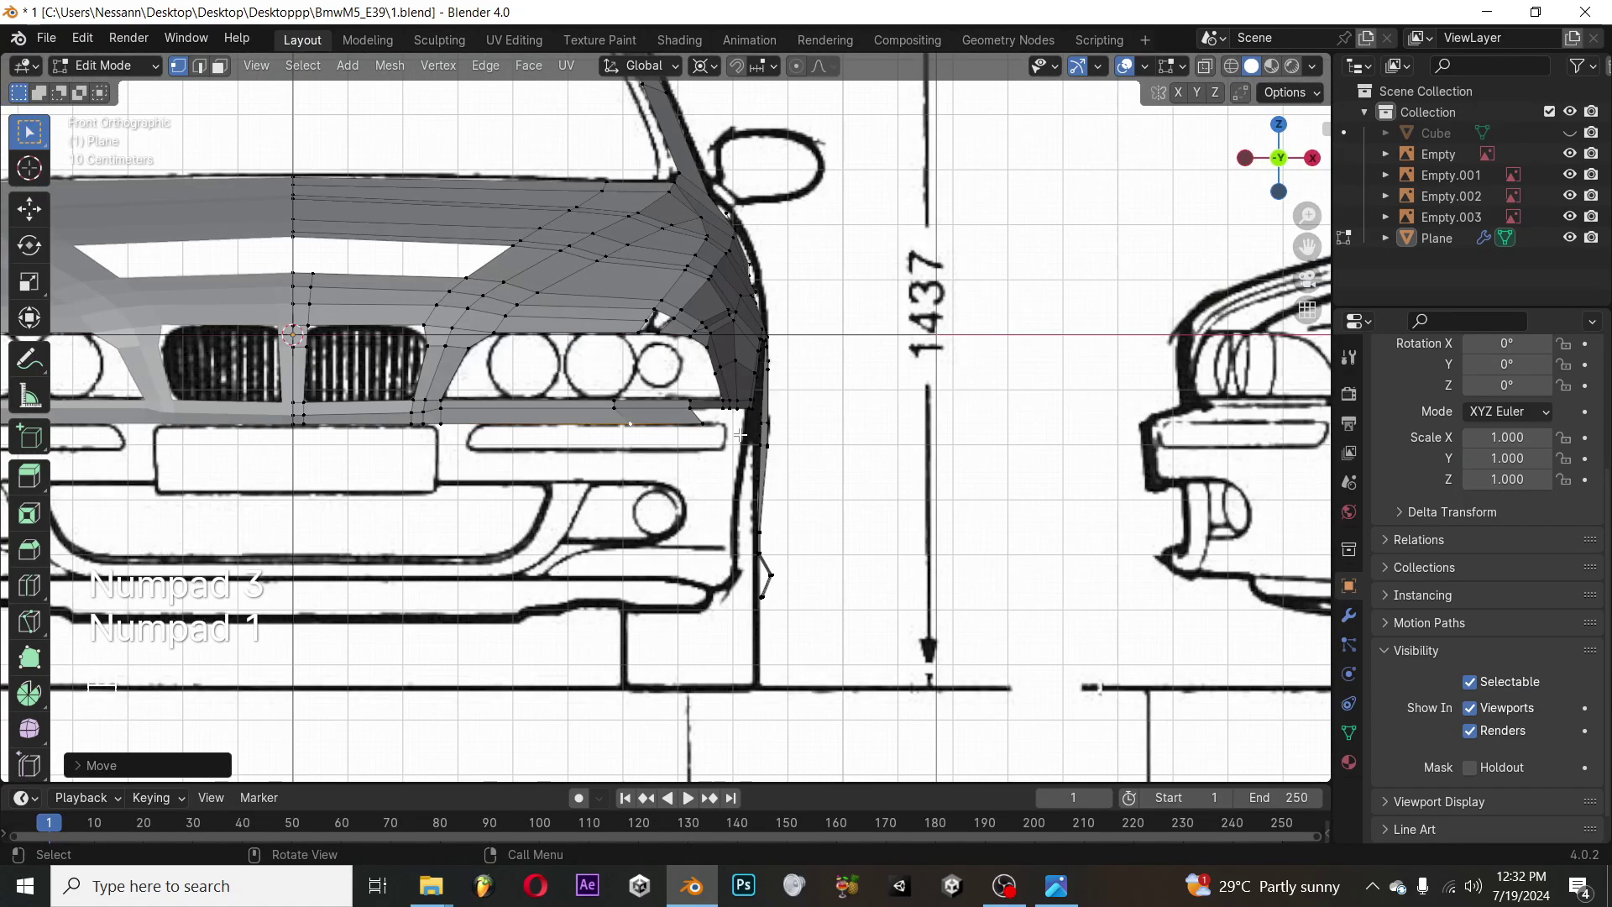
Inspect the new front strip in Object Mode and save the file
key(Tab)
scroll(743, 437, down, 5)
middle_drag(742, 437, 685, 540)
key(a)
key(a)
key(ctrl+s)
Extrude the fender's lower edges between the headlight corner and wheel arch about 0.005 m outward along X
key(KP_3)
key(Tab)
key(KP_7)
shift+middle_drag(698, 433, 670, 489)
key(KP_7)
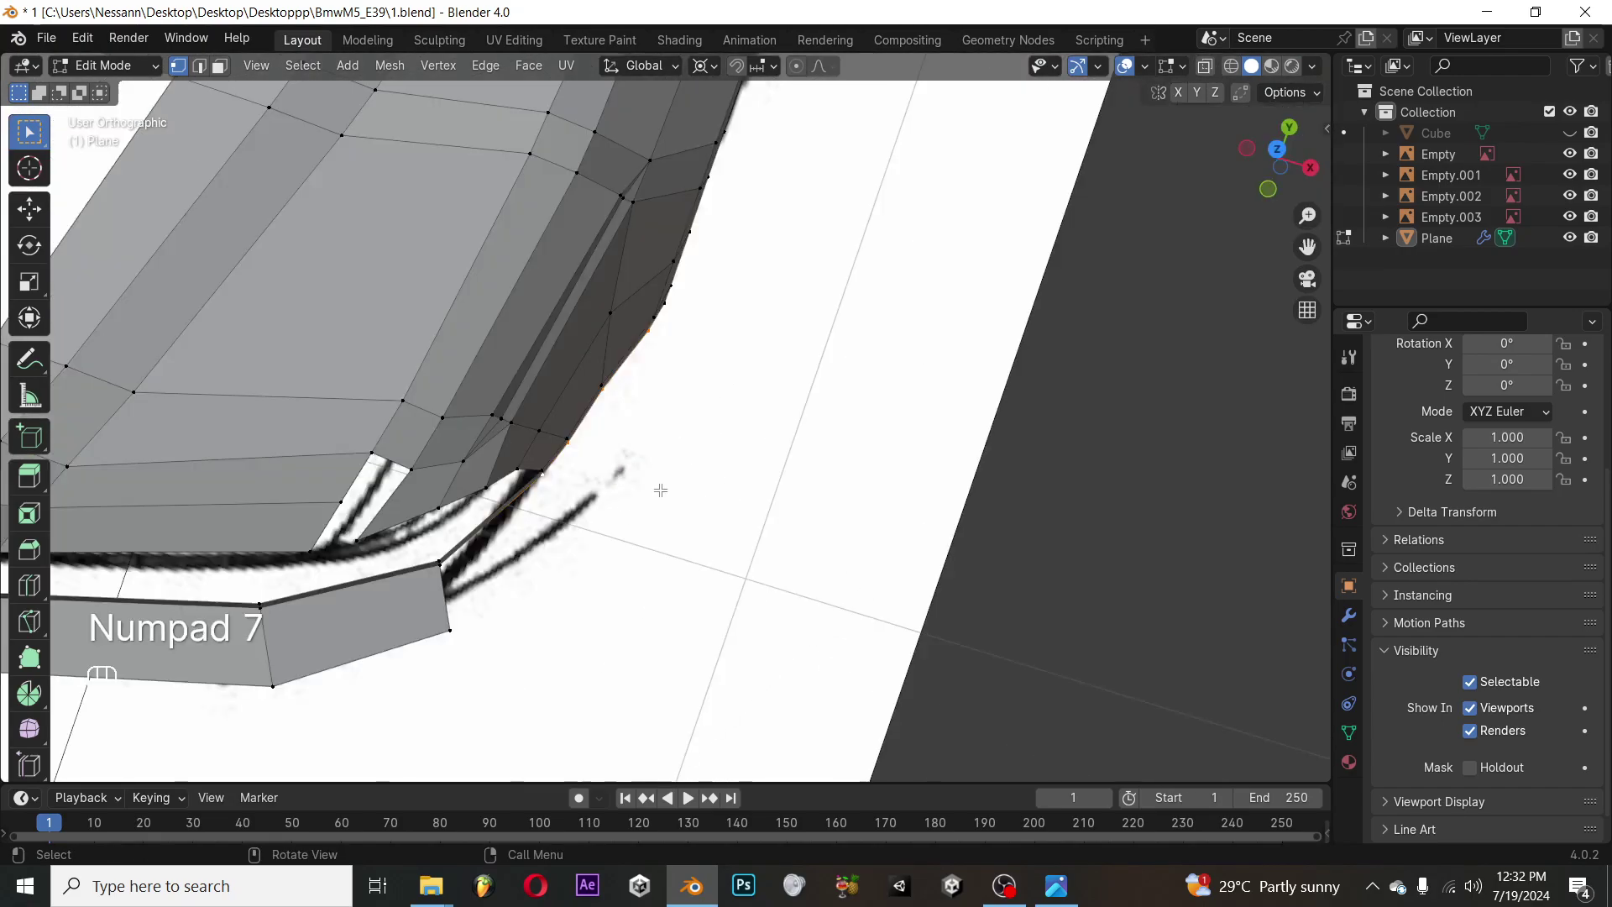
key(e)
key(x)
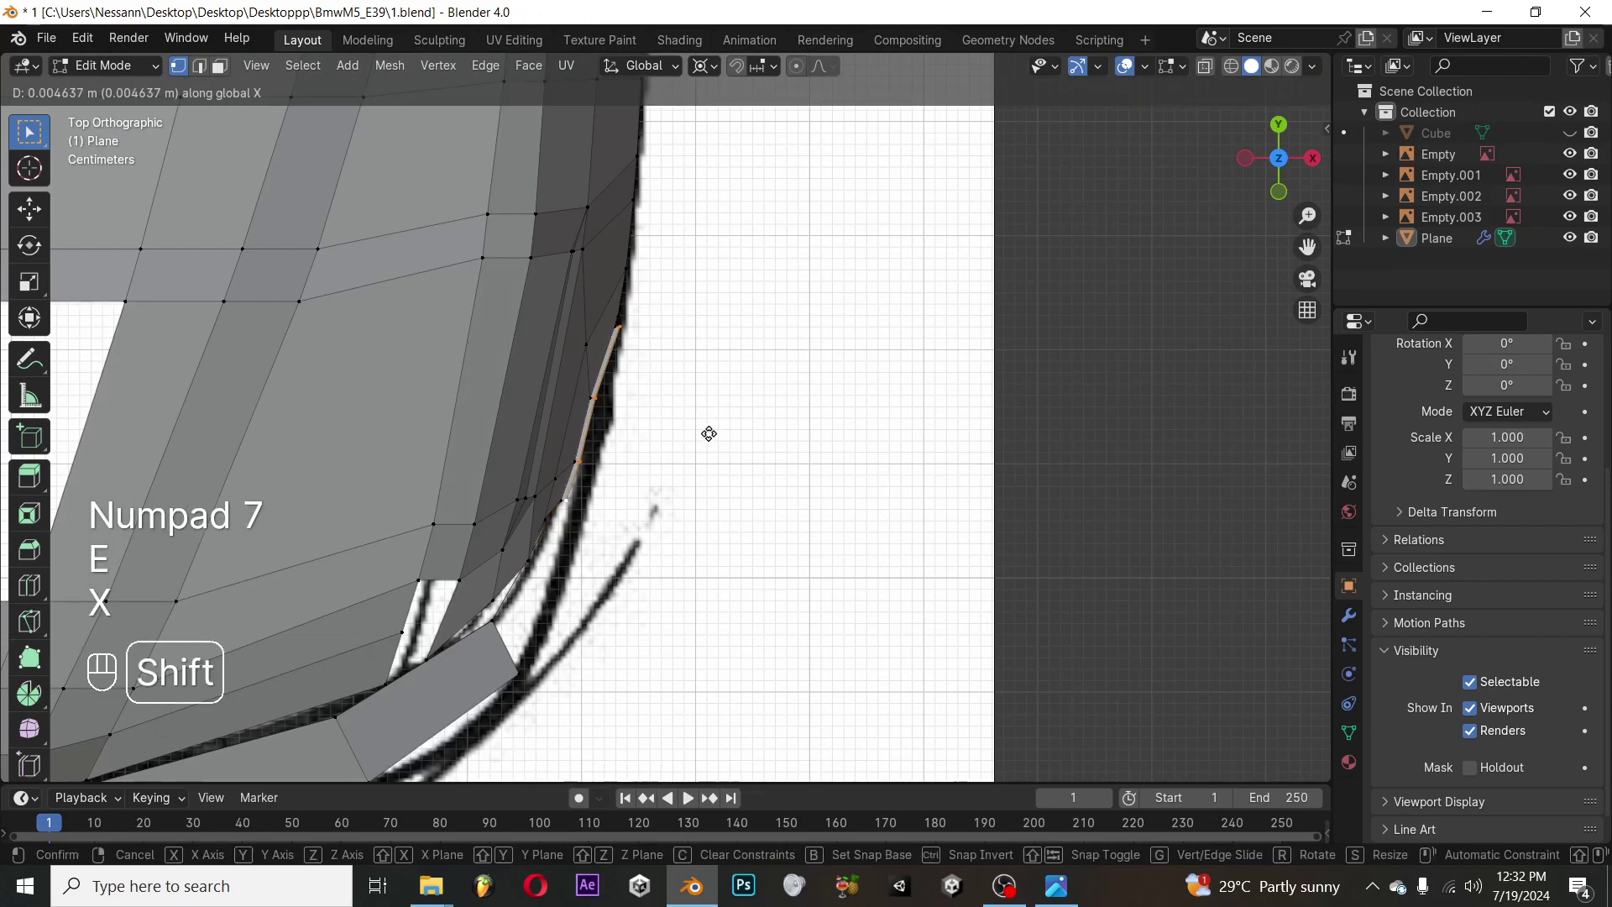
click(714, 441)
Move the extruded fender edge vertices outward along X toward the blueprint's side outline in top view
mouse_move(633, 432)
middle_down()
mouse_move(594, 389)
mouse_move(619, 418)
middle_up()
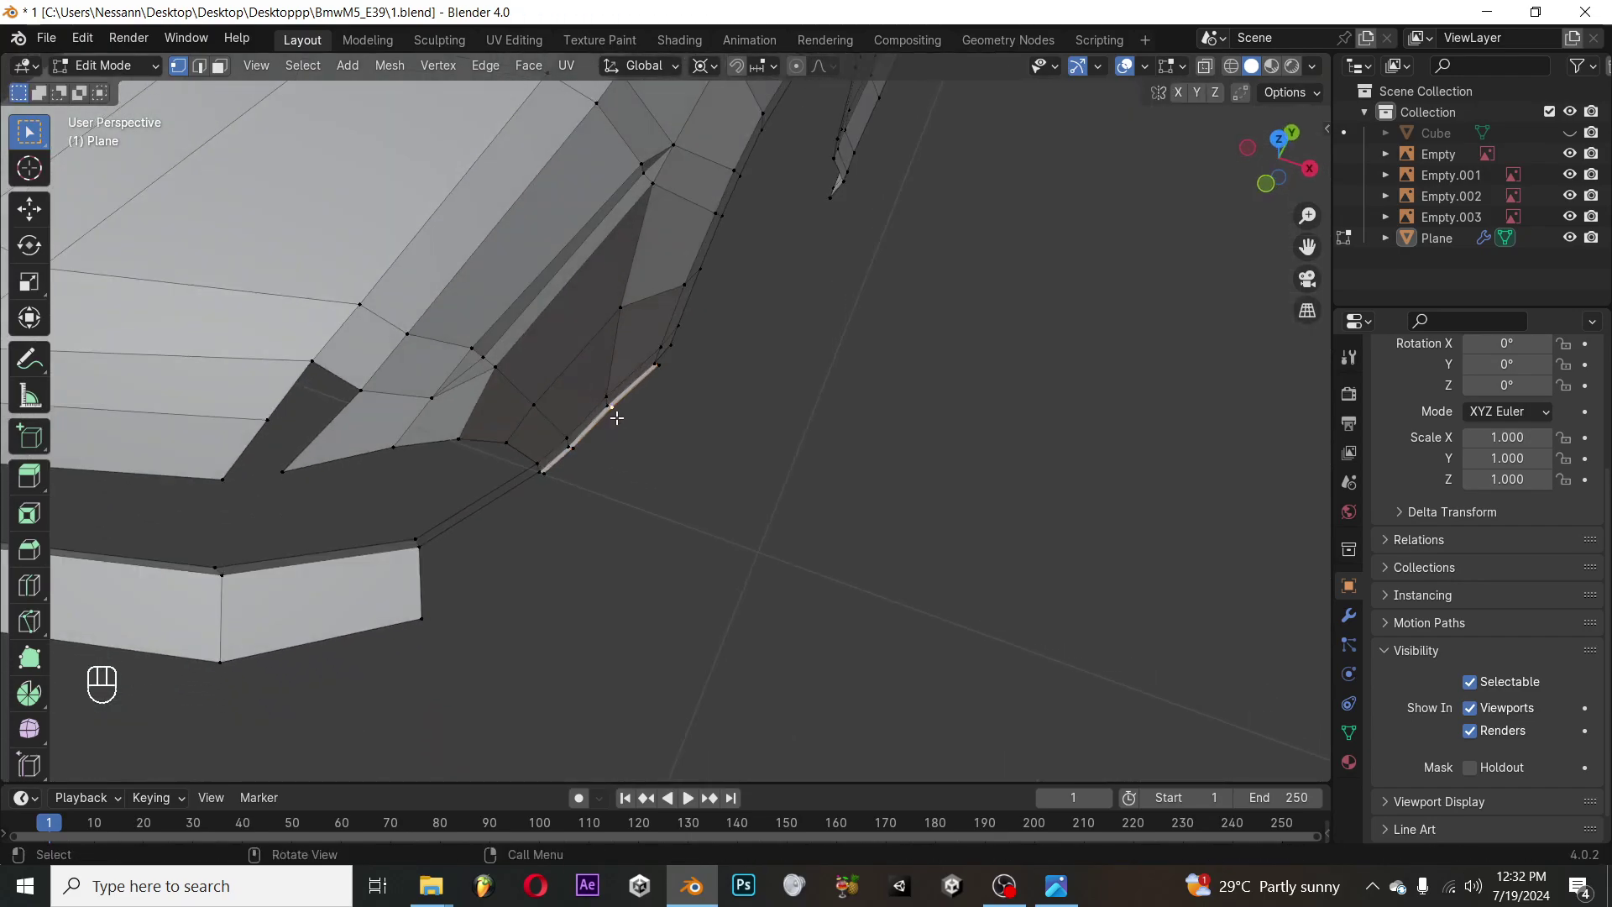
key(KP_3)
key(KP_7)
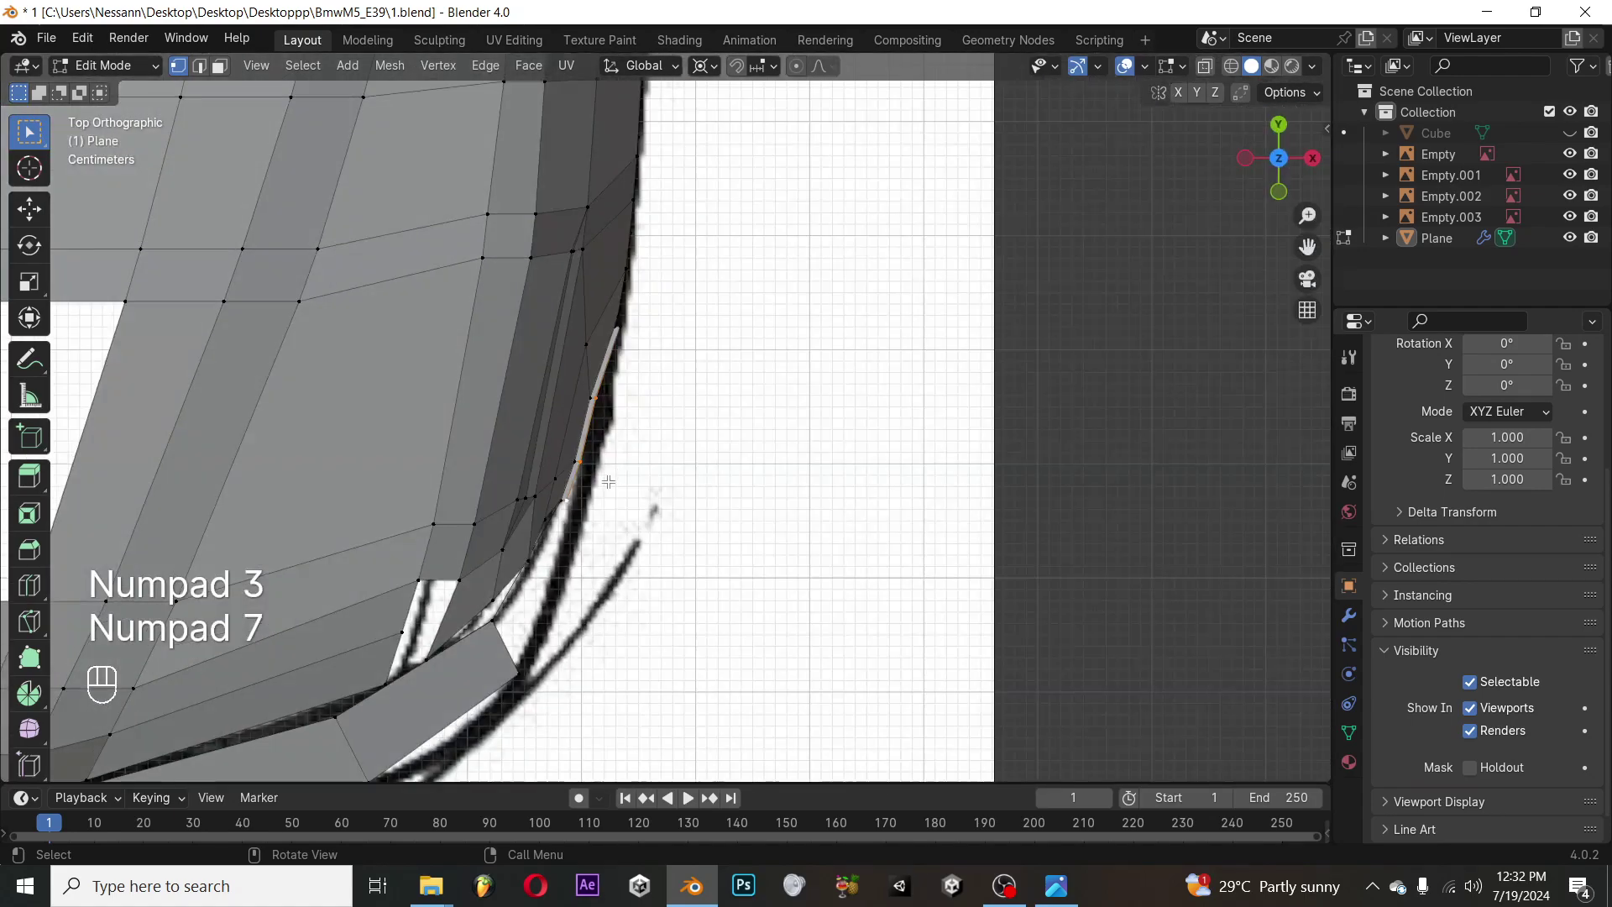
key(g)
key(x)
click(695, 473)
key(g)
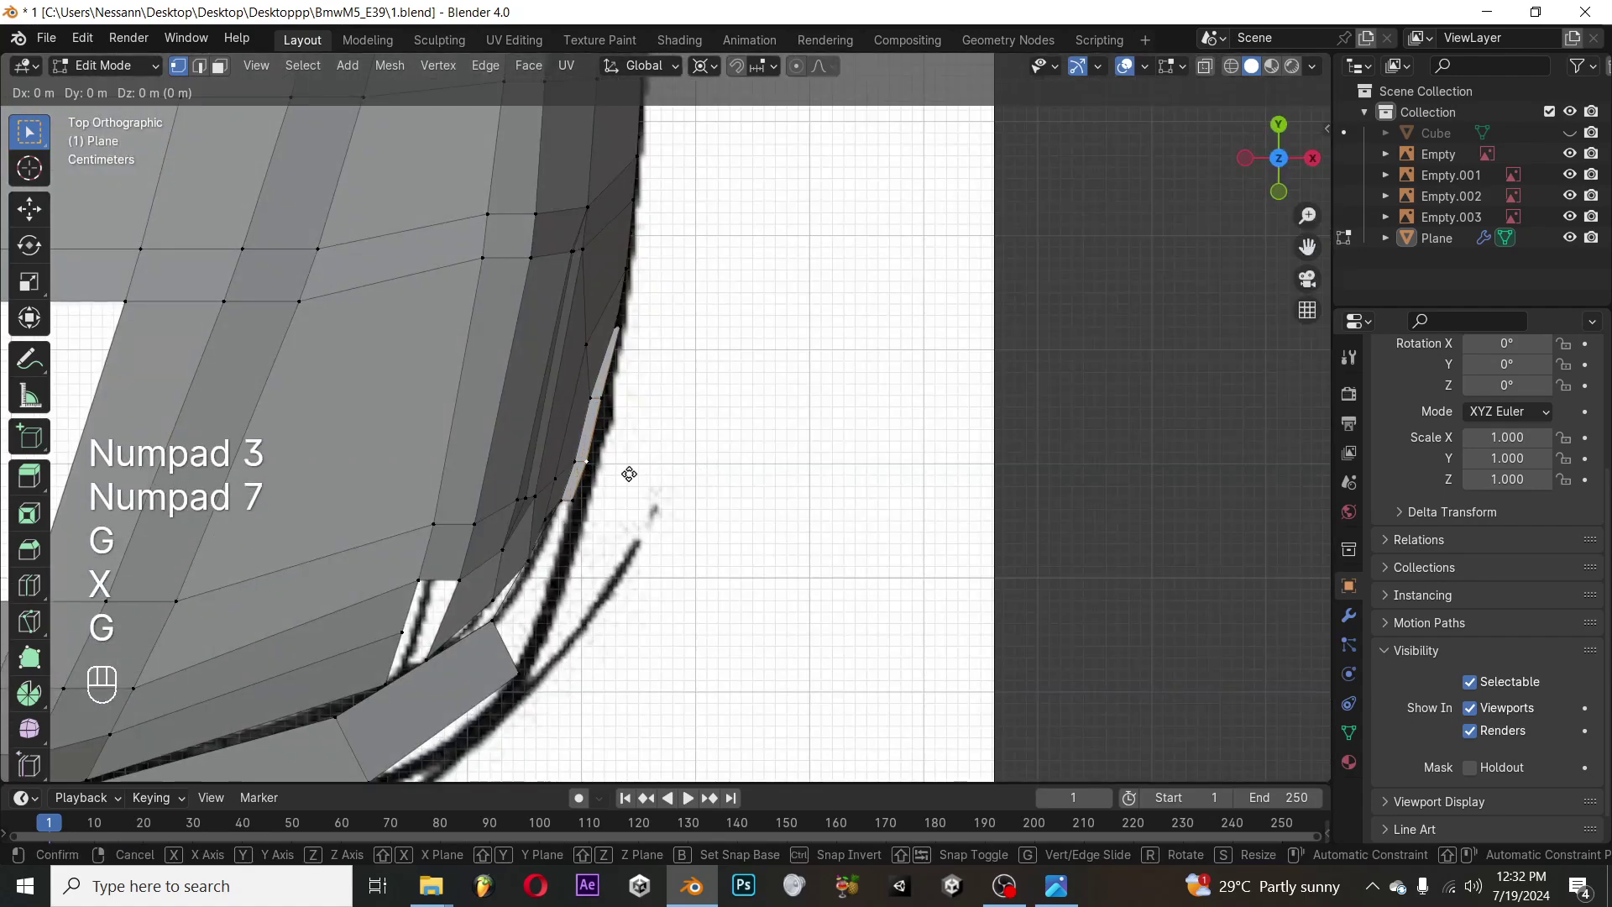
key(x)
click(583, 494)
Adjust the remaining vertices at the front of the fender strip outward along X to follow the body outline
key(g)
key(x)
key(shift)
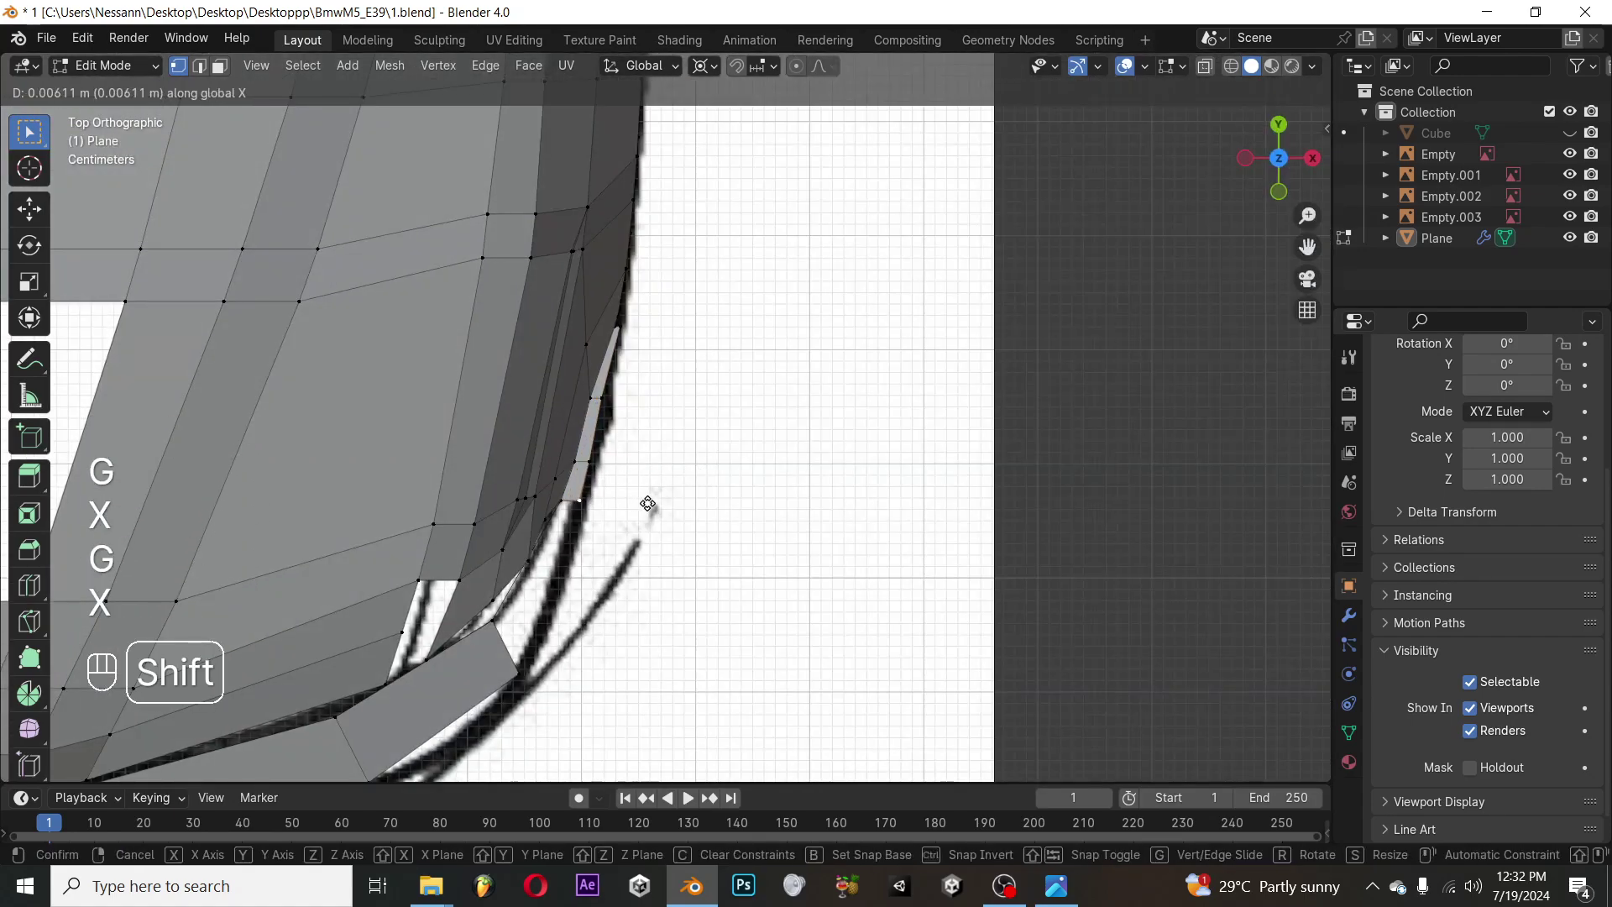
click(653, 507)
key(g)
key(x)
key(shift)
click(732, 468)
Fill the opening at the rear end of the fender strip beside the wheel arch
middle_drag(732, 467, 571, 358)
shift+click(723, 392)
scroll(822, 403, up, 3)
key(a)
key(a)
shift+middle_drag(828, 400, 699, 510)
key(f)
key(Tab)
key(Tab)
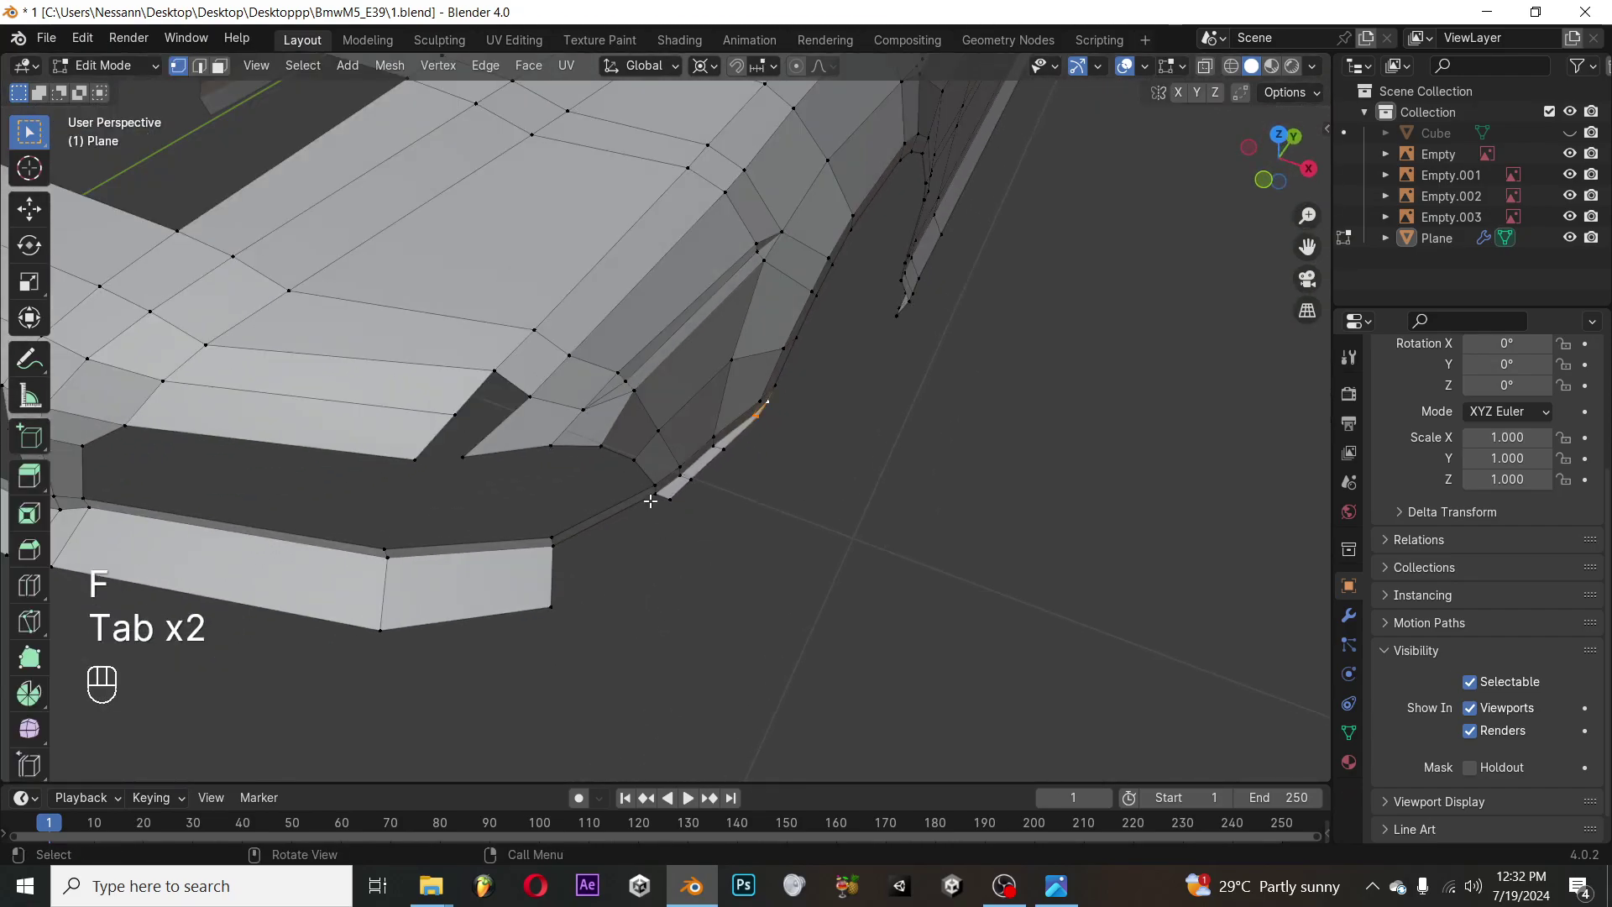
Fill a face joining the fender strip to the front bumper strip and inspect the bumper corner
key(f)
middle_drag(562, 574, 619, 430)
key(Tab)
key(KP_7)
key(Tab)
key(Tab)
key(KP_3)
key(Tab)
middle_drag(648, 533, 633, 495)
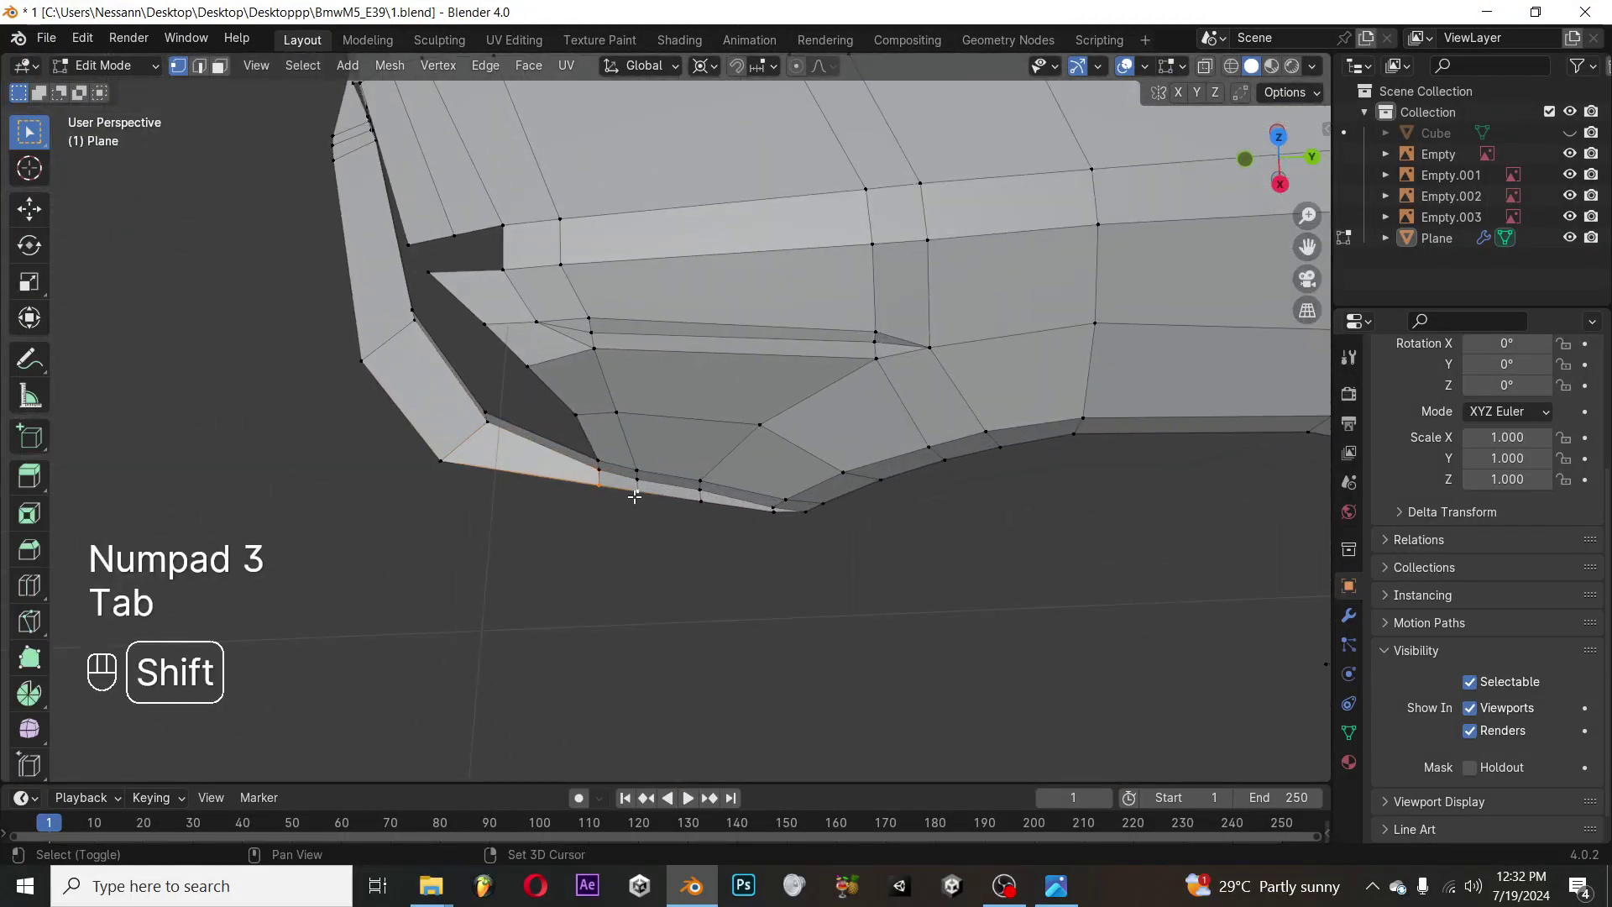
Lower the fender strip's bottom vertices along Z in side view, checking the bumper line against the reference photo
key(KP_3)
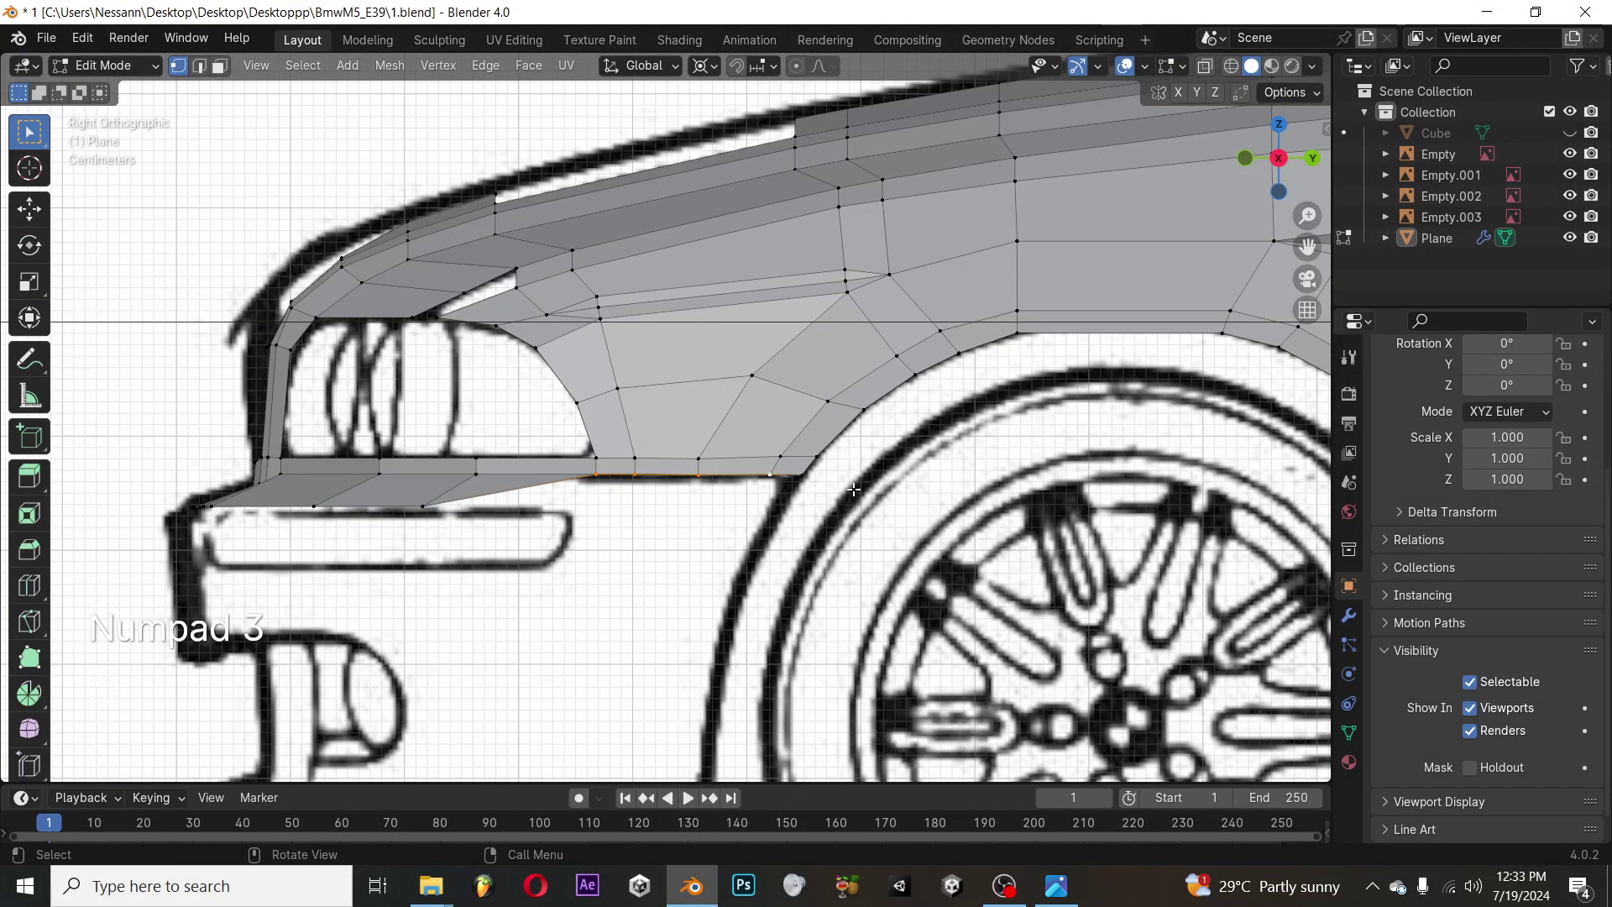
key(g)
key(z)
click(798, 760)
key(alt+Tab)
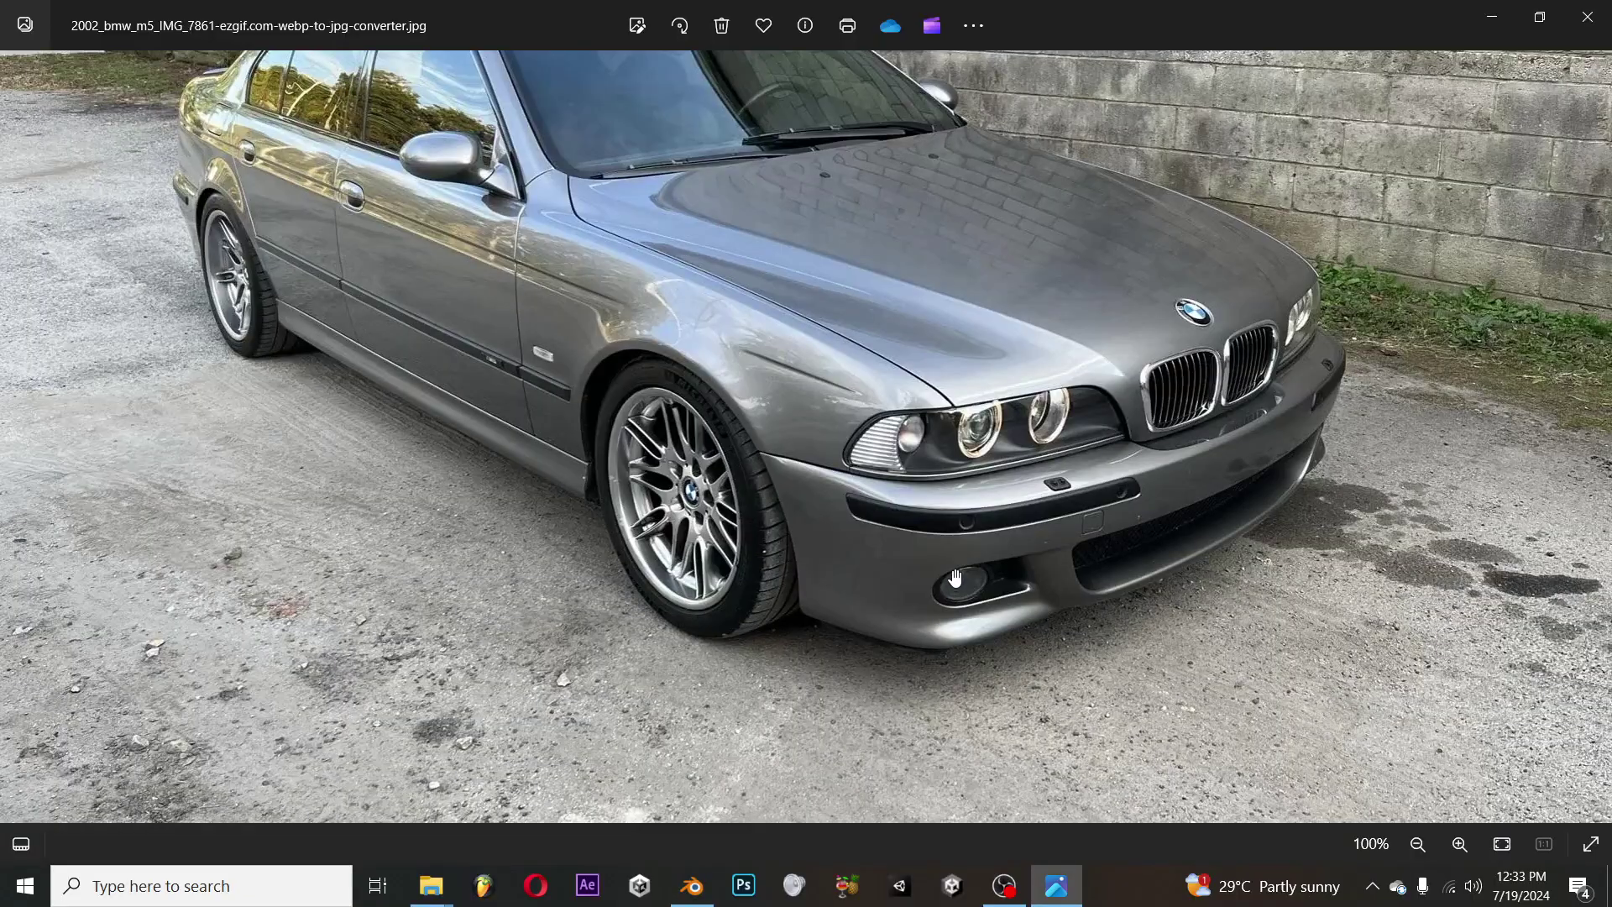
key(alt+Tab)
key(g)
key(z)
click(771, 510)
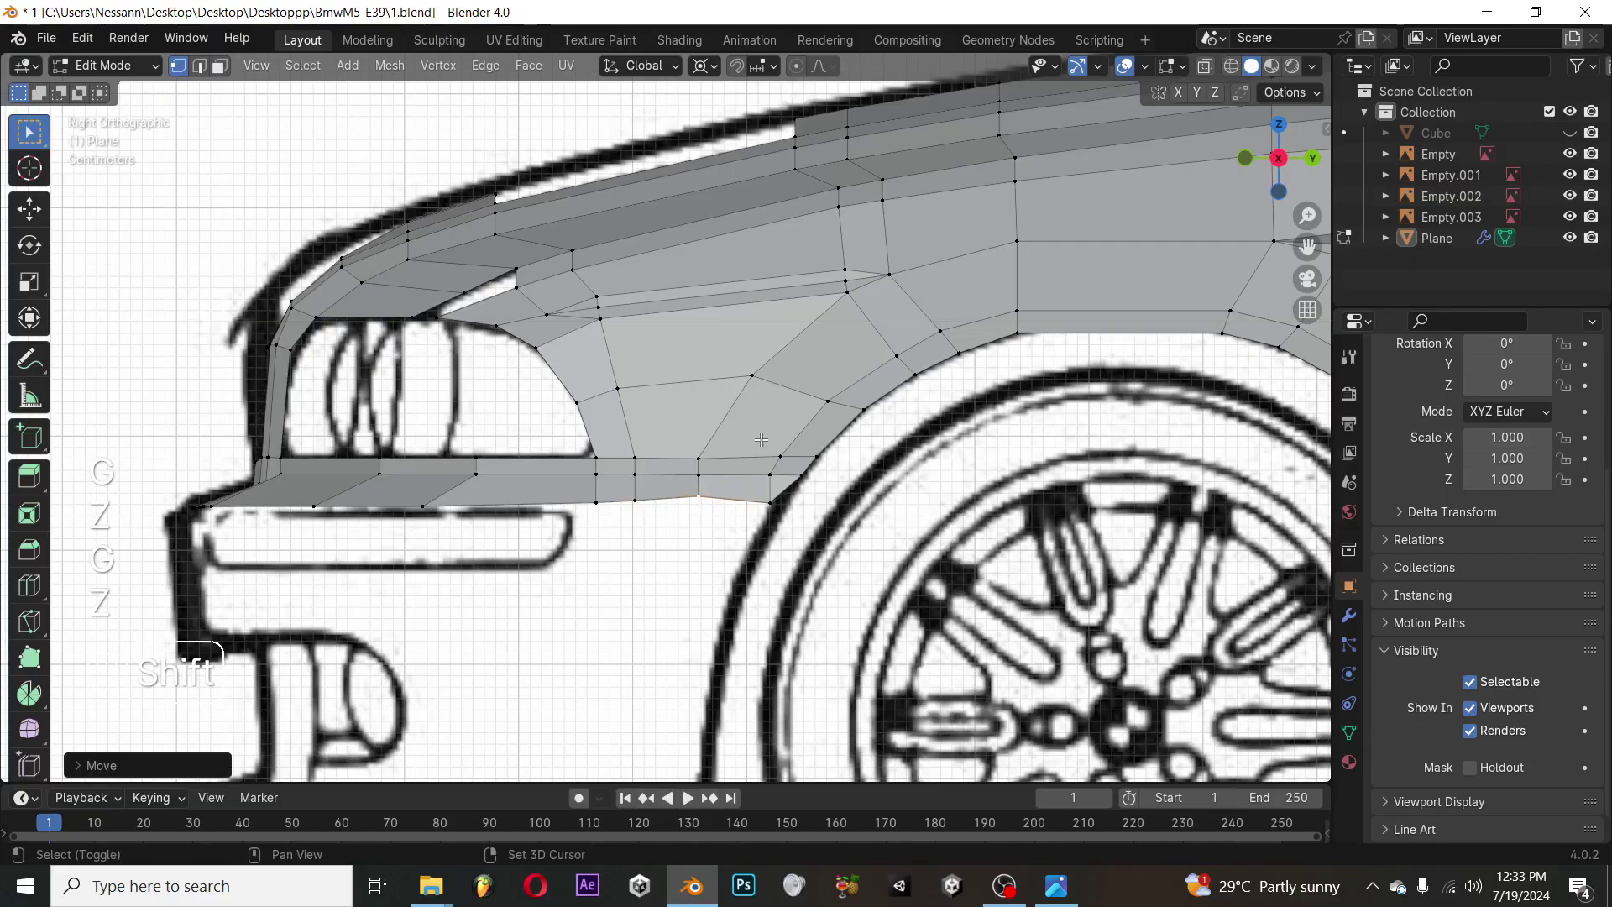
Raise the fender strip's rearmost bottom vertex at the wheel arch about 0.012 m along Z
key(g)
key(z)
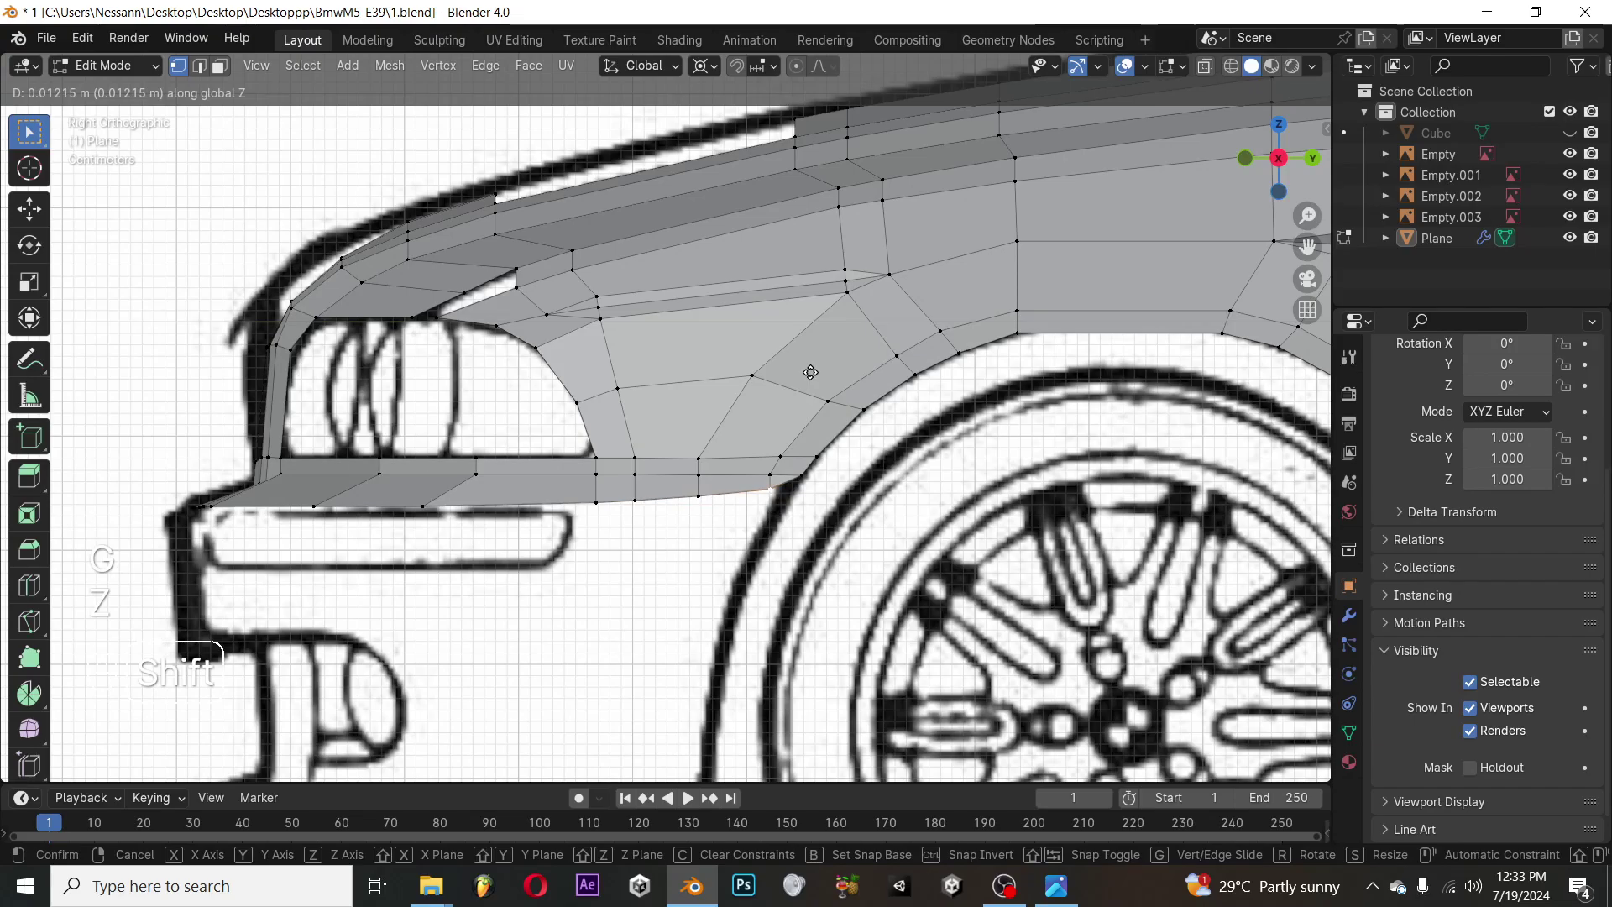
click(811, 372)
Compare the car's front end with the reference photo in Object Mode and save the file
key(Tab)
mouse_move(720, 485)
middle_down()
mouse_move(723, 527)
mouse_move(606, 502)
mouse_move(746, 473)
middle_up()
key(alt+Tab)
key(alt+Tab)
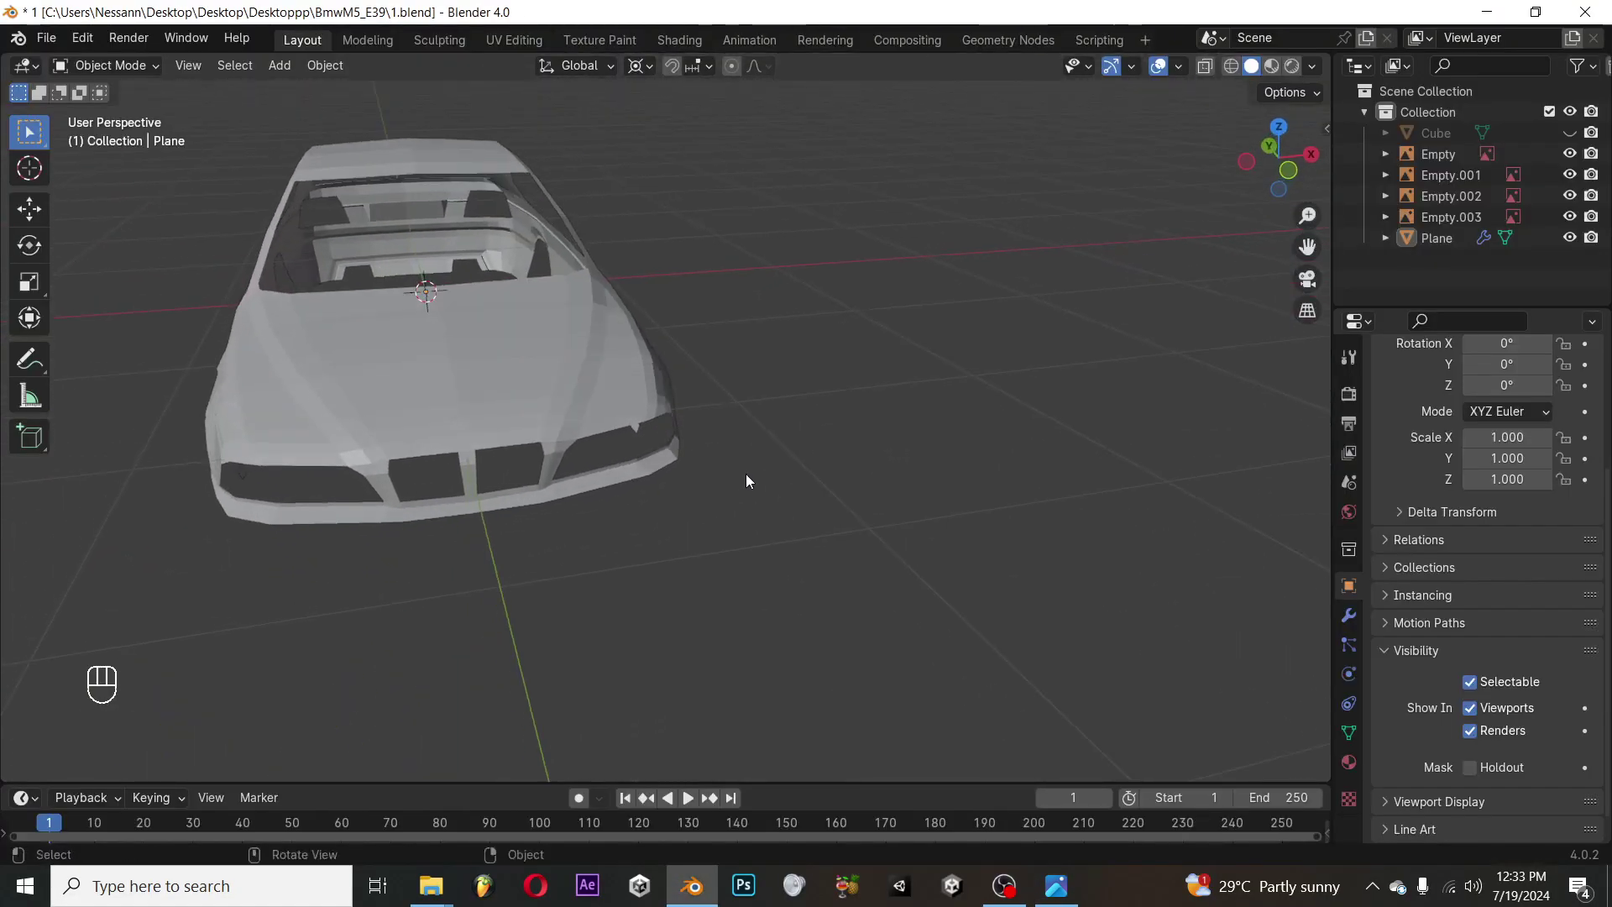
key(a)
key(a)
key(ctrl+s)
Slide the strip's bottom vertex below the headlight's rear corner along its edge by a factor of about 0.08
key(KP_3)
key(Tab)
key(g)
key(g)
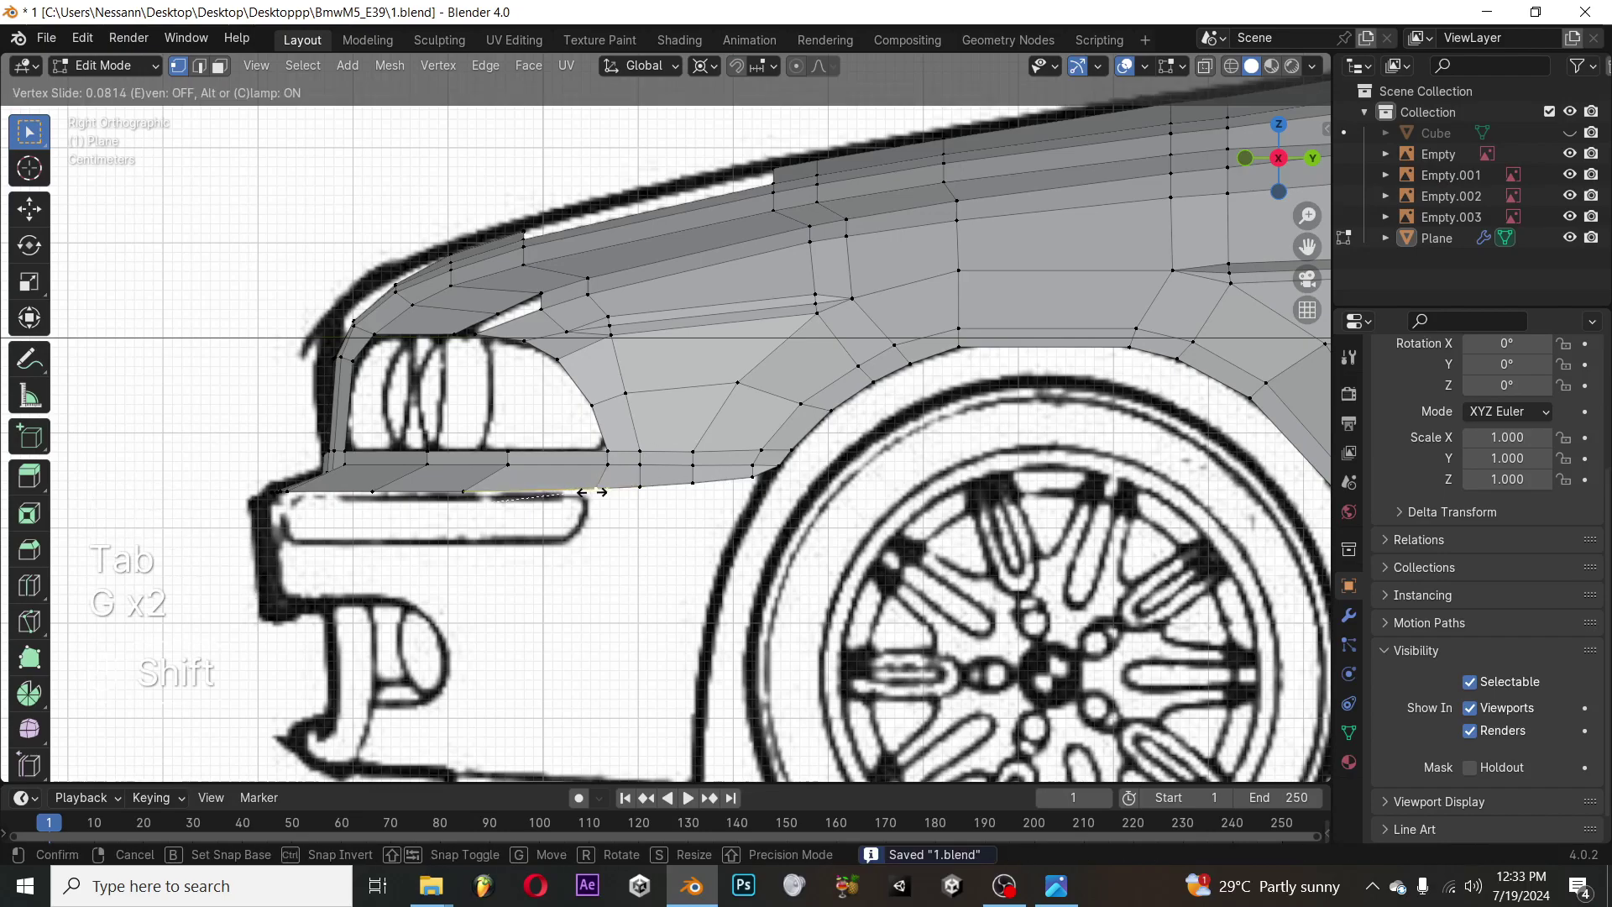
click(599, 498)
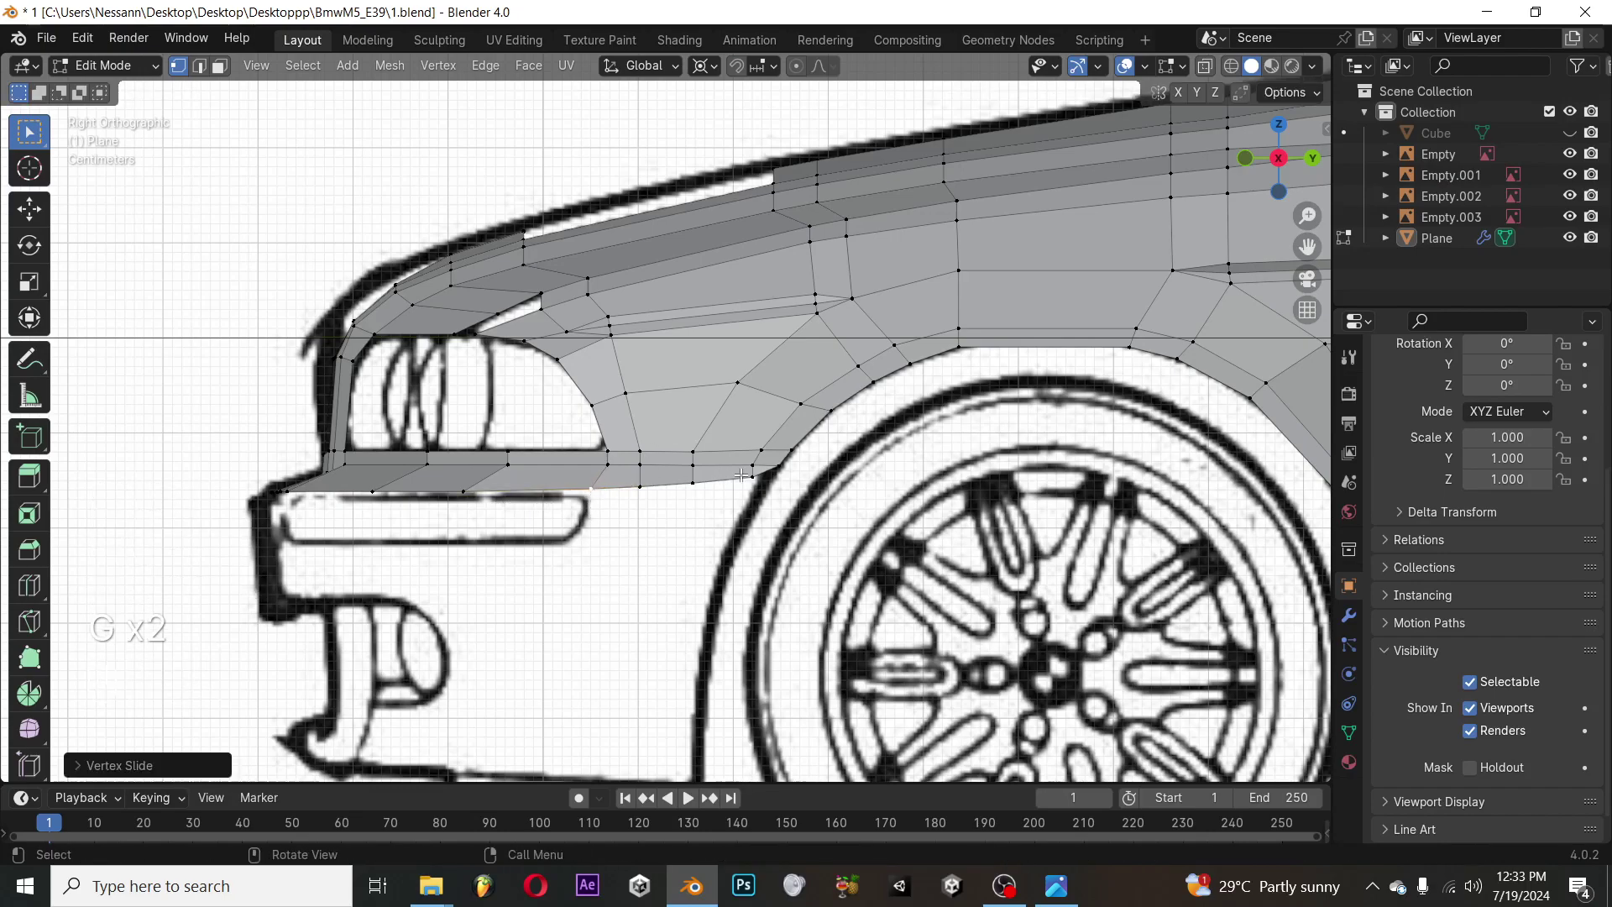
Move the bumper strip's selected bottom vertex along X in top view to refine the front corner's curve
key(KP_7)
key(g)
key(x)
click(805, 483)
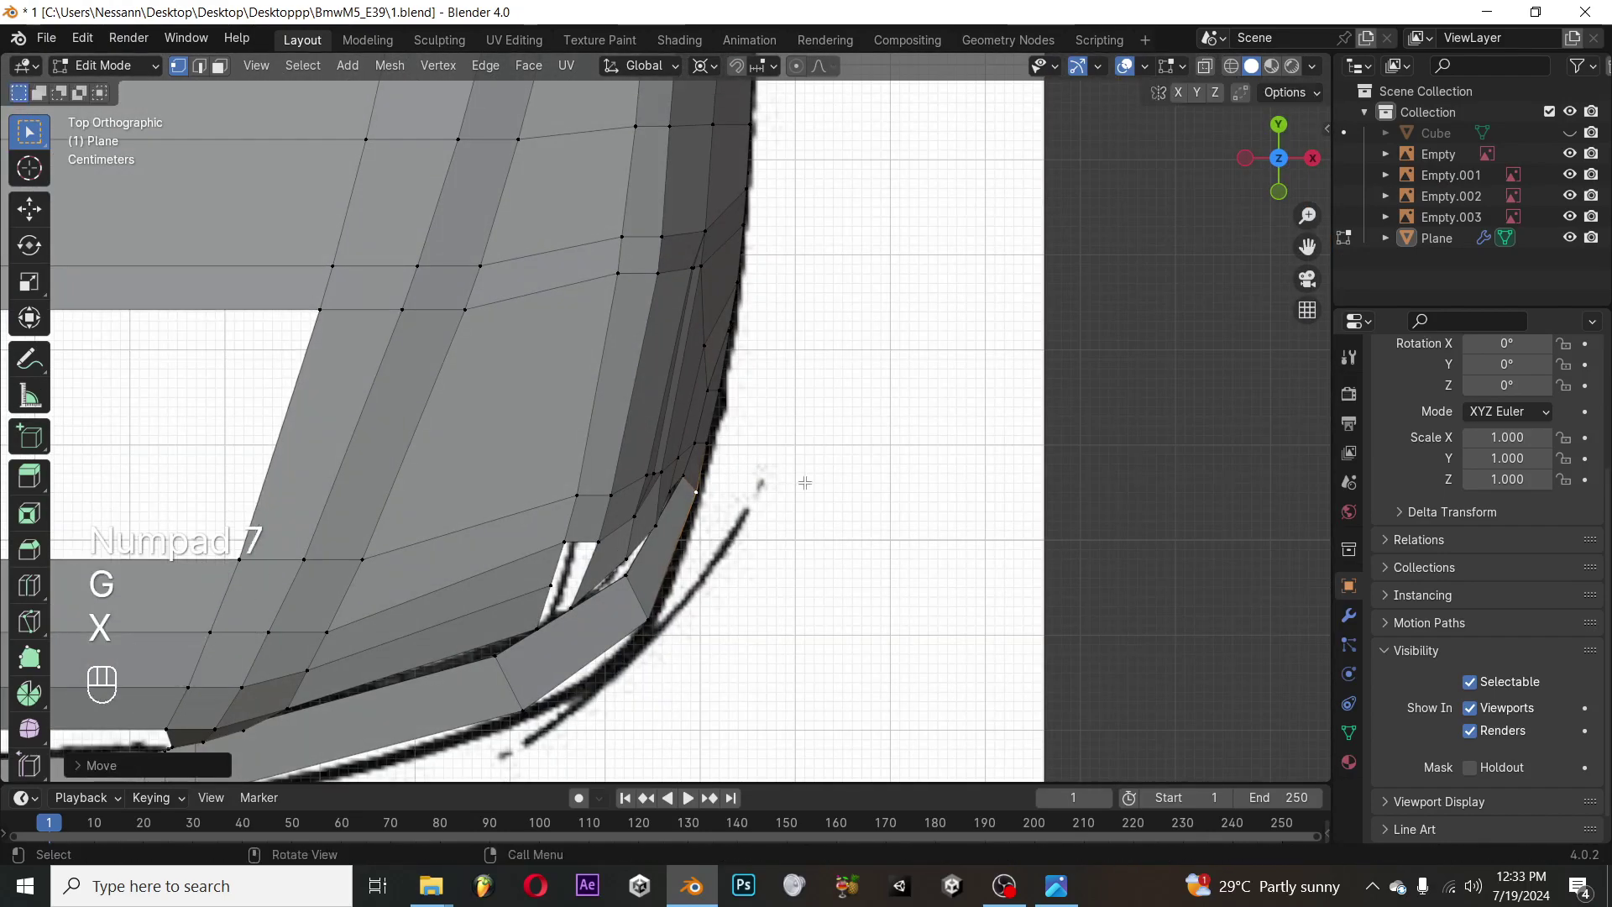
key(KP_1)
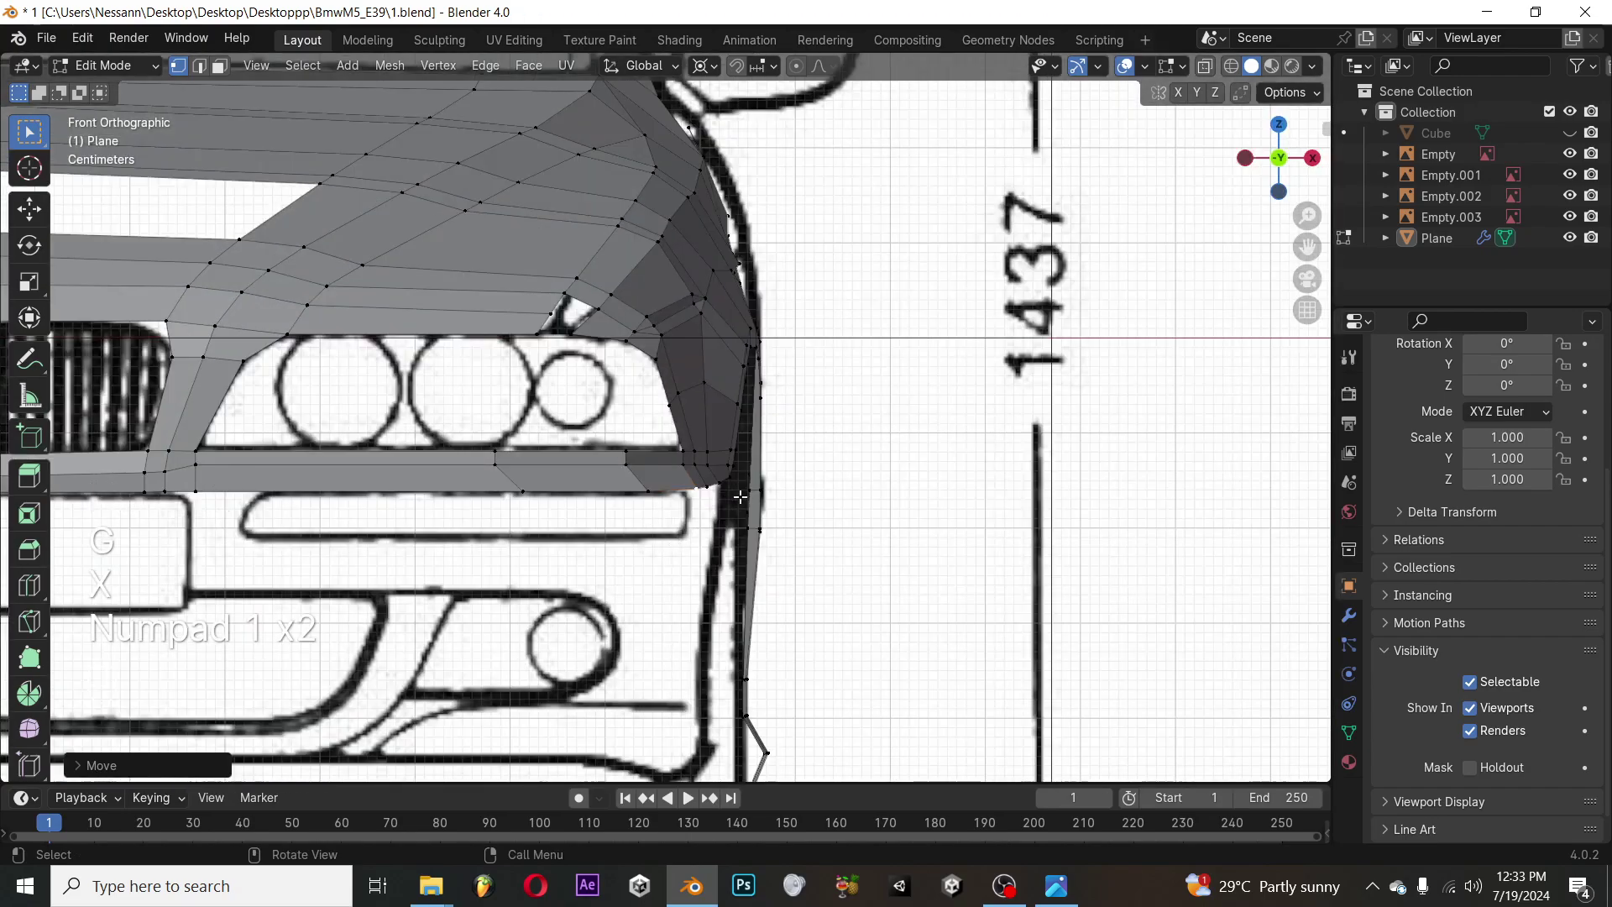
Extrude the fender strip's bottom edges behind the headlight downward and shift them forward along the wheel arch line in side view
key(KP_3)
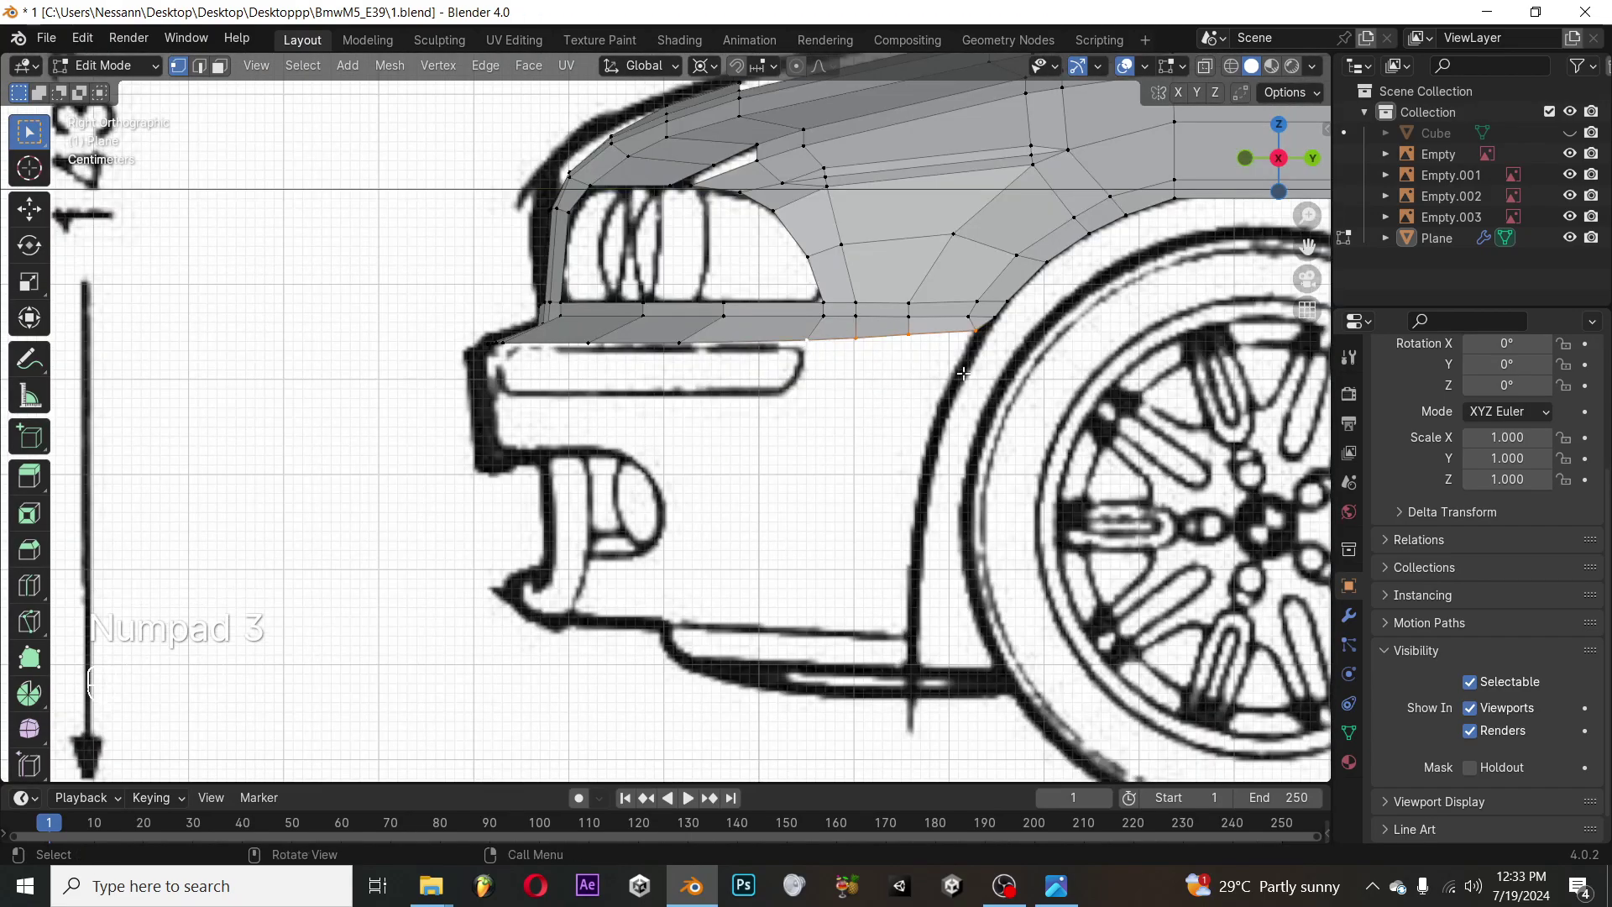
key(e)
key(z)
click(794, 466)
key(g)
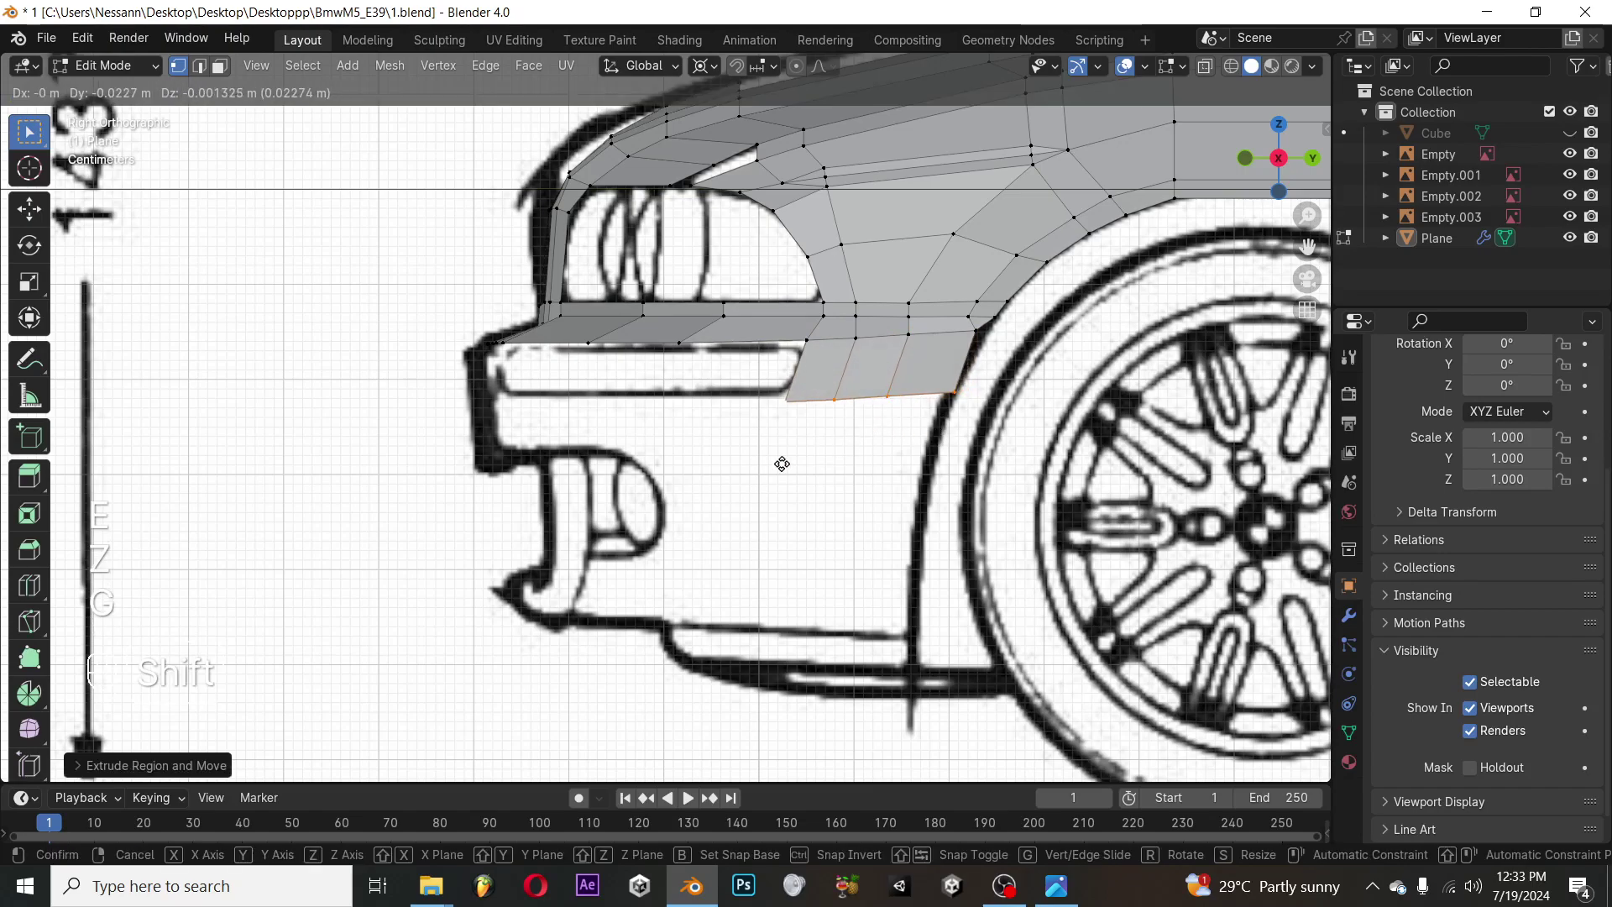
click(692, 516)
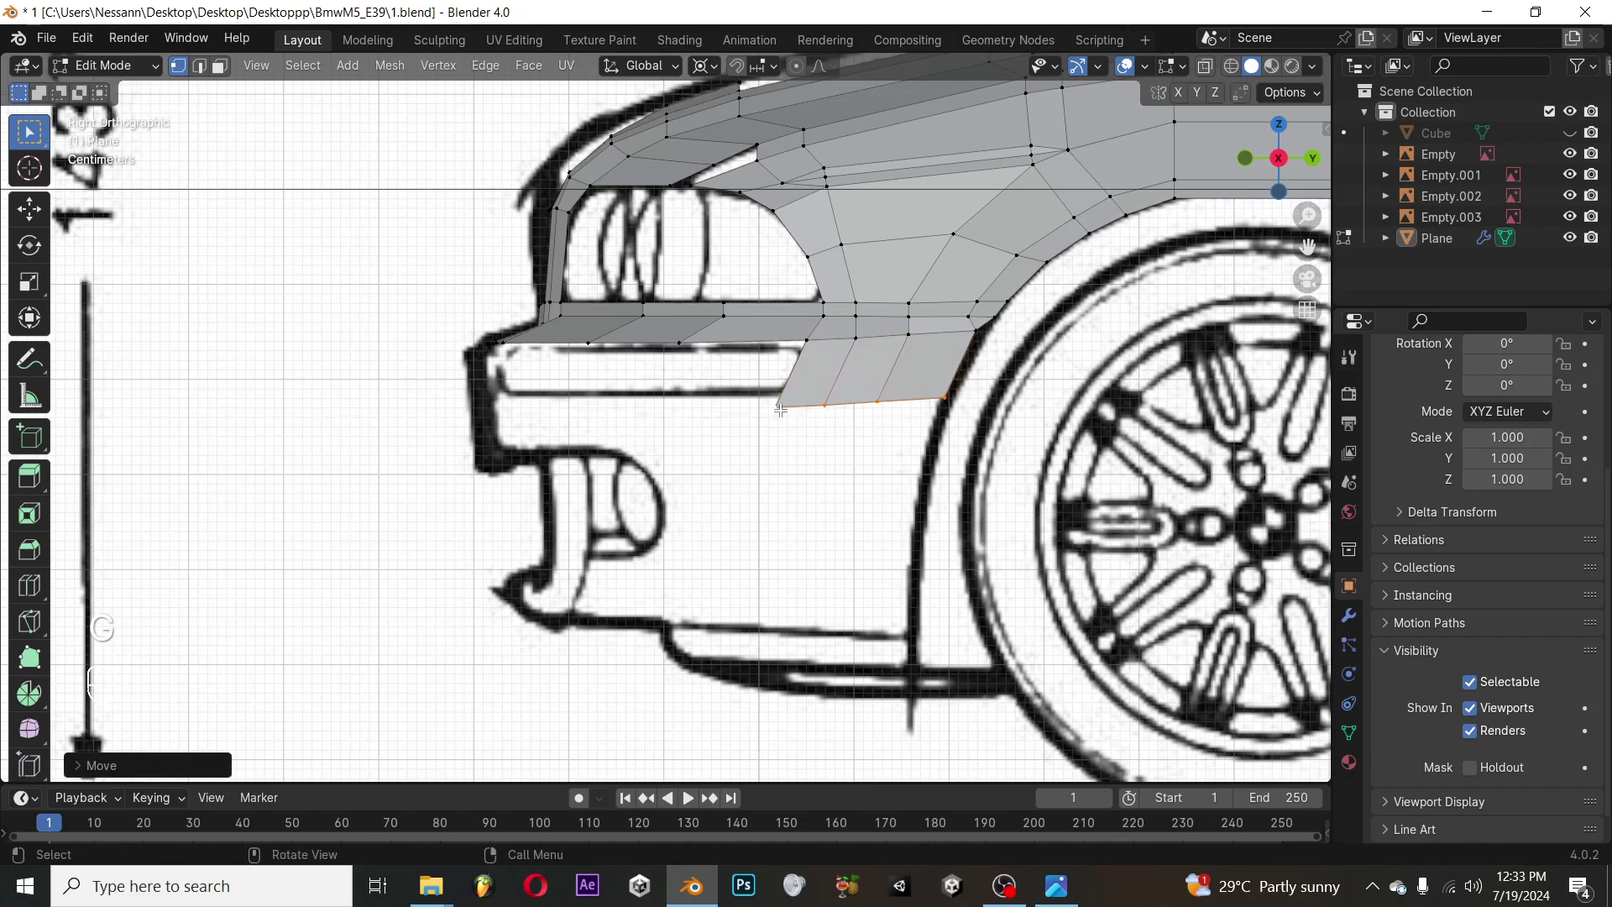
Adjust the extruded bottom vertices in side view until they sit level with the bumper trim's lower line
key(g)
click(804, 368)
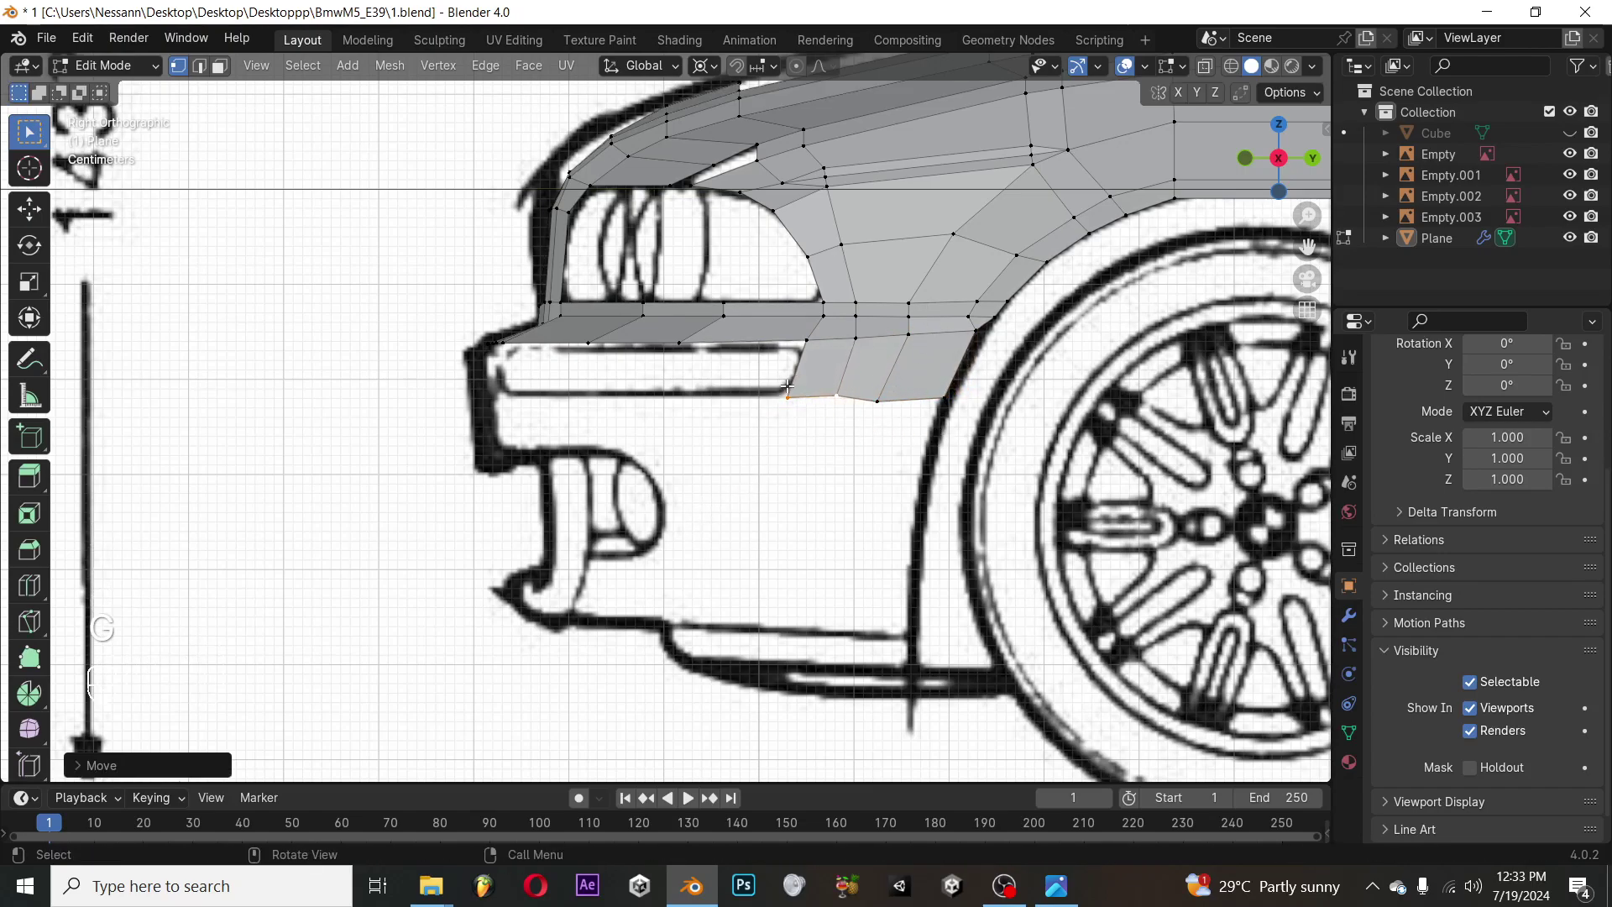
shift+click(876, 403)
key(g)
click(790, 391)
Move the extruded bottom edge inward along X in front view to follow the bumper's side outline
key(KP_1)
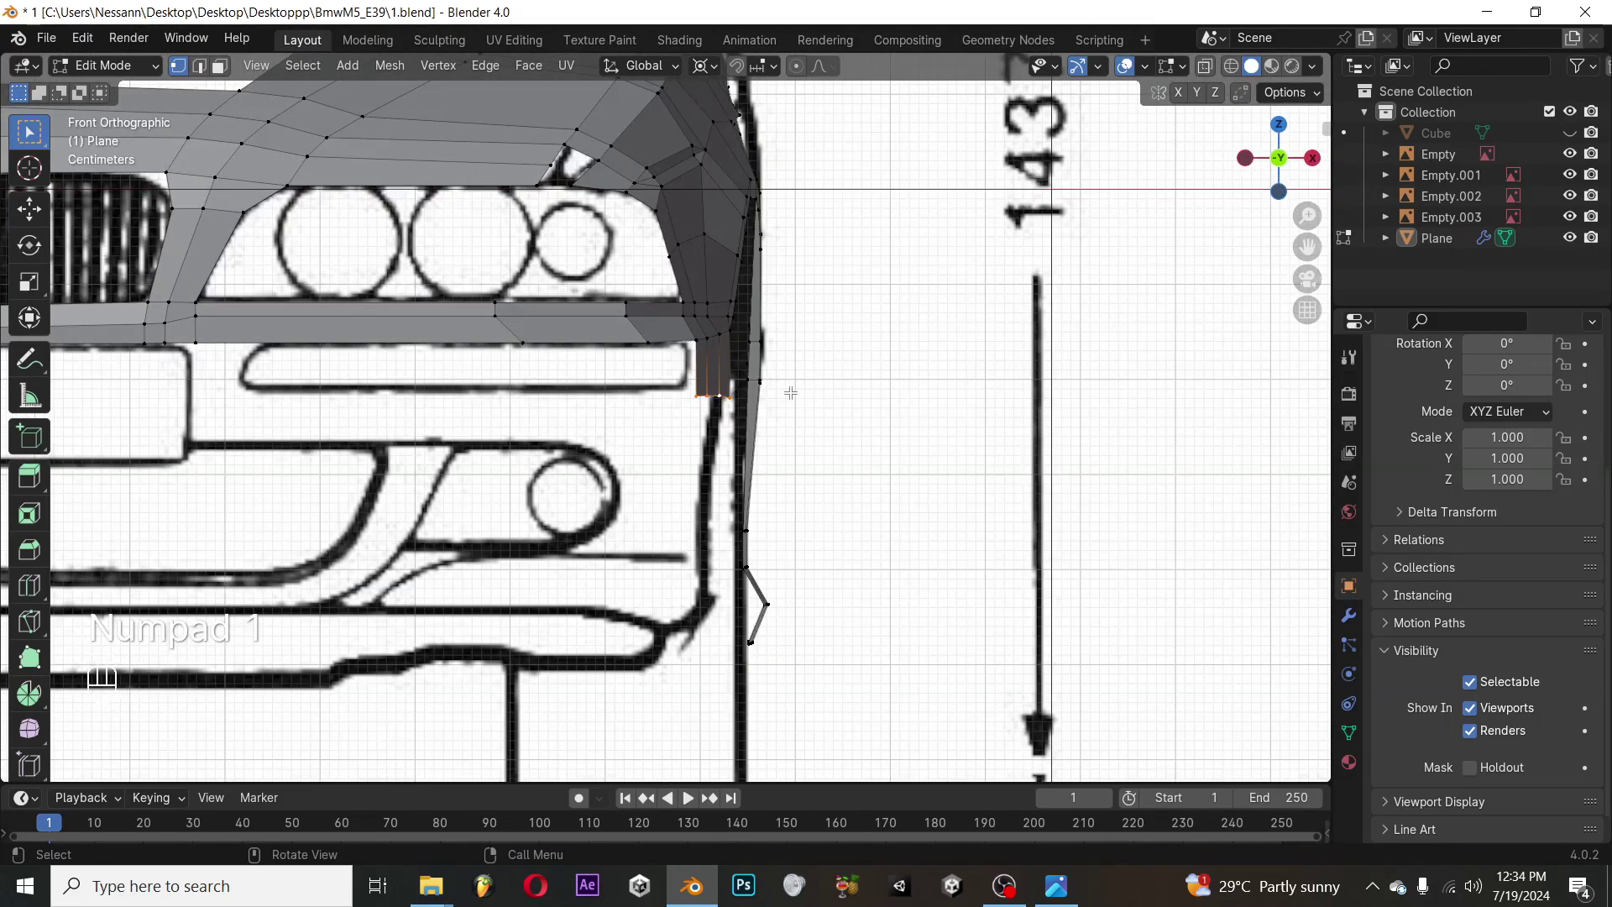
key(g)
key(x)
click(665, 391)
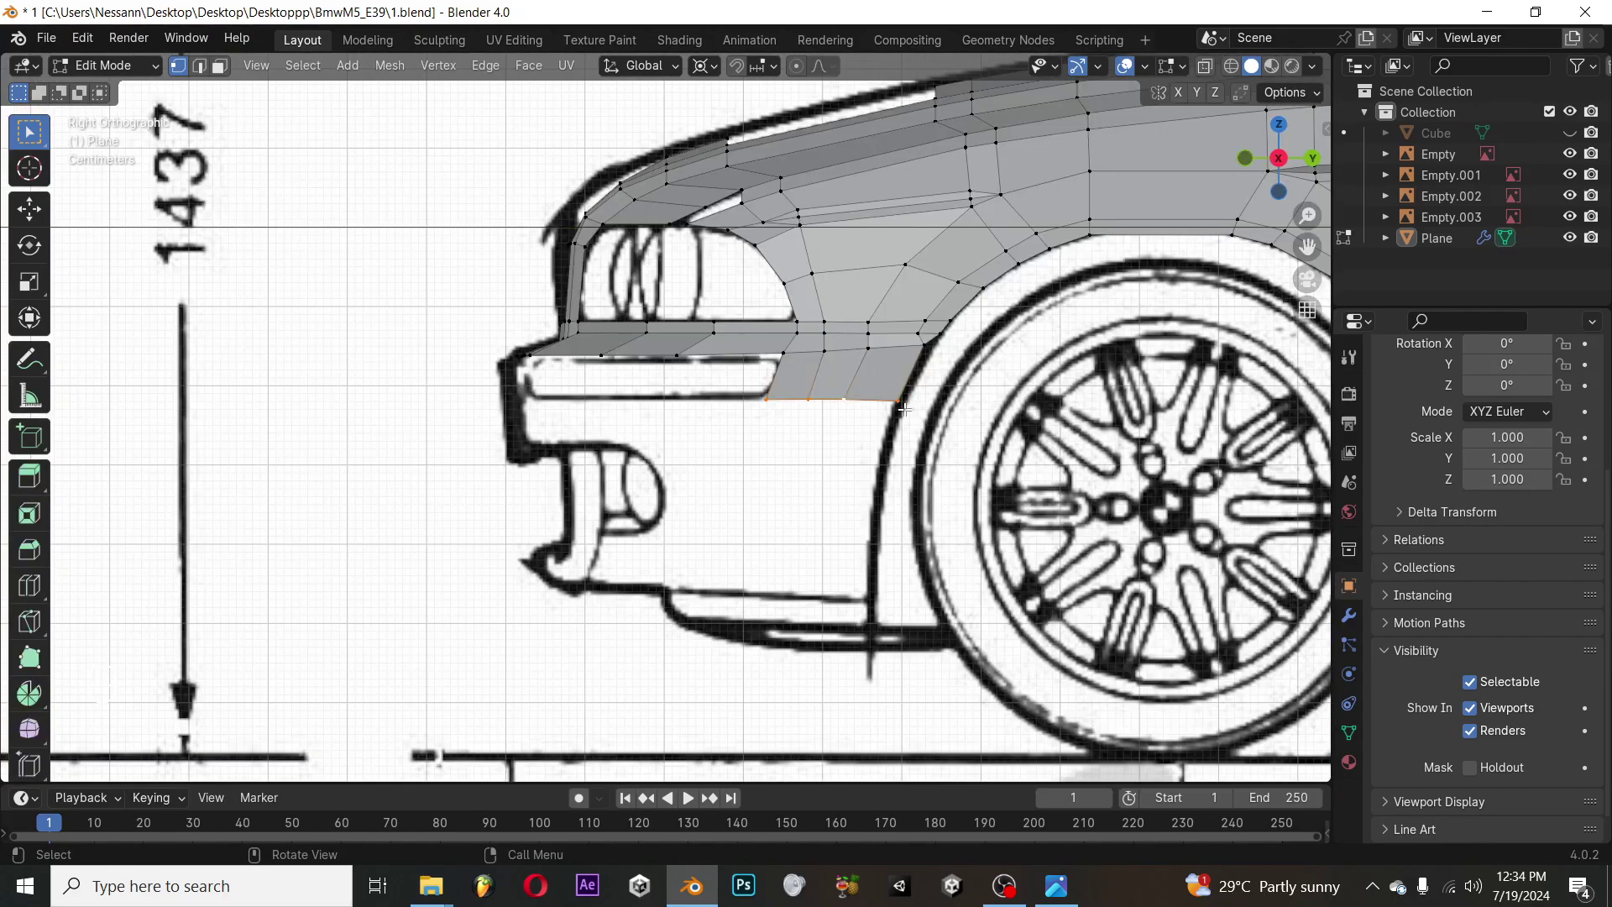
Extrude the bumper side's bottom edge down along the wheel arch in side view, comparing its shape with the reference photo
key(e)
click(911, 517)
key(alt+Tab)
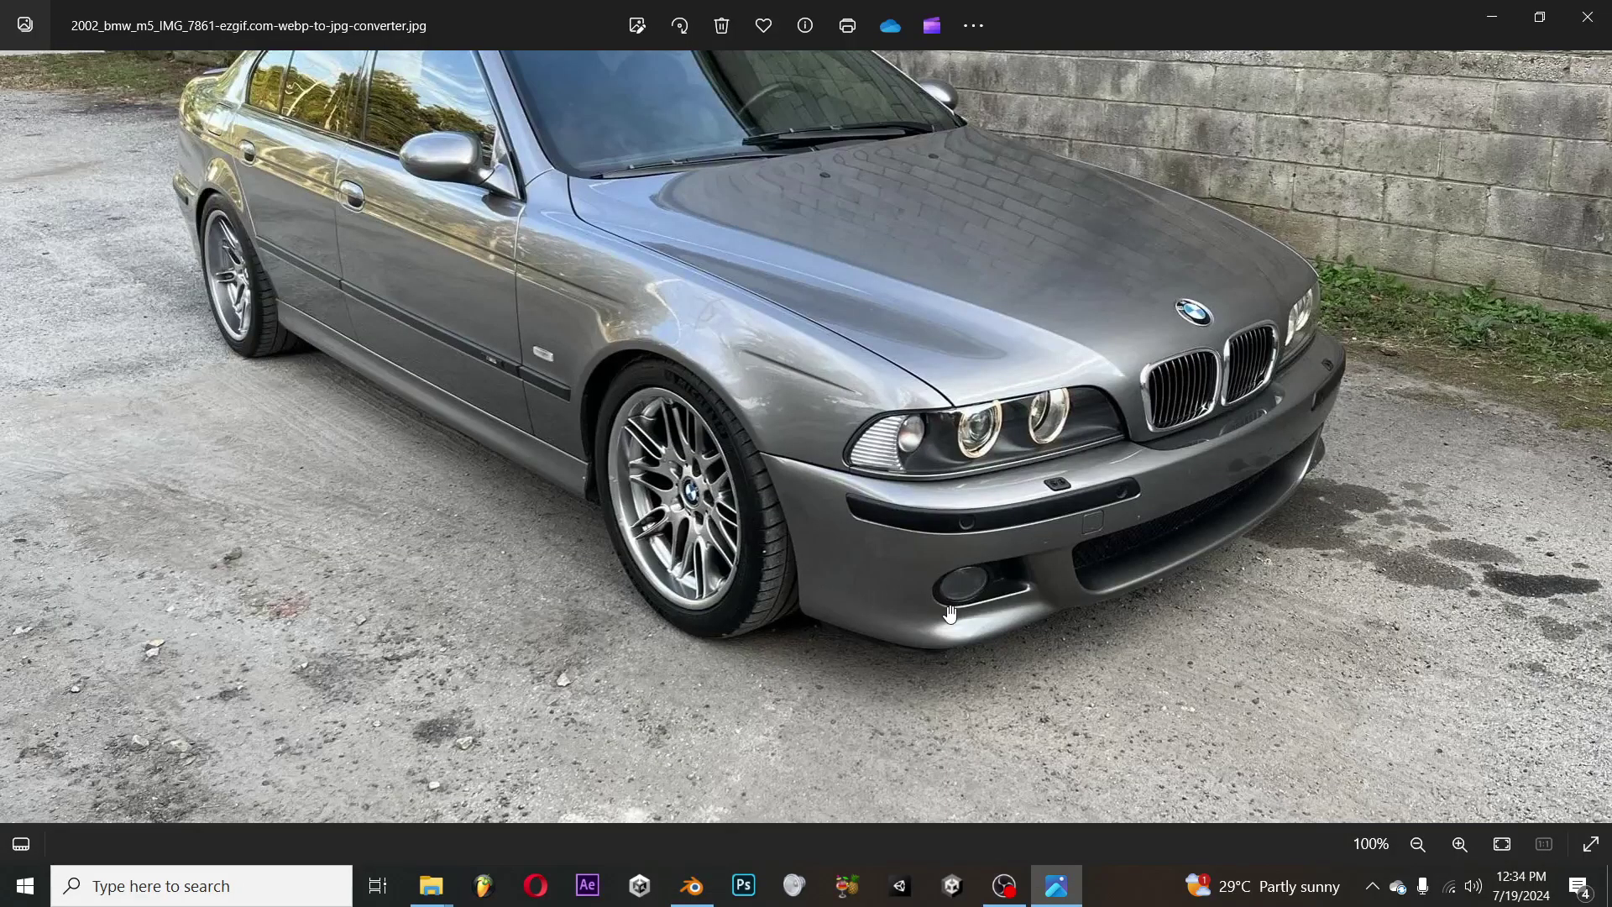
key(alt+Tab)
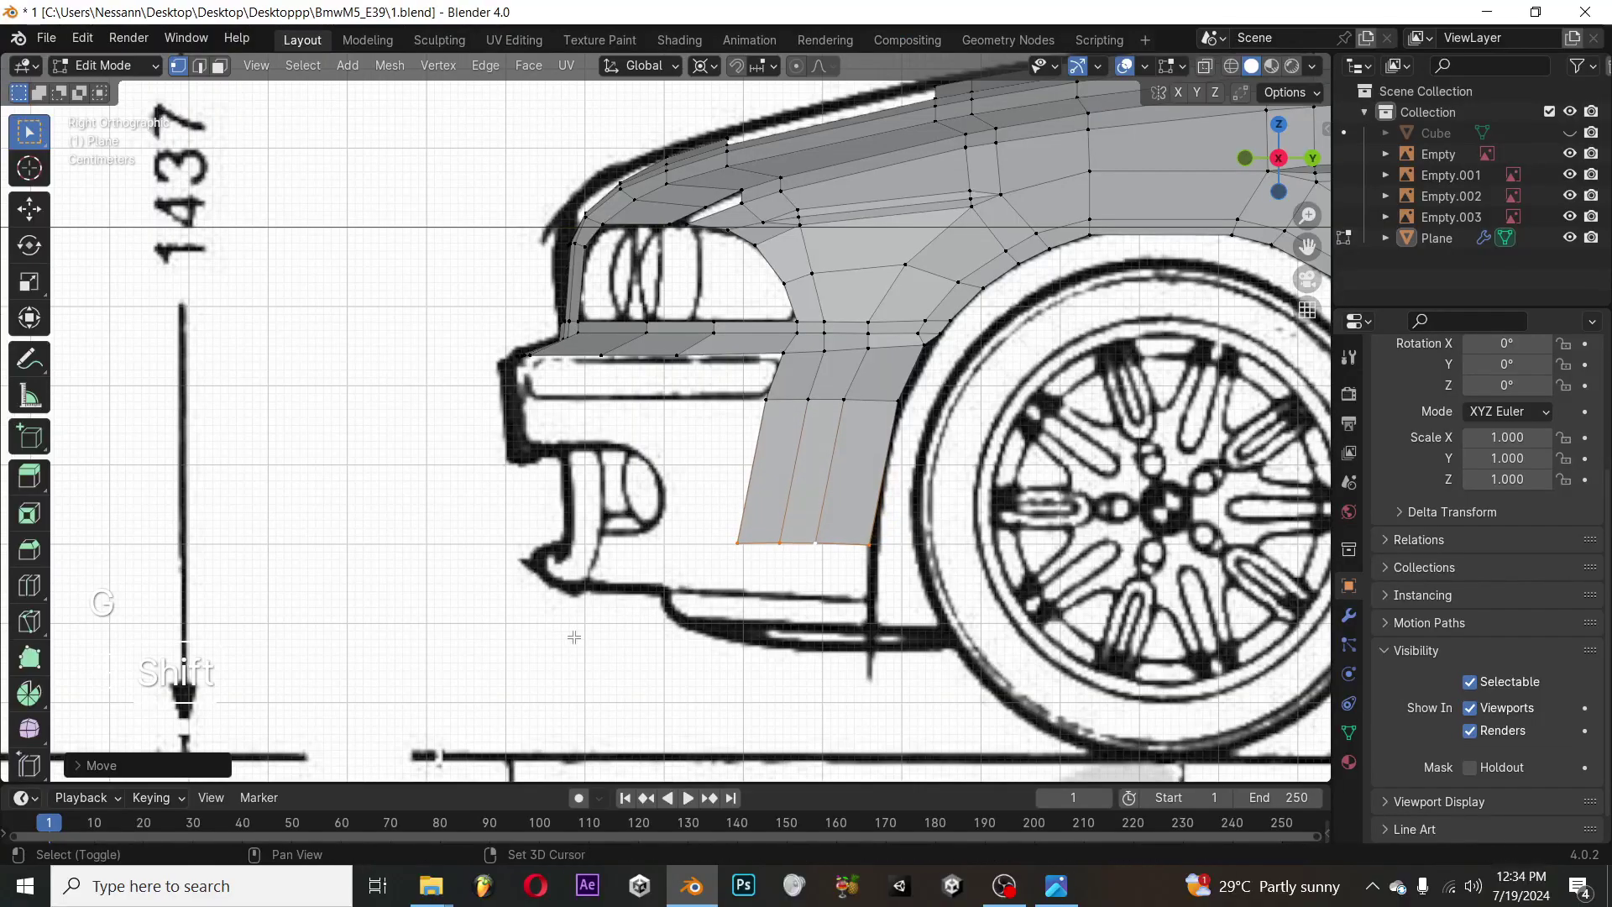
key(alt+Tab)
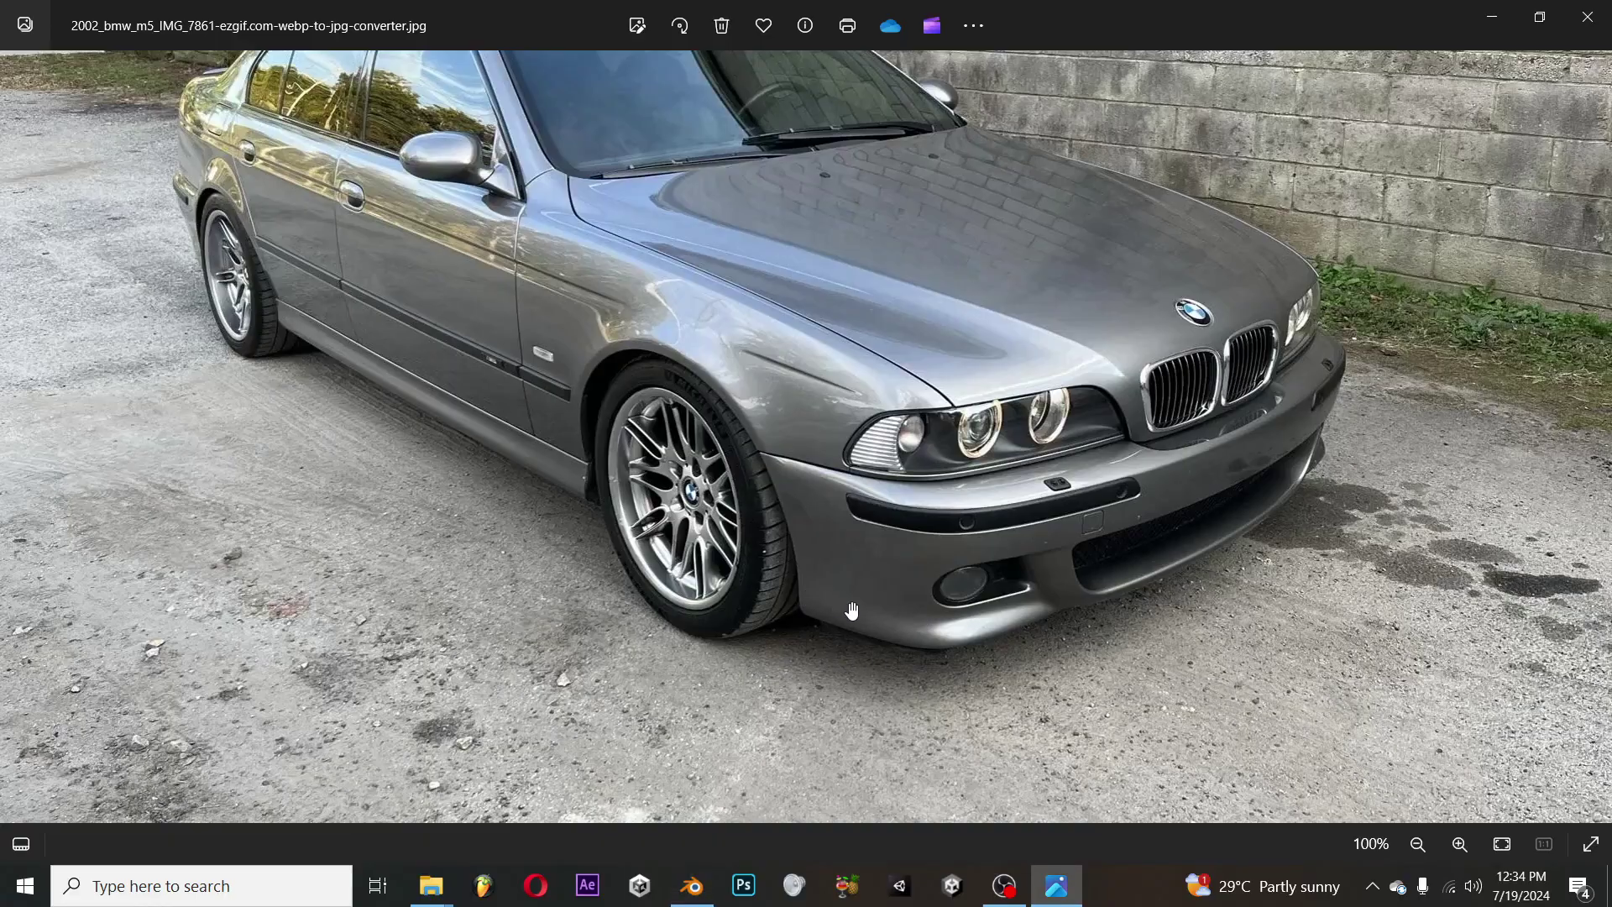
key(alt+Tab)
Shift the bumper side's bottom vertices inward along X and raise them slightly along Z in front view, using wireframe shading
key(KP_1)
key(z)
key(g)
key(x)
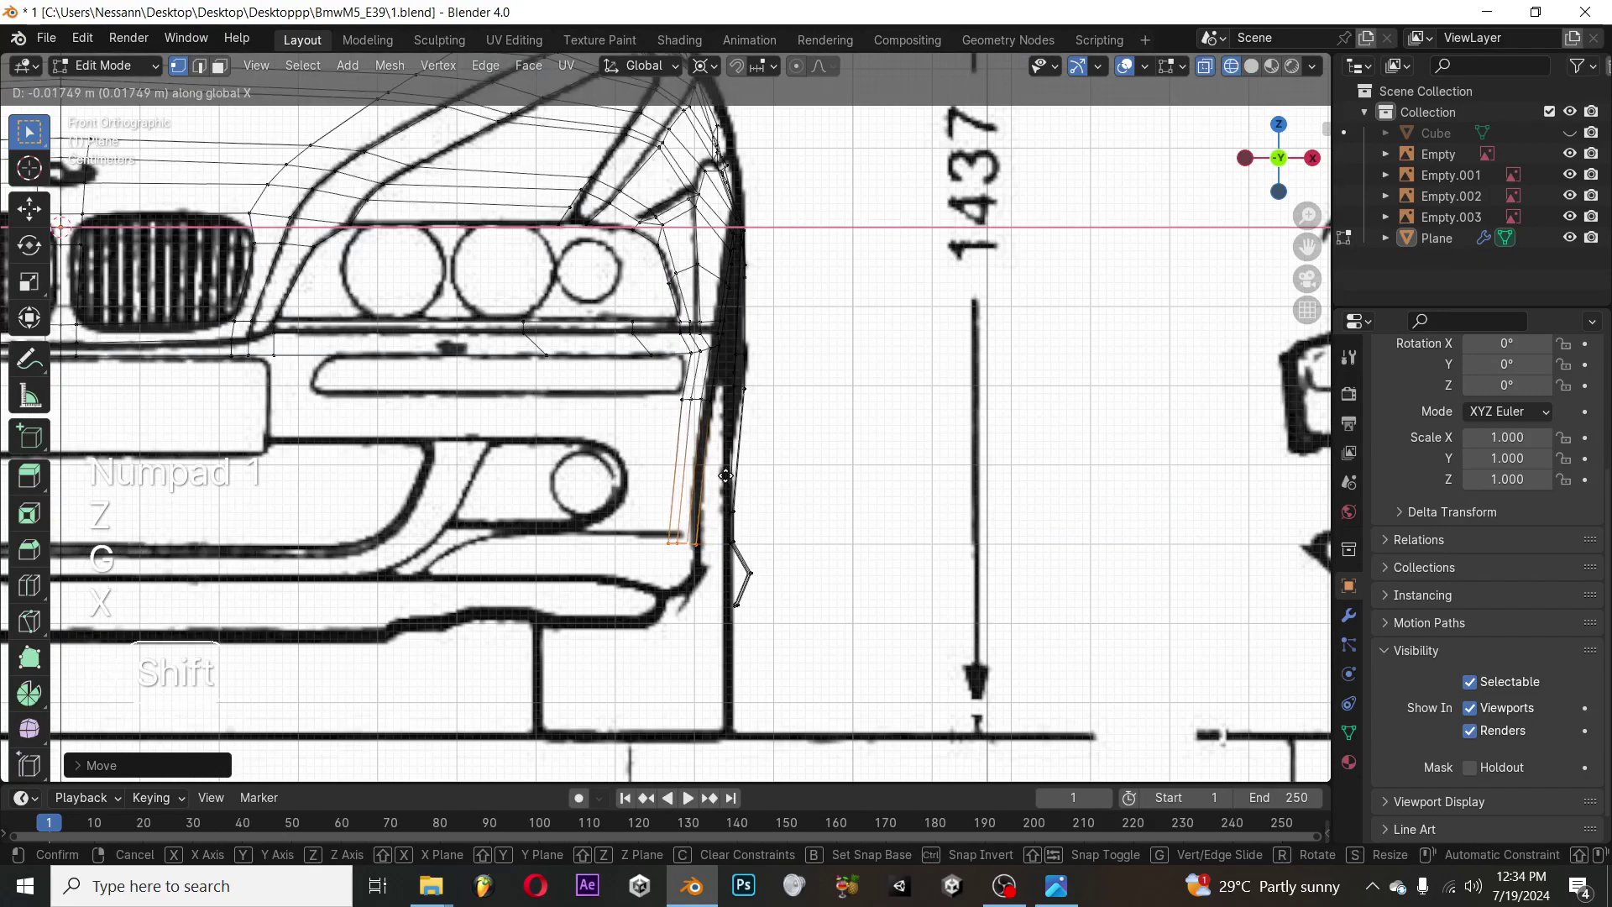
key(g)
key(z)
key(g)
key(z)
click(697, 326)
Extrude the bumper side's bottom edge down along Z in side view and nudge it slightly forward along Y
key(KP_3)
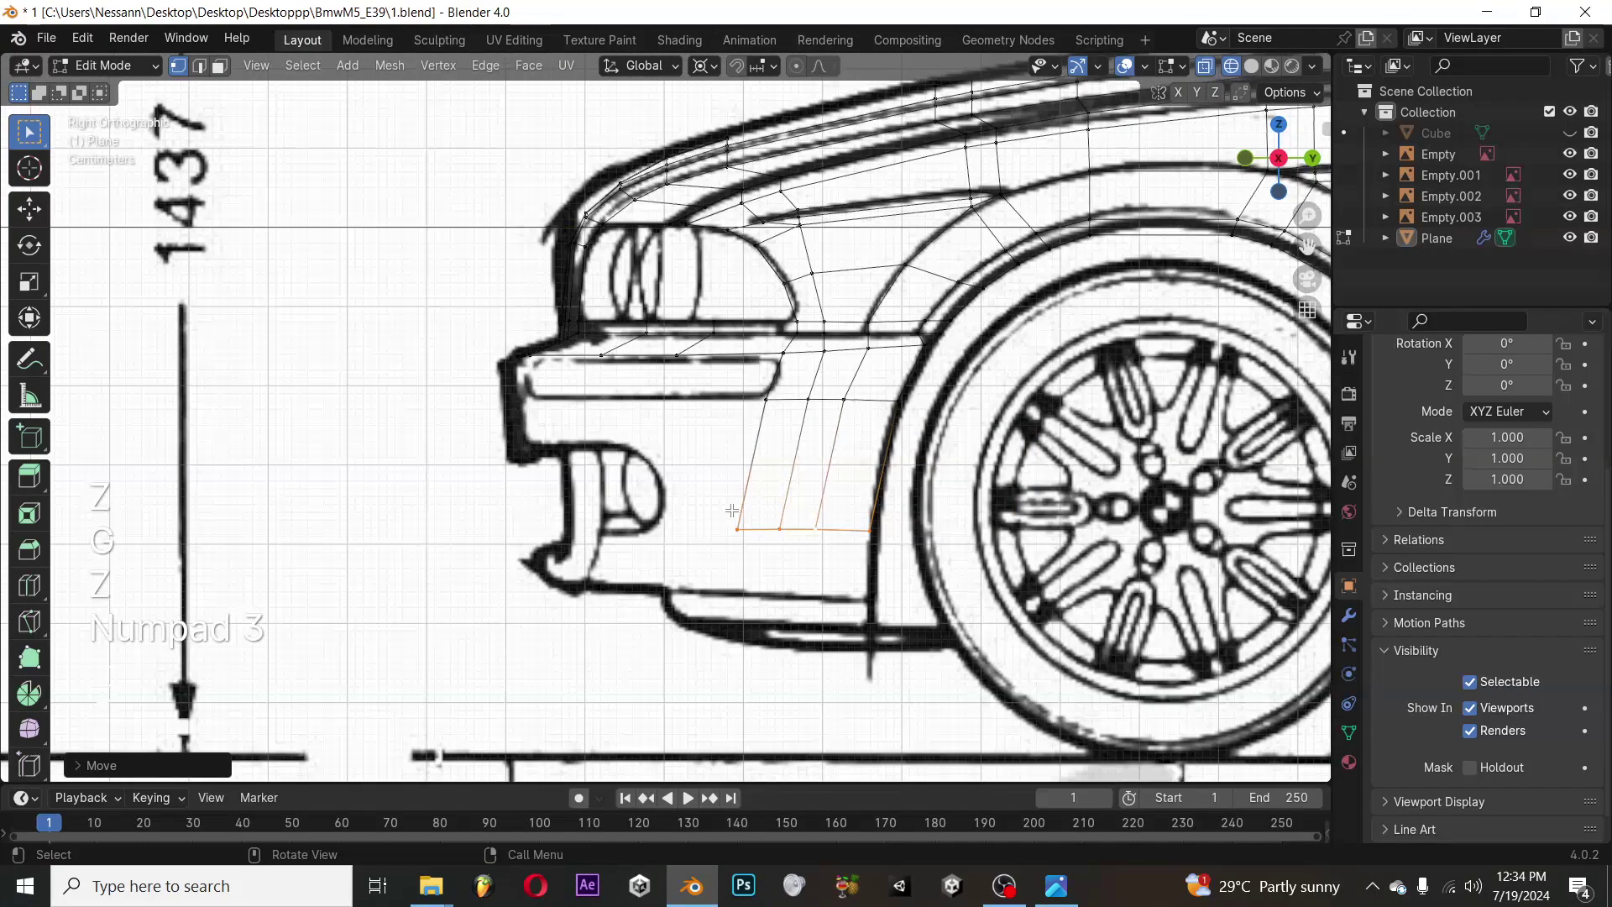
key(z)
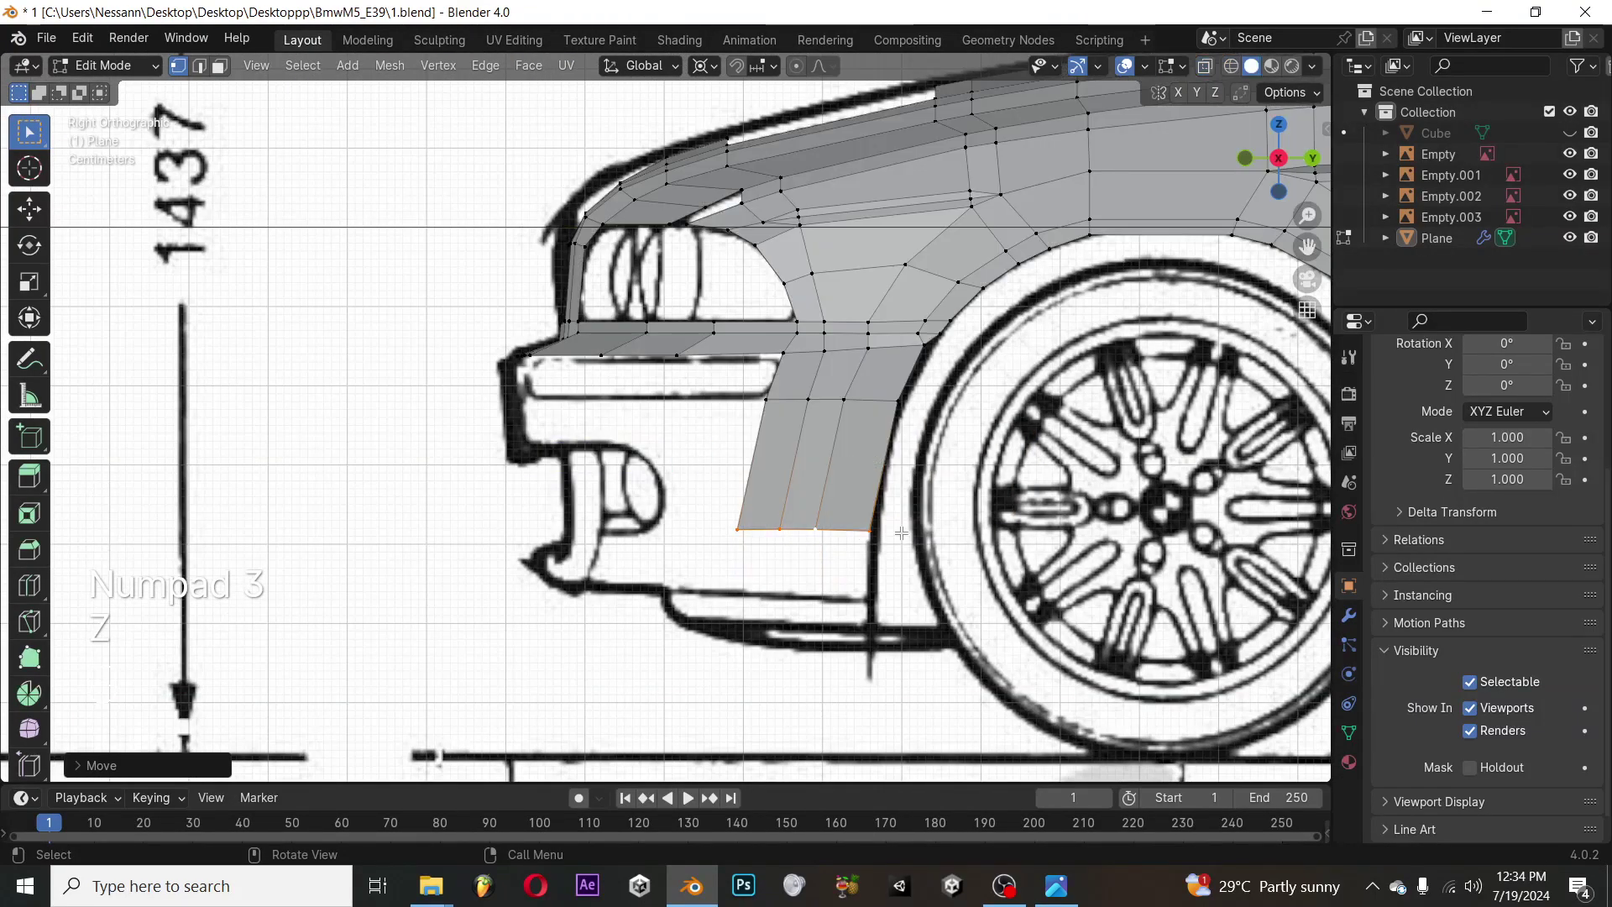
key(e)
key(z)
shift+click(844, 579)
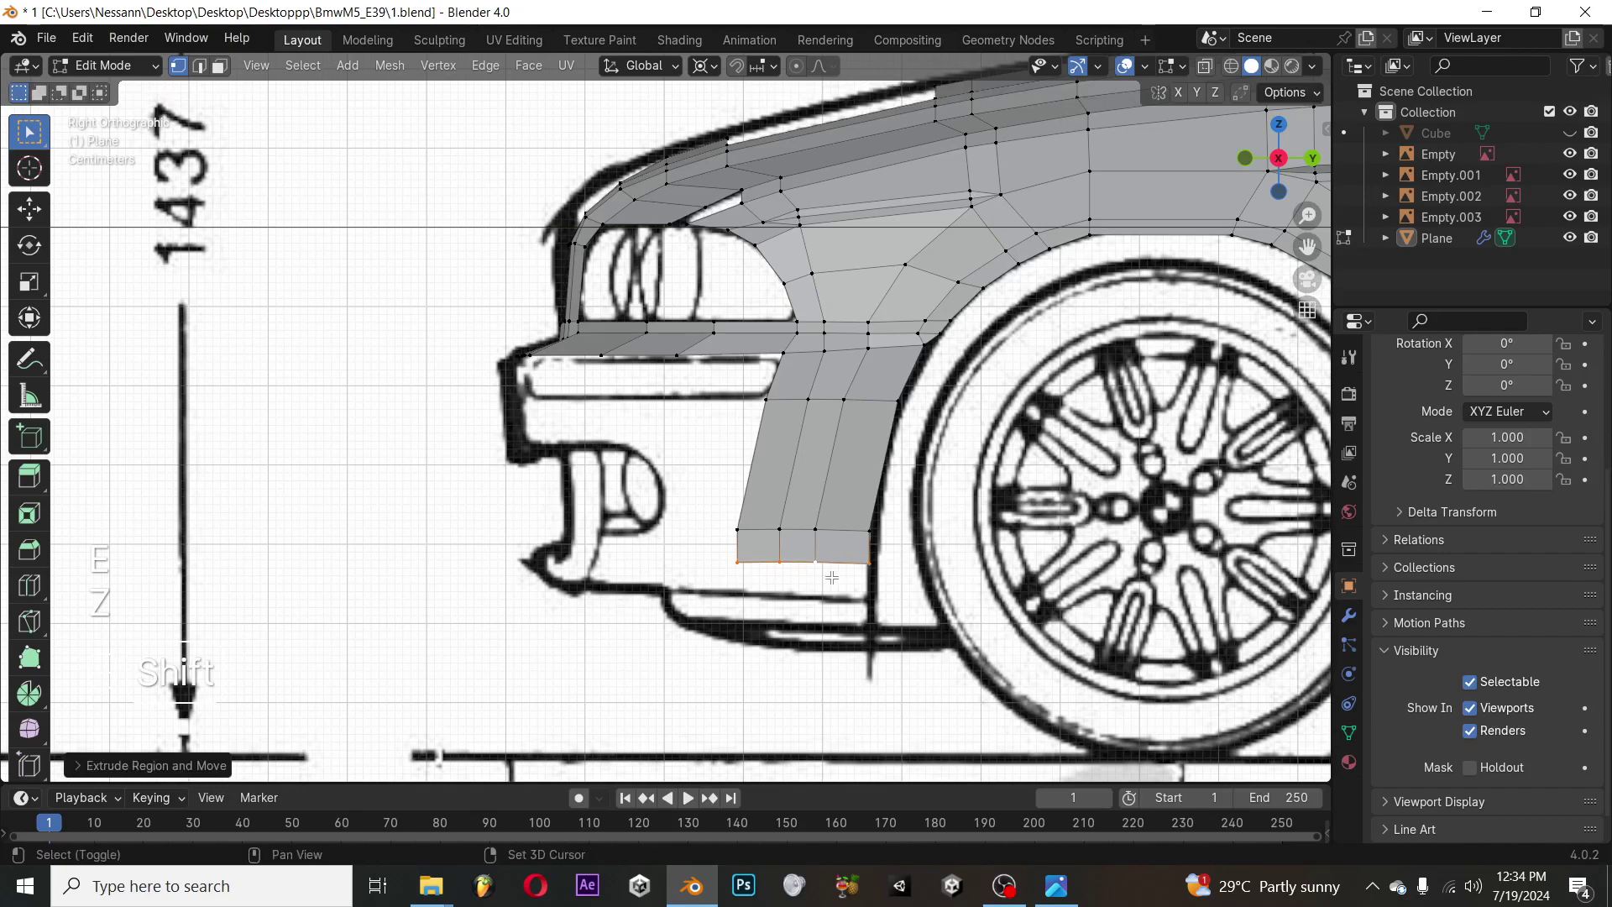
key(g)
key(y)
click(830, 571)
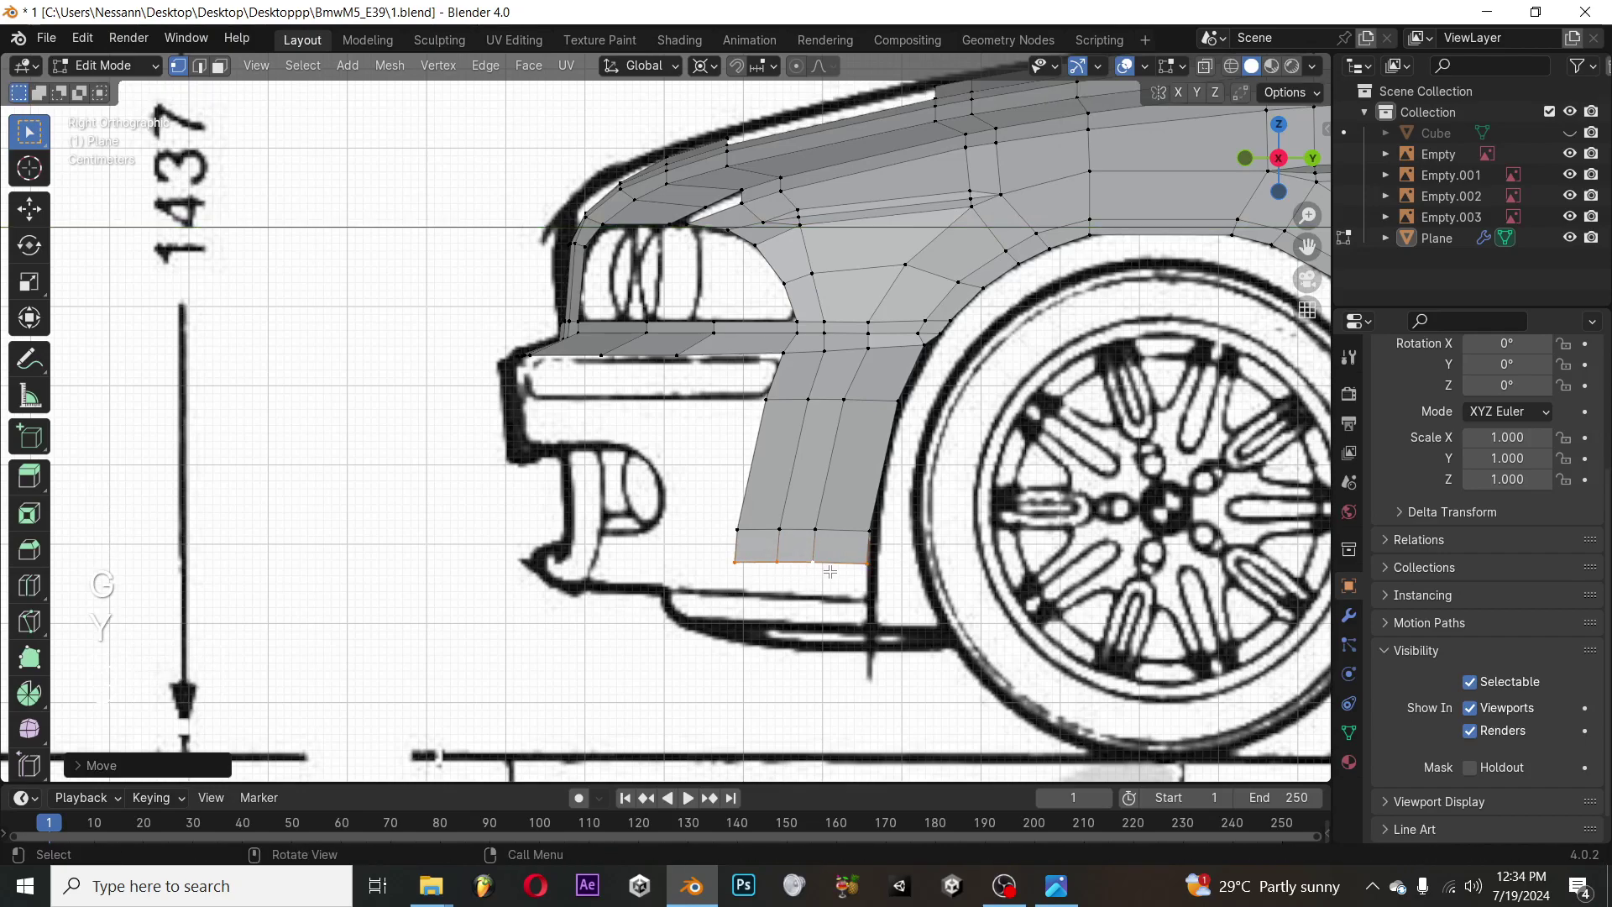
Move the newly extruded bottom edge about 0.009 m along X in front view and inspect the shape in Object Mode
key(KP_1)
key(g)
key(x)
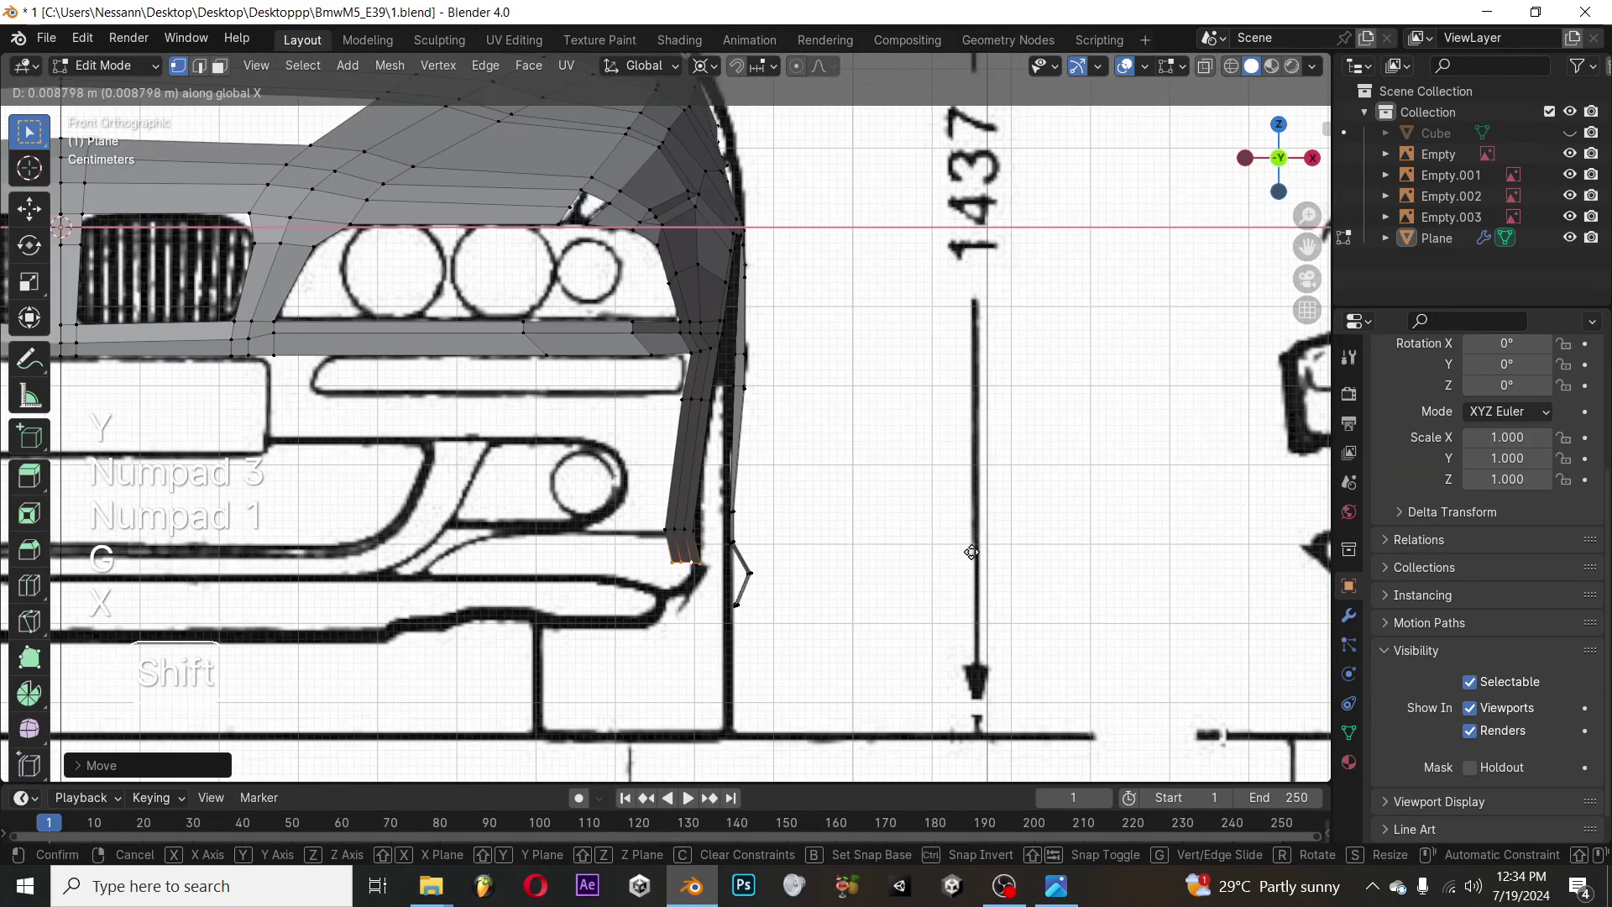
click(971, 552)
middle_drag(972, 552, 831, 587)
key(Tab)
Extrude the bumper side's bottom edge down about 0.045 m along Z to the blueprint's lower bumper line
key(KP_3)
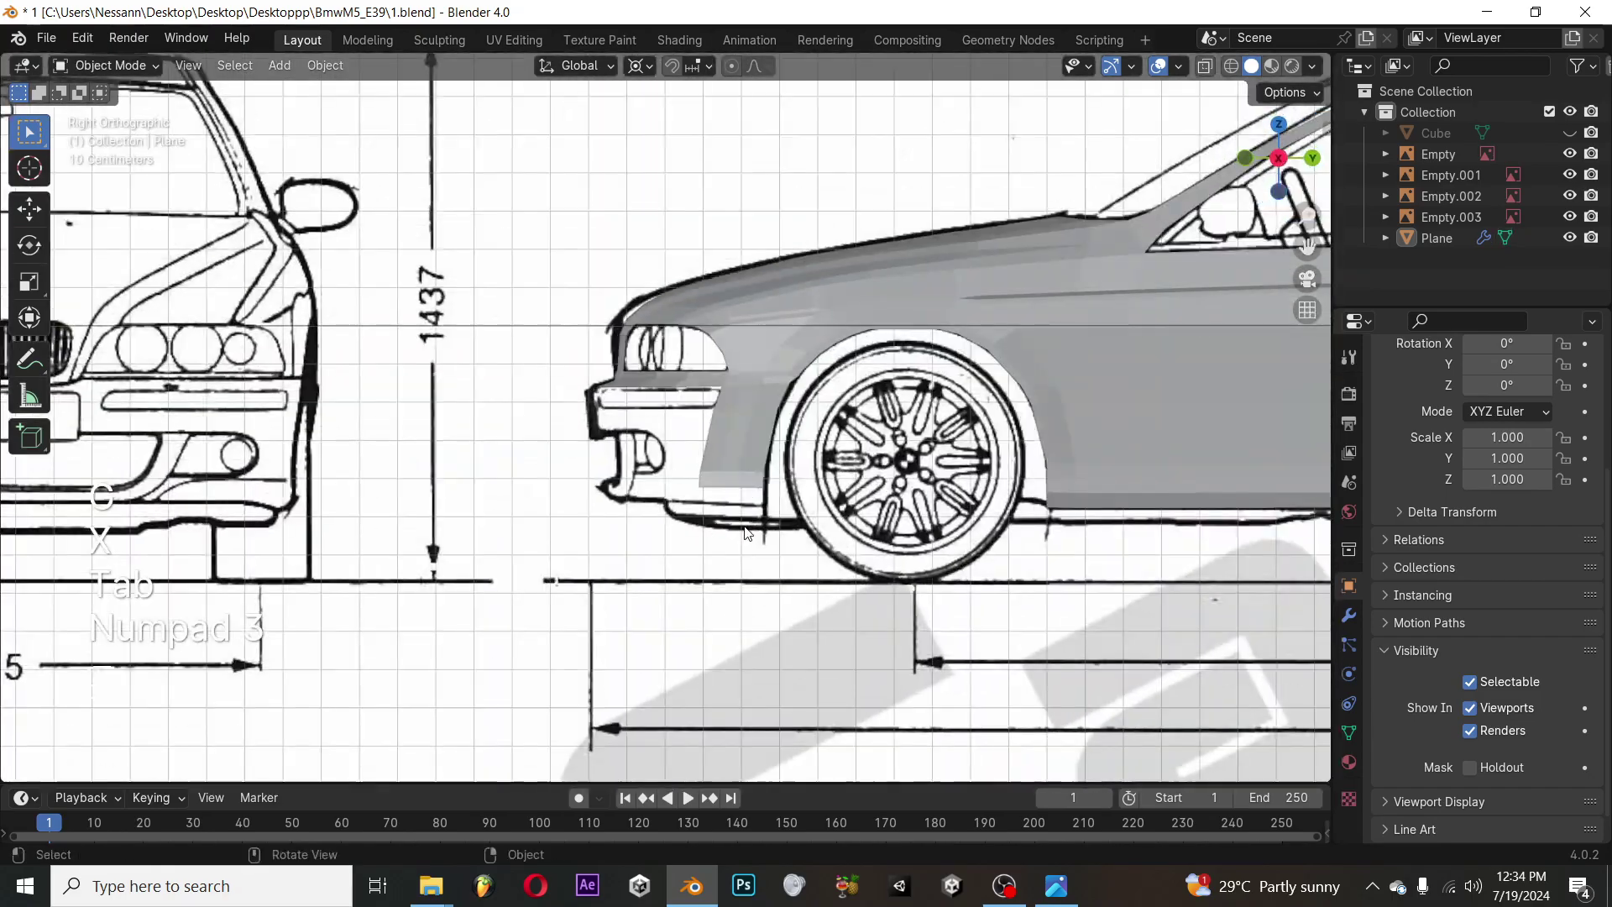
scroll(744, 531, up, 4)
key(Tab)
key(e)
key(z)
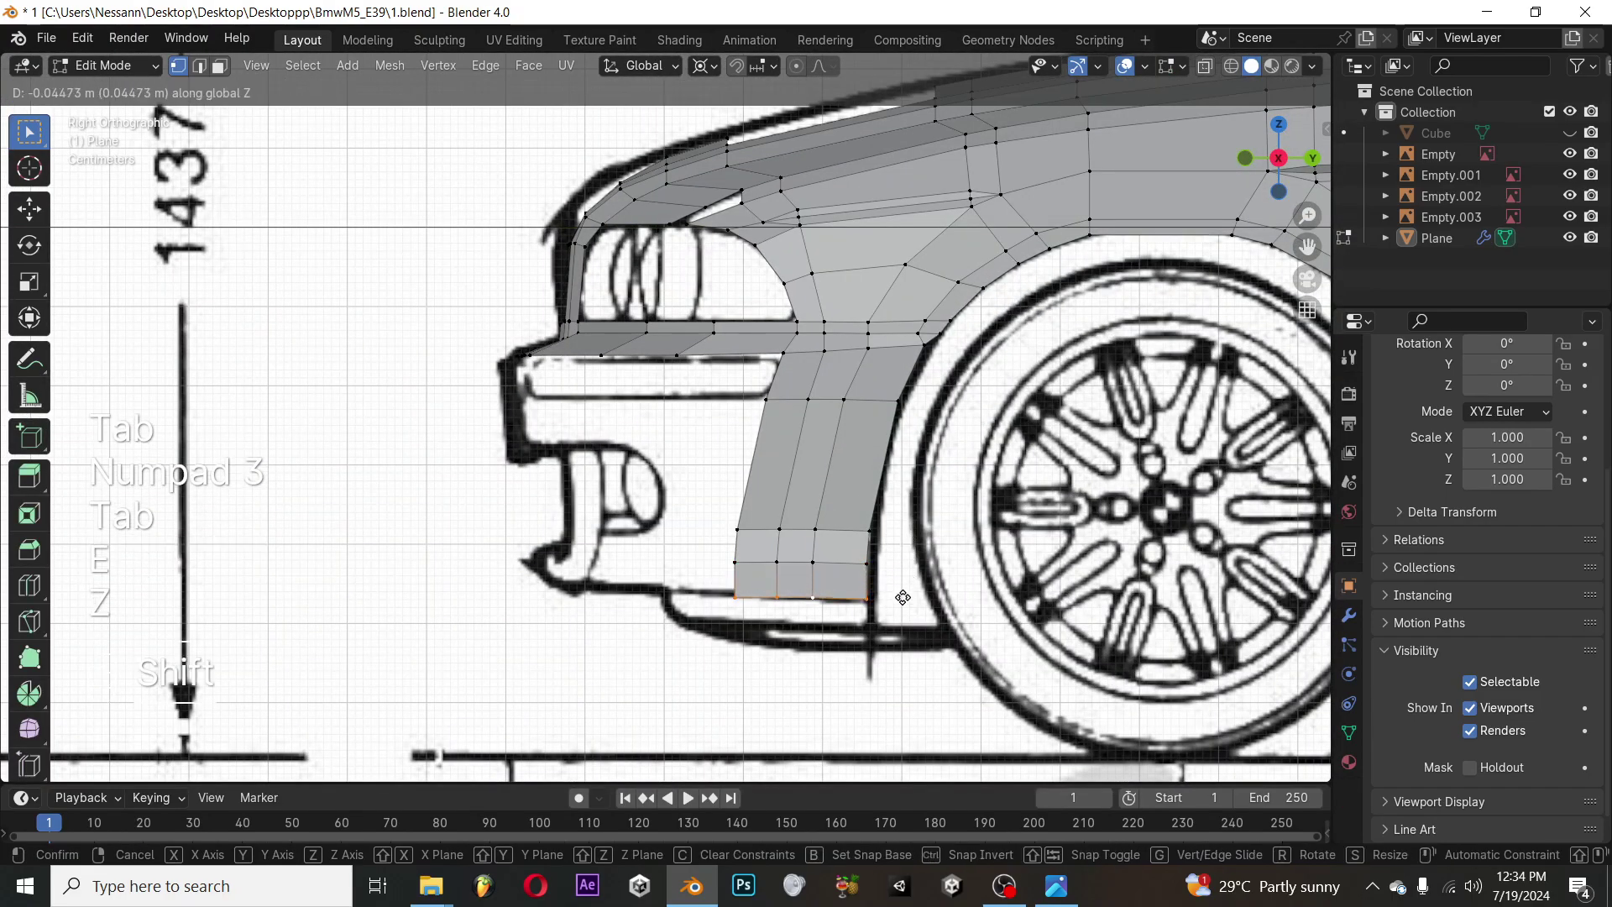
click(903, 597)
Move the lowest bumper side edge about -0.015 m along X in front view to taper it inward
key(KP_3)
key(KP_1)
key(g)
key(x)
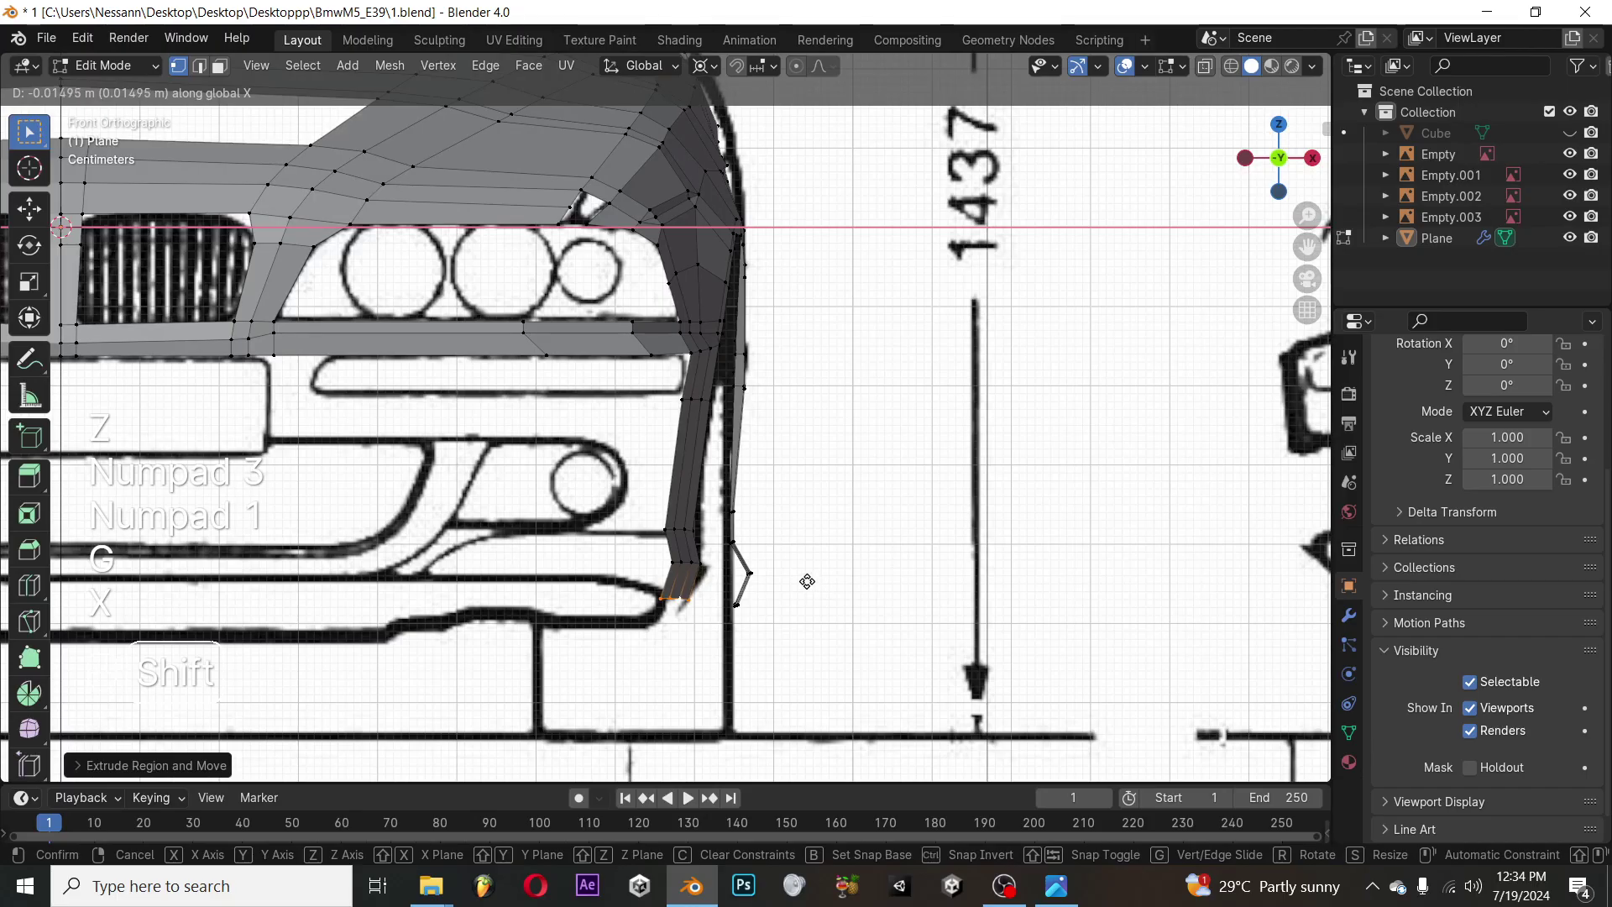
click(807, 582)
Compare the bumper side's shape with the reference photo and examine it from several angles in Object Mode
key(alt+Tab)
key(alt+Tab)
key(a)
key(a)
key(Tab)
middle_drag(737, 573, 559, 492)
key(Tab)
key(KP_3)
key(KP_1)
Add a vertical loop cut to the upper bumper strip below the headlight and slide it toward the kidney grille
key(a)
key(a)
key(ctrl+r)
click(794, 401)
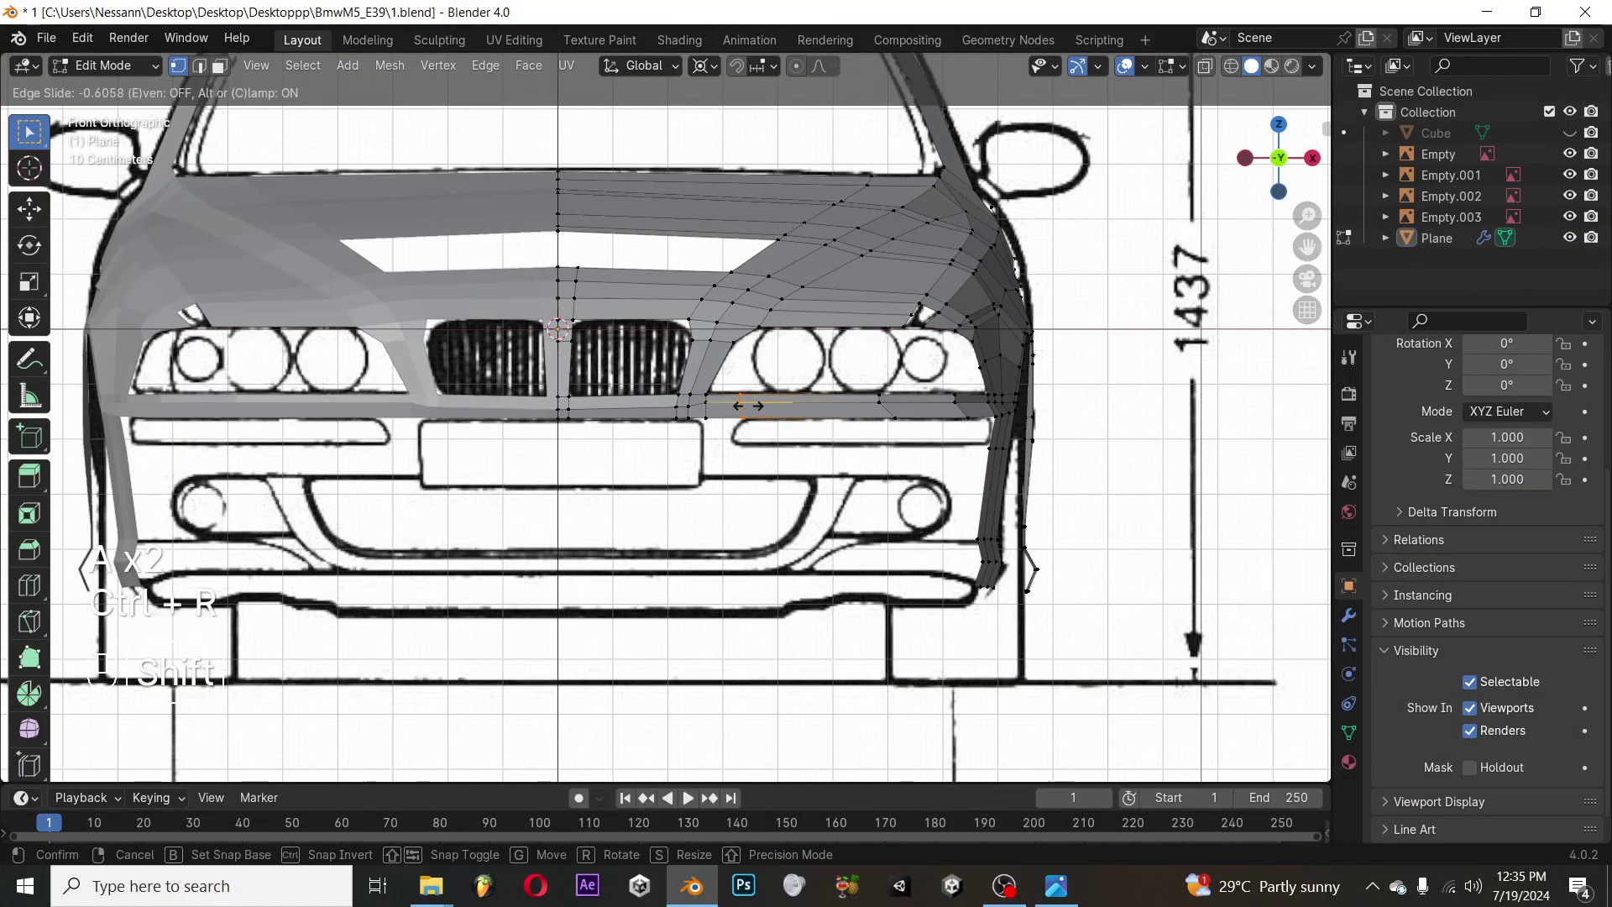
click(741, 407)
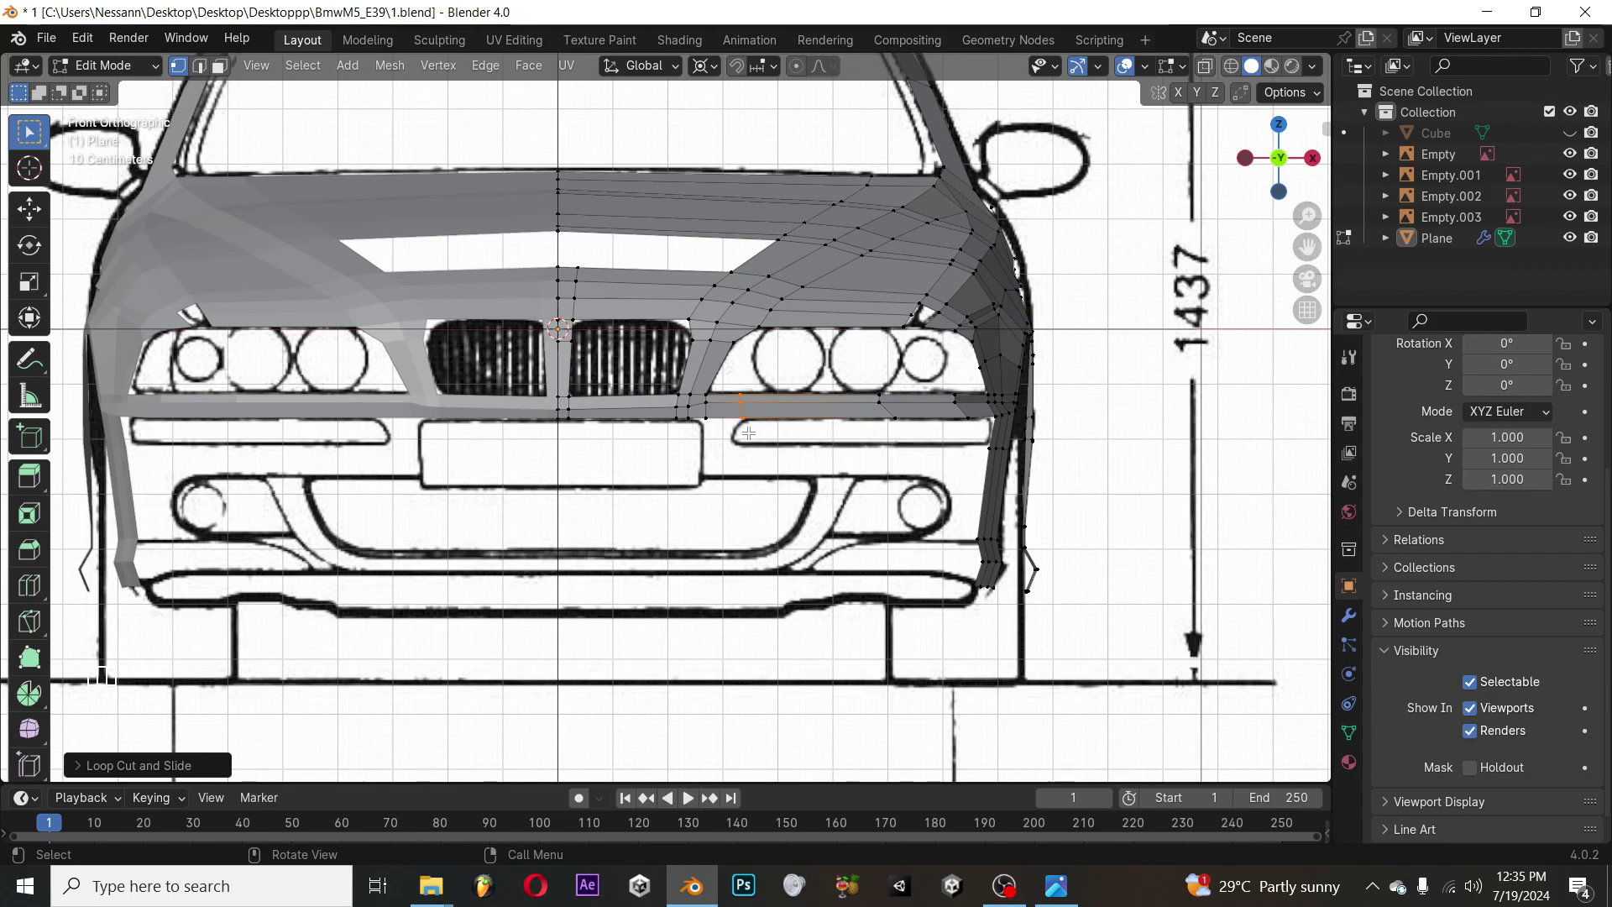
Extrude the upper strip's bottom edges between the car's centre and the new loop down along Z to the trim's lower line
scroll(745, 444, up, 2)
key(a)
key(a)
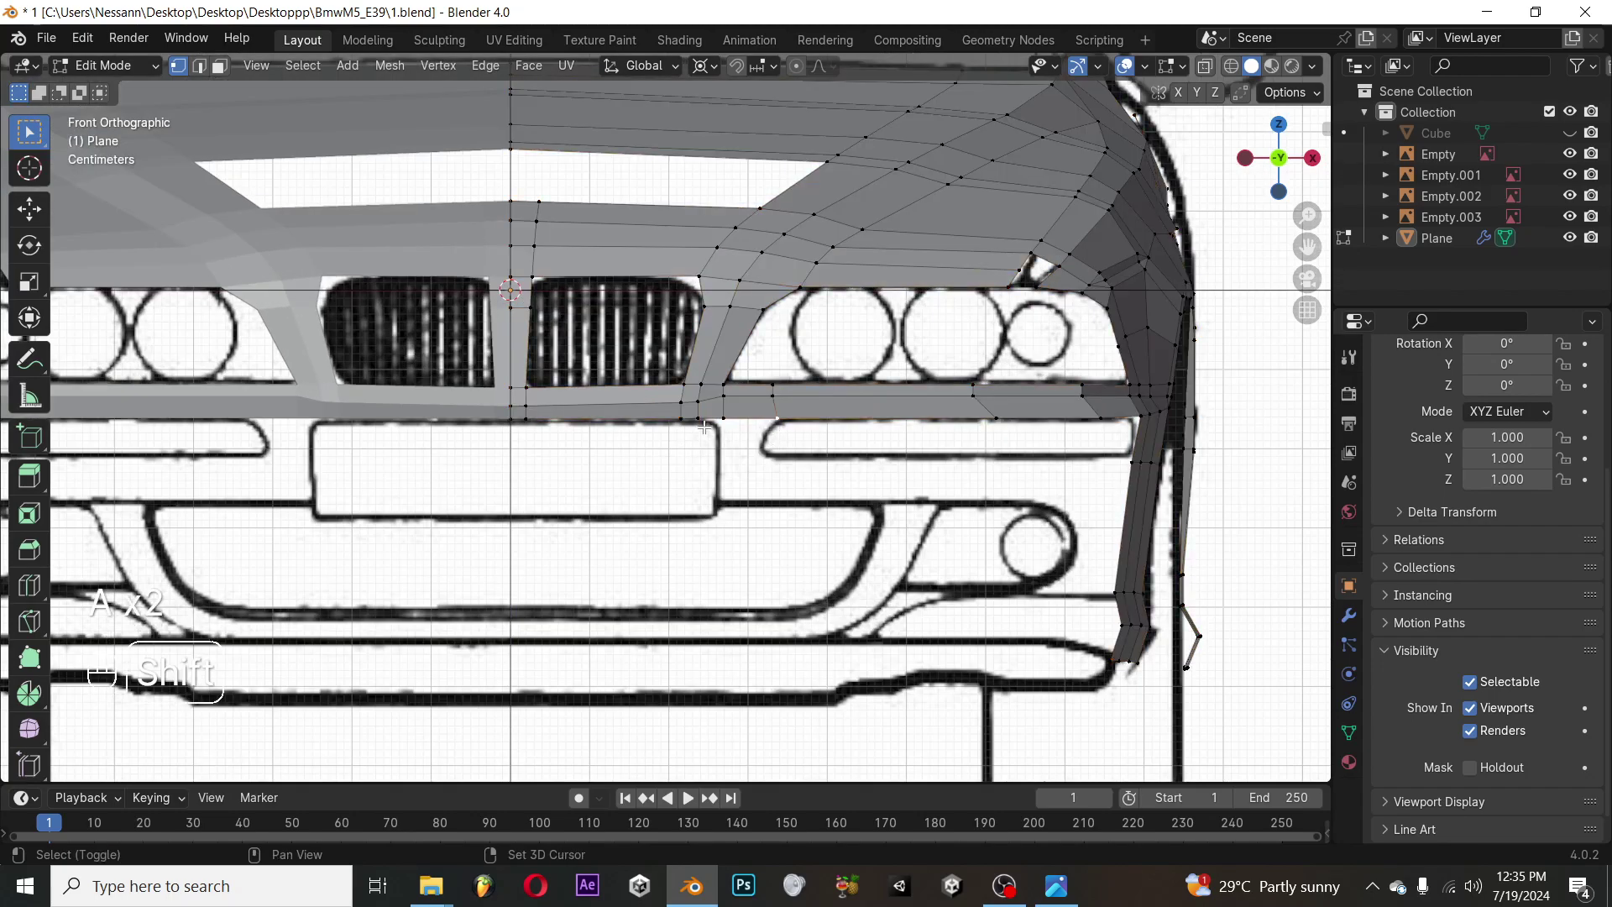
shift+click(532, 426)
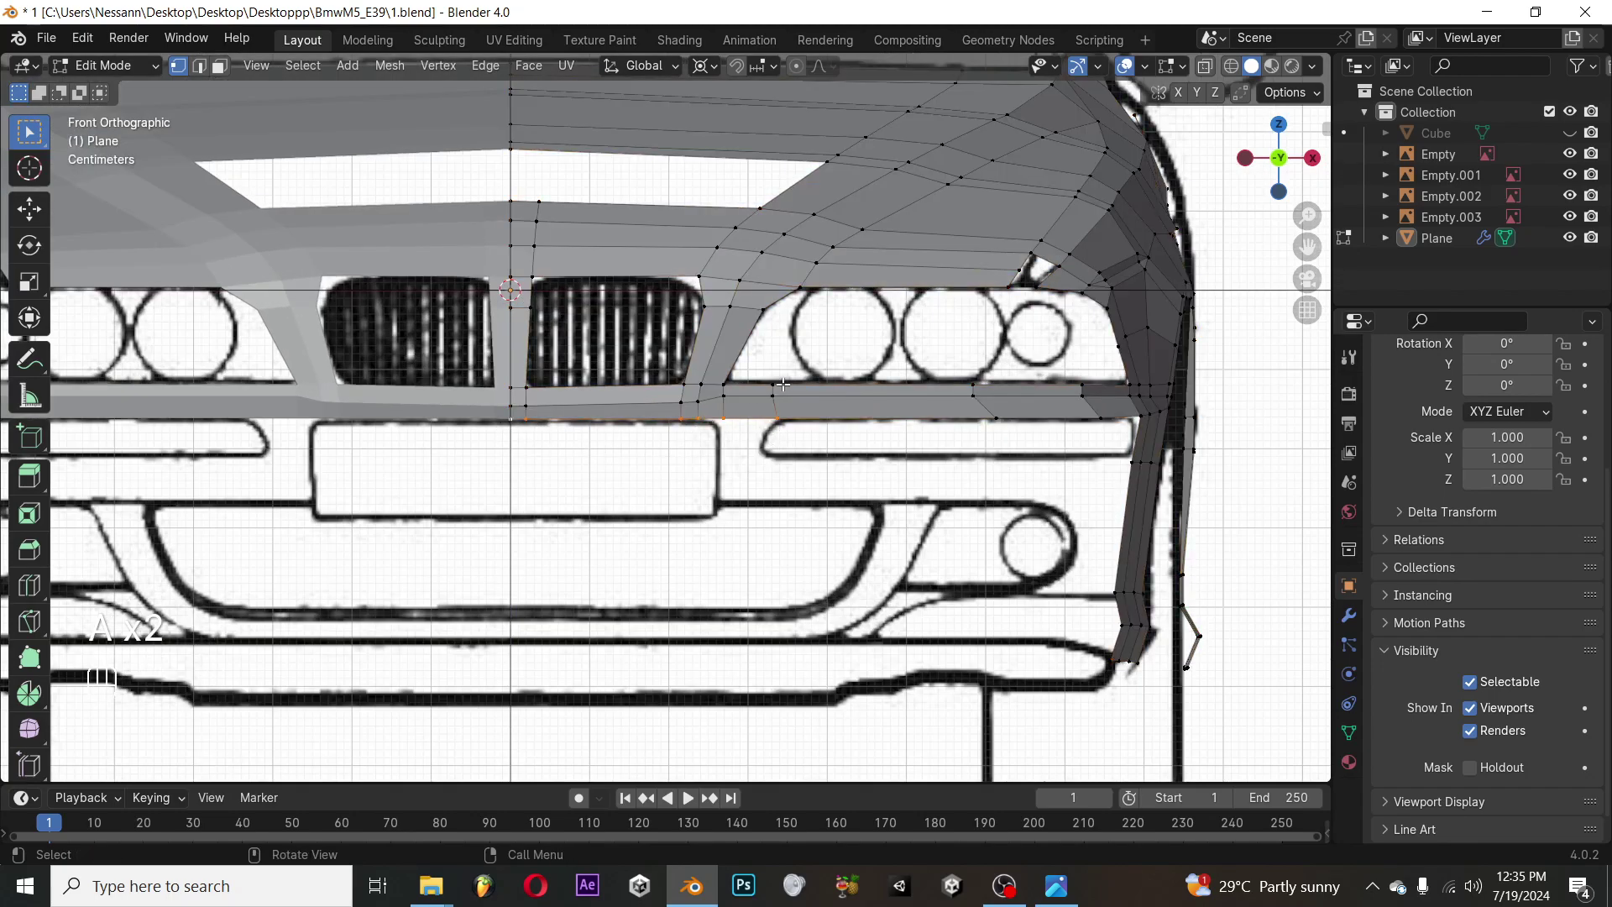
key(e)
key(z)
click(794, 503)
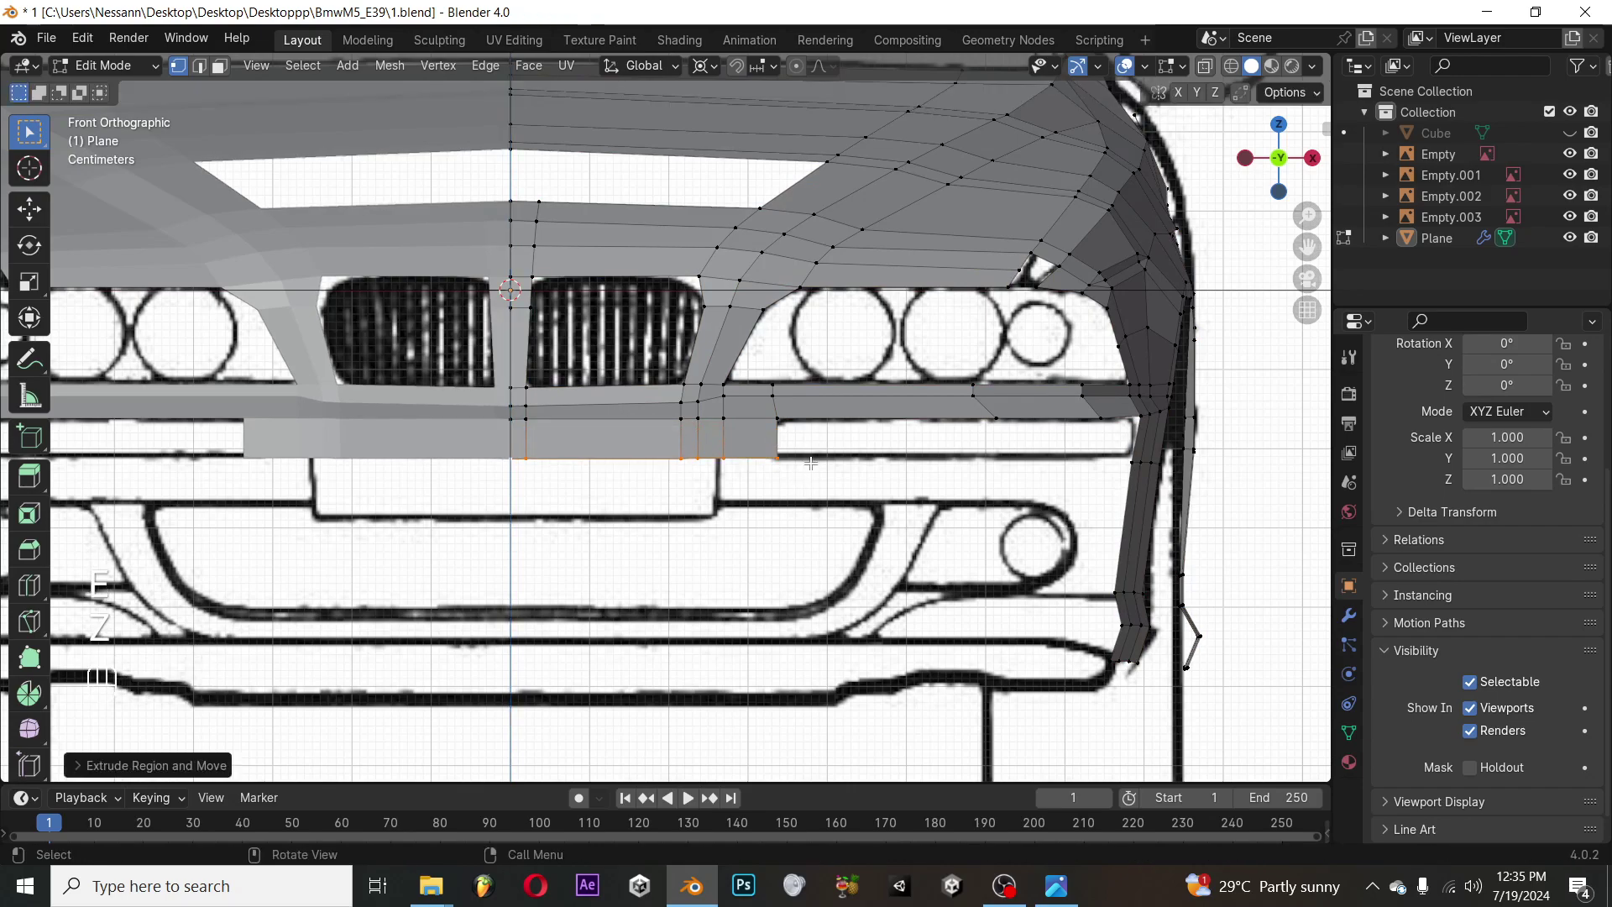
Move the centre panel's outer bottom vertex about -0.020 m along X to match the slanted end of the bumper trim
key(shift+z)
click(759, 459)
key(shift+z)
key(g)
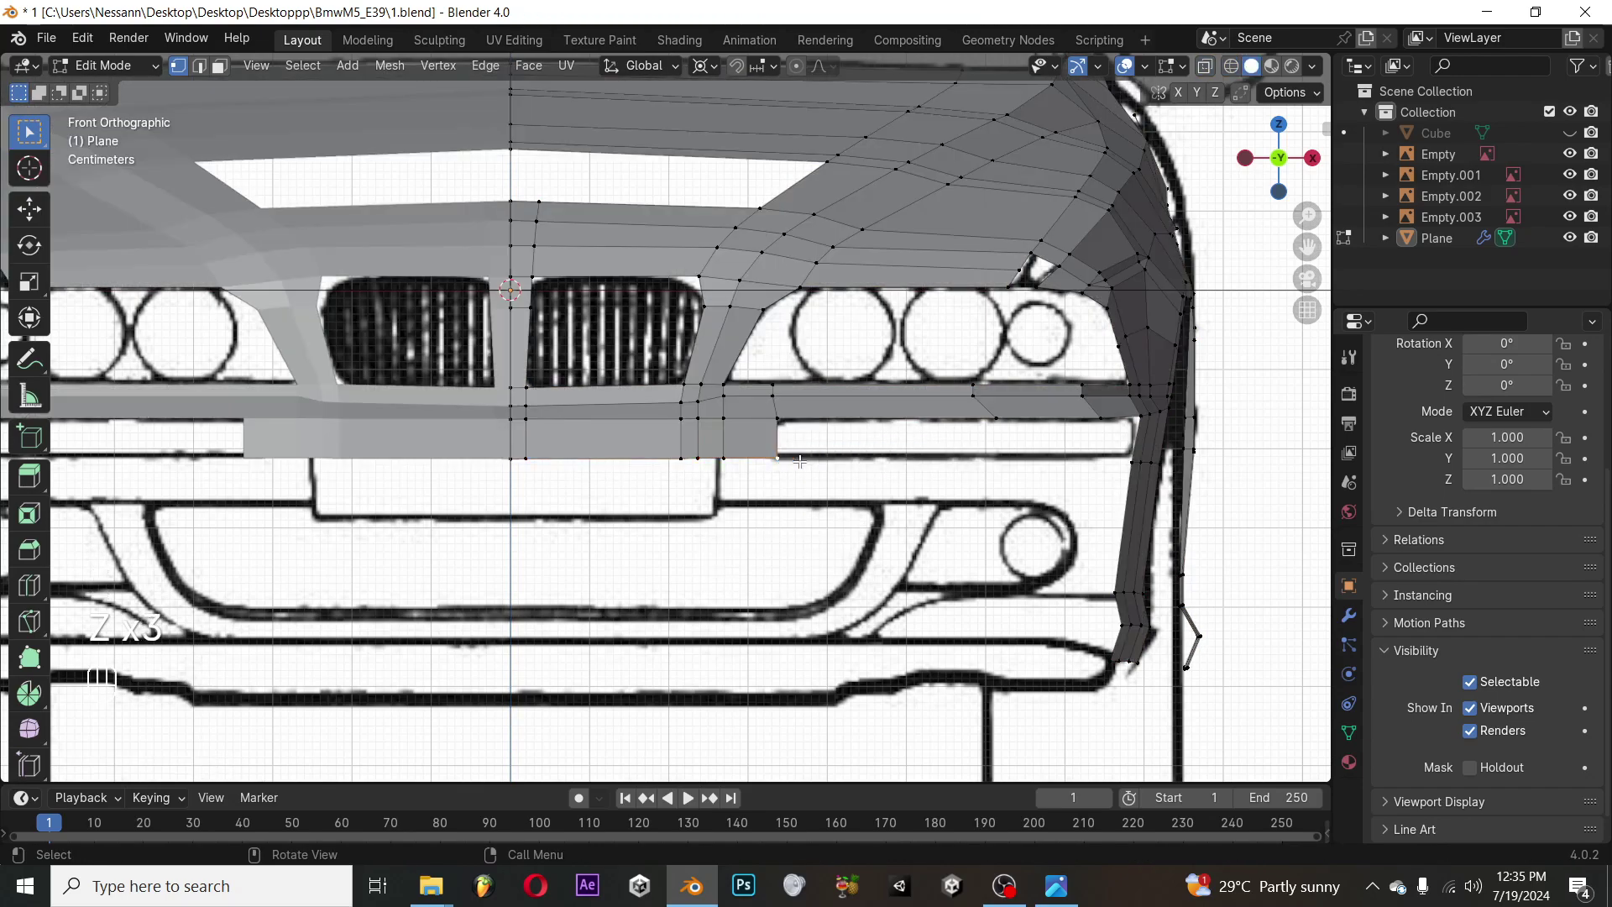
key(y)
key(x)
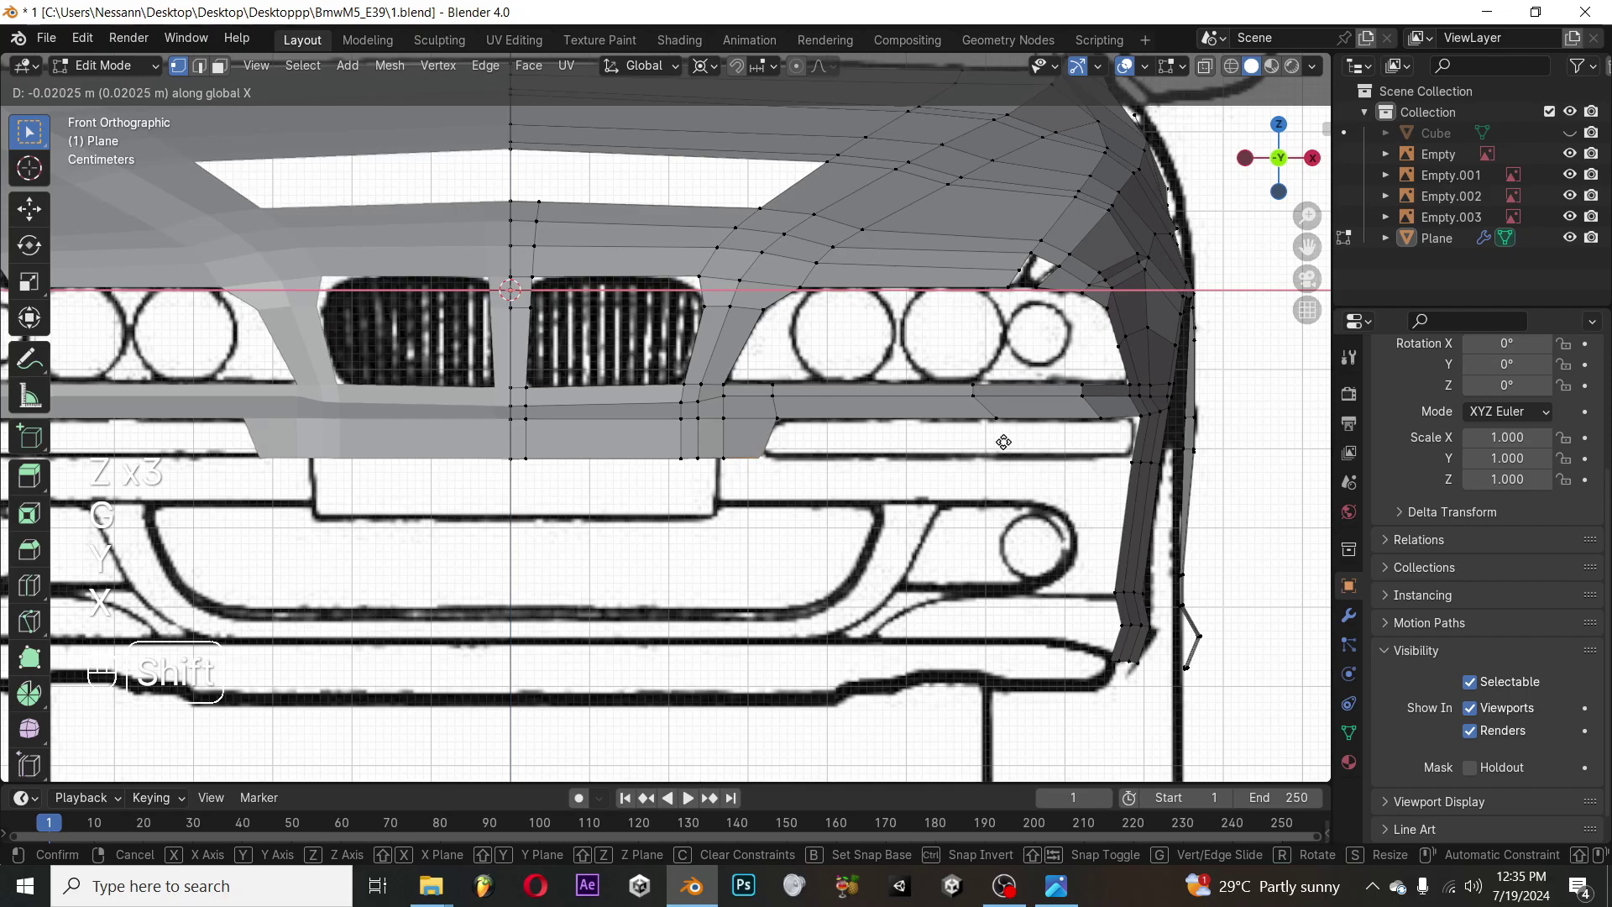
click(1003, 442)
Check the centre panel in side and perspective views, and extrude its bottom edge down about 0.043 m along Z
key(KP_3)
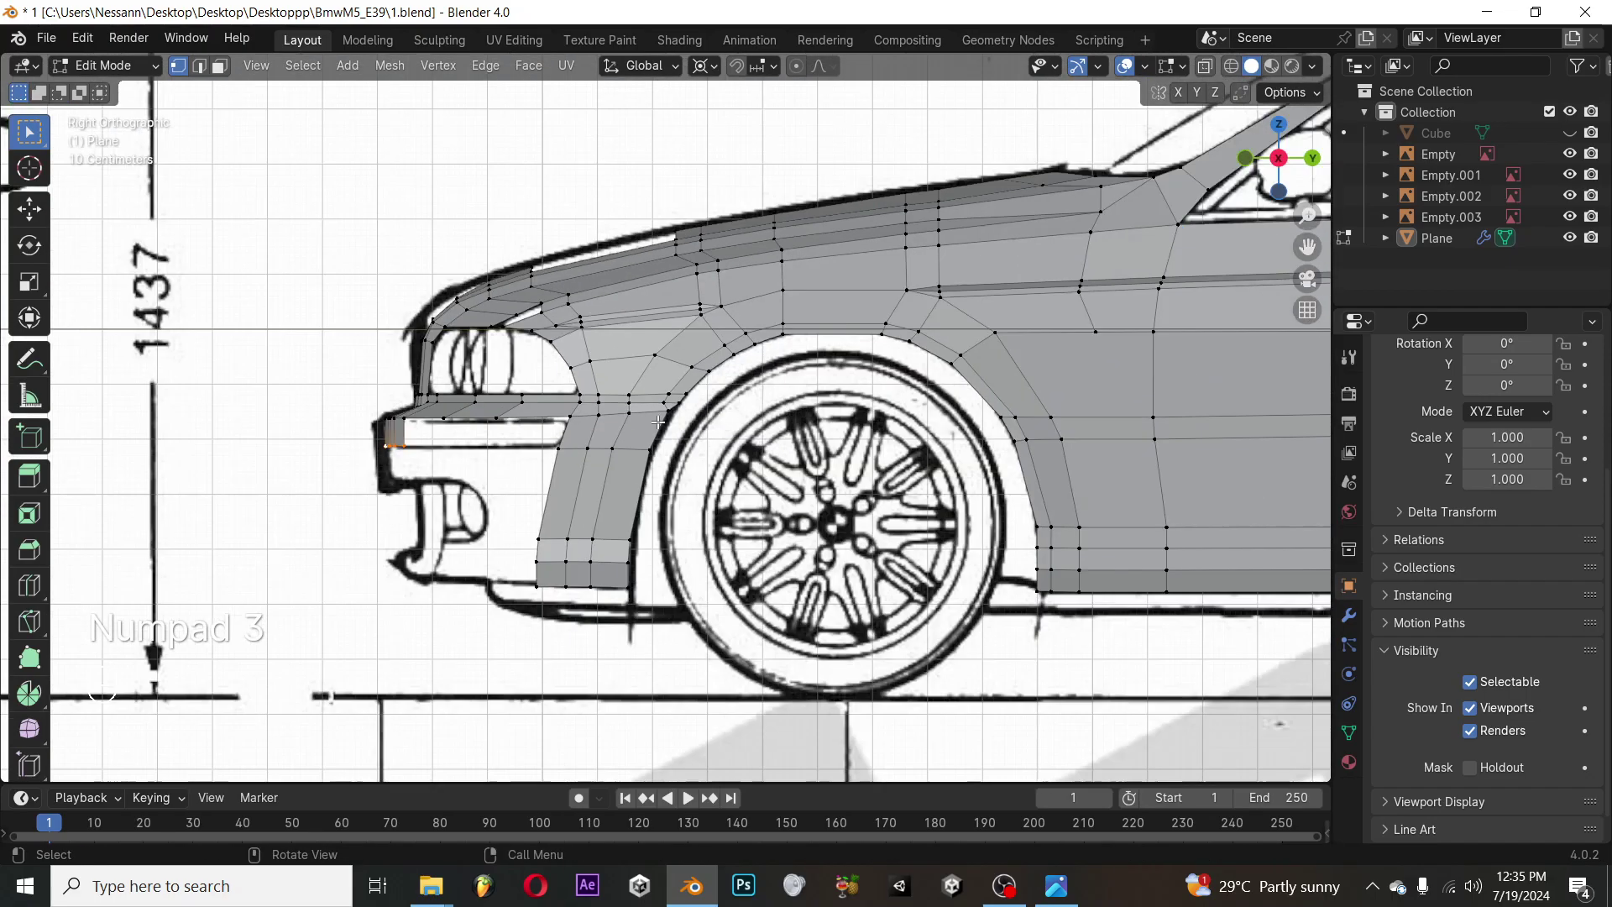
key(Tab)
middle_drag(657, 422, 688, 464)
key(a)
key(a)
key(KP_1)
key(Tab)
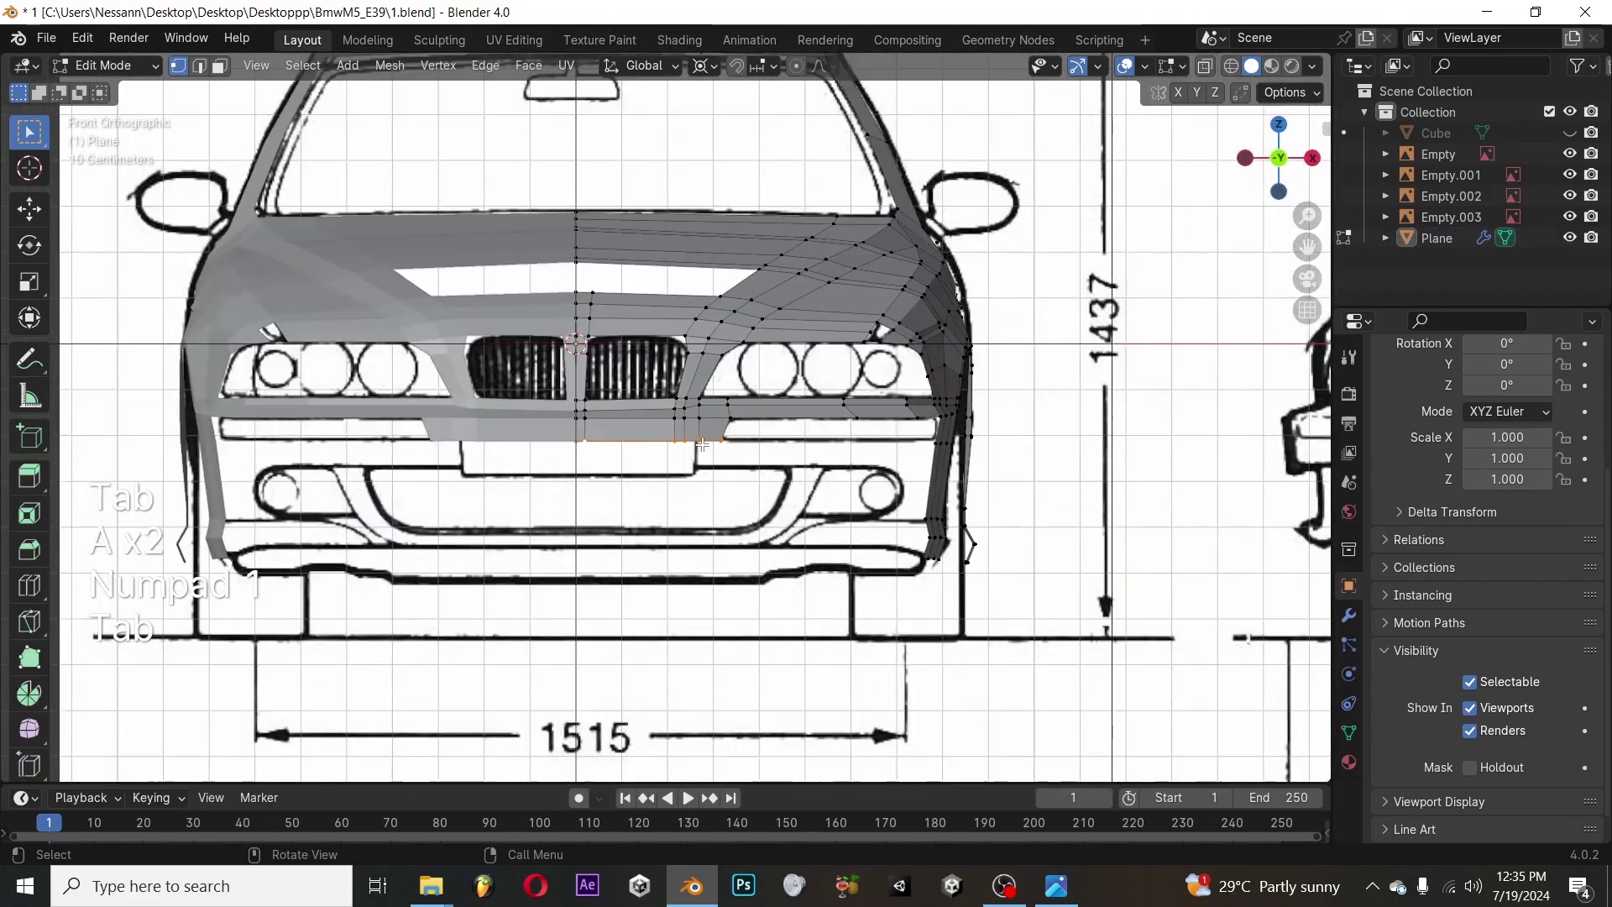
scroll(702, 444, up, 2)
key(e)
key(z)
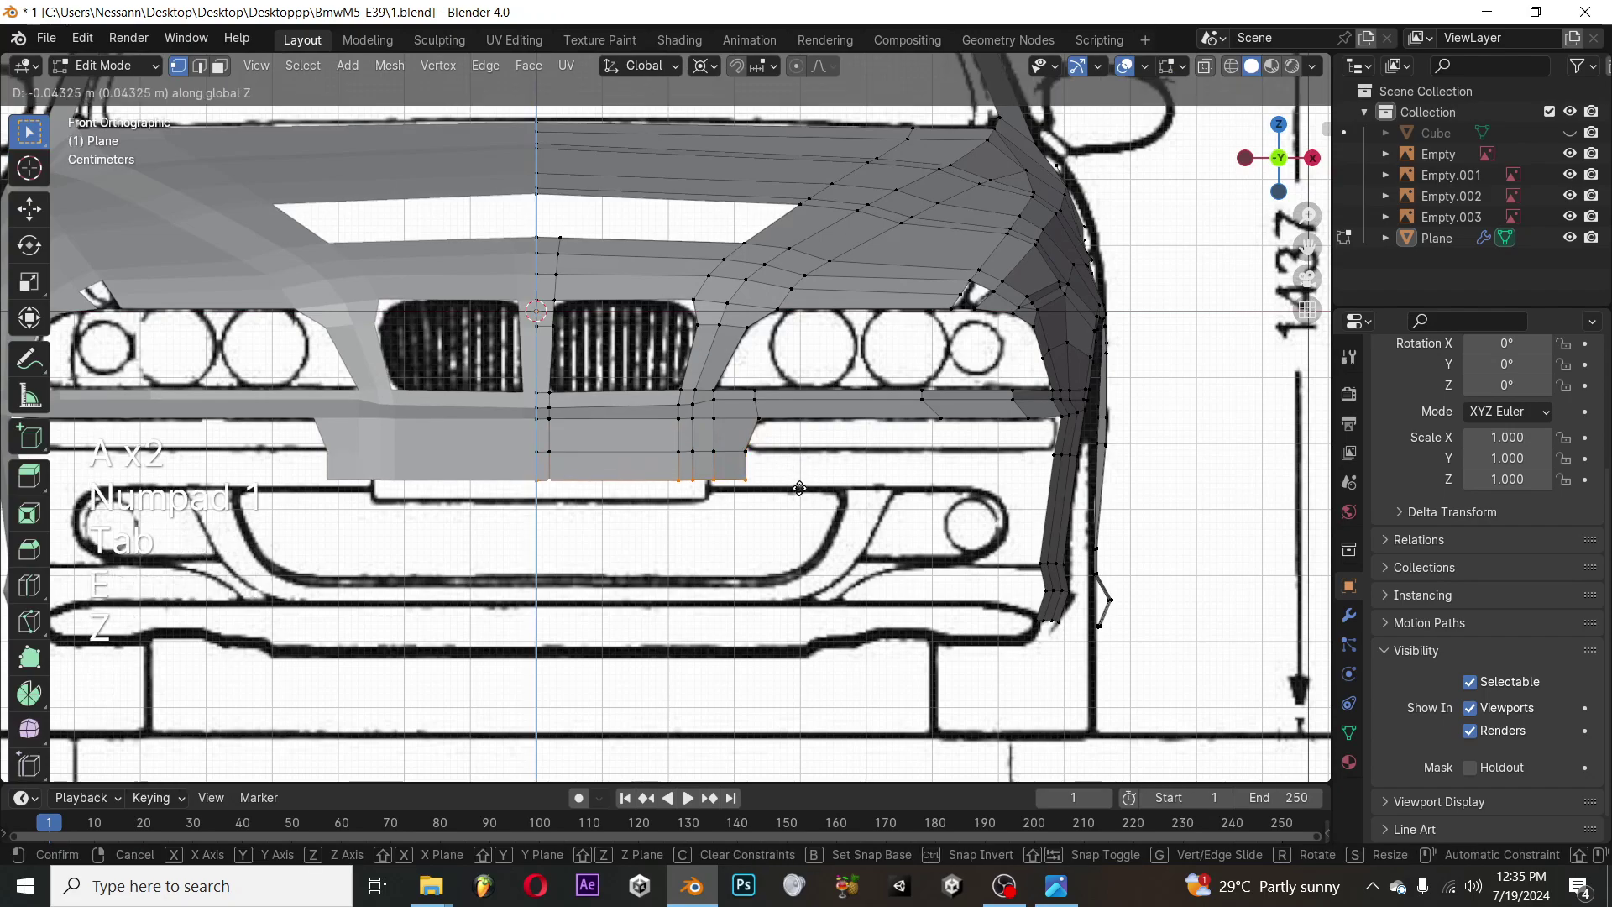
click(799, 489)
Compare the bumper with the reference photo and add a horizontal loop cut to the side panel, level with the centre panel's bottom edge
key(alt+Tab)
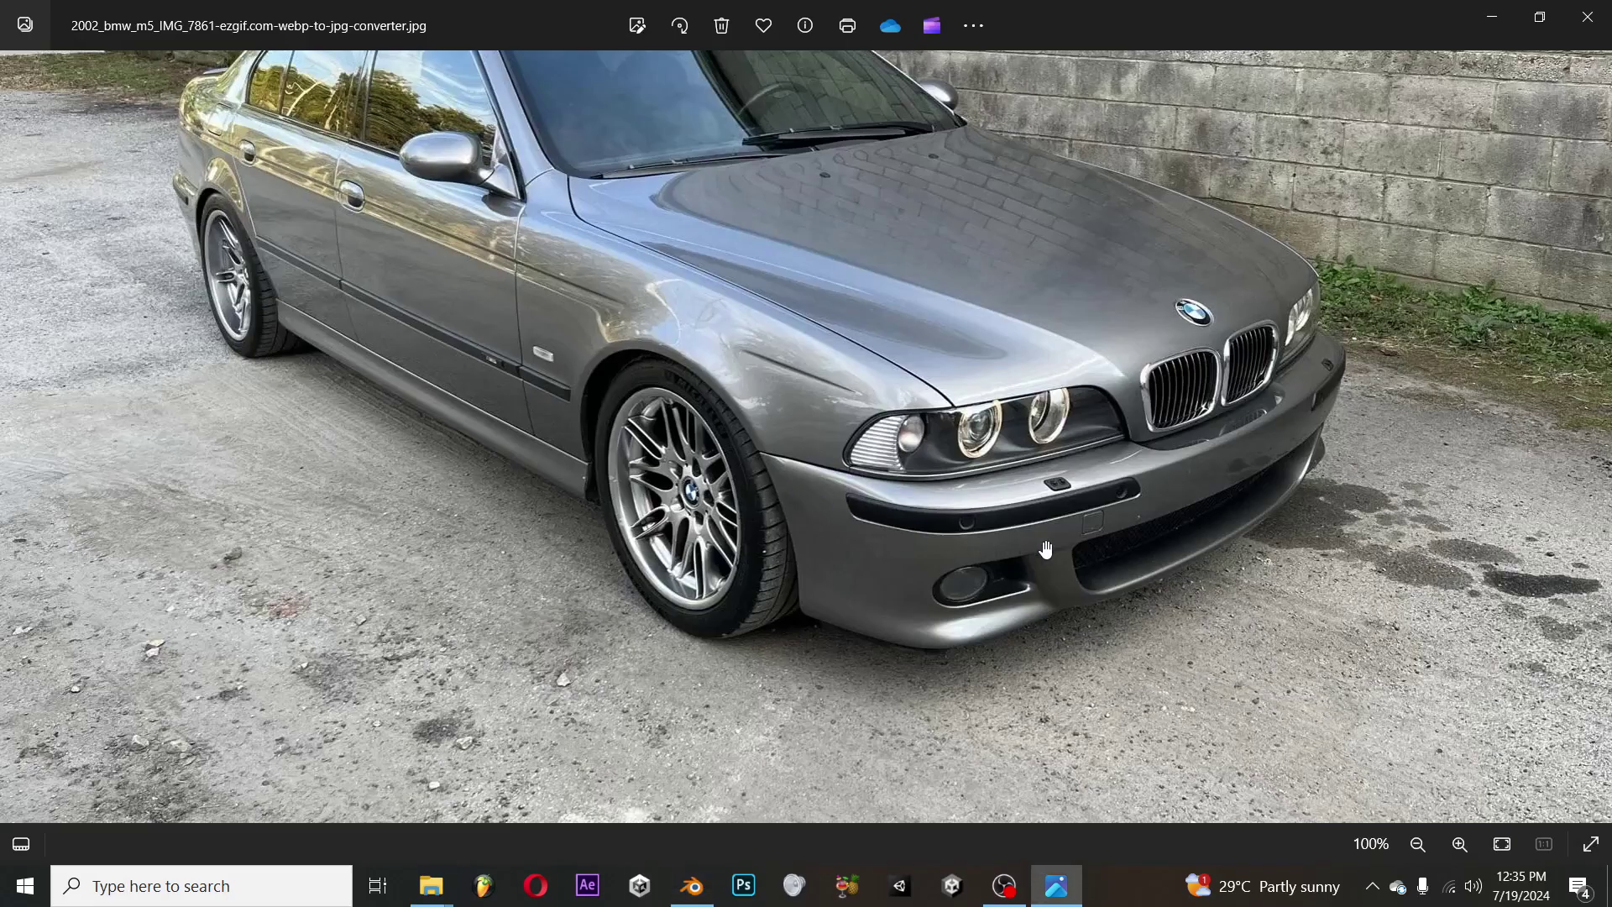
key(alt+Tab)
scroll(772, 490, down, 3)
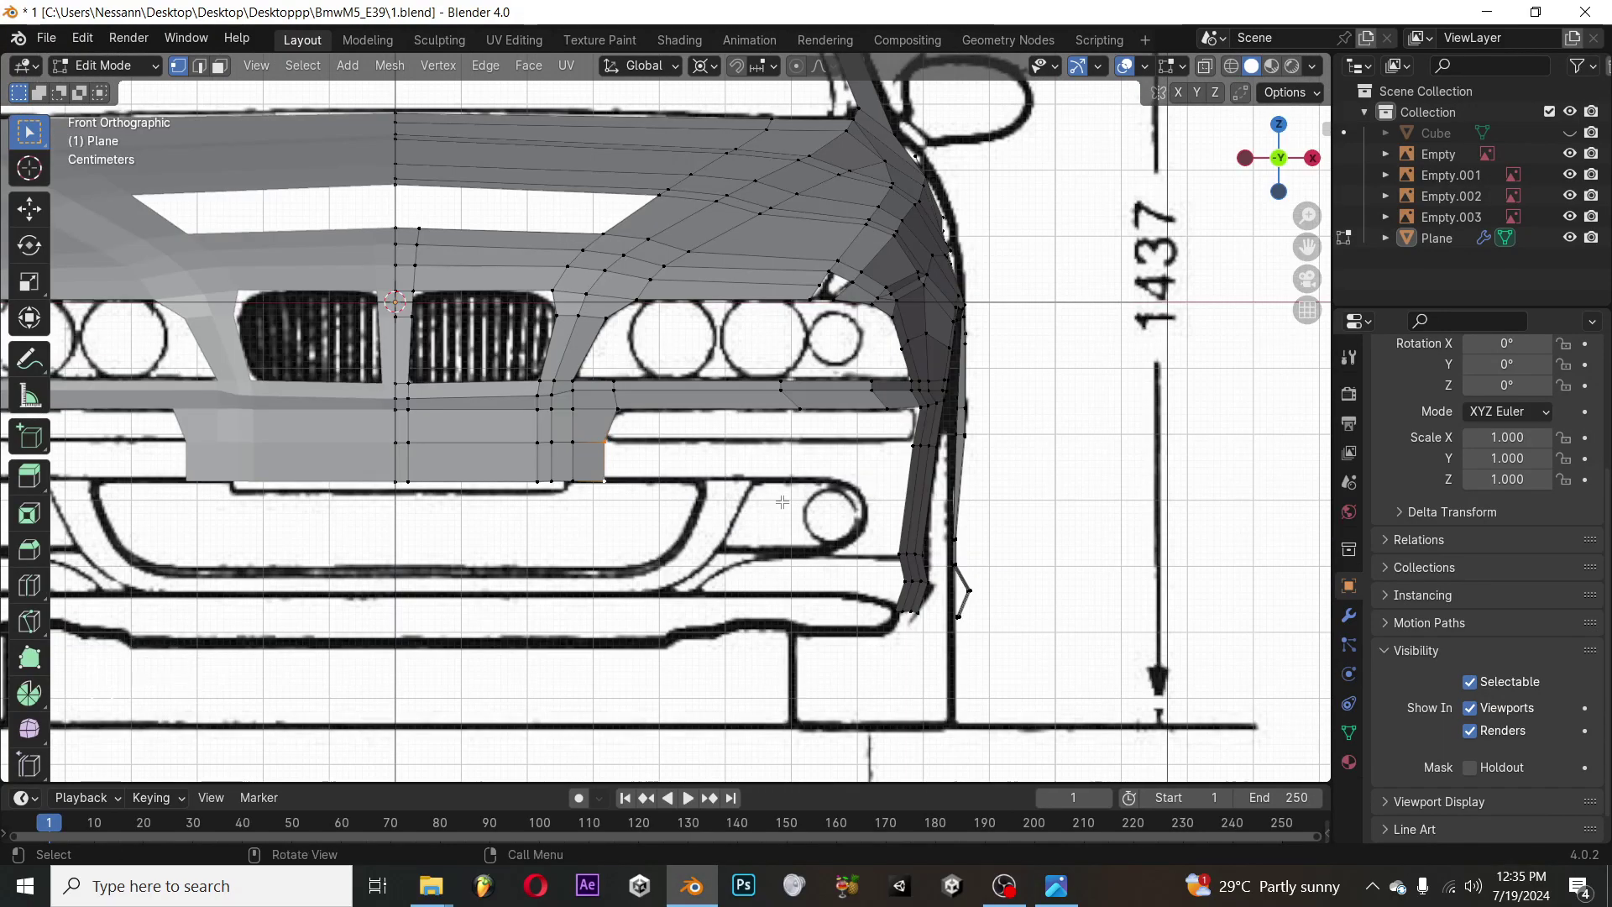
middle_drag(771, 489, 681, 510)
key(KP_1)
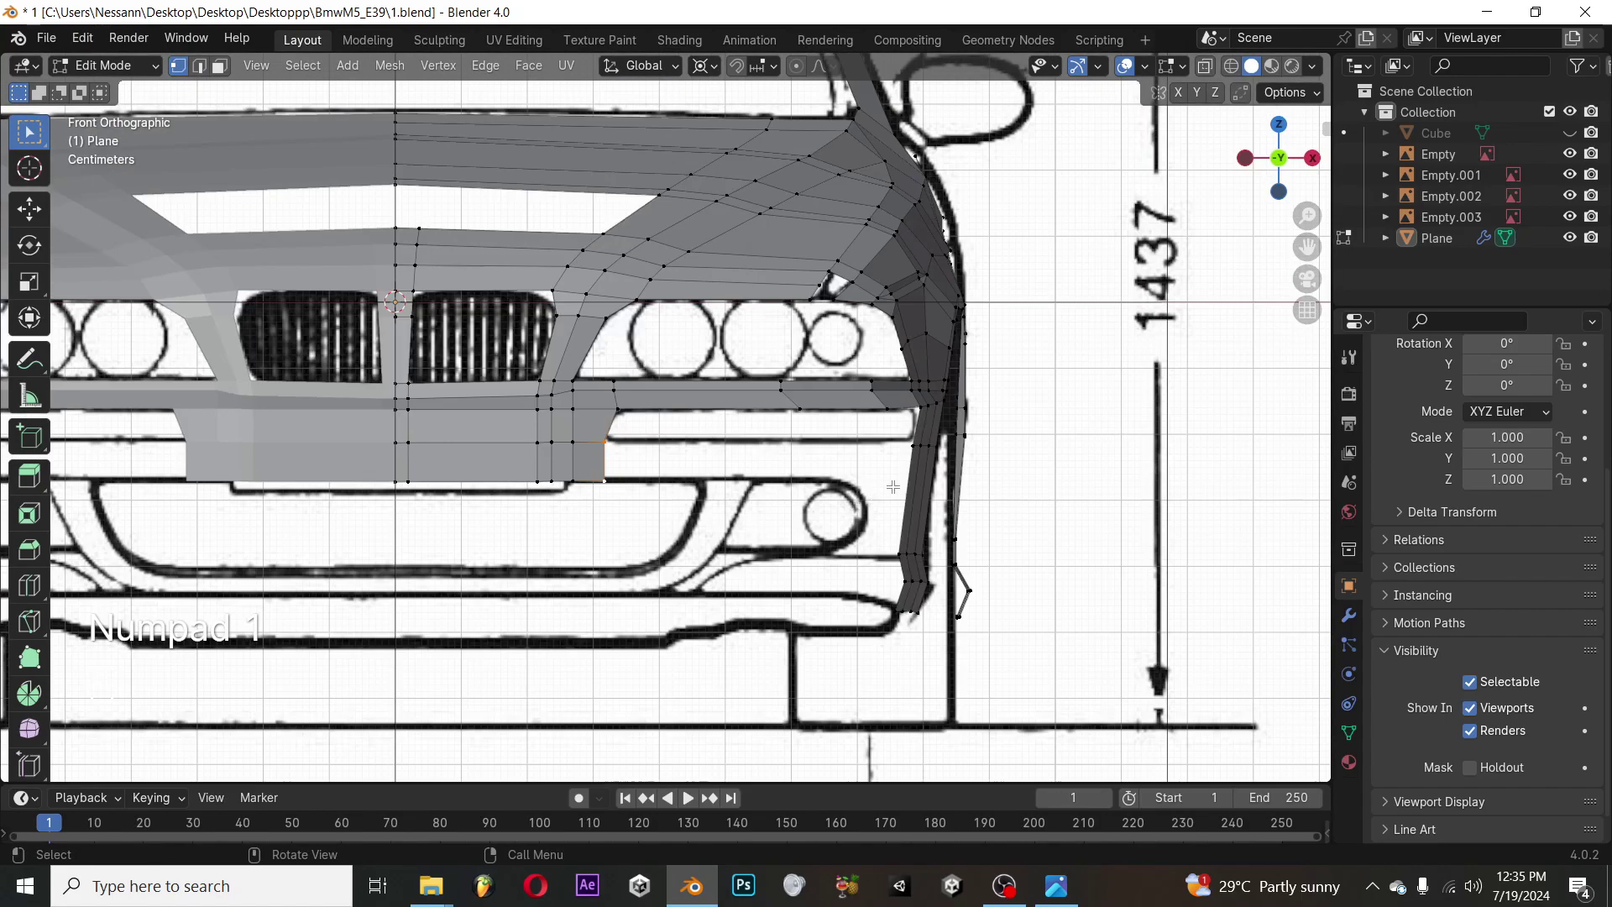
key(ctrl+r)
click(912, 479)
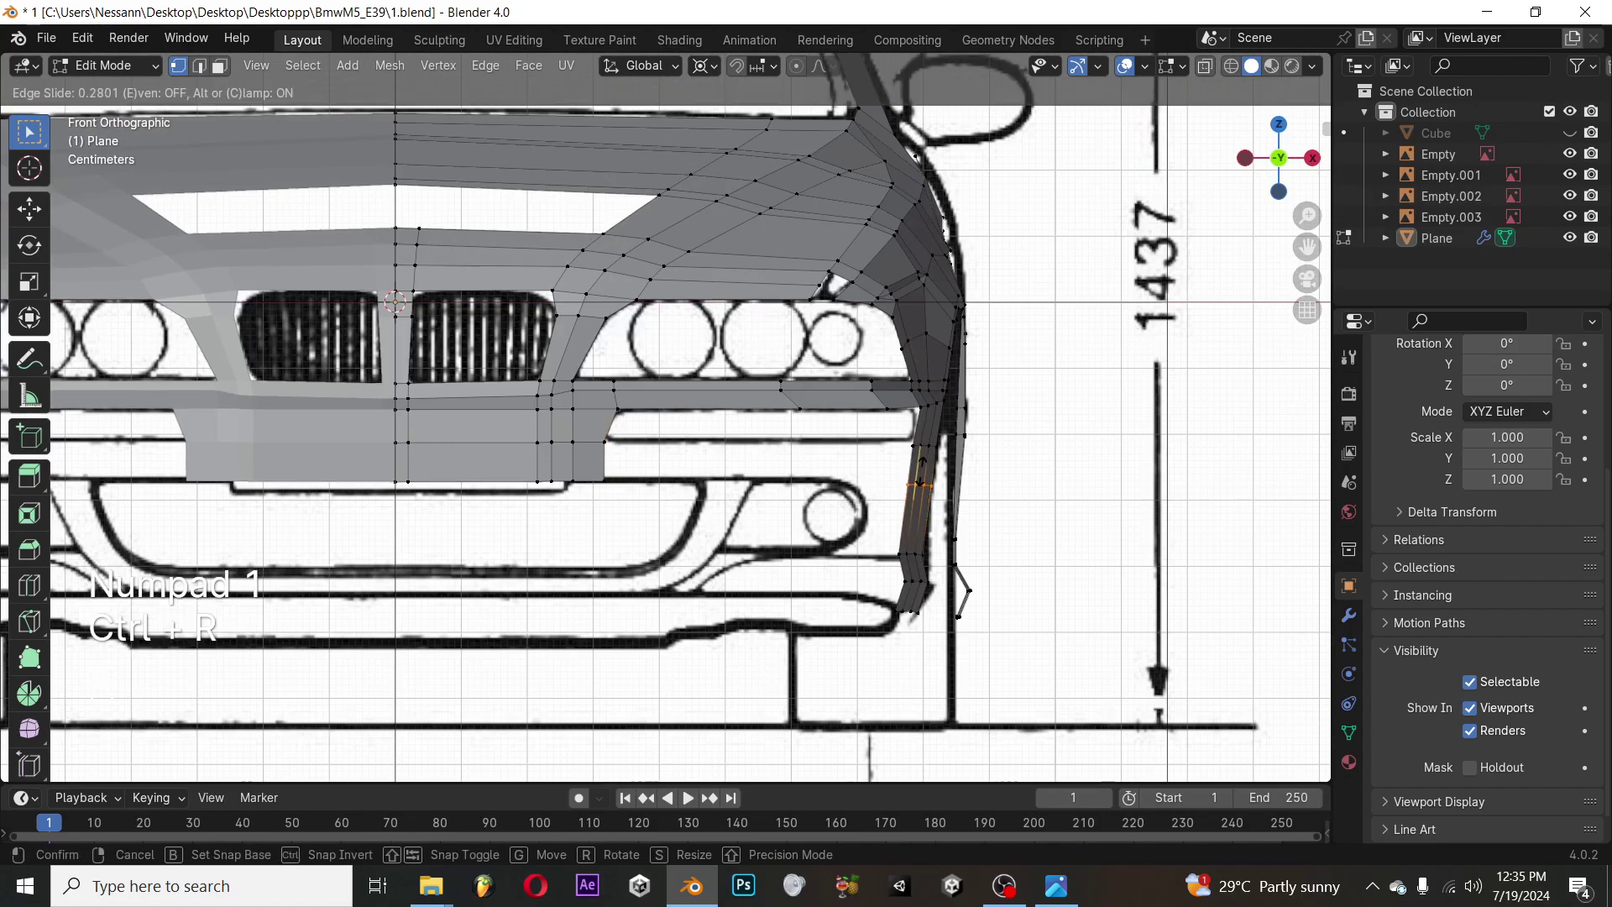
click(925, 496)
middle_drag(924, 495, 848, 491)
key(KP_1)
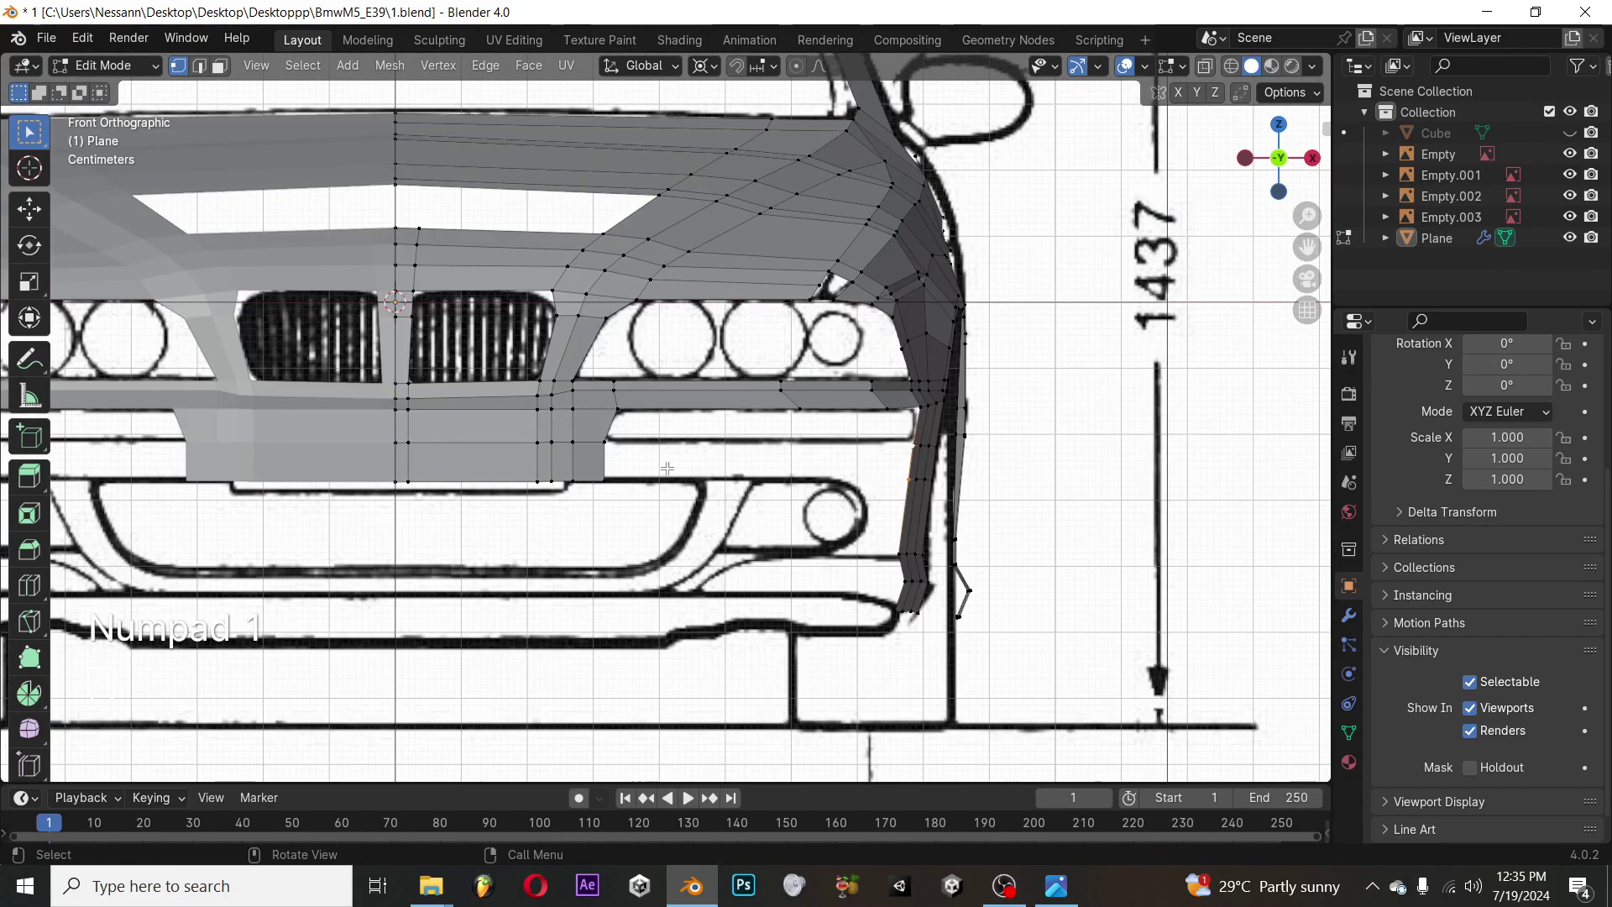
Fill a face between the centre panel's outer edge and the side panel, below the bumper trim opening
middle_drag(726, 454, 592, 466)
key(f)
key(Tab)
key(KP_1)
key(Tab)
key(KP_1)
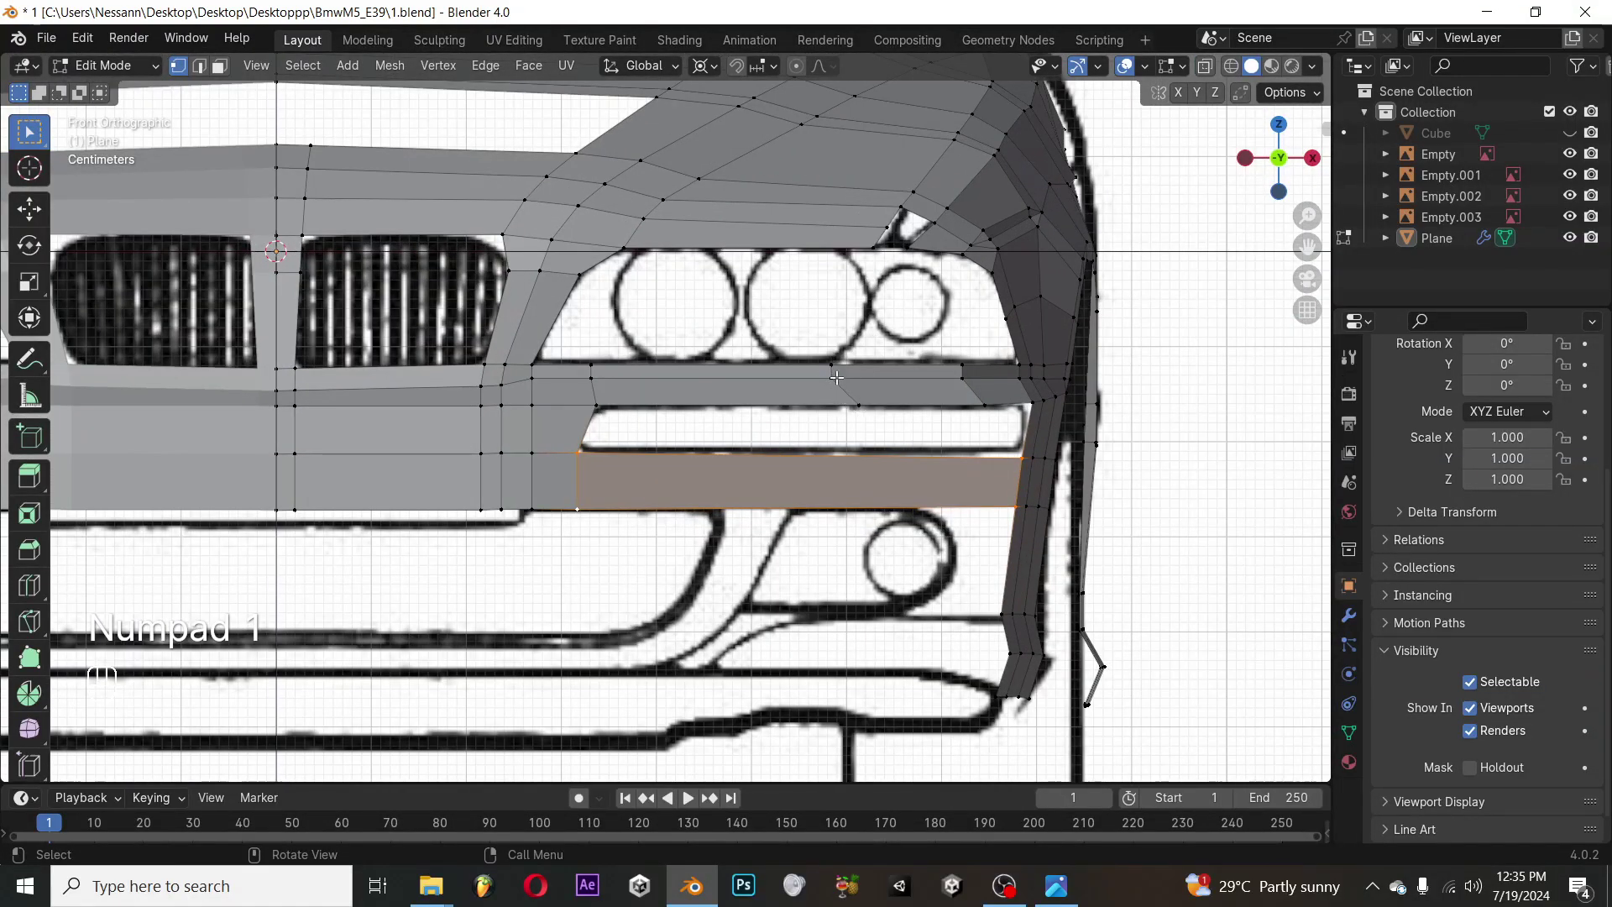
Add a vertical loop cut just outward of the new face's middle and move it along Y in the side view
key(ctrl+r)
click(878, 458)
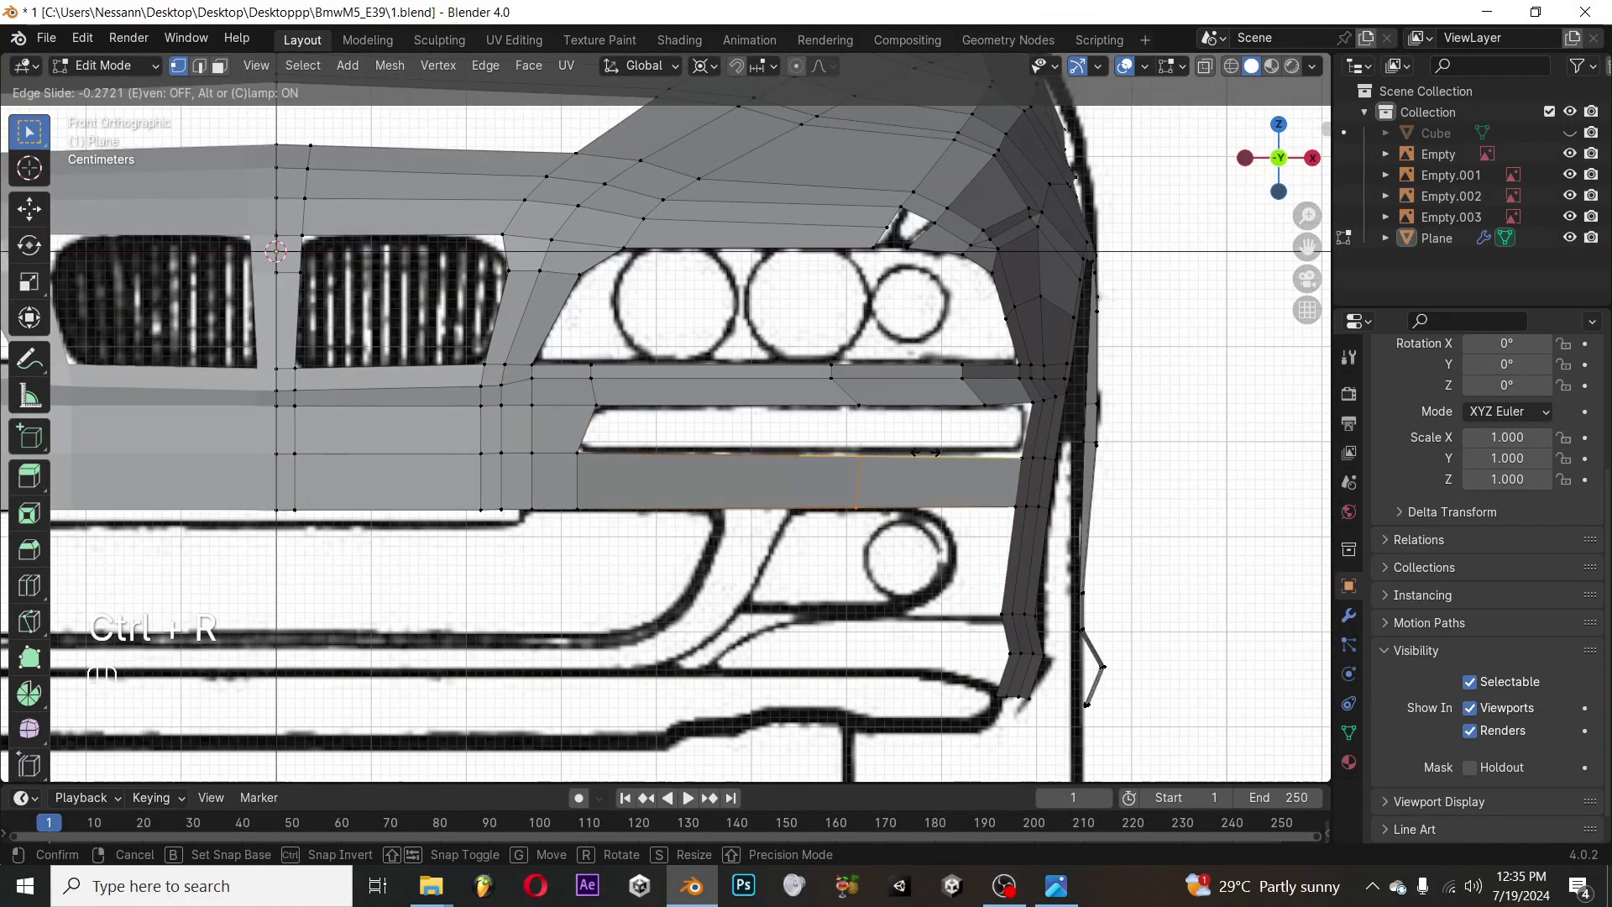
click(927, 454)
middle_drag(927, 454, 840, 419)
key(KP_3)
key(g)
key(y)
key(shift)
click(562, 415)
Reposition the new loop's vertices in the top view to follow the blueprint's front bumper outline
middle_drag(562, 415, 612, 500)
key(KP_7)
shift+middle_drag(913, 558, 786, 451)
scroll(827, 374, up, 2)
key(g)
key(y)
shift+click(836, 357)
key(KP_7)
key(g)
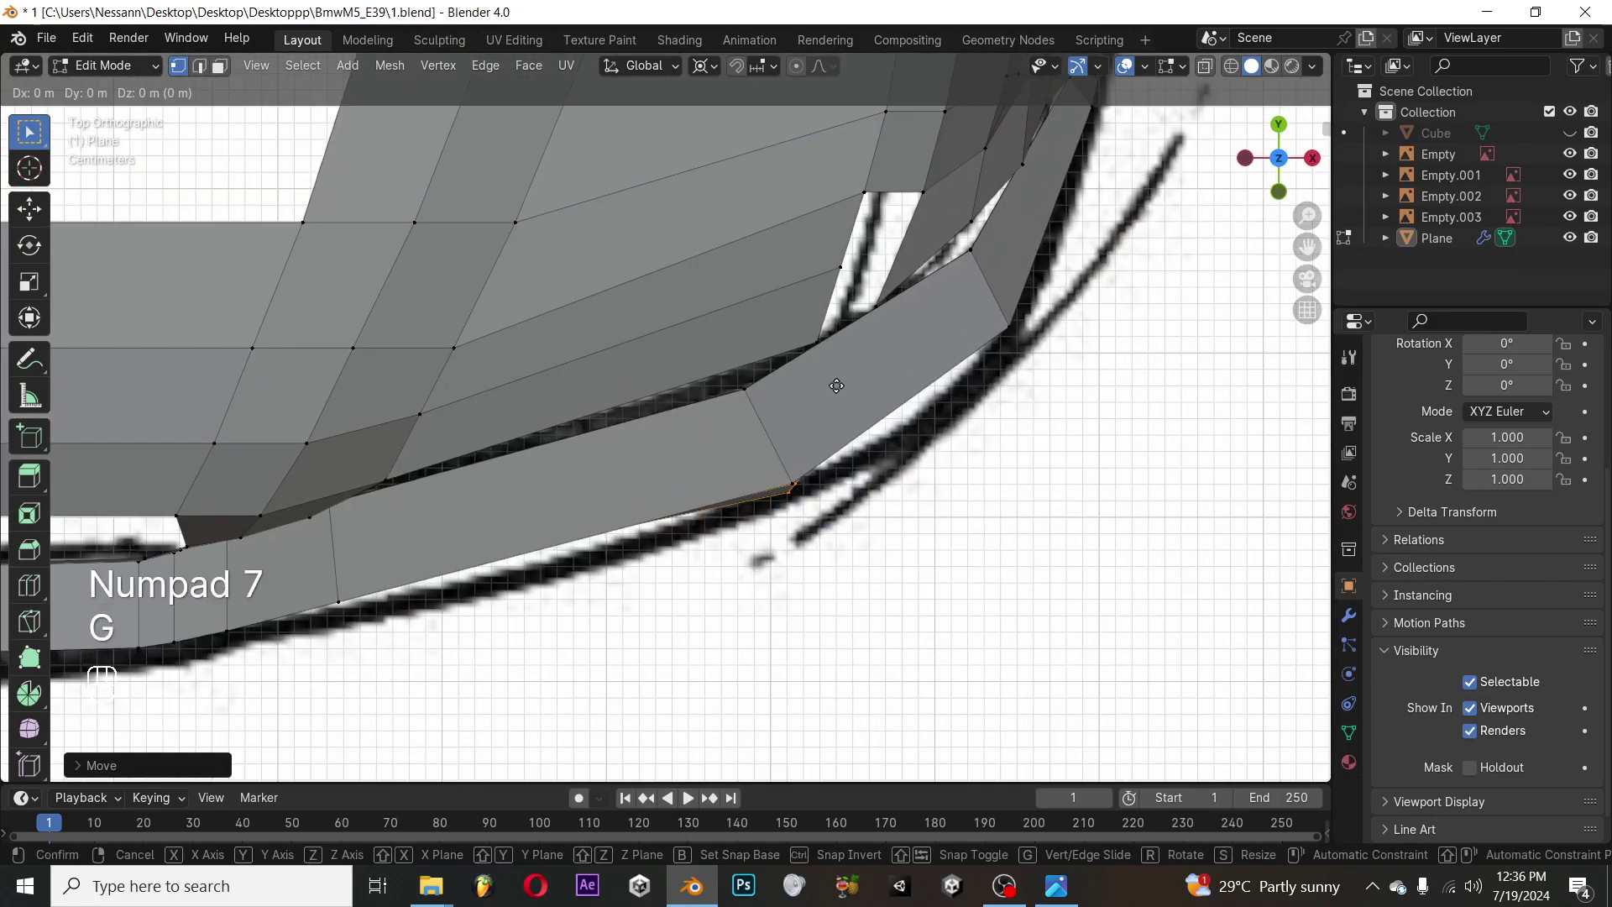
shift+click(894, 446)
Add a second vertical loop cut near the outer end of the lower panel and move it forward along Y to the bumper outline
middle_drag(894, 446, 963, 316)
key(KP_3)
key(KP_1)
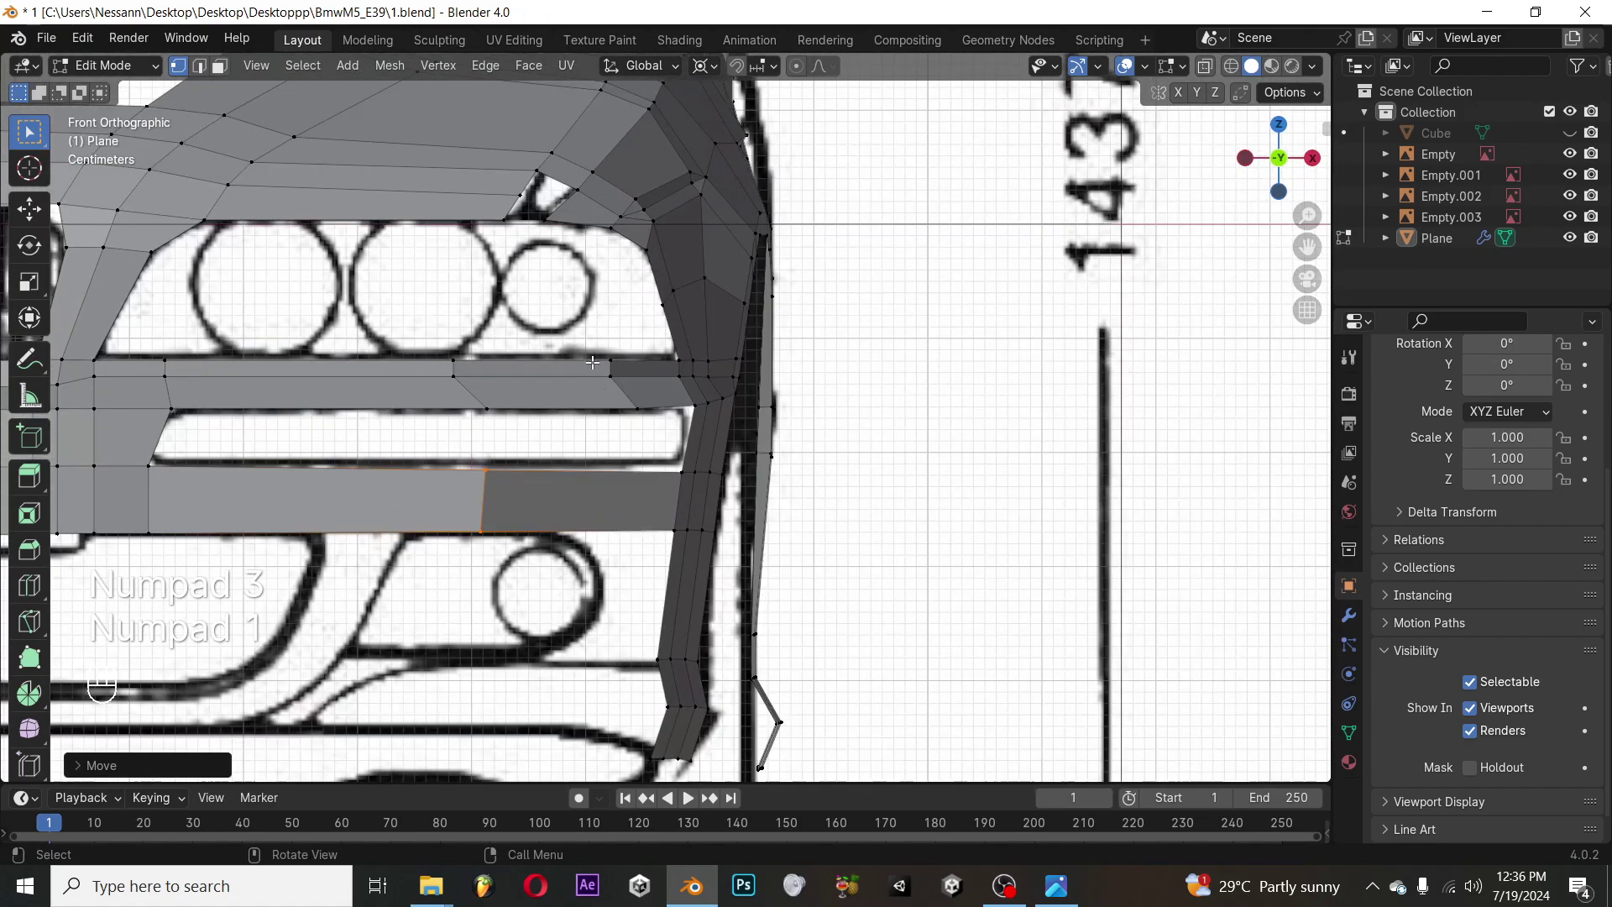
key(ctrl+r)
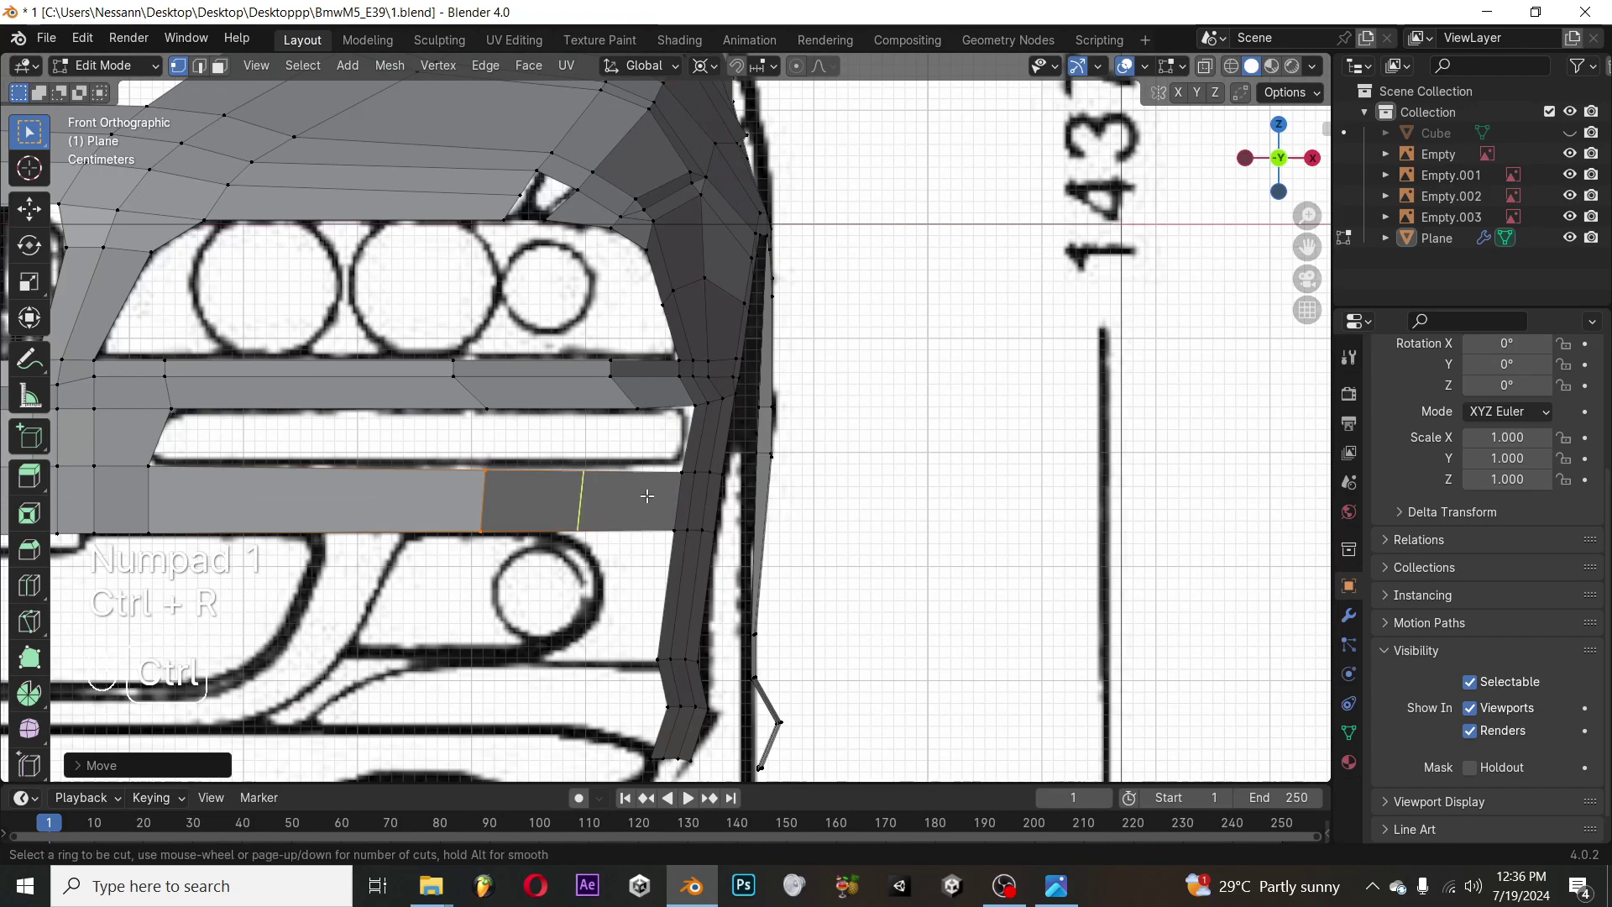
click(655, 484)
click(704, 481)
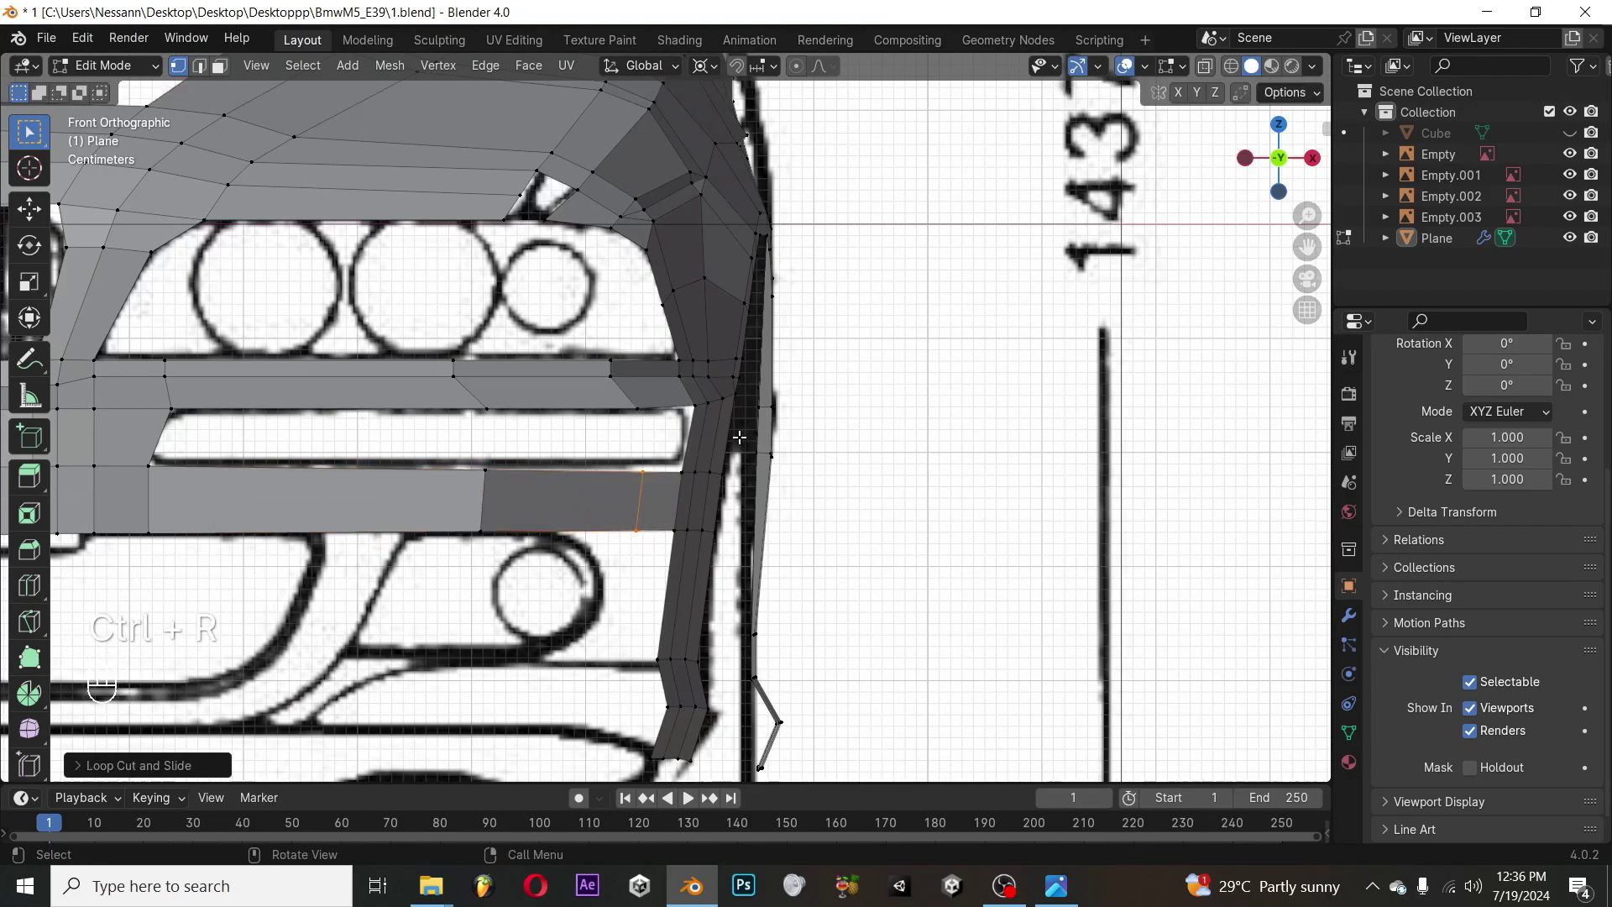
key(KP_7)
key(g)
key(y)
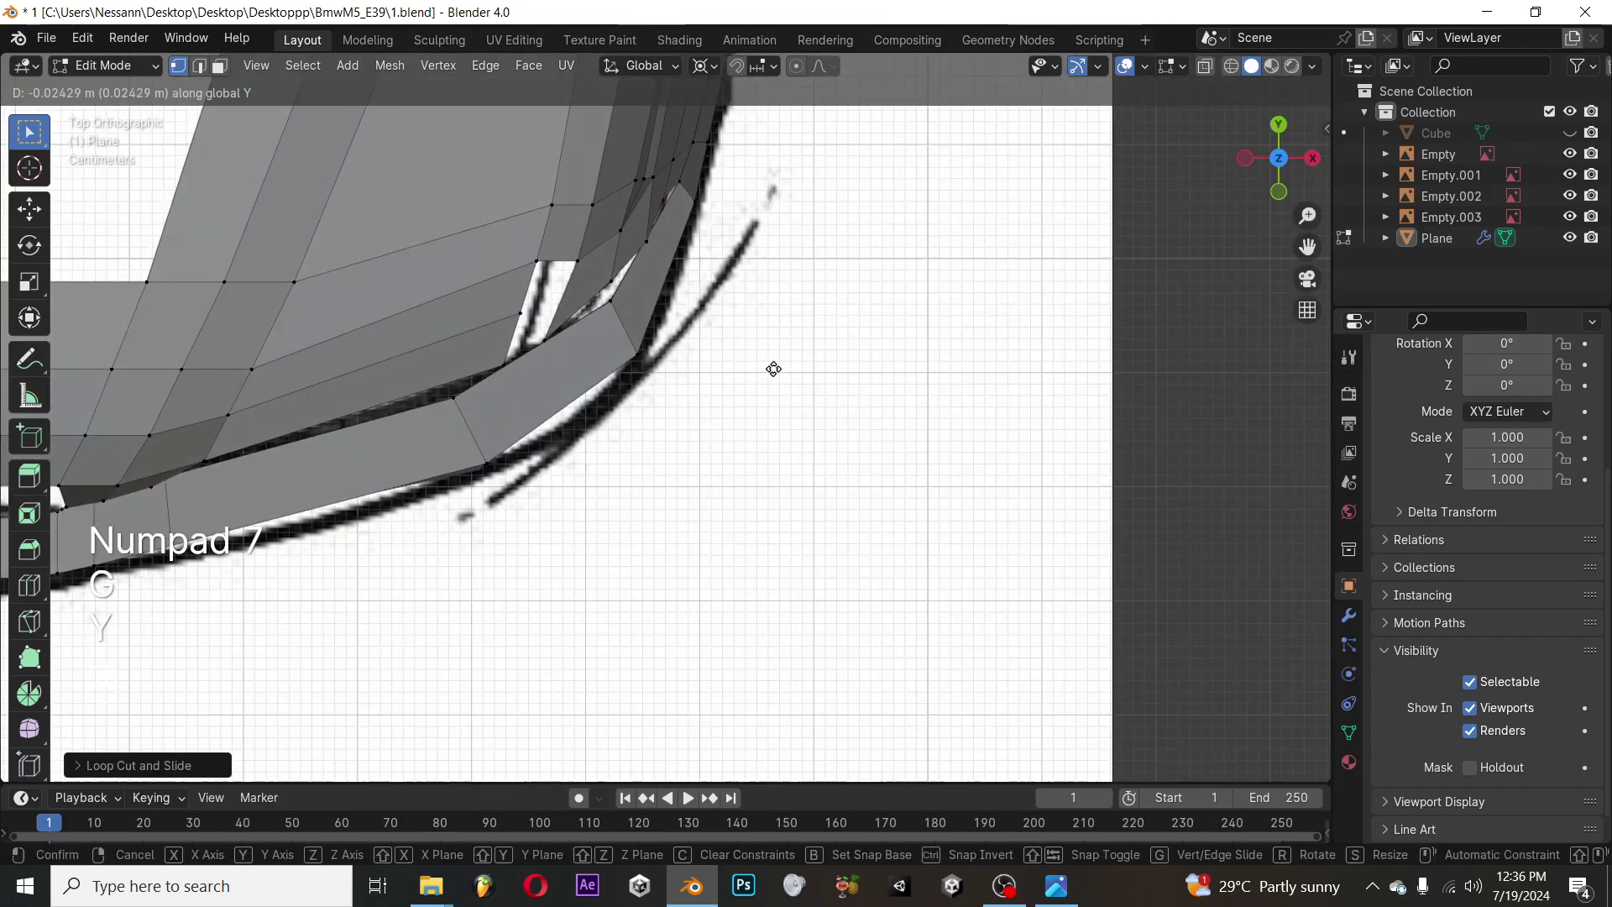
click(748, 359)
Examine the bumper's shape in perspective and against the front blueprint
key(Tab)
middle_drag(748, 360, 667, 371)
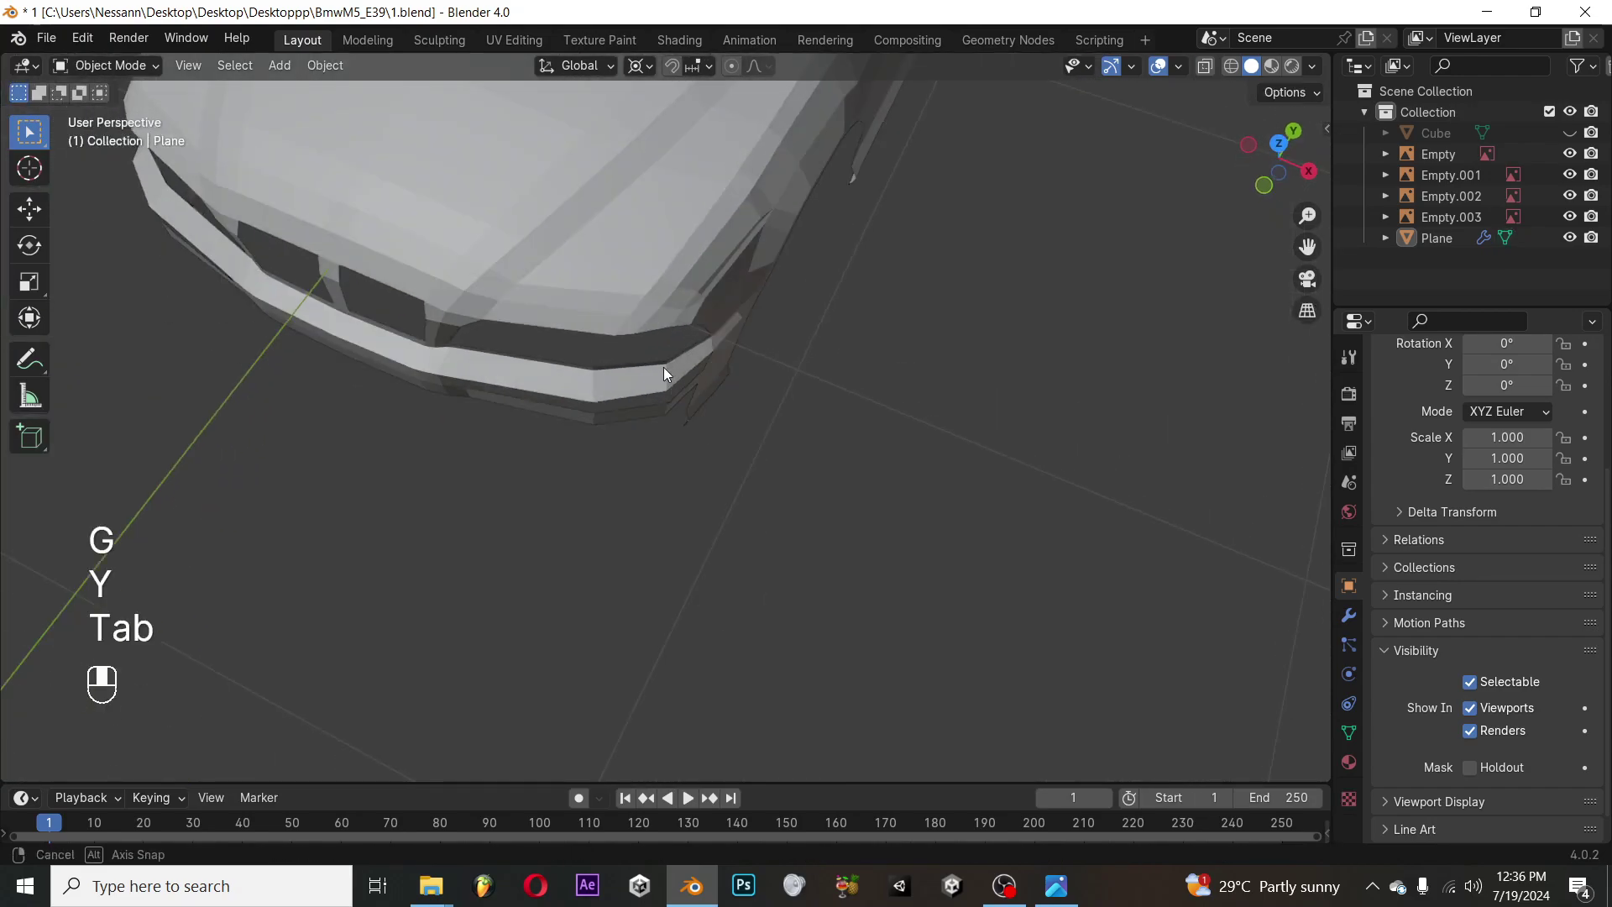
key(a)
key(a)
scroll(666, 371, down, 3)
middle_drag(589, 290, 533, 425)
key(KP_1)
scroll(807, 420, up, 5)
key(Tab)
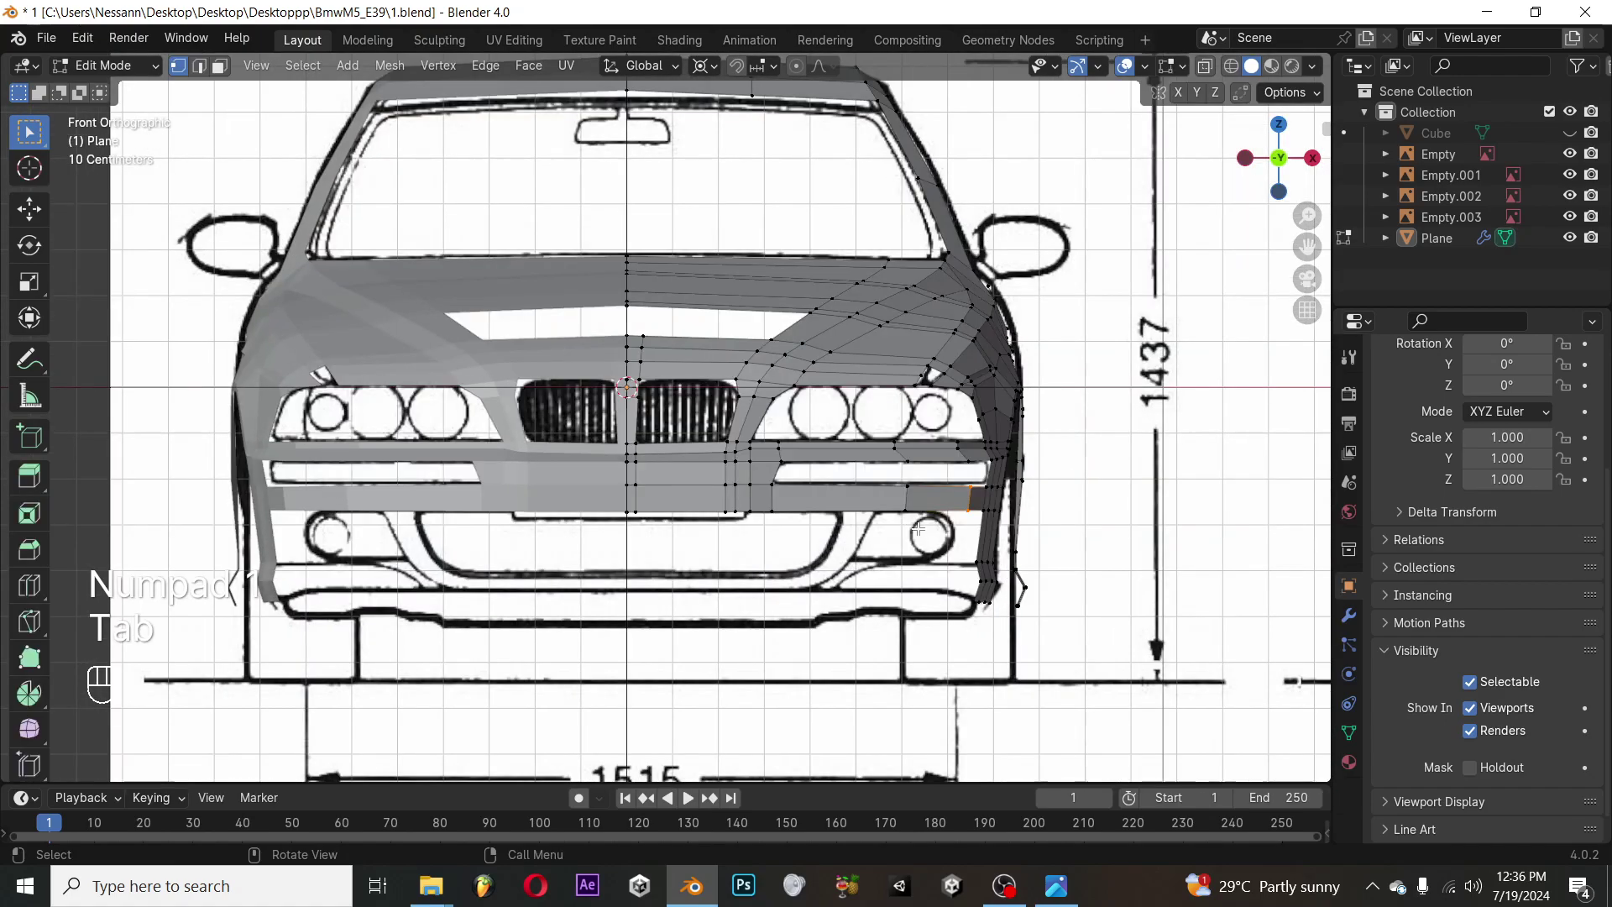
Raise the outer section of the lower panel about 0.006 m along Z to meet the trim's lower line
scroll(1012, 536, up, 4)
shift+middle_drag(606, 559, 630, 544)
scroll(629, 545, up, 2)
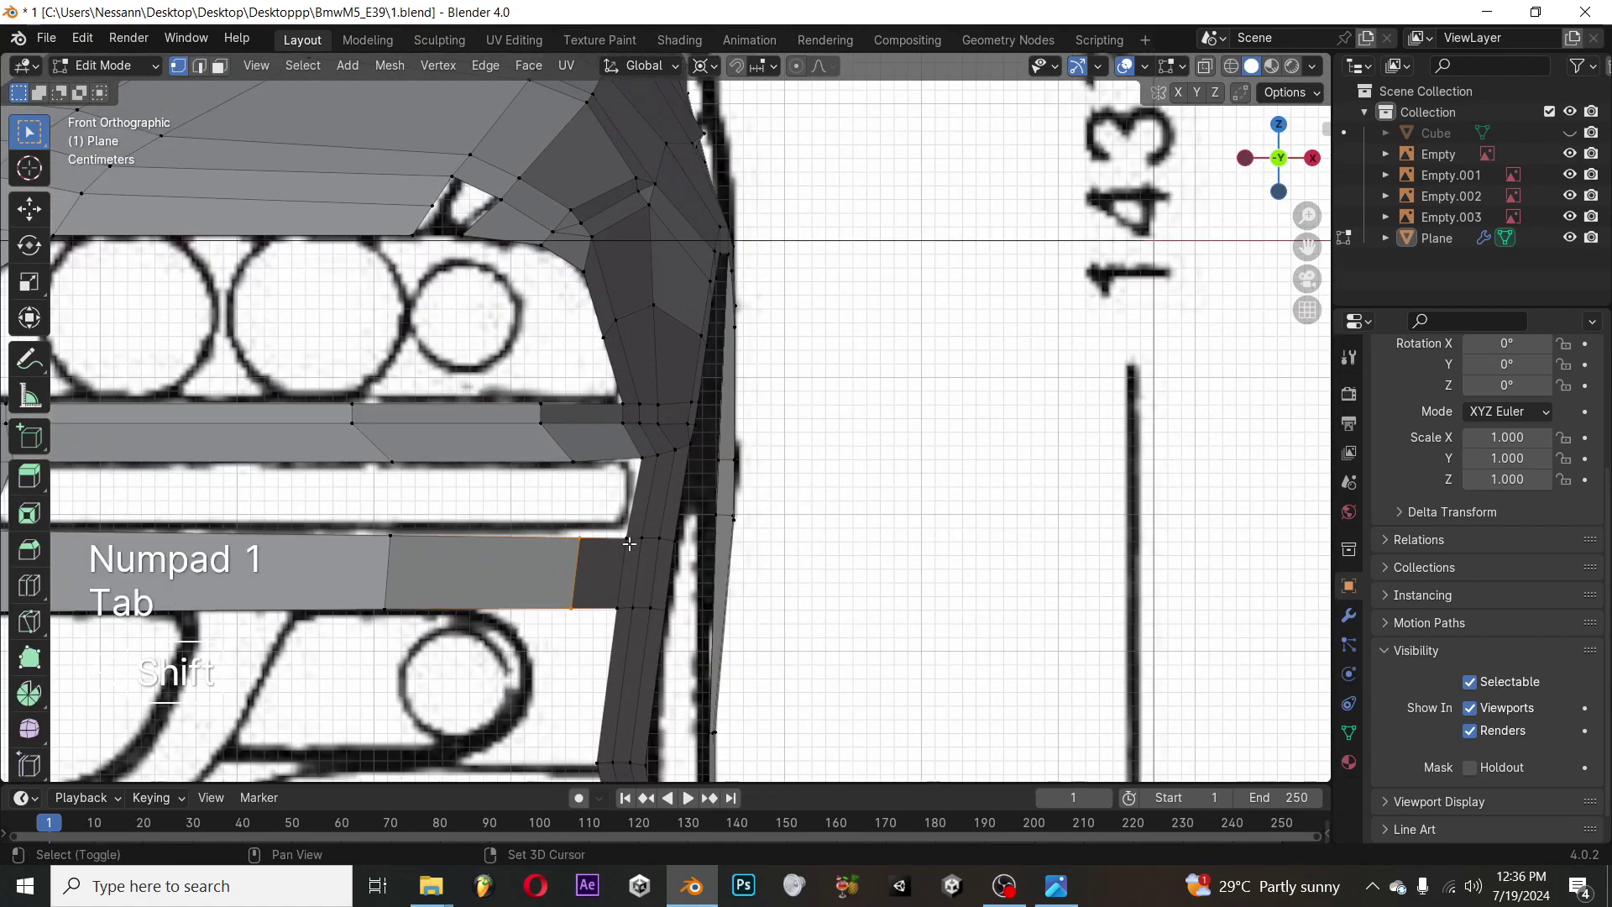
key(g)
key(z)
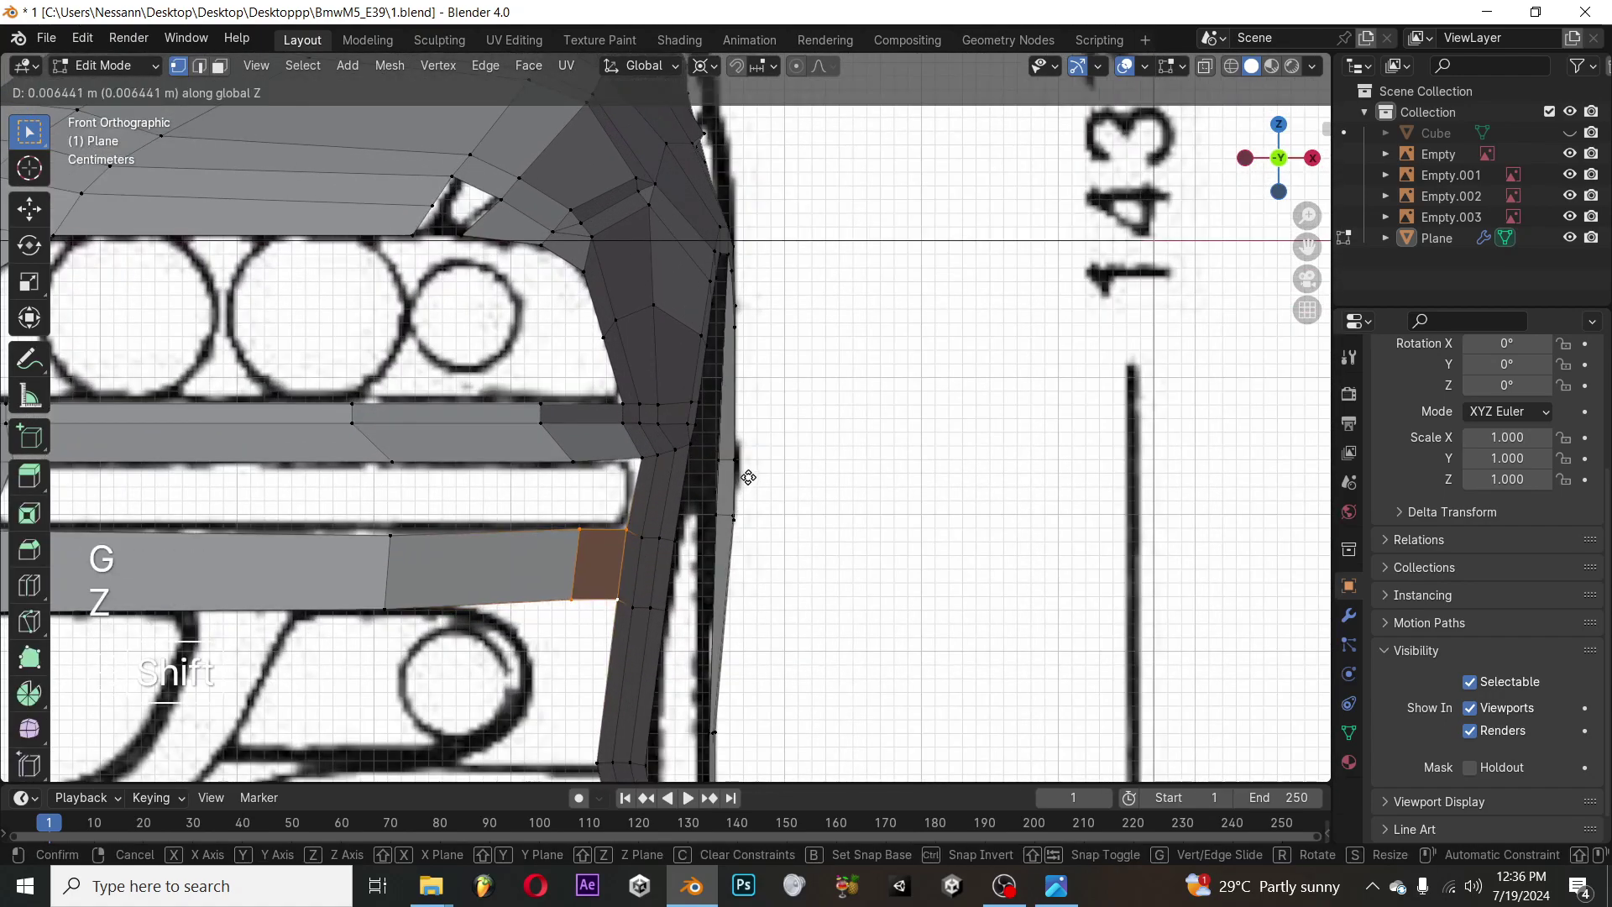
click(748, 477)
Raise the middle loop's upper and lower vertices slightly along Z to level the panel with the trim's lower line
shift+middle_drag(407, 554, 567, 510)
click(561, 505)
shift+click(555, 561)
key(g)
key(z)
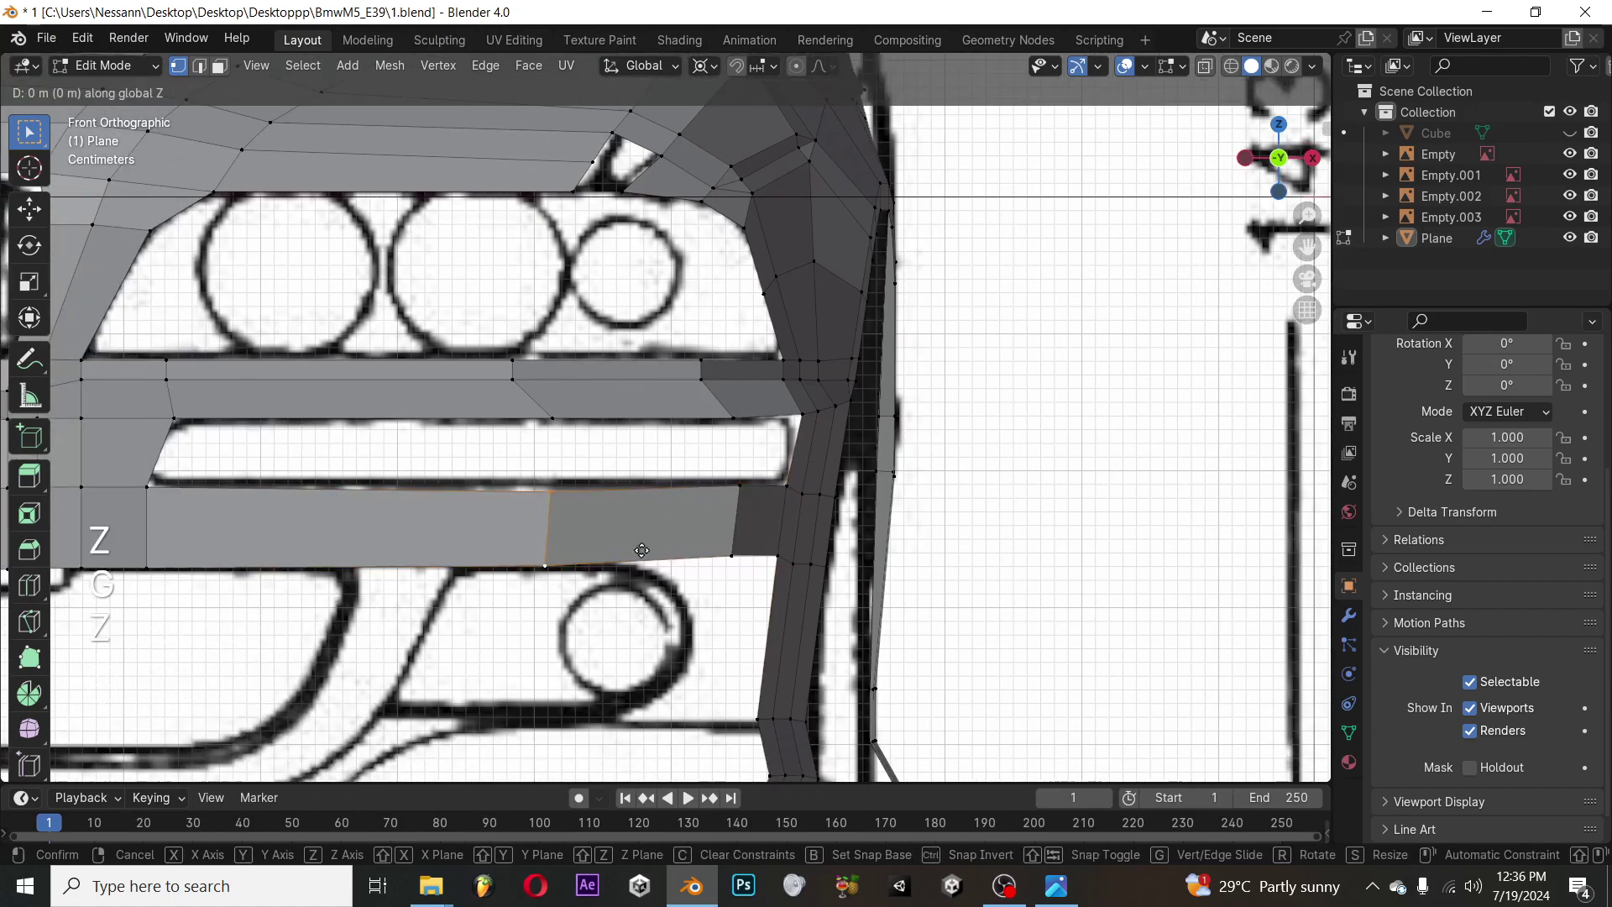
click(651, 488)
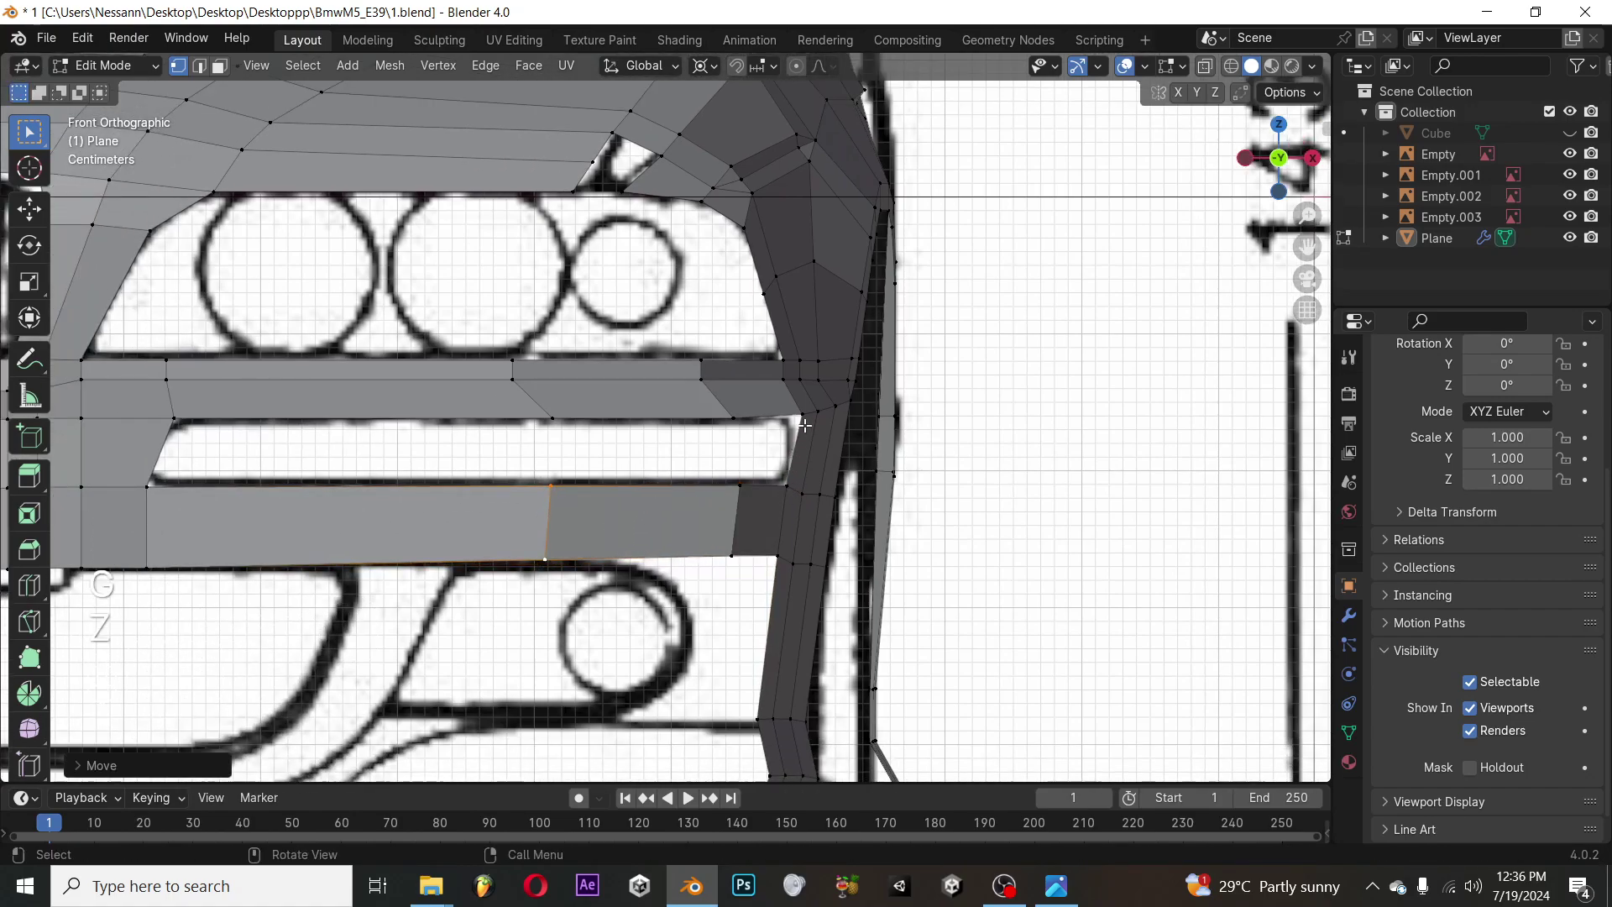
Move the trim opening's upper outer corner vertex about -0.004 m in X and -0.003 m in Z, and check the bumper from the side
key(g)
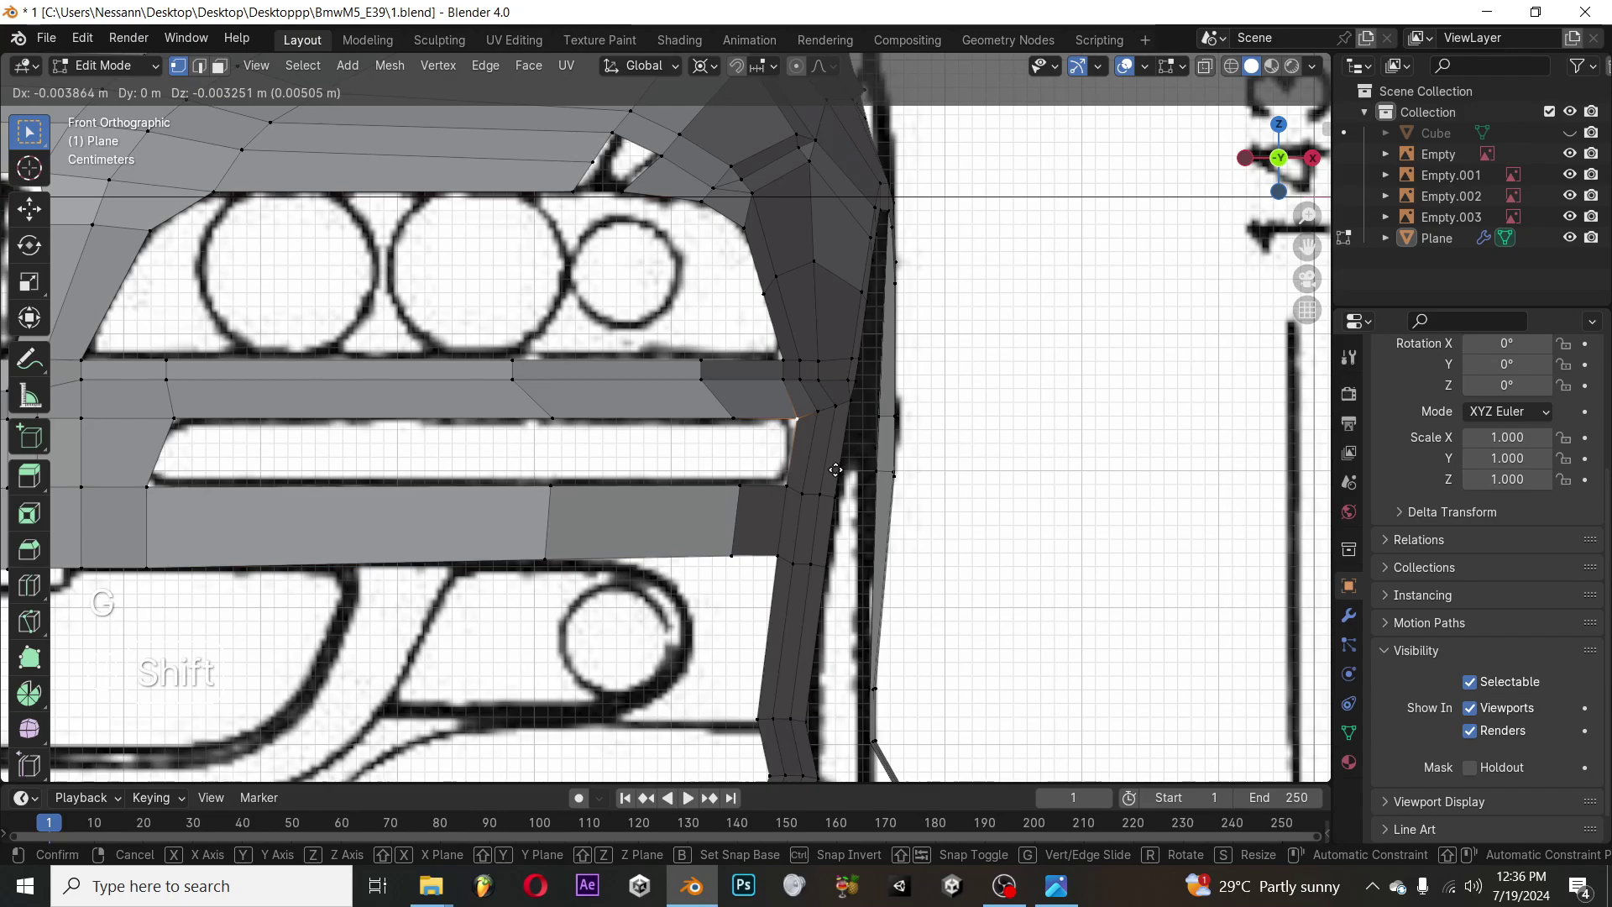
click(837, 467)
key(KP_3)
scroll(762, 466, down, 5)
key(Tab)
middle_drag(761, 466, 763, 507)
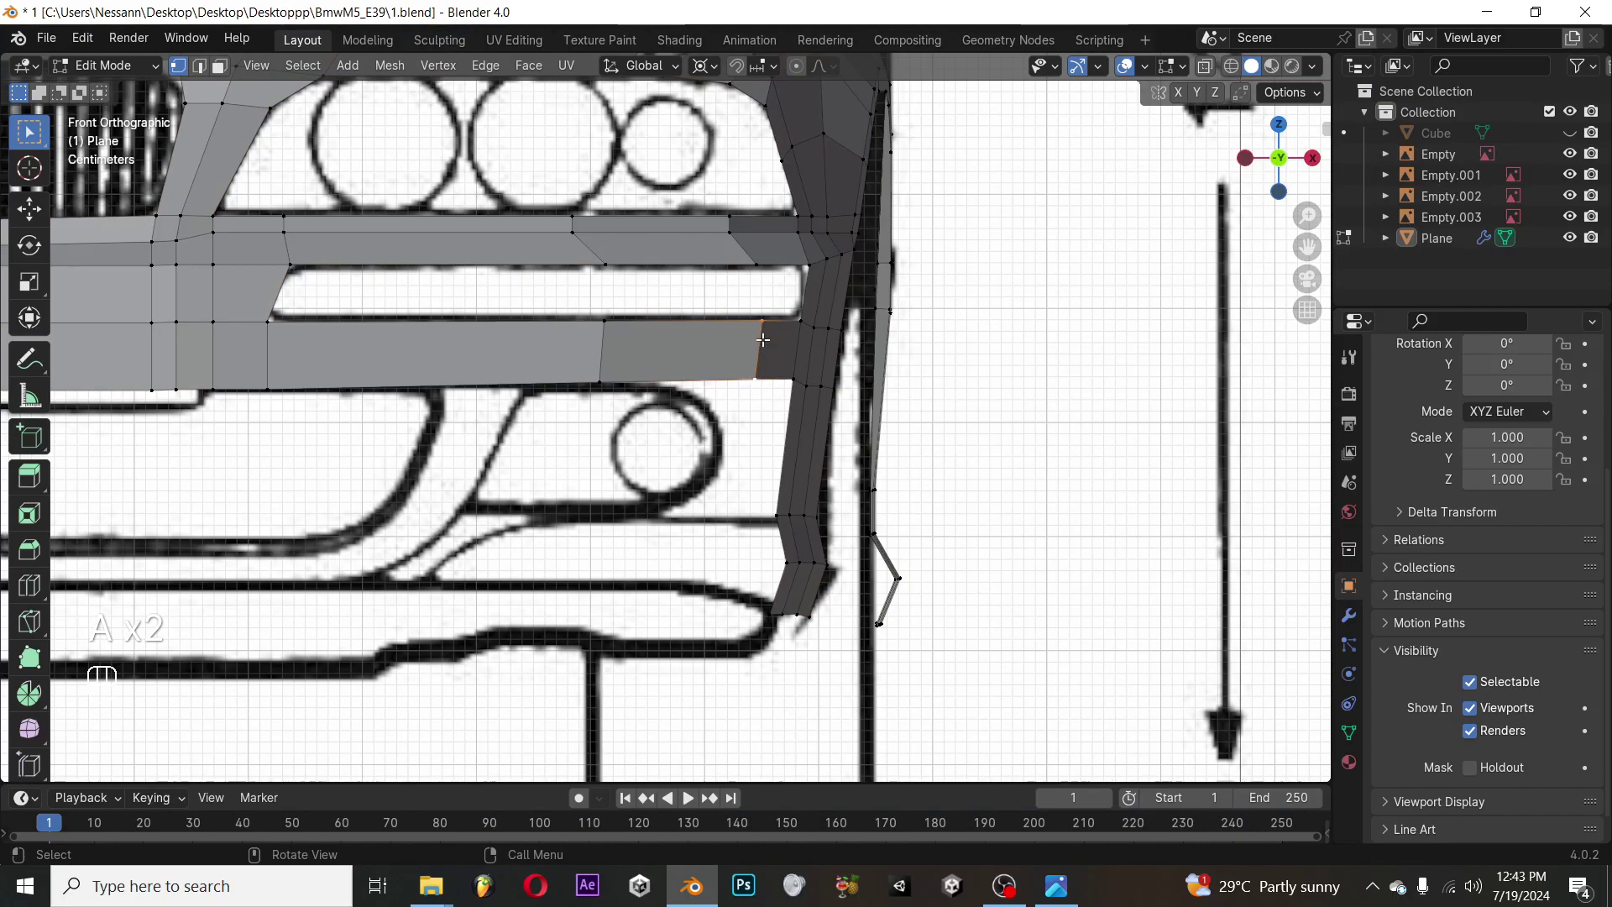
Edge-slide the lower panel's outer vertical loop toward the car's centre by a factor of about 0.21
key(g)
key(g)
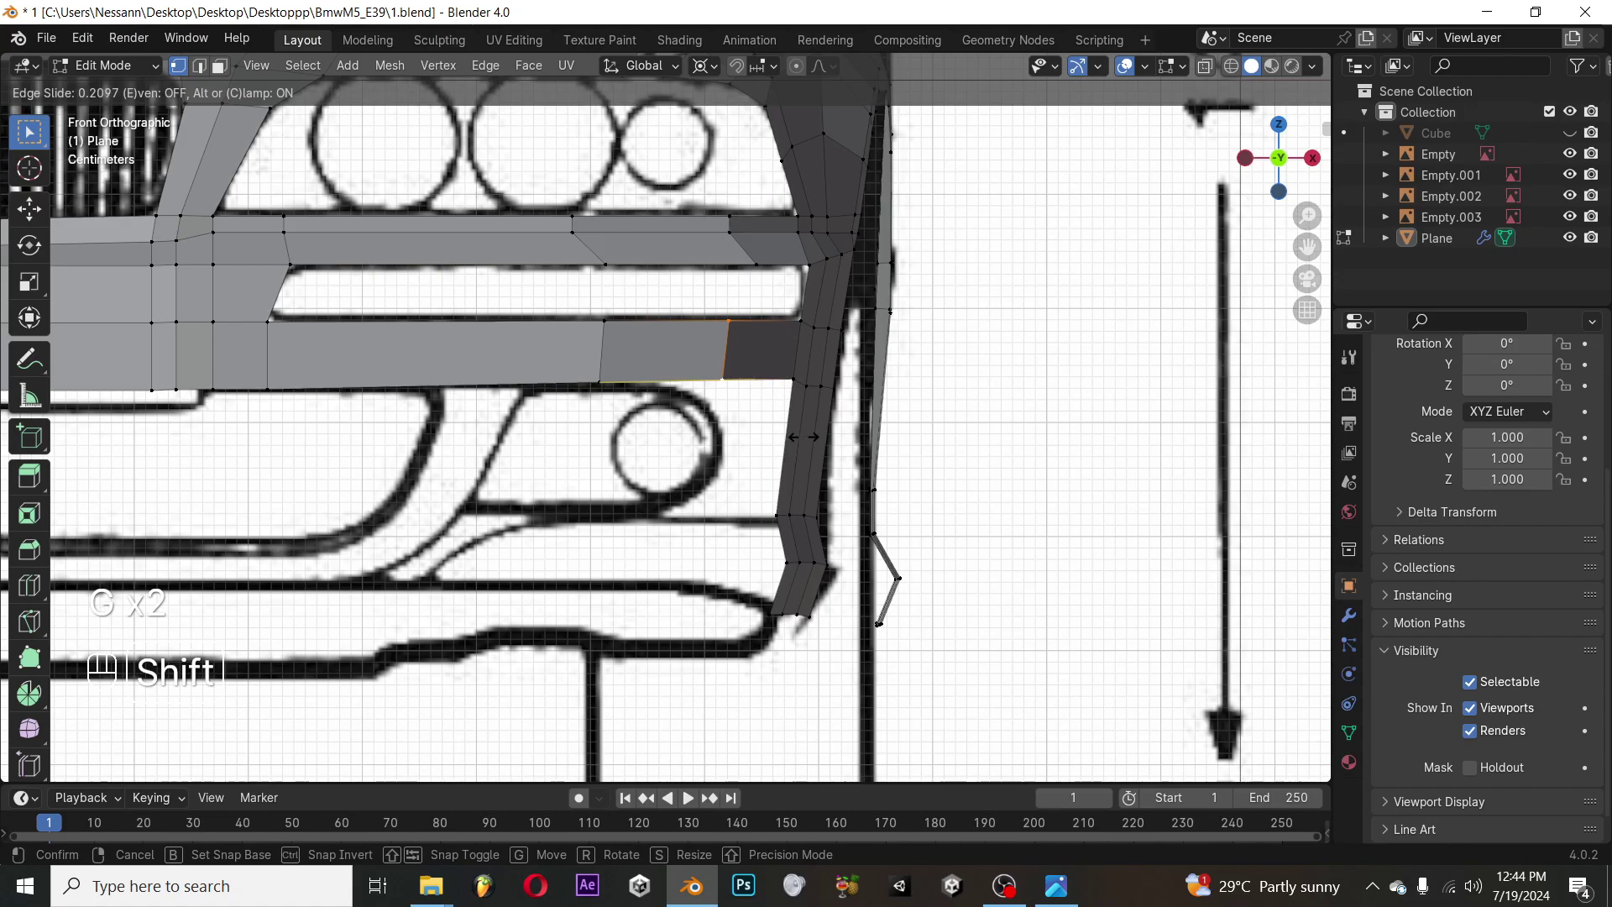
click(802, 437)
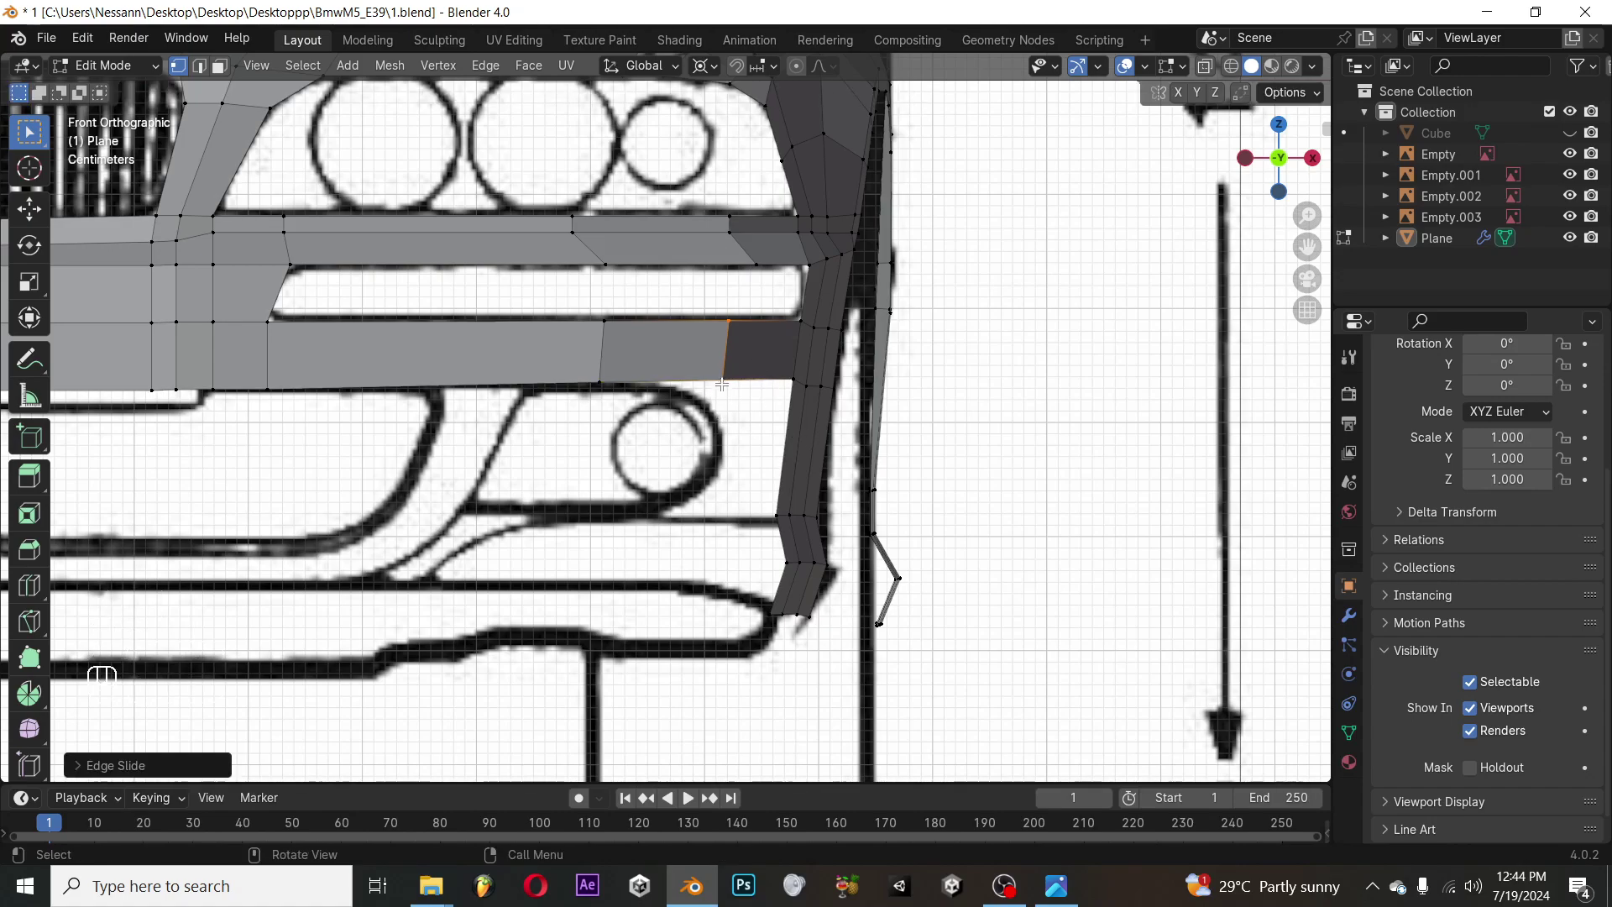
Slide the upper strip's lower corner vertex along its edge in the top view, toward the shifted loop below
middle_drag(812, 430, 873, 504)
key(KP_3)
key(KP_7)
middle_drag(867, 288, 715, 267)
key(KP_7)
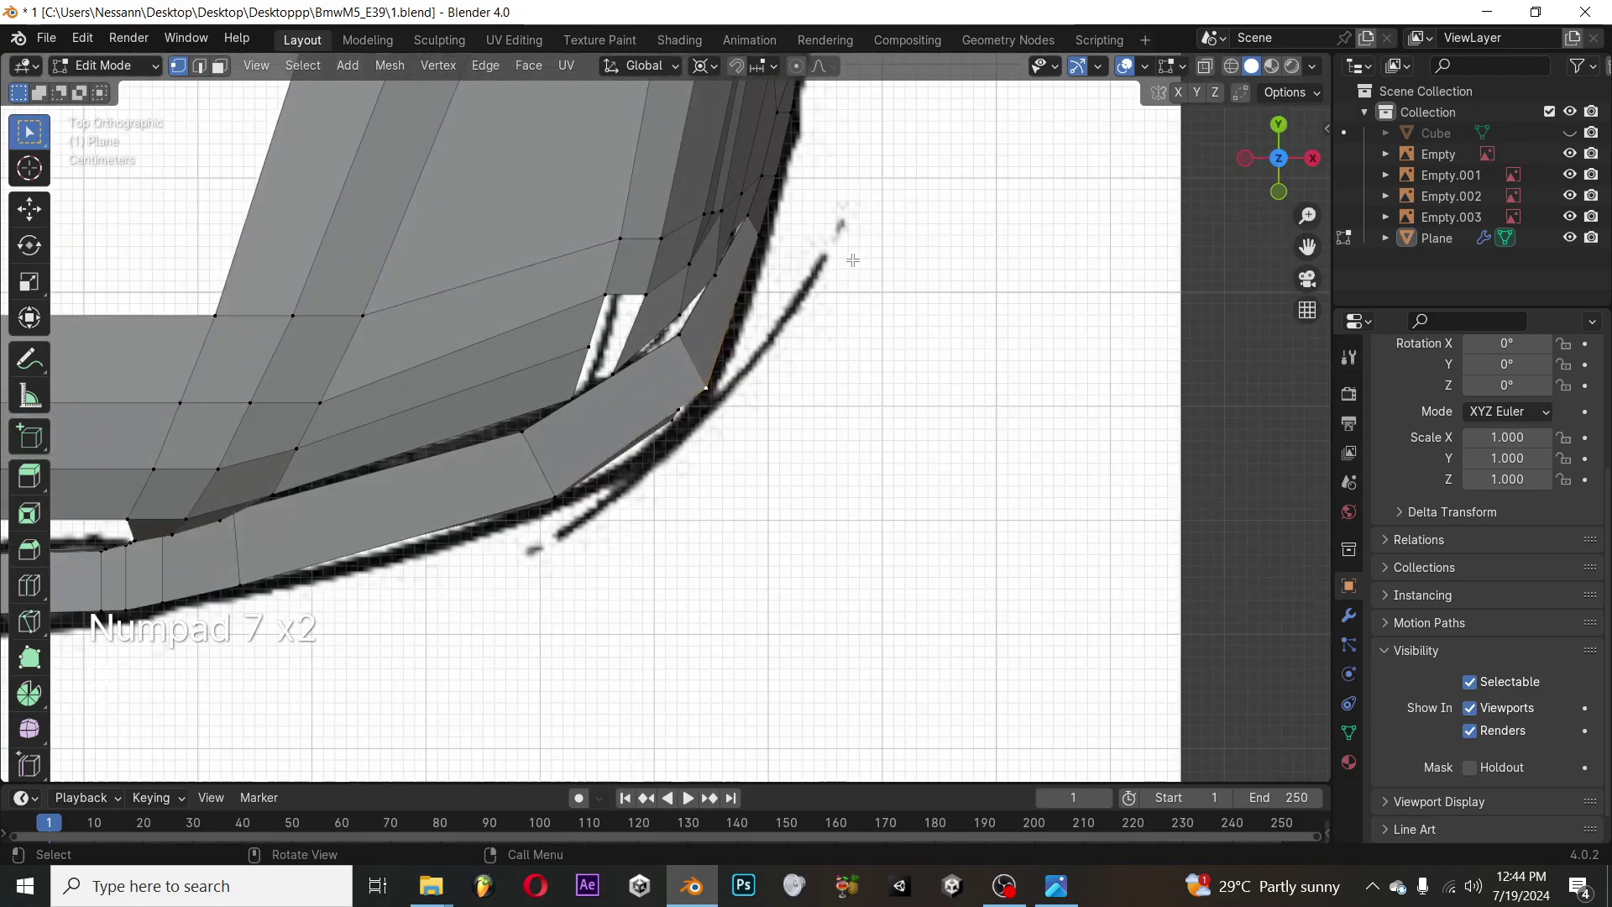
key(g)
key(g)
click(676, 311)
Move the lower panel's outer loop vertices in the top view onto the blueprint's bumper curve
middle_drag(676, 311, 633, 361)
click(677, 379)
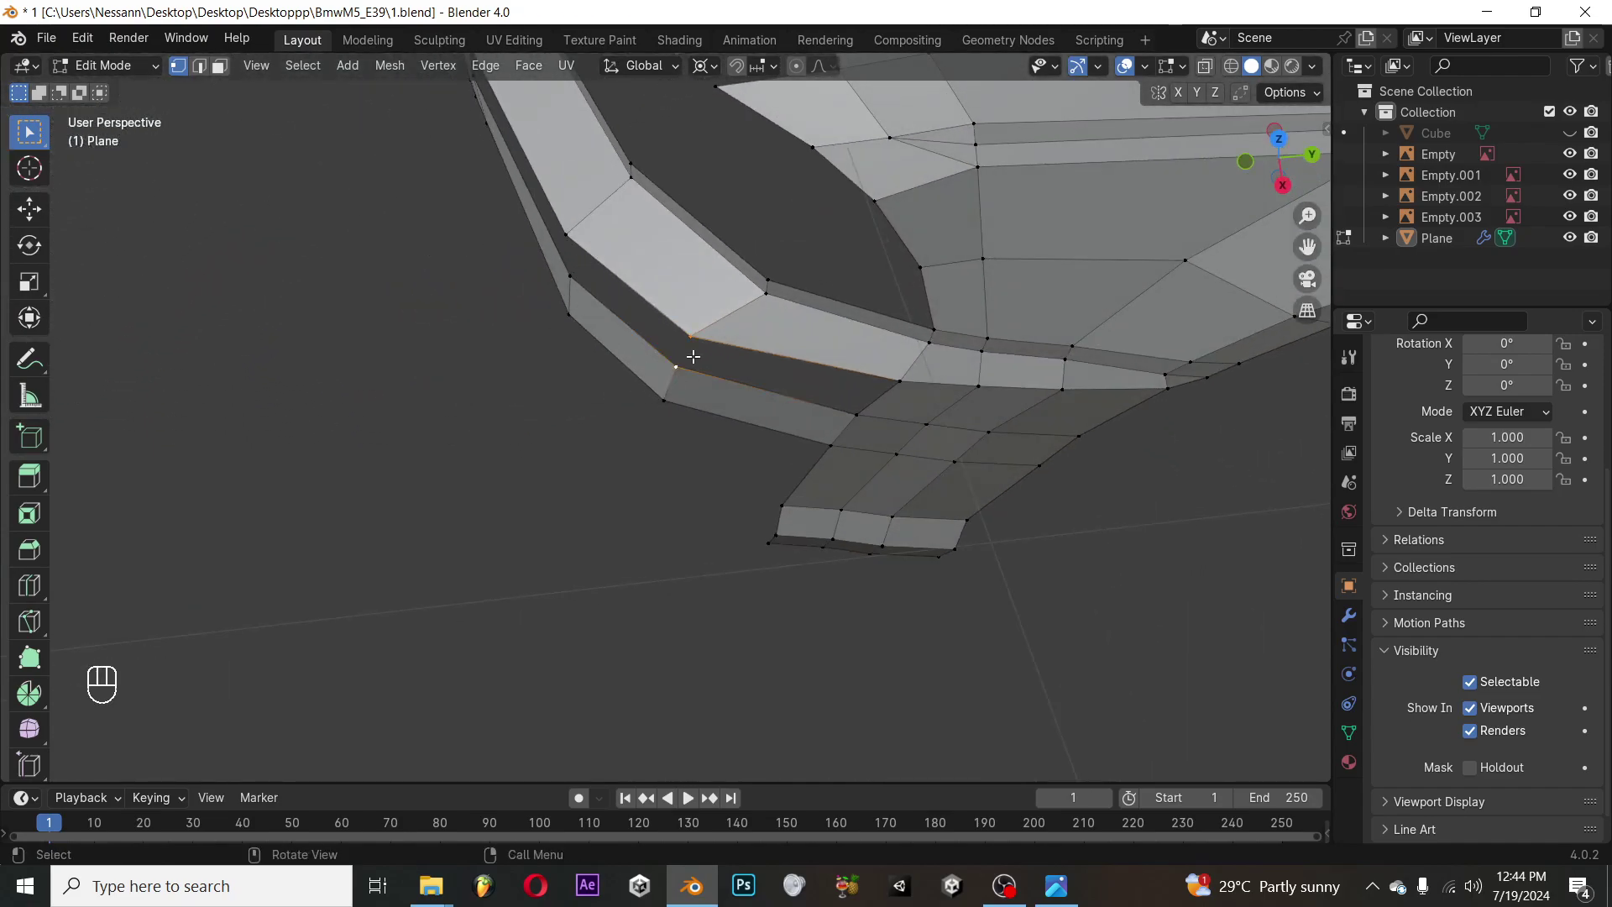
key(KP_7)
key(g)
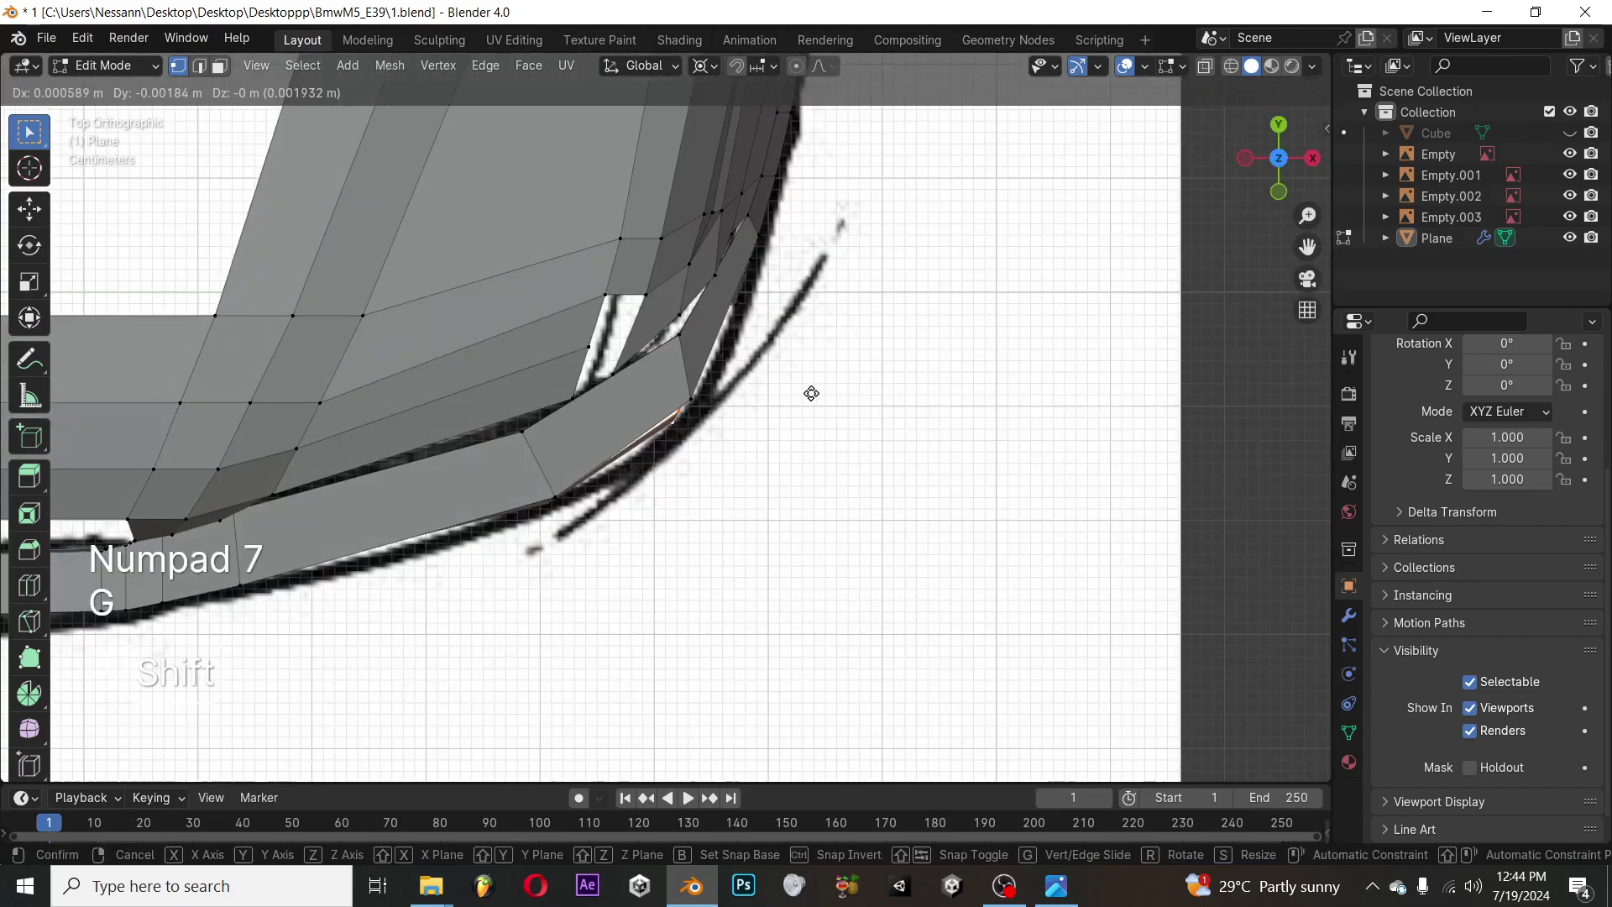
click(829, 396)
key(g)
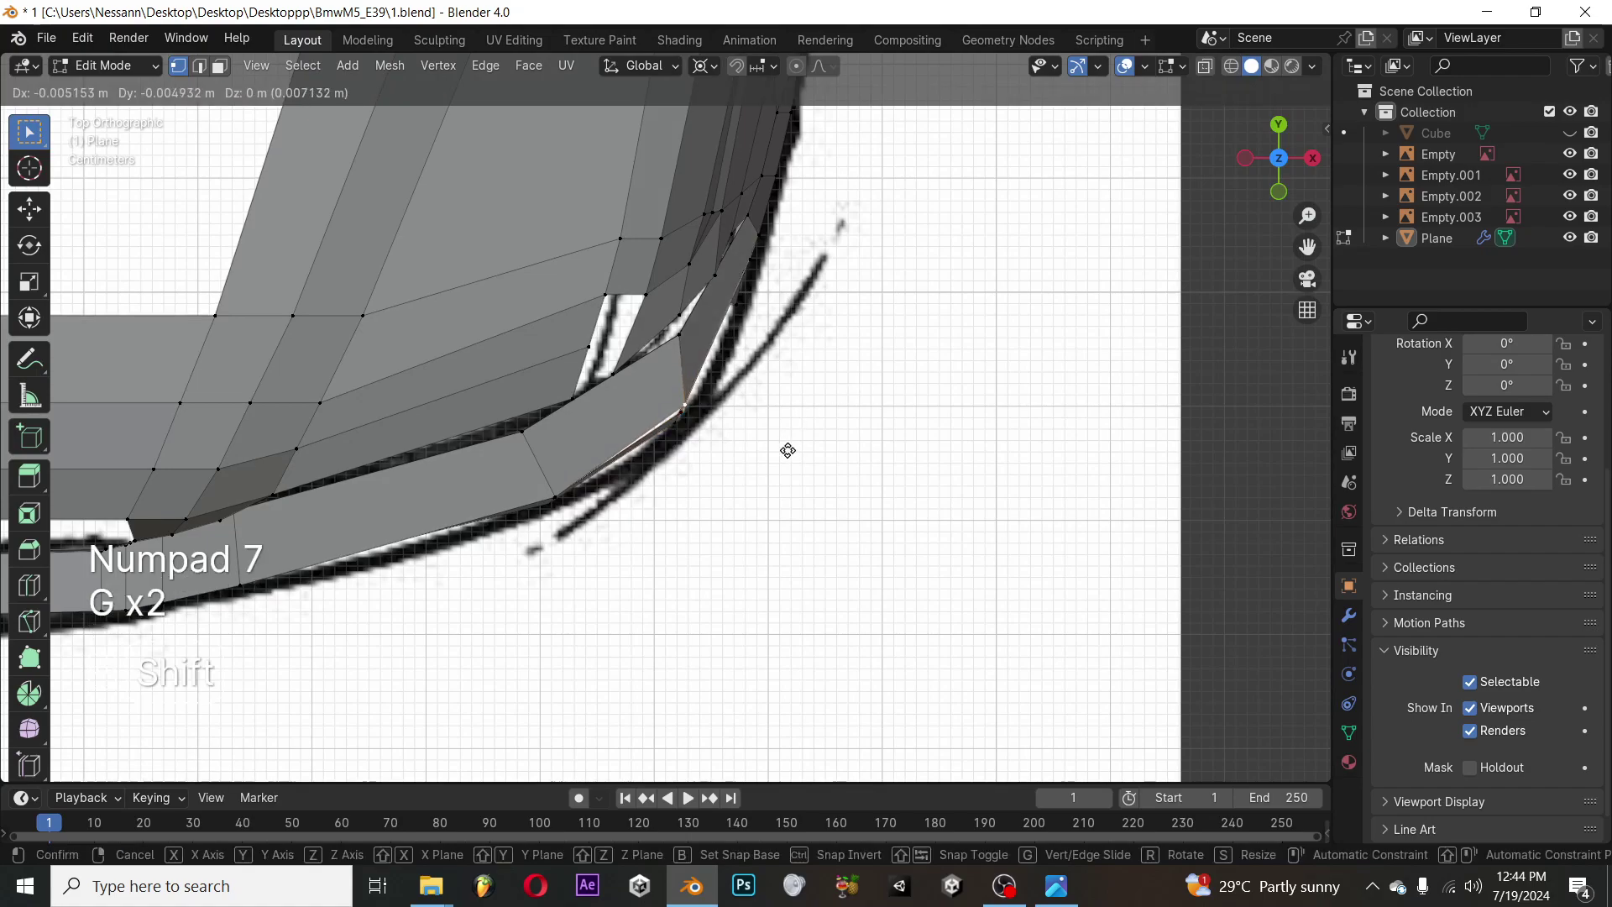
click(770, 468)
Check the corner from the side and extrude the side panel's lowest front edges about -0.061 m along X
middle_drag(770, 467, 652, 203)
key(Tab)
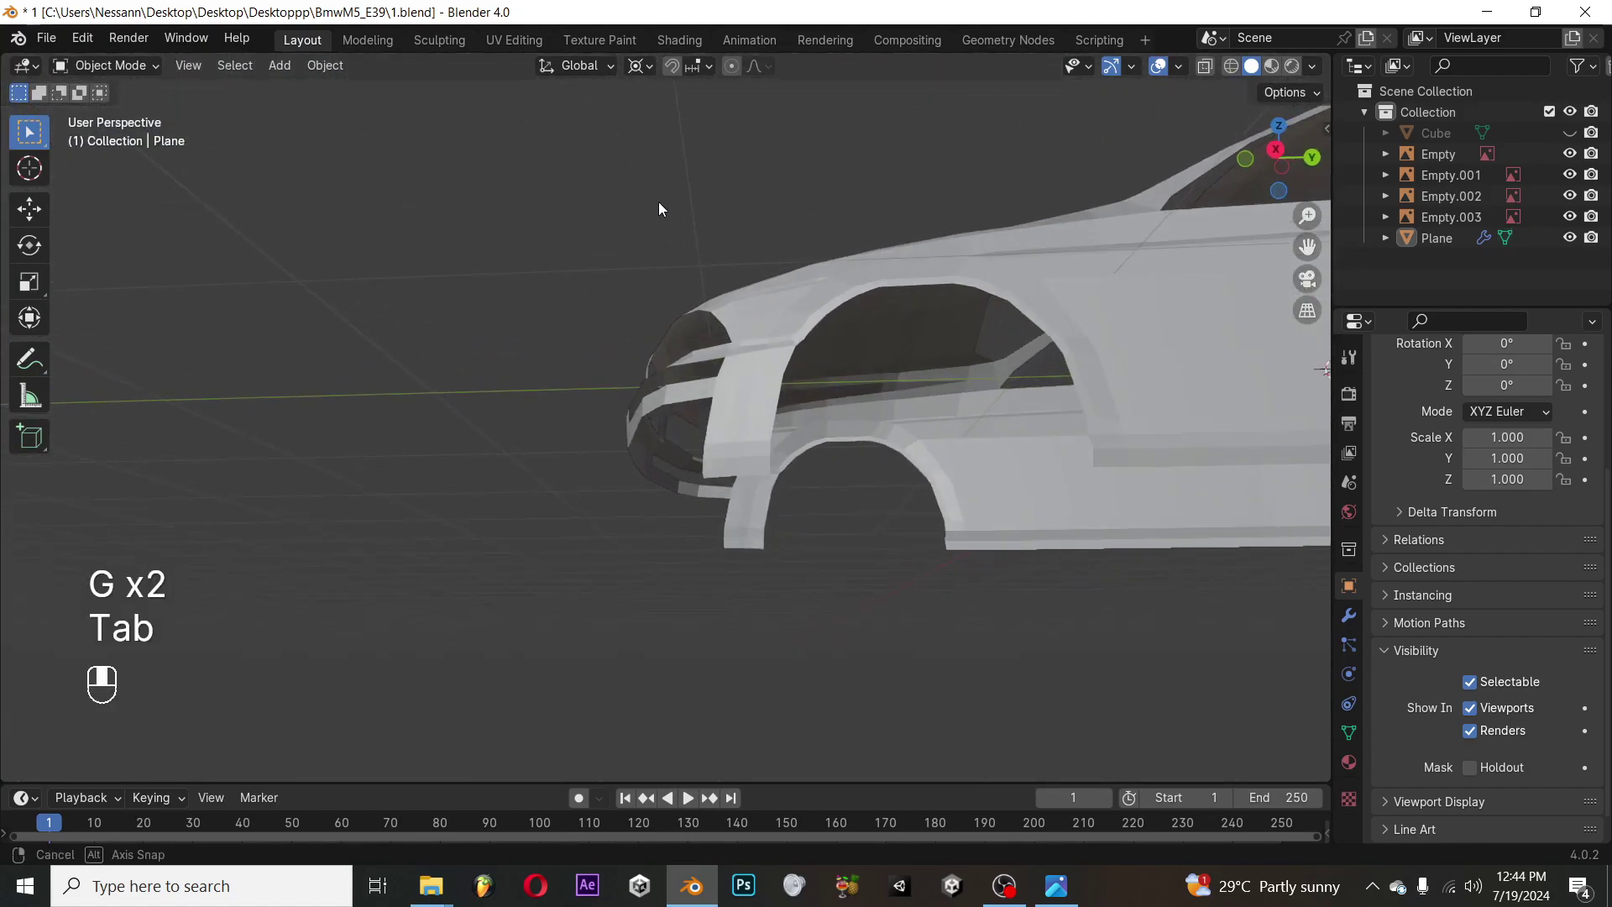
key(KP_3)
key(Tab)
middle_drag(748, 274, 861, 391)
key(KP_1)
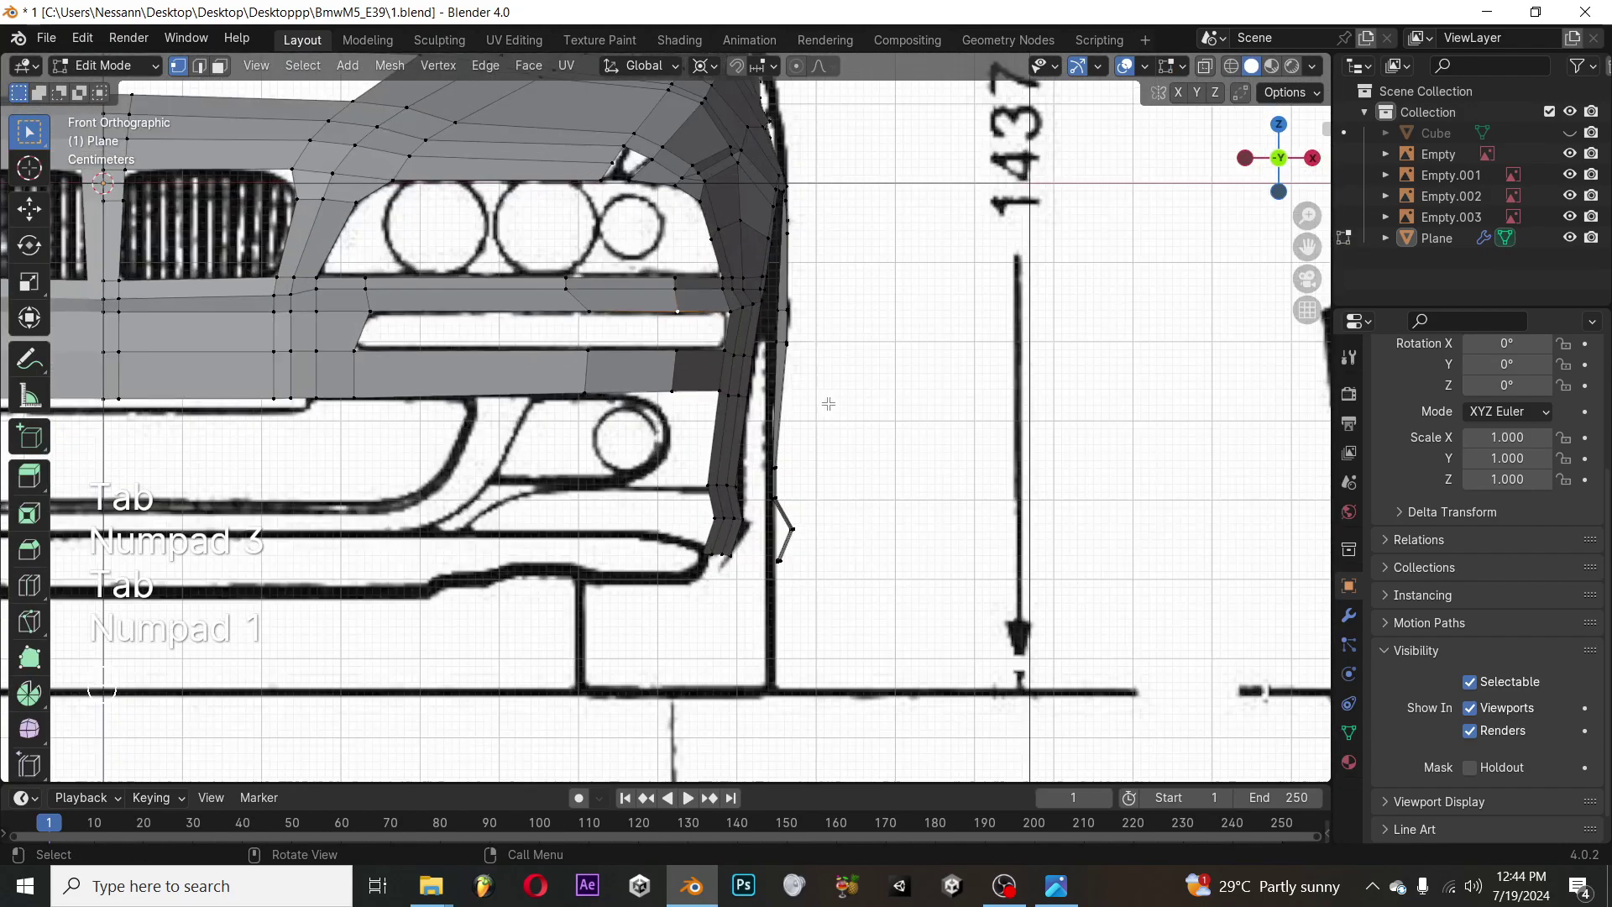
key(KP_3)
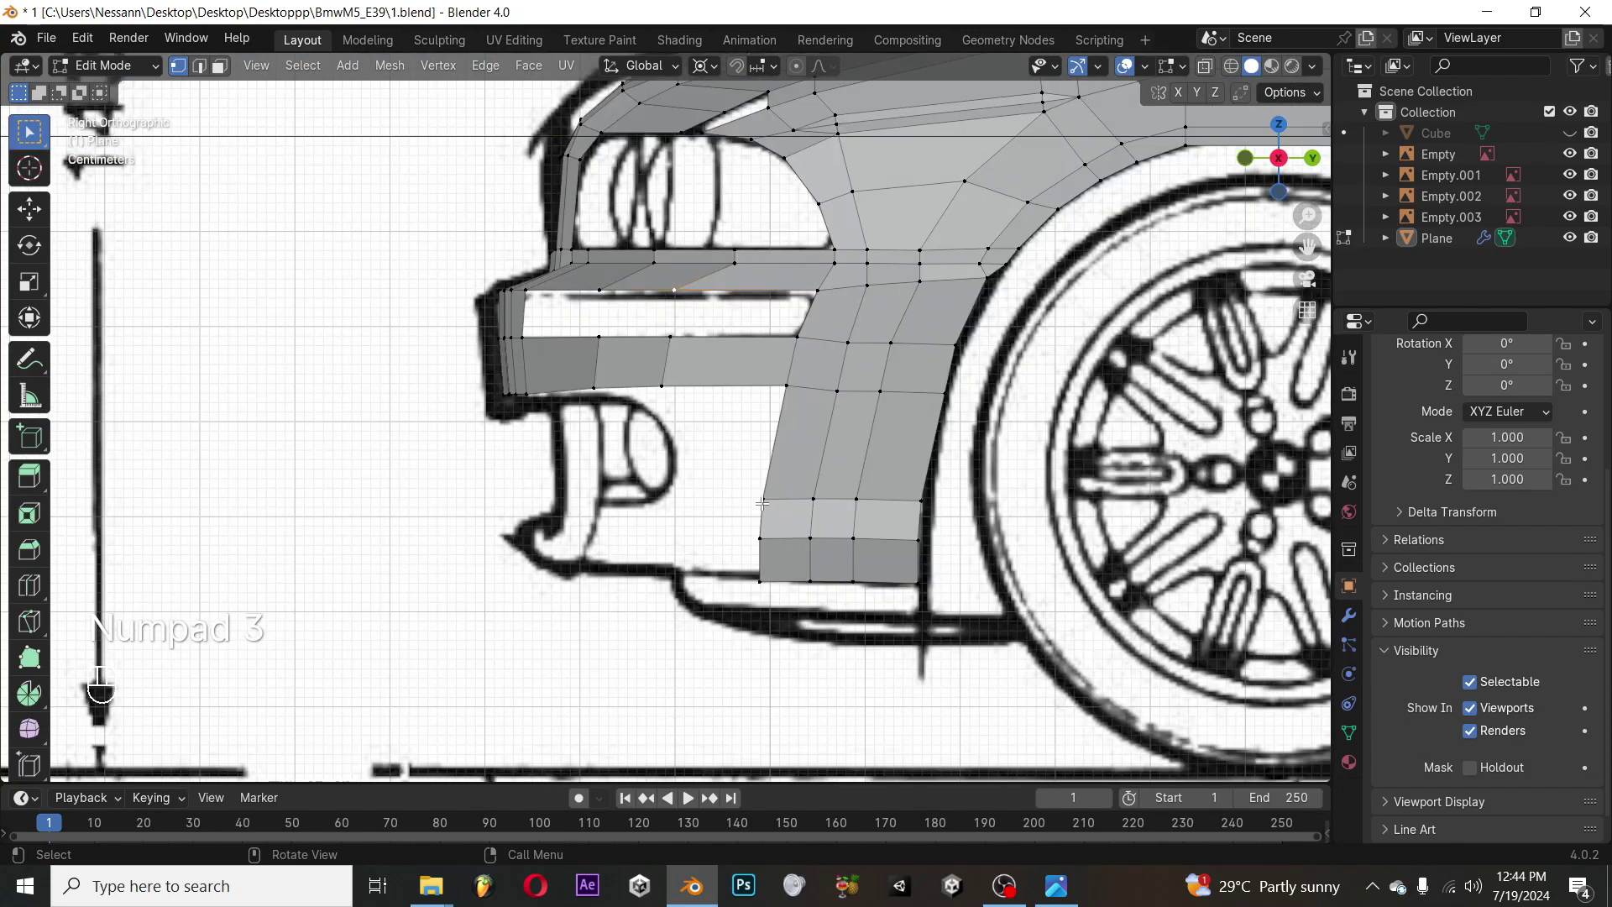
key(KP_1)
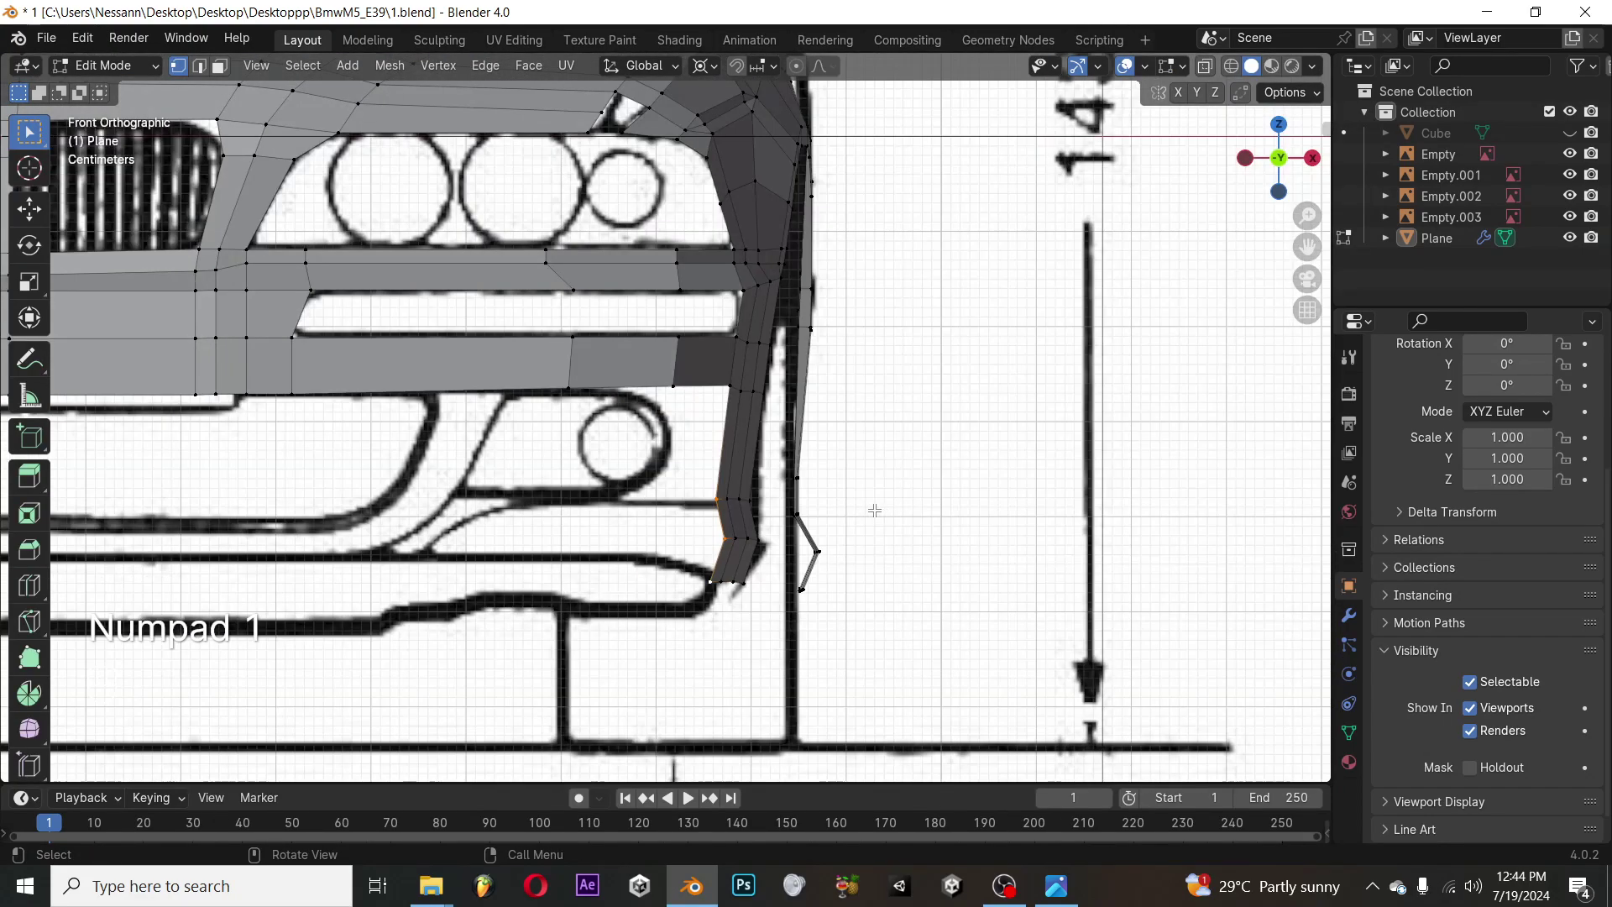
key(e)
key(x)
click(816, 501)
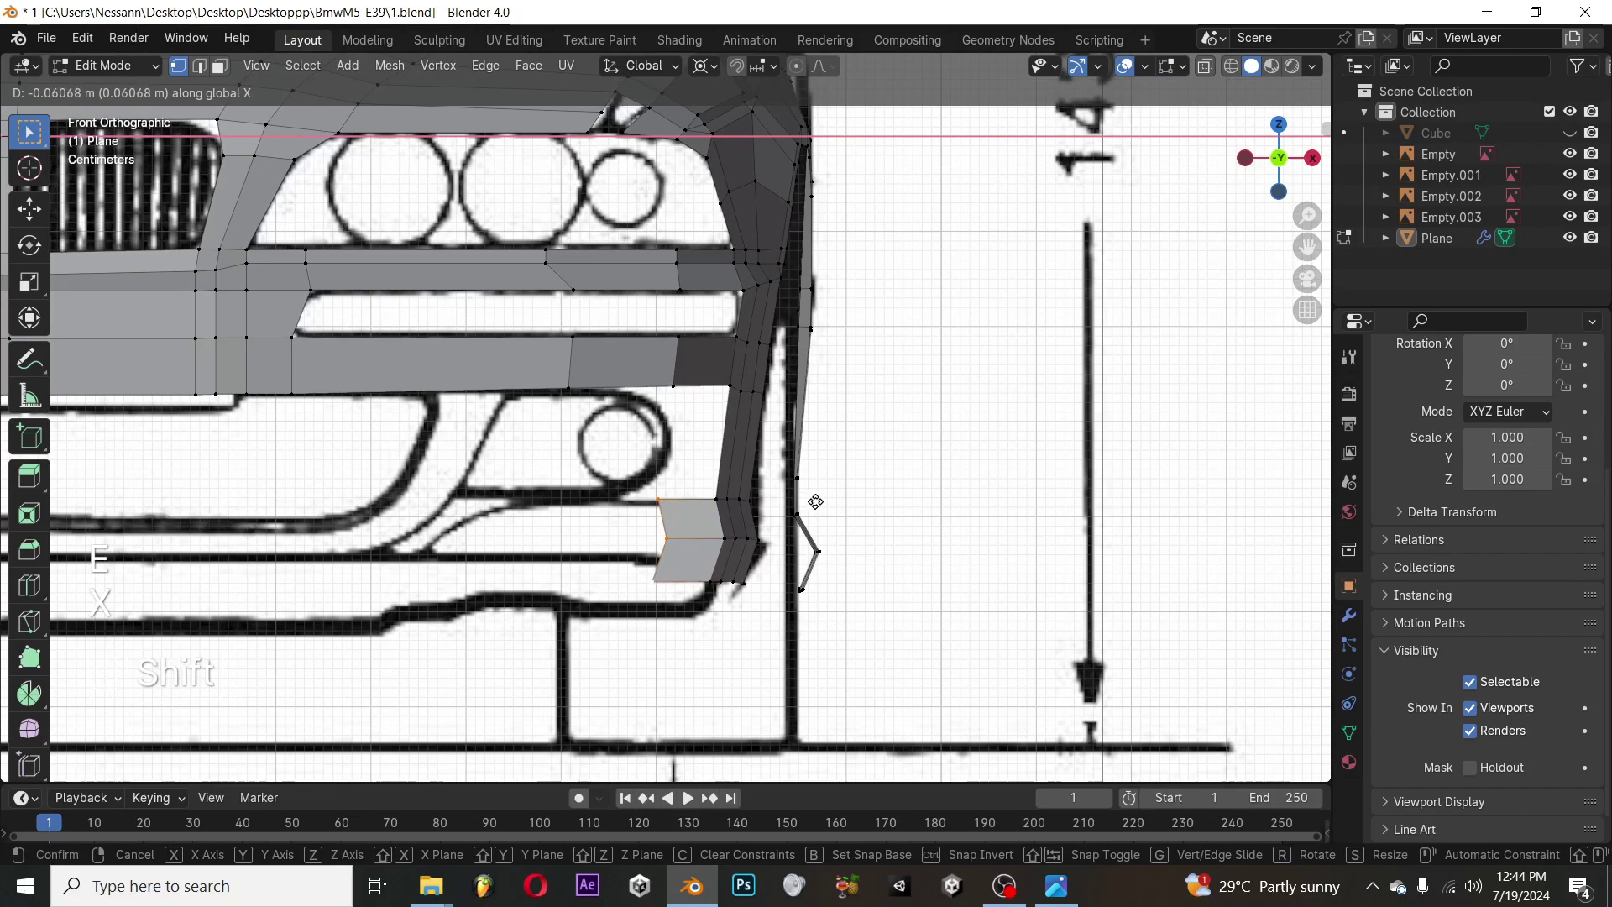
Move the extrusion's middle vertex about -0.011 m along X to straighten its inner edge
key(g)
key(x)
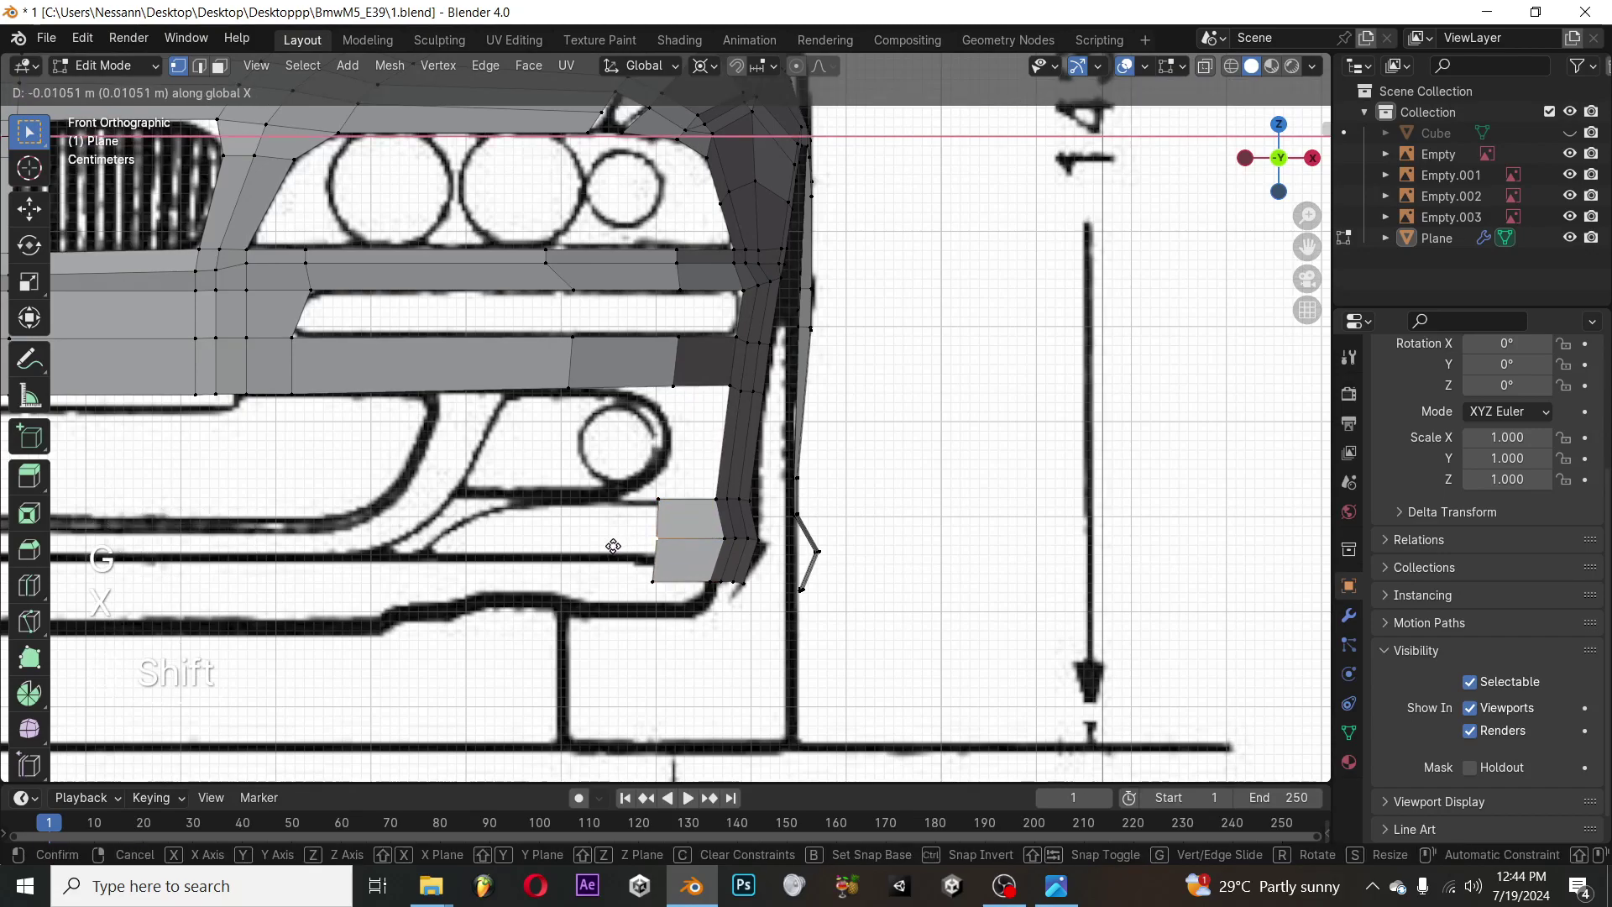
click(613, 546)
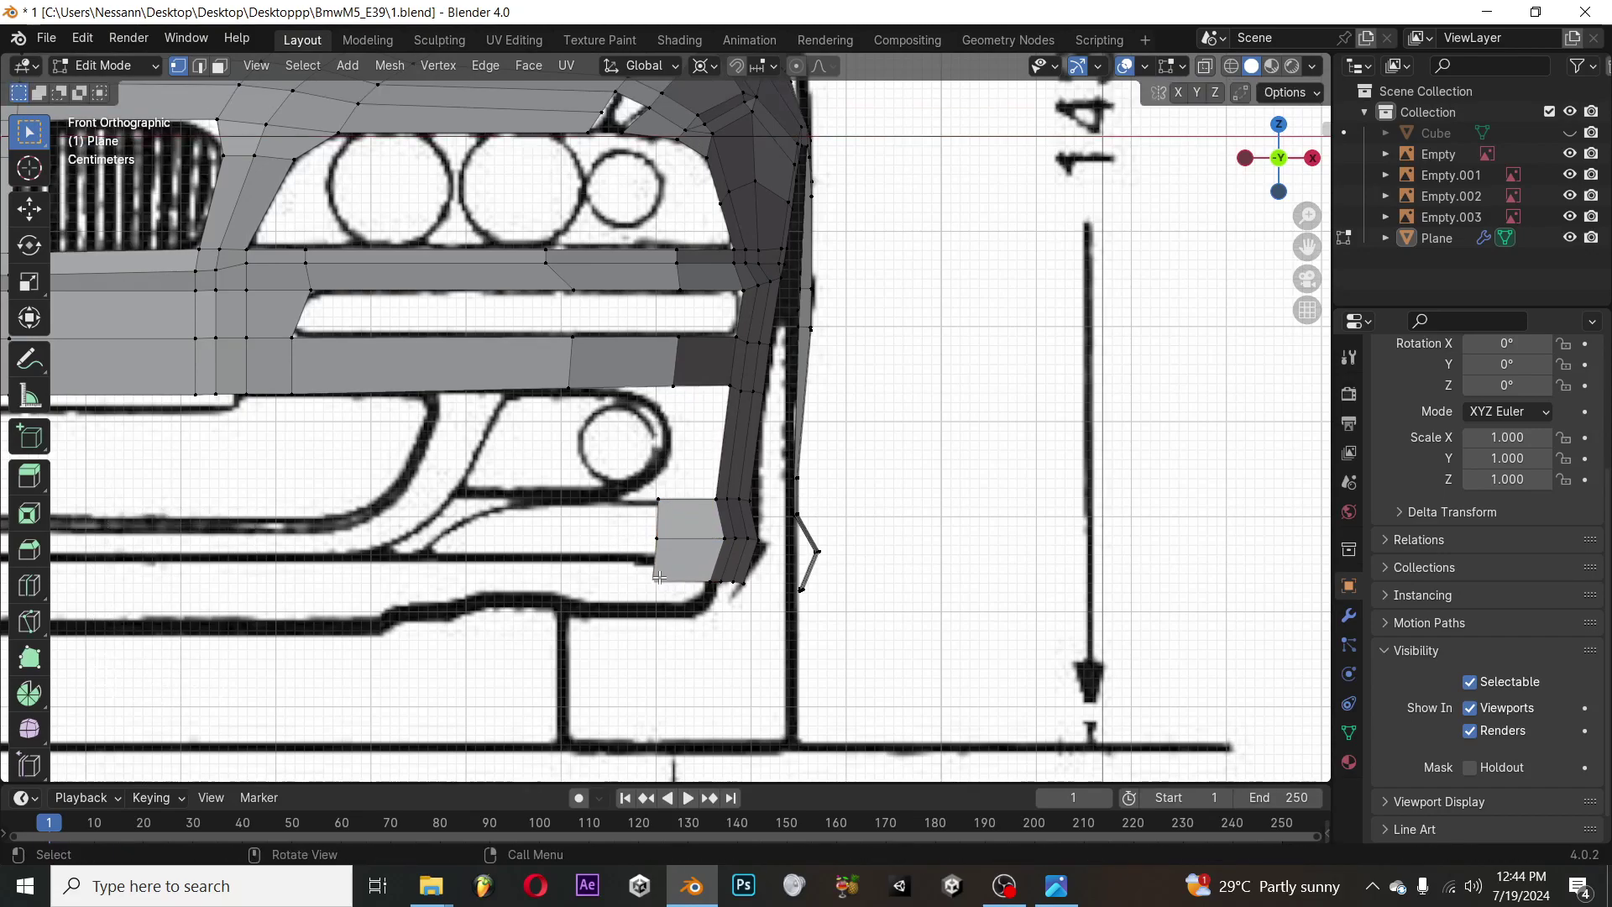
Select the extrusion's inner edges and move them about -0.108 m along Y in the side view
key(a)
key(a)
key(KP_3)
key(KP_1)
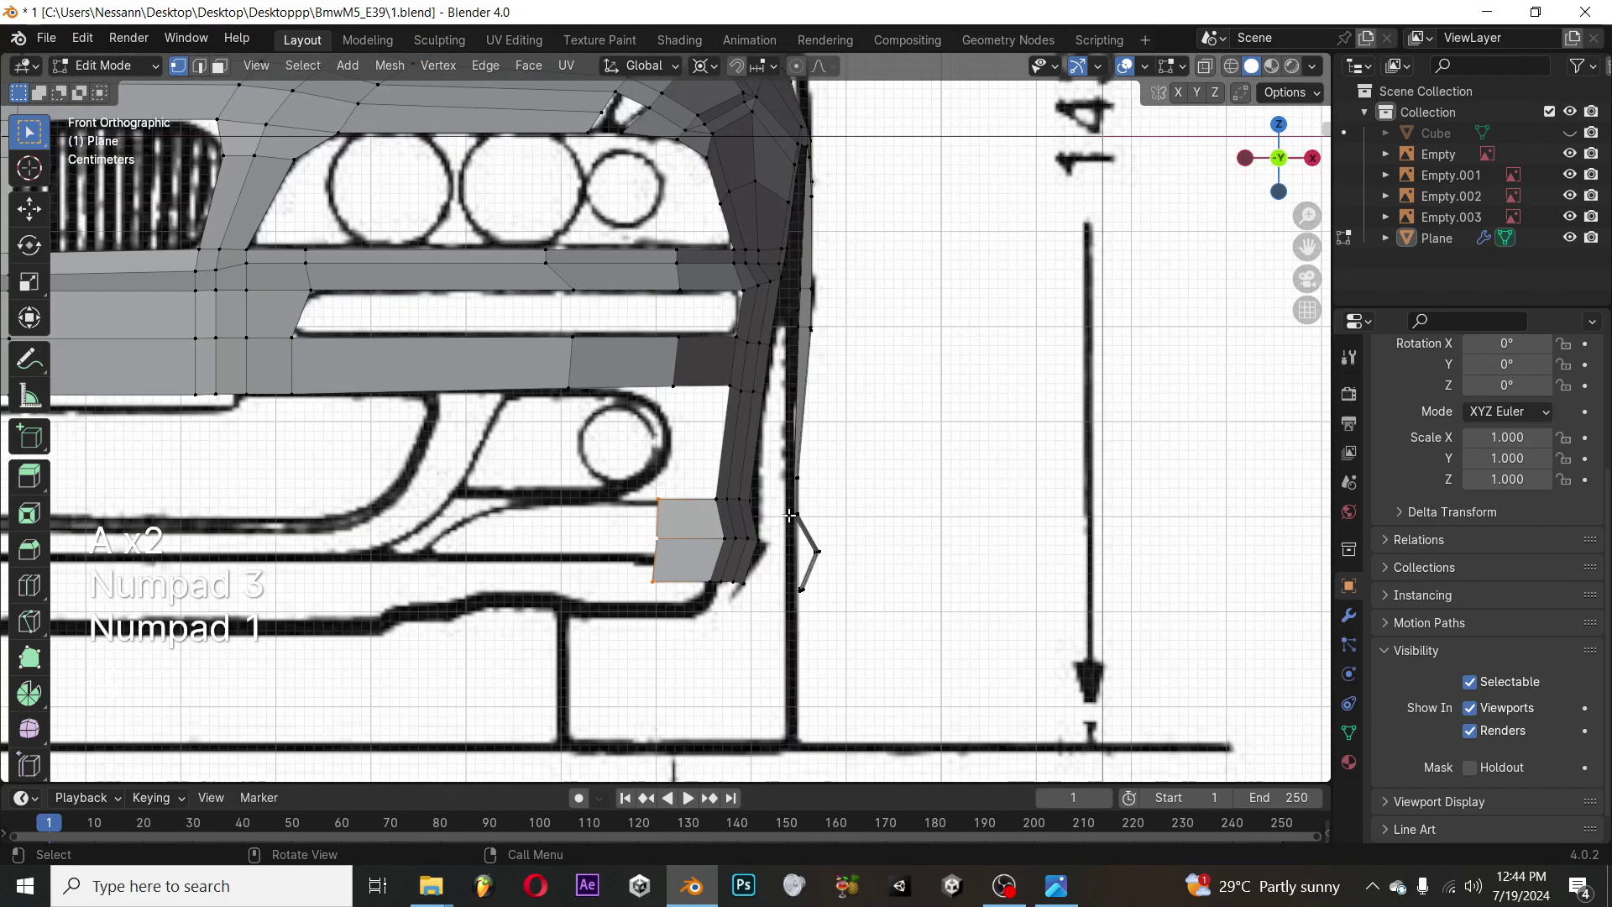
key(KP_3)
key(g)
key(y)
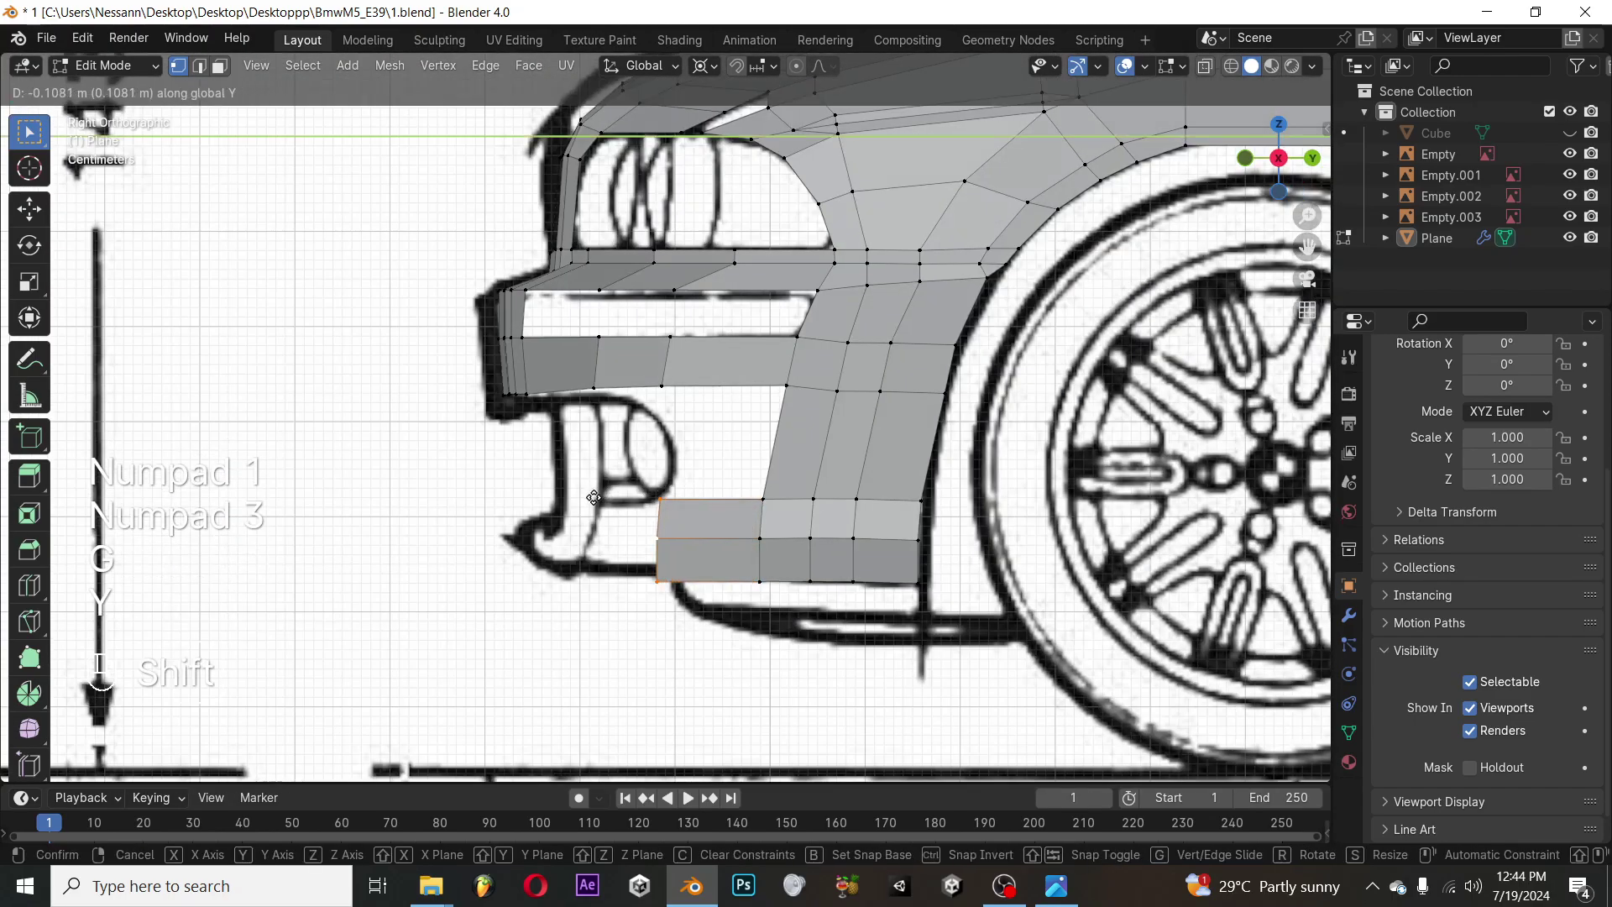
shift+click(596, 498)
Check the bumper in front and perspective views and fill a face in the corner gap between the lower panel and the lip
key(KP_1)
scroll(597, 498, down, 3)
key(Tab)
middle_drag(596, 498, 669, 595)
key(KP_1)
key(Tab)
middle_drag(673, 495, 735, 475)
key(f)
Examine the filled bumper corner in side, front and perspective views
scroll(813, 420, down, 2)
middle_drag(813, 421, 746, 488)
key(KP_3)
key(KP_1)
key(Tab)
scroll(678, 458, down, 5)
key(KP_1)
key(Tab)
Extrude the lower lip's inner edges along X toward the car's centre, ending below the fog light recess's inner corner
scroll(684, 500, up, 5)
scroll(685, 500, up, 4)
shift+click(745, 486)
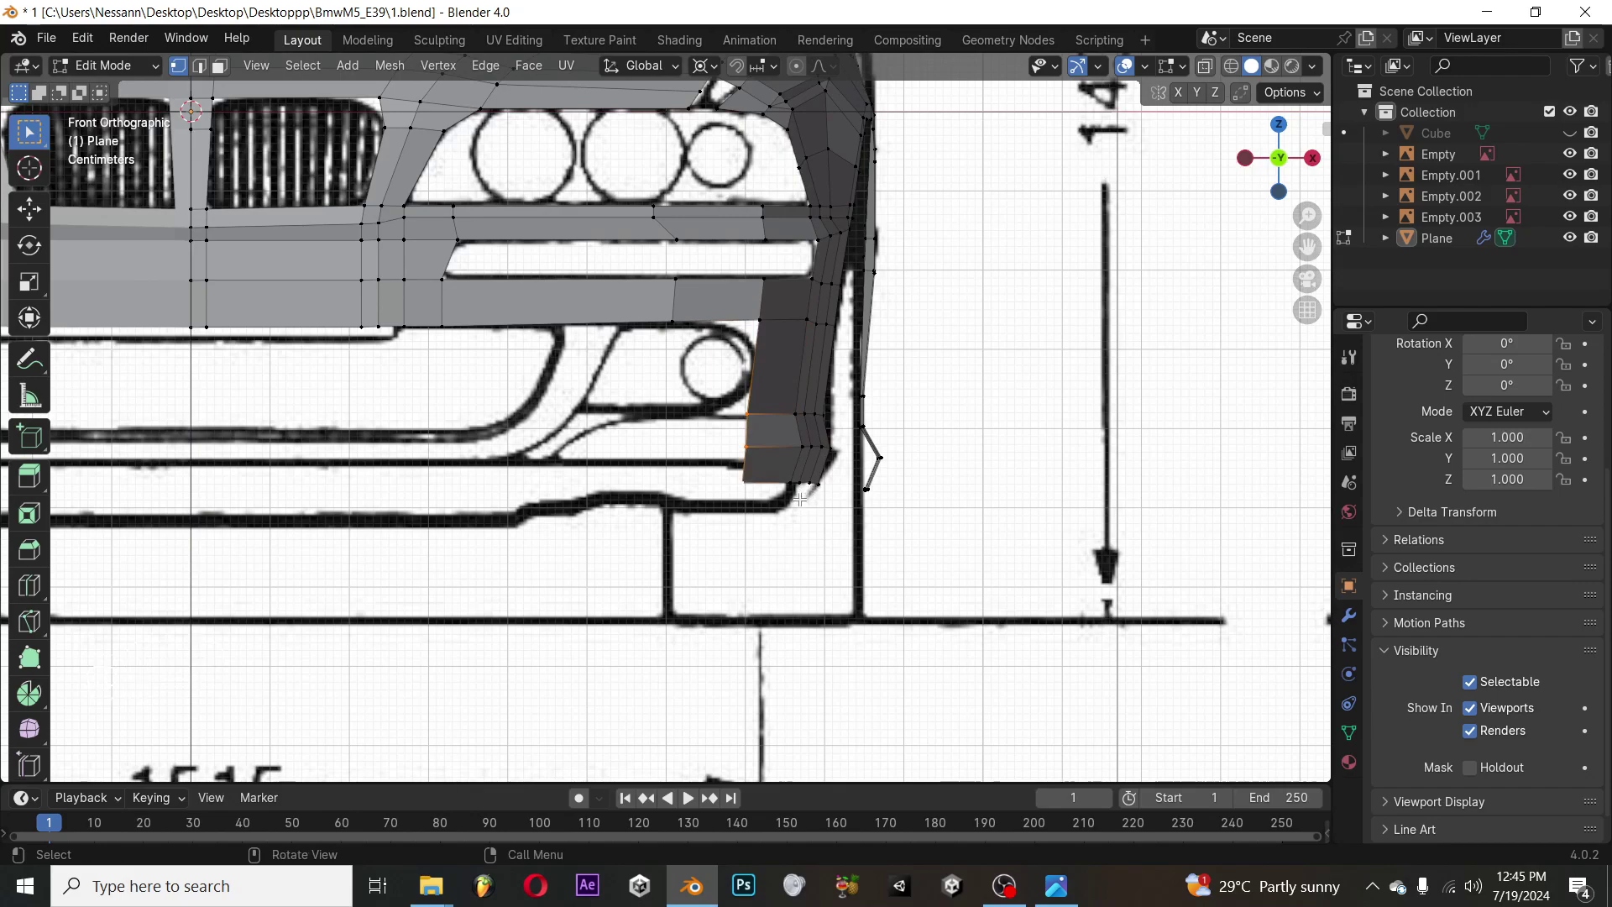
key(e)
key(x)
click(634, 512)
Compare the lip with the reference photo and move its middle and bottom inner vertices along X toward the centre
key(alt+Tab)
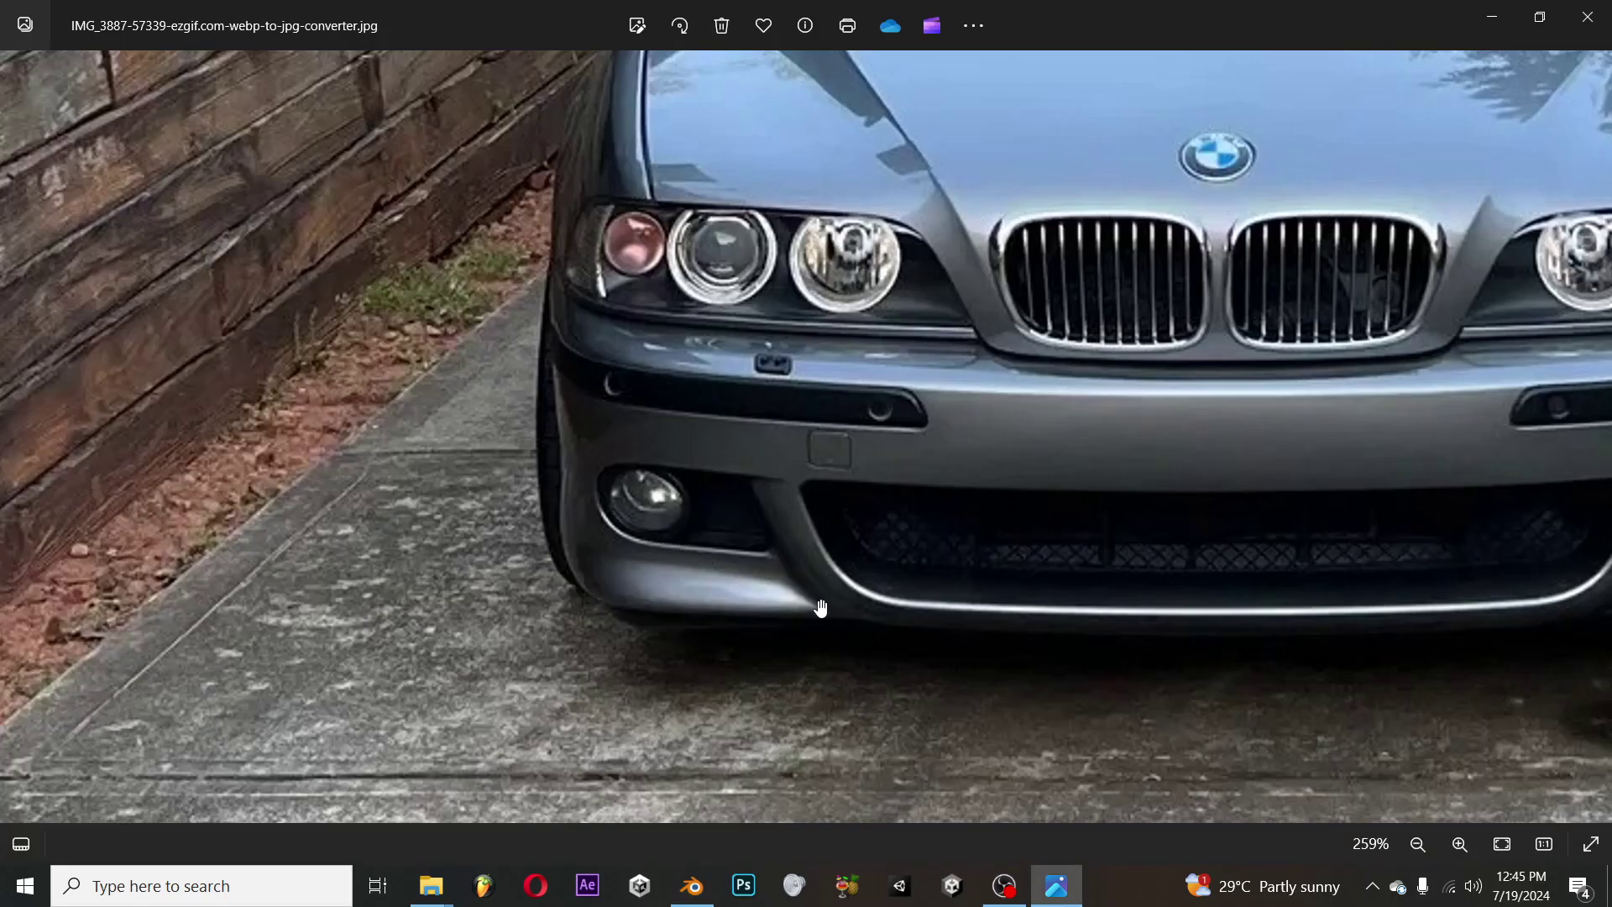
key(alt+Tab)
shift+middle_drag(637, 489, 713, 548)
key(g)
key(x)
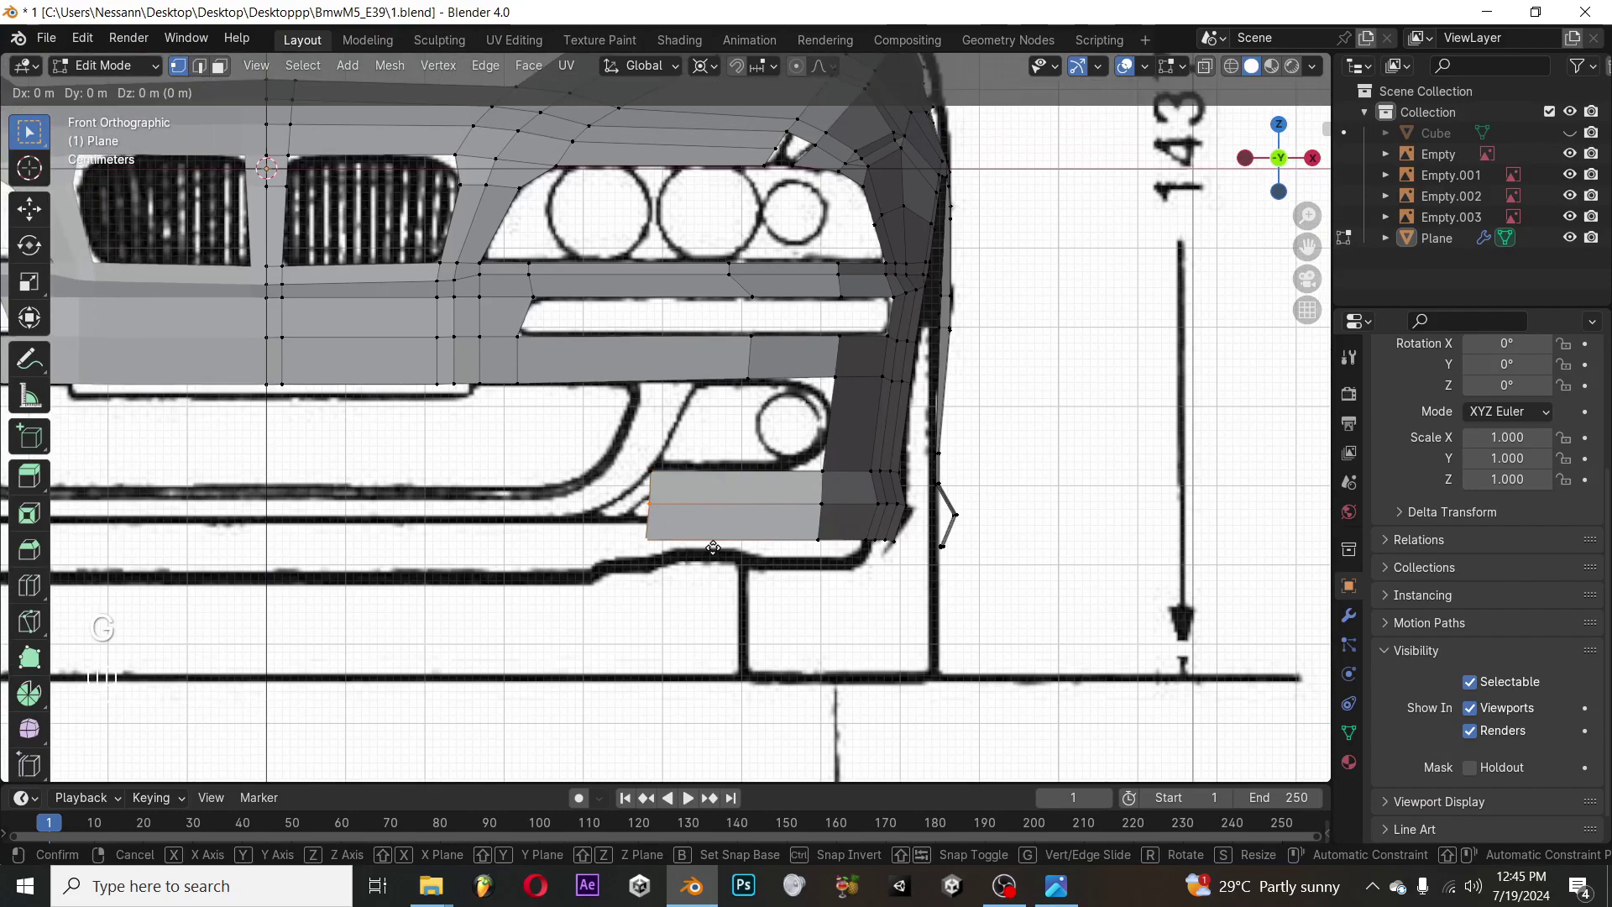
click(526, 534)
Move the lip's bottom inner vertex further toward the centre along X to slant the end, comparing with the reference photo
key(alt+Tab)
key(alt+Tab)
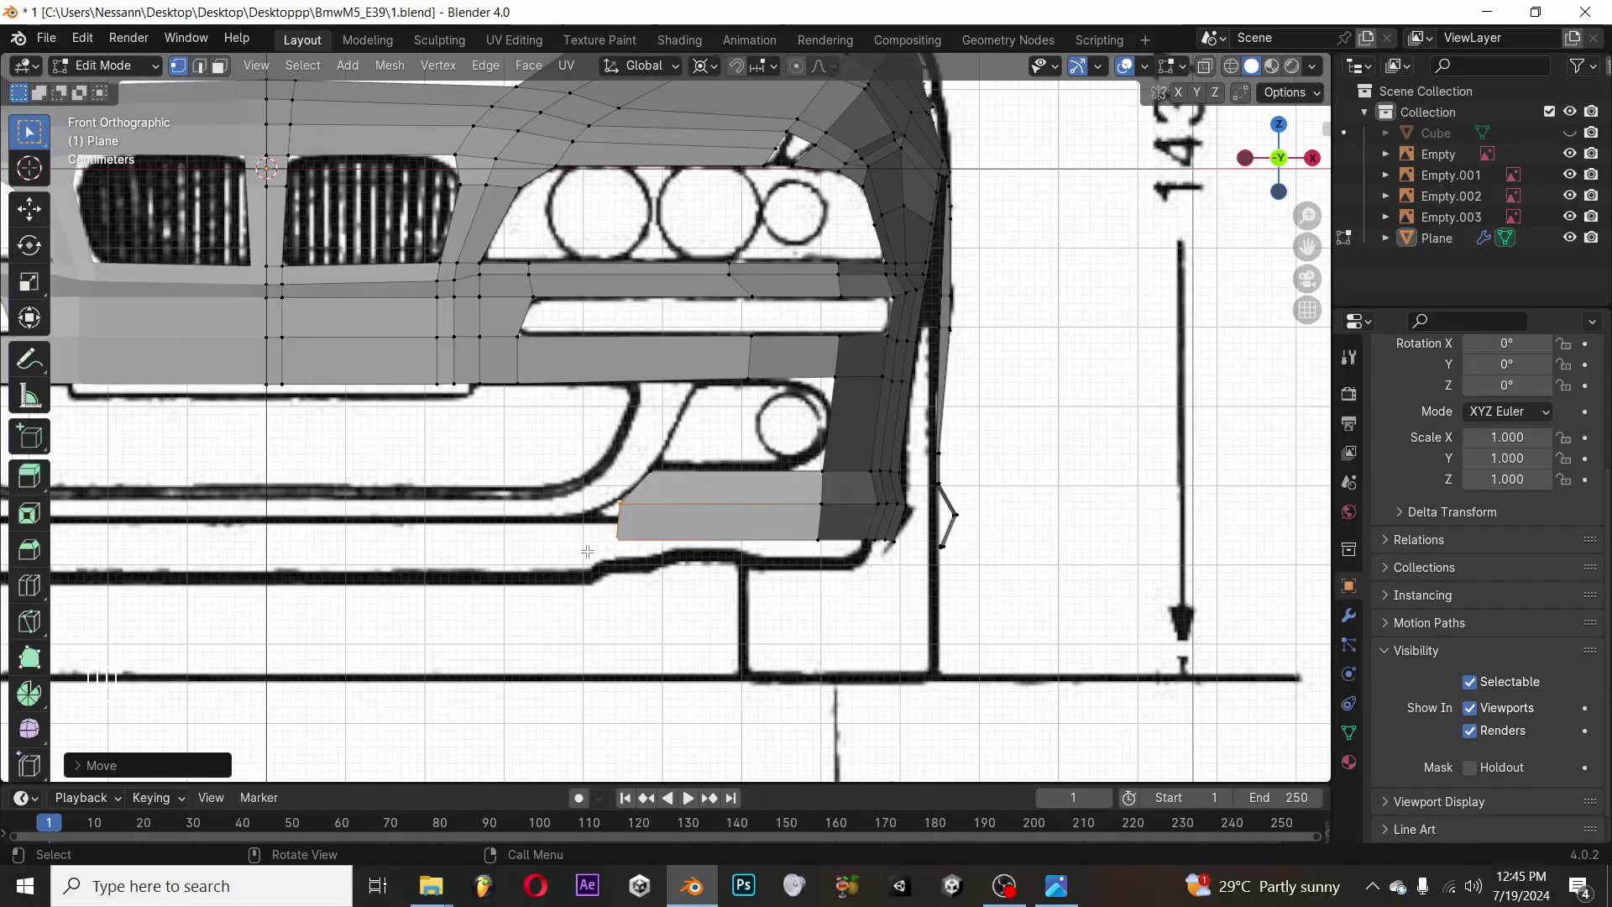
key(g)
key(x)
click(725, 547)
key(alt+Tab)
key(alt+Tab)
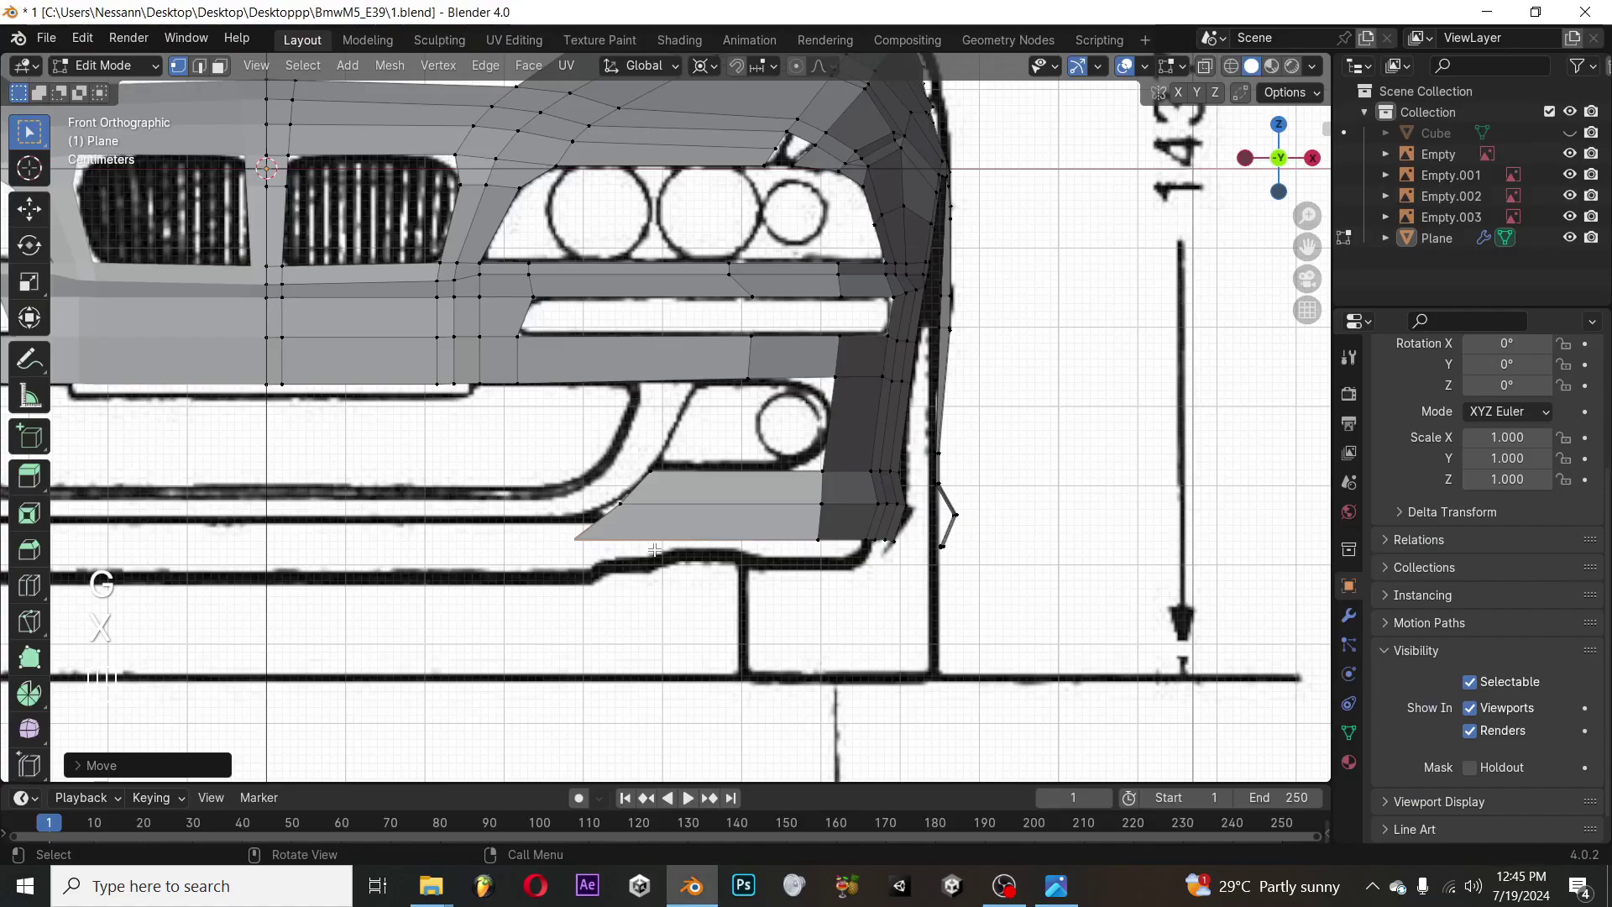
Raise the lower lip's bottom edge slightly along Z in front view, and nudge the lip's middle inner vertex along Z
key(shift)
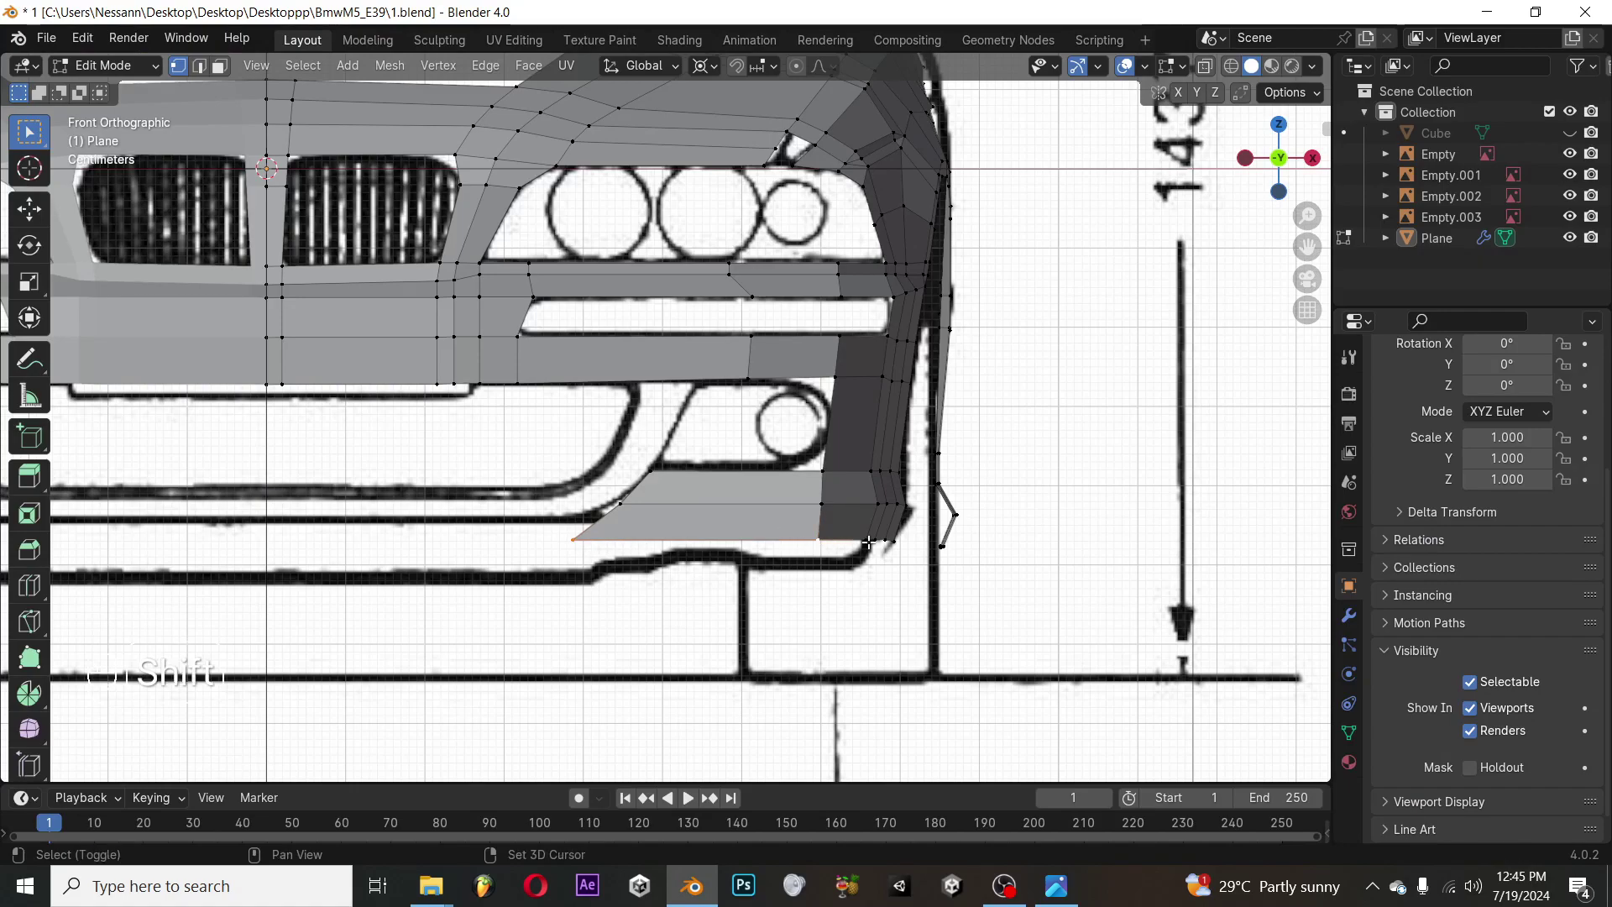
middle_drag(938, 545, 907, 520)
key(KP_1)
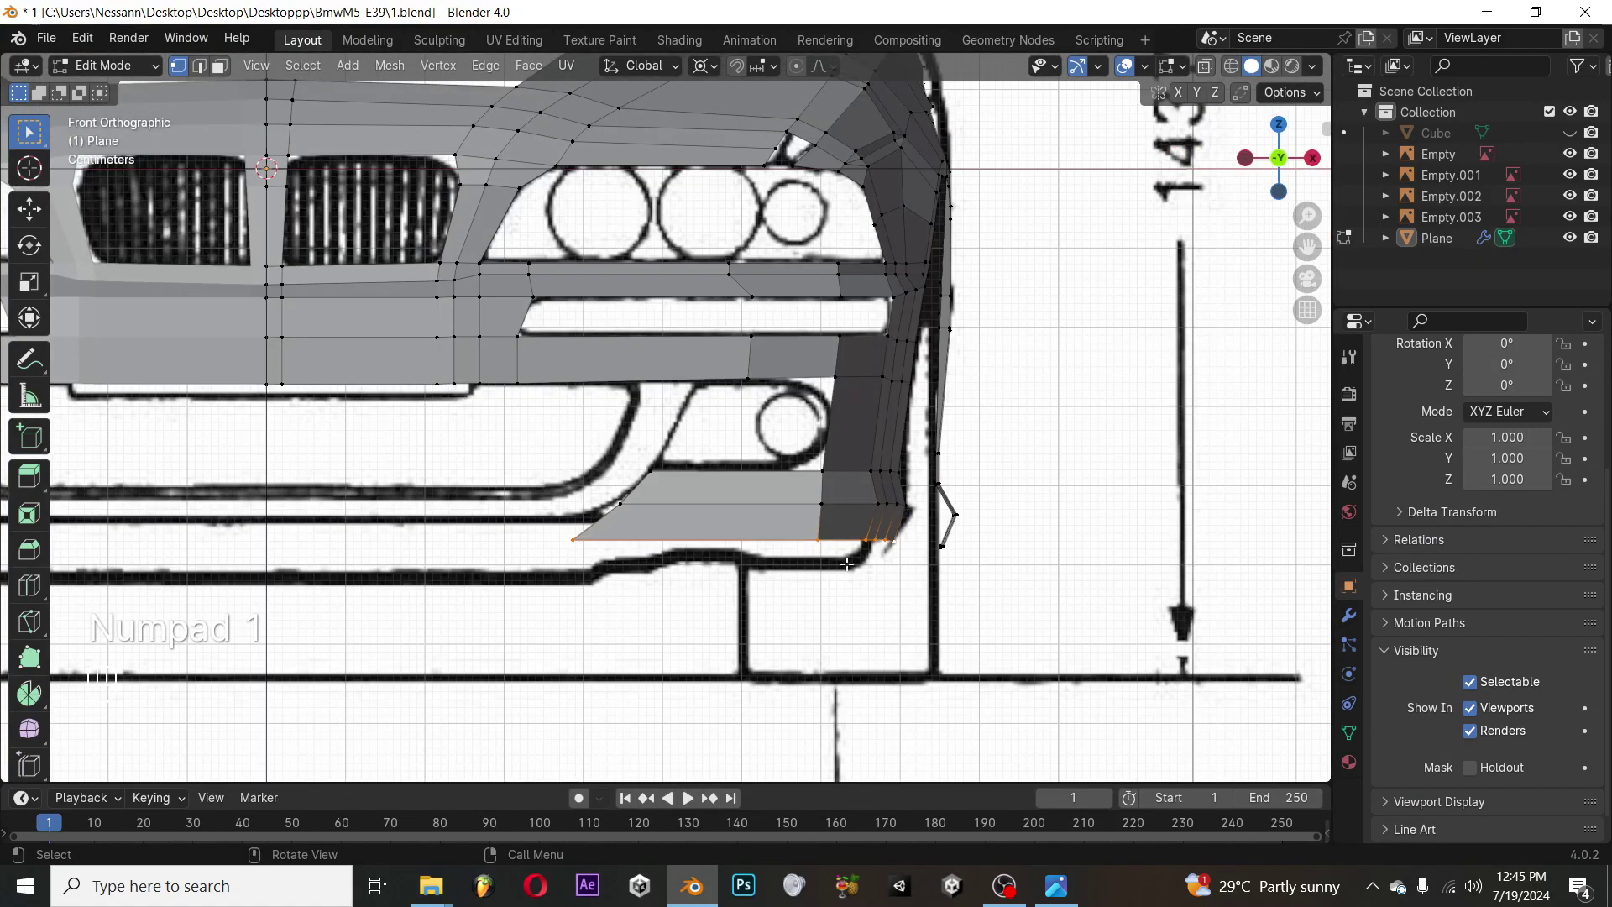
key(g)
key(z)
click(880, 508)
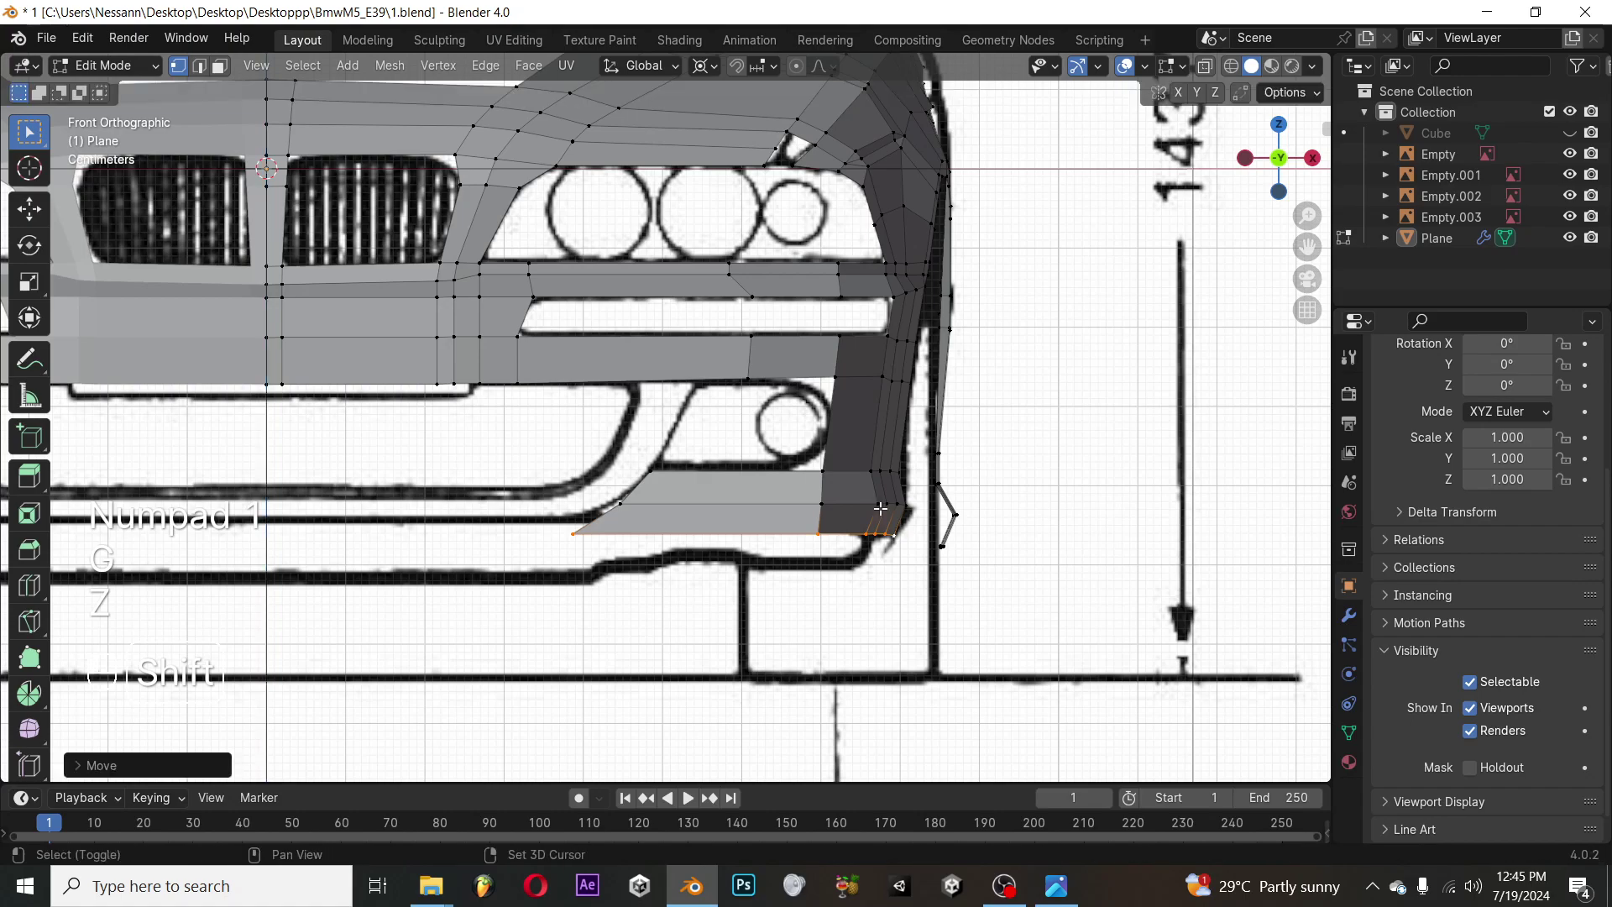
key(g)
key(z)
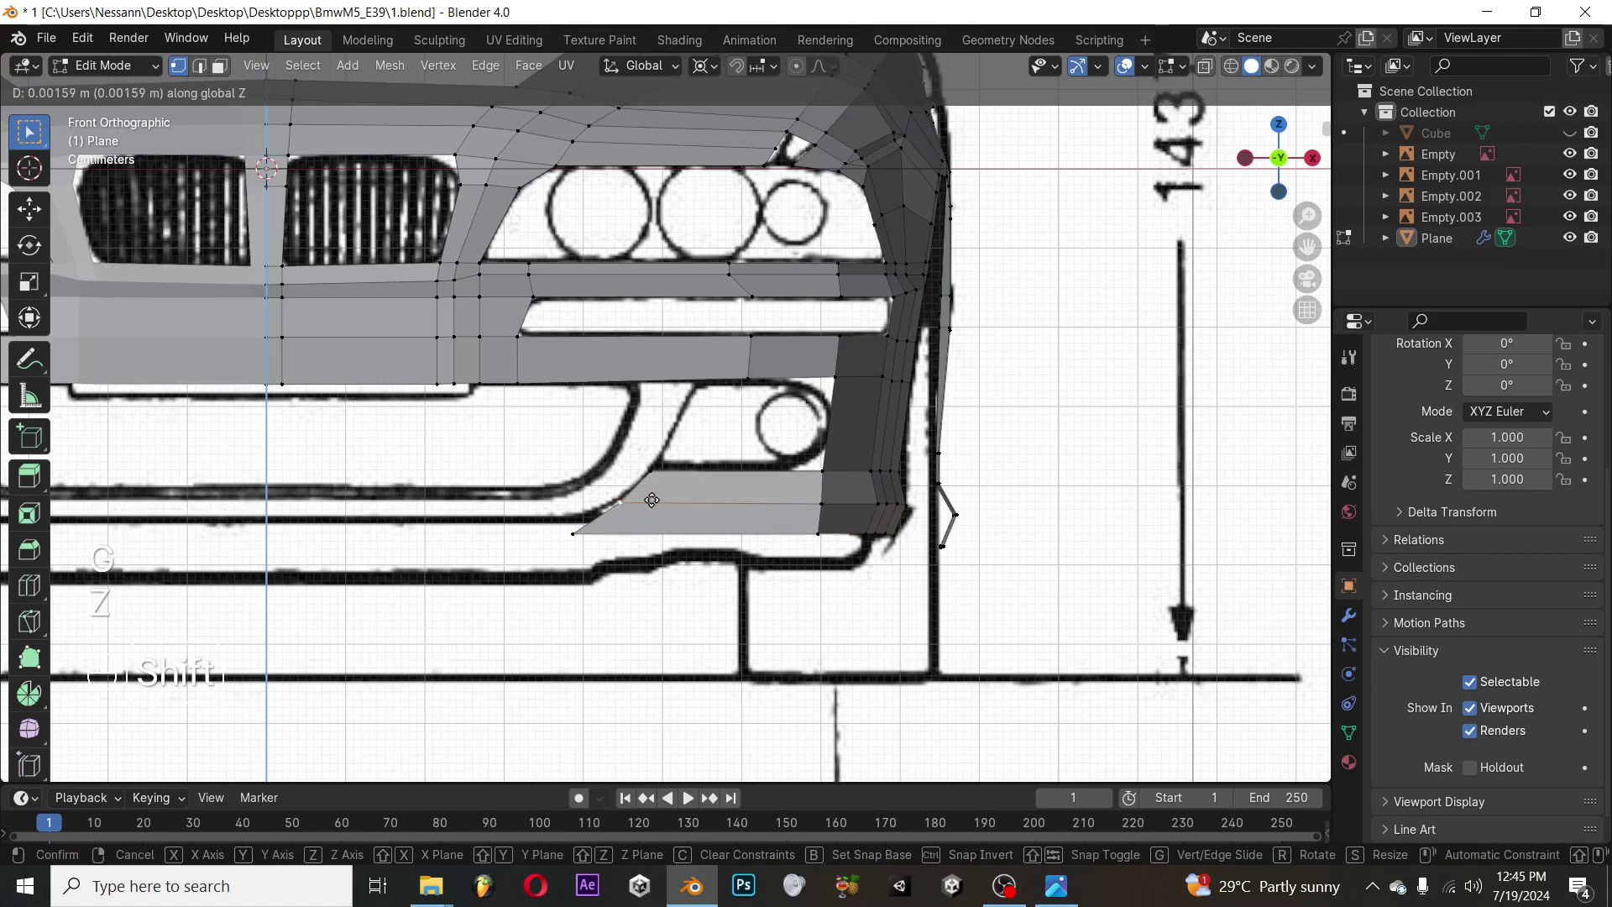
click(1001, 506)
key(KP_3)
key(Tab)
middle_drag(949, 499, 968, 543)
Select the lower lip's inner end vertices and move them forward along Y in side view to follow the blueprint
key(Tab)
key(a)
key(a)
key(c)
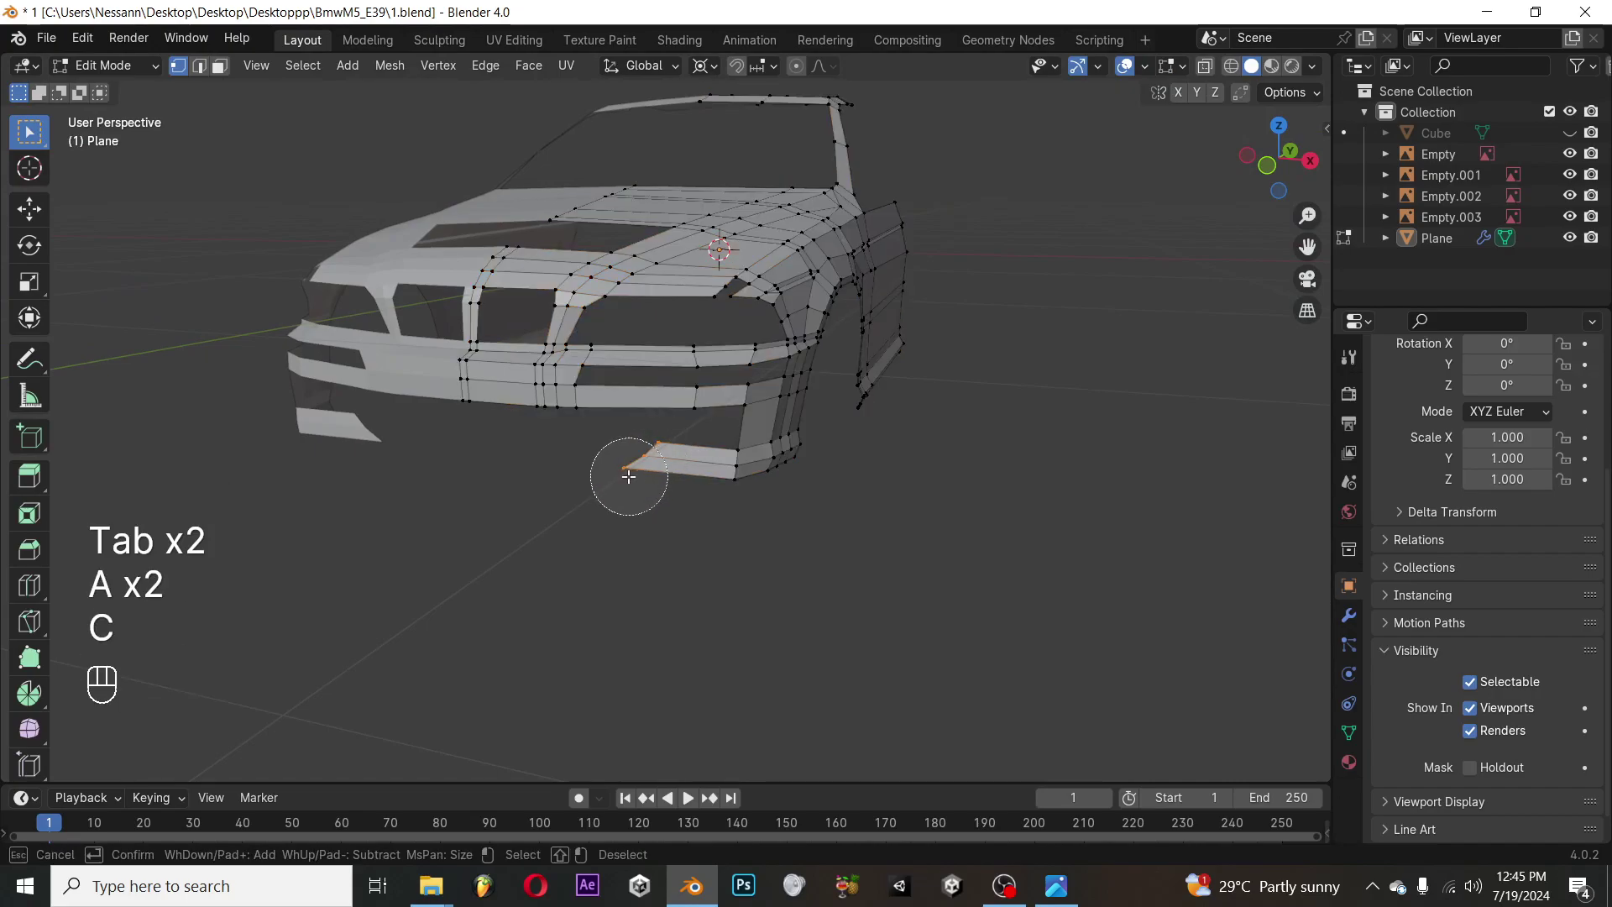
click(642, 470)
key(KP_3)
key(g)
key(y)
click(752, 522)
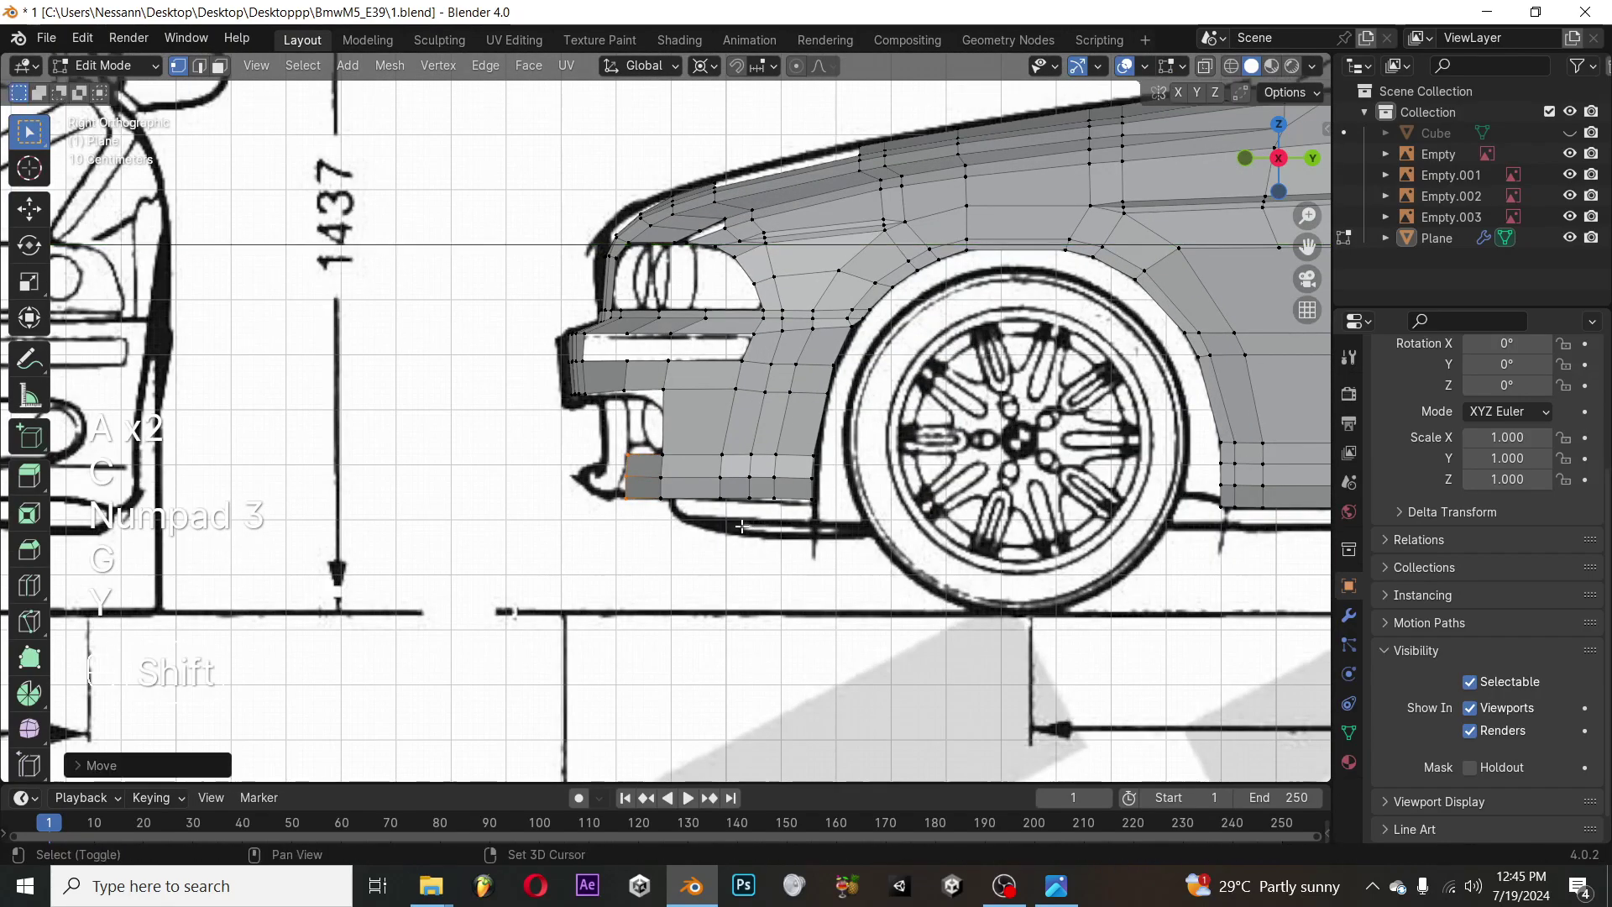
Move the lip's middle and bottom inner vertices along Y in side view so the end slants forward toward its base
shift+middle_drag(752, 522, 808, 512)
scroll(808, 511, up, 4)
click(703, 519)
key(g)
key(y)
click(754, 538)
shift+click(699, 561)
key(g)
key(y)
click(592, 567)
key(Tab)
middle_drag(605, 558, 849, 514)
key(KP_3)
key(Tab)
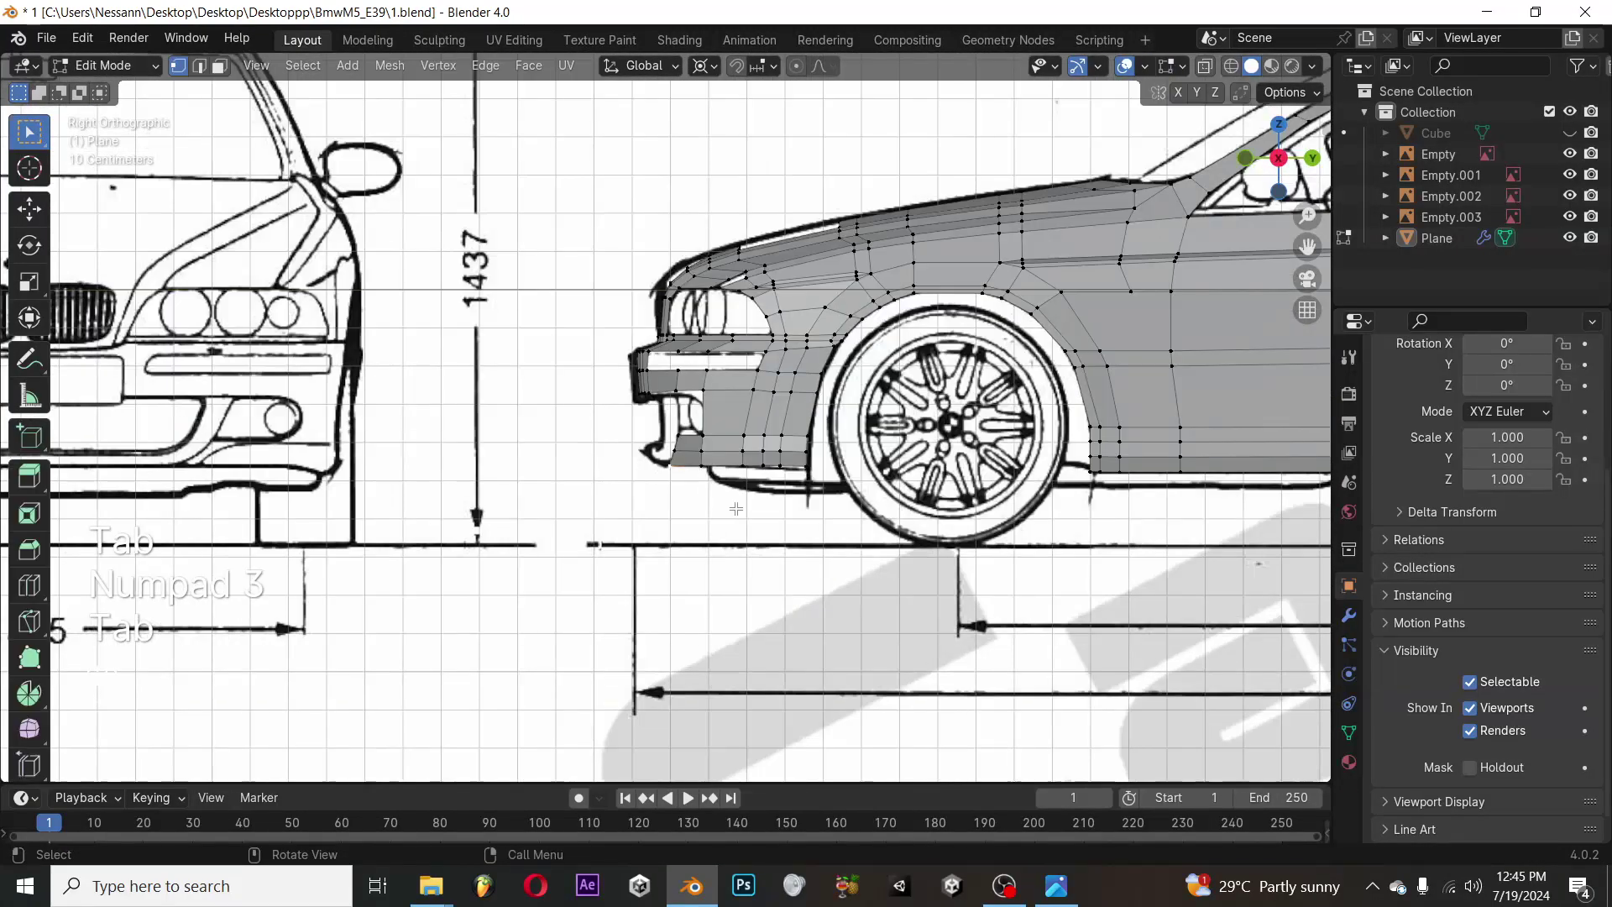
Add a vertical loop cut across the inner part of the lower lip and move it along Y to round the lip's curve
middle_drag(742, 505, 737, 497)
key(ctrl+r)
click(736, 498)
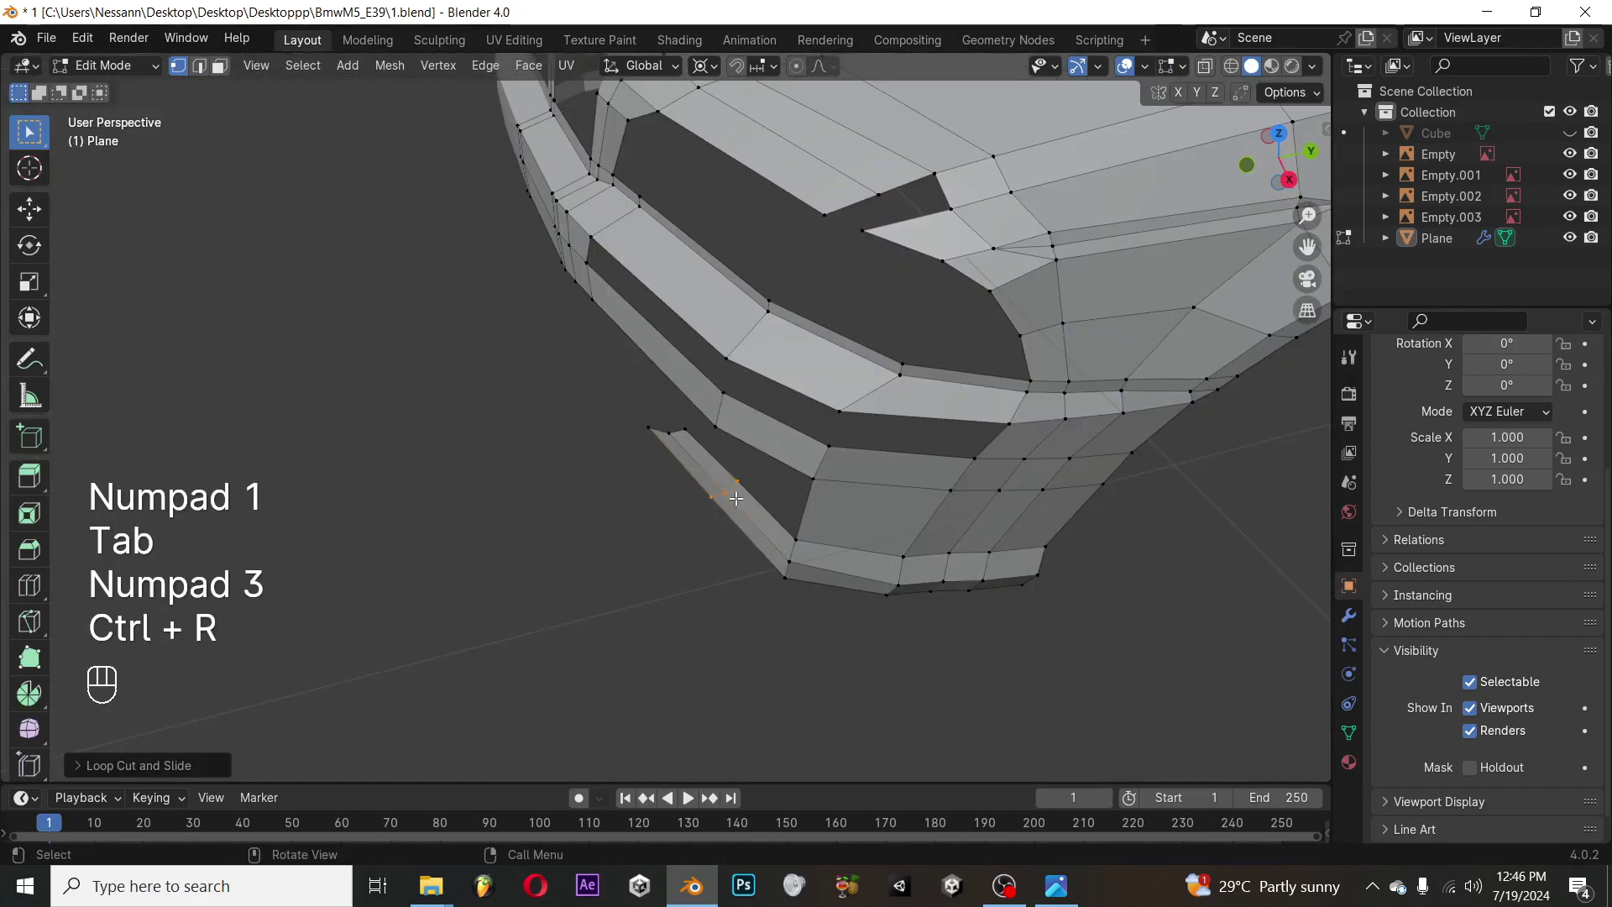
key(KP_7)
middle_drag(885, 516, 795, 389)
key(KP_1)
key(KP_3)
key(KP_7)
key(g)
key(y)
click(669, 421)
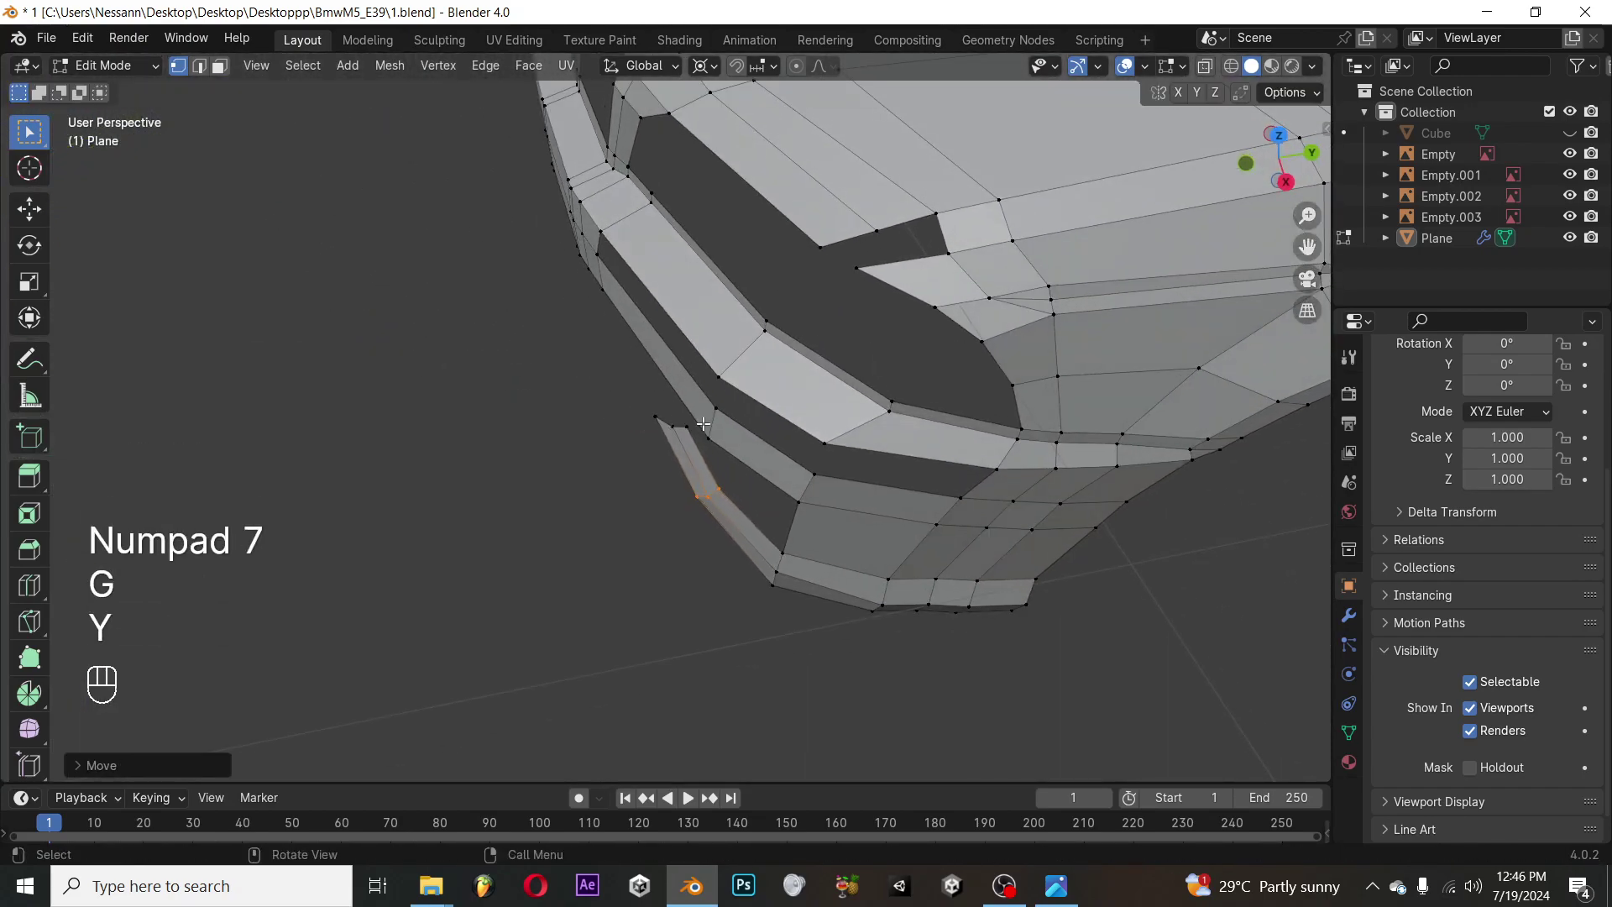
key(alt+Tab)
key(alt+Tab)
middle_drag(724, 440, 723, 561)
Add two vertical loop cuts to the bumper strip above the fog light, one in line with the lower grille opening's upper outer corner
key(Tab)
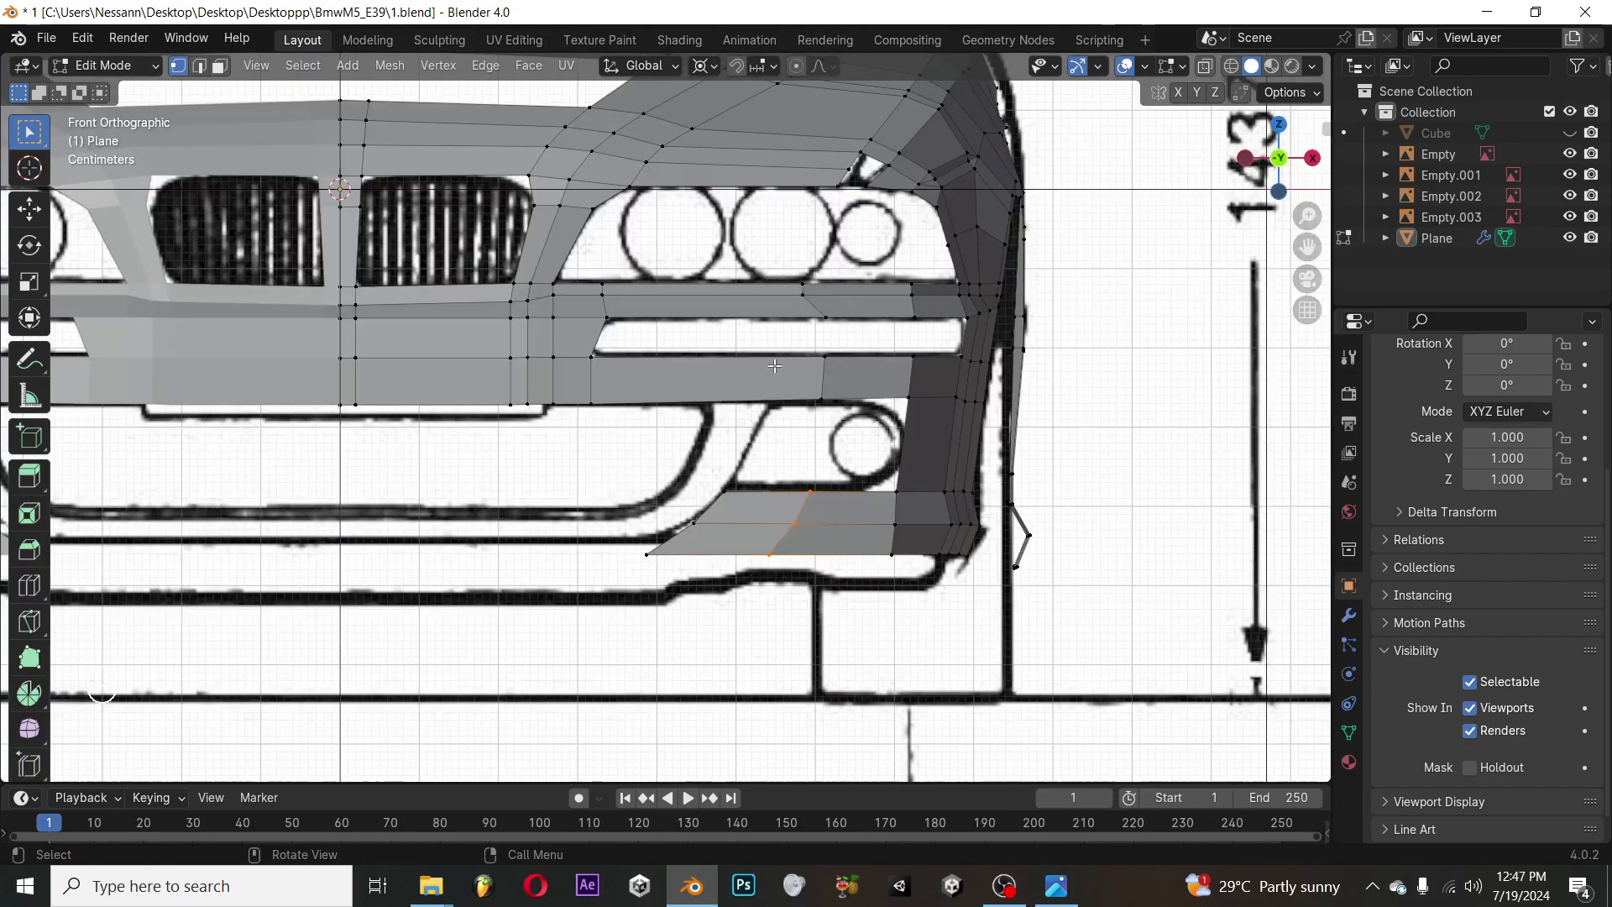
key(ctrl+r)
click(718, 375)
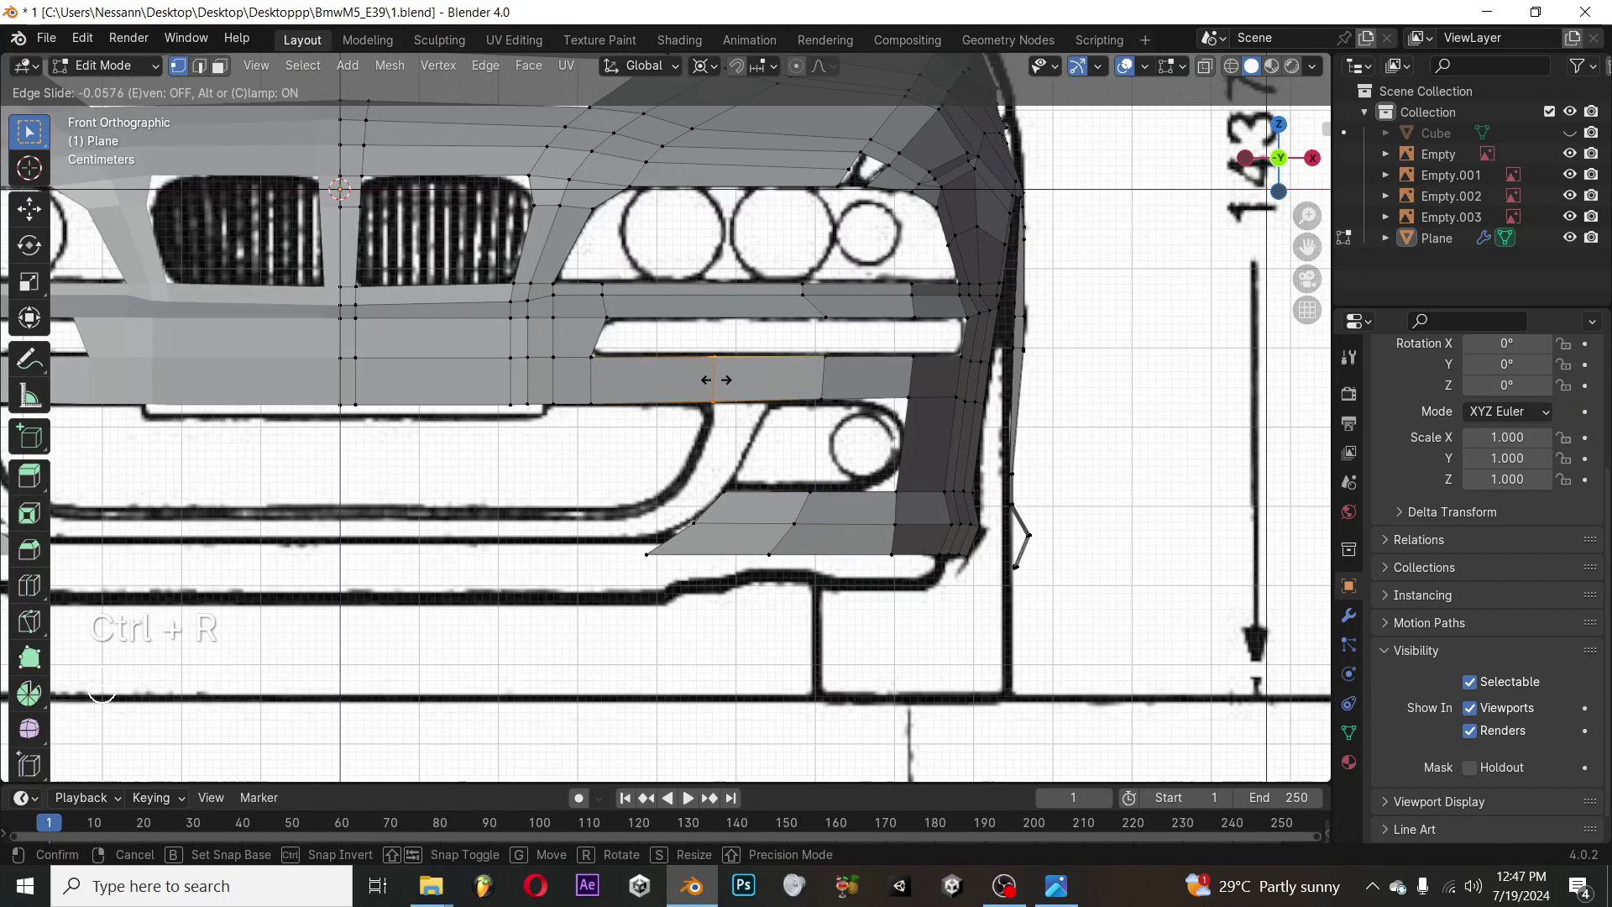
click(712, 379)
key(ctrl+r)
click(773, 376)
click(784, 404)
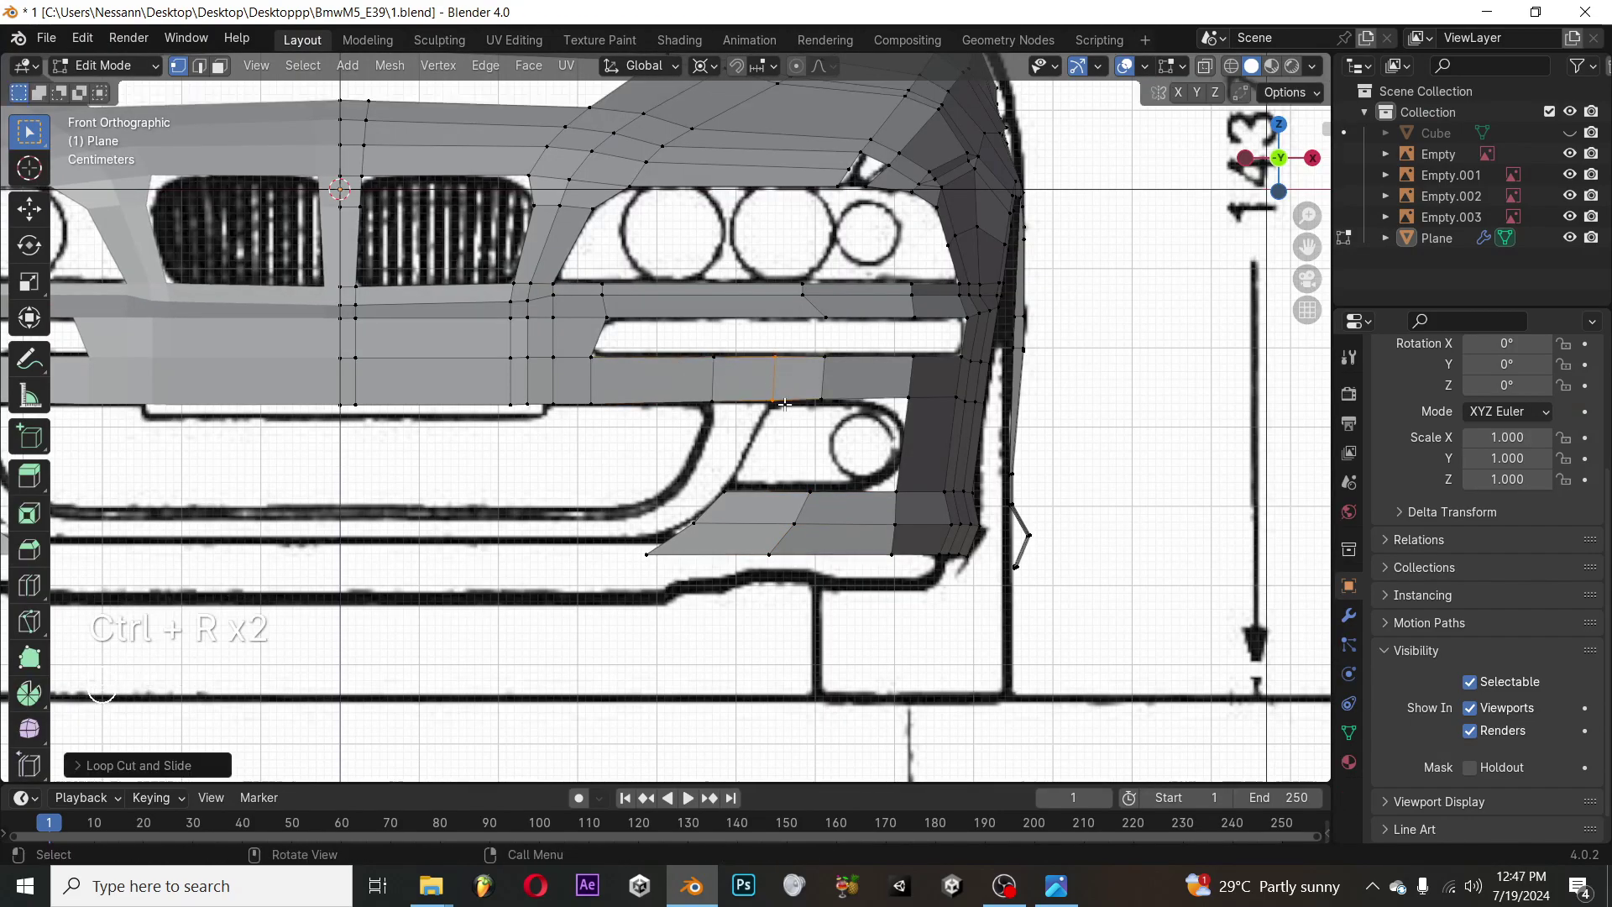
Check the new cuts in front view, clear the selection and save the file
middle_drag(804, 374, 796, 335)
key(KP_1)
scroll(784, 473, up, 4)
scroll(795, 335, down, 5)
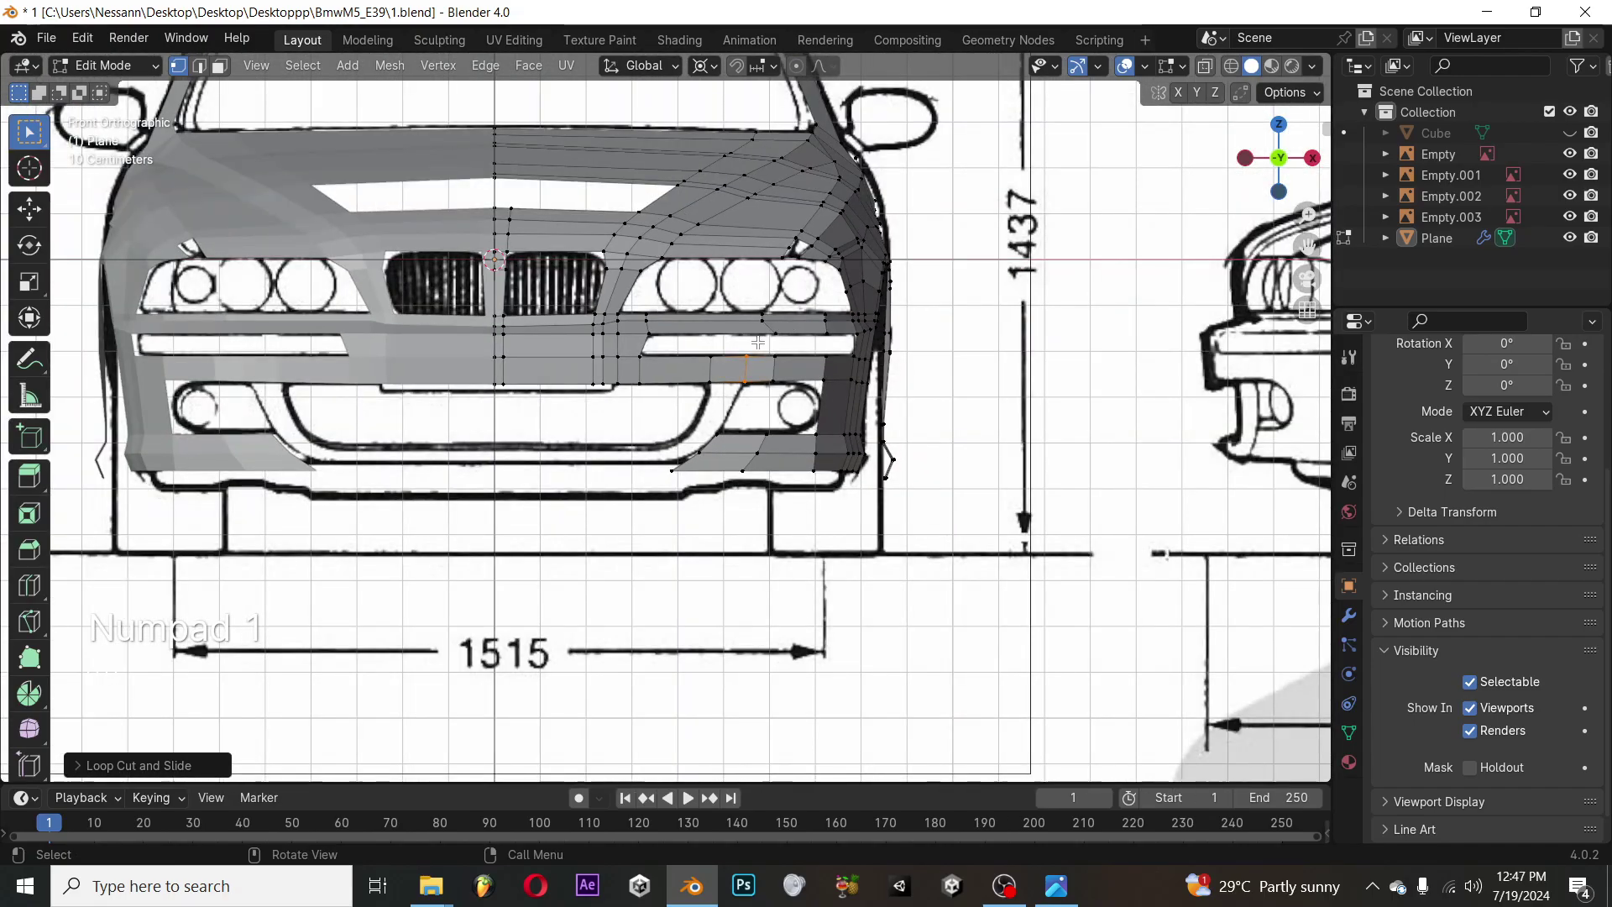
key(a)
key(a)
key(ctrl+s)
Extrude the bumper strip's lower vertex at the grille opening's corner downward along the opening's slanted outline in front view
scroll(786, 415, up, 3)
middle_drag(786, 415, 605, 393)
key(KP_1)
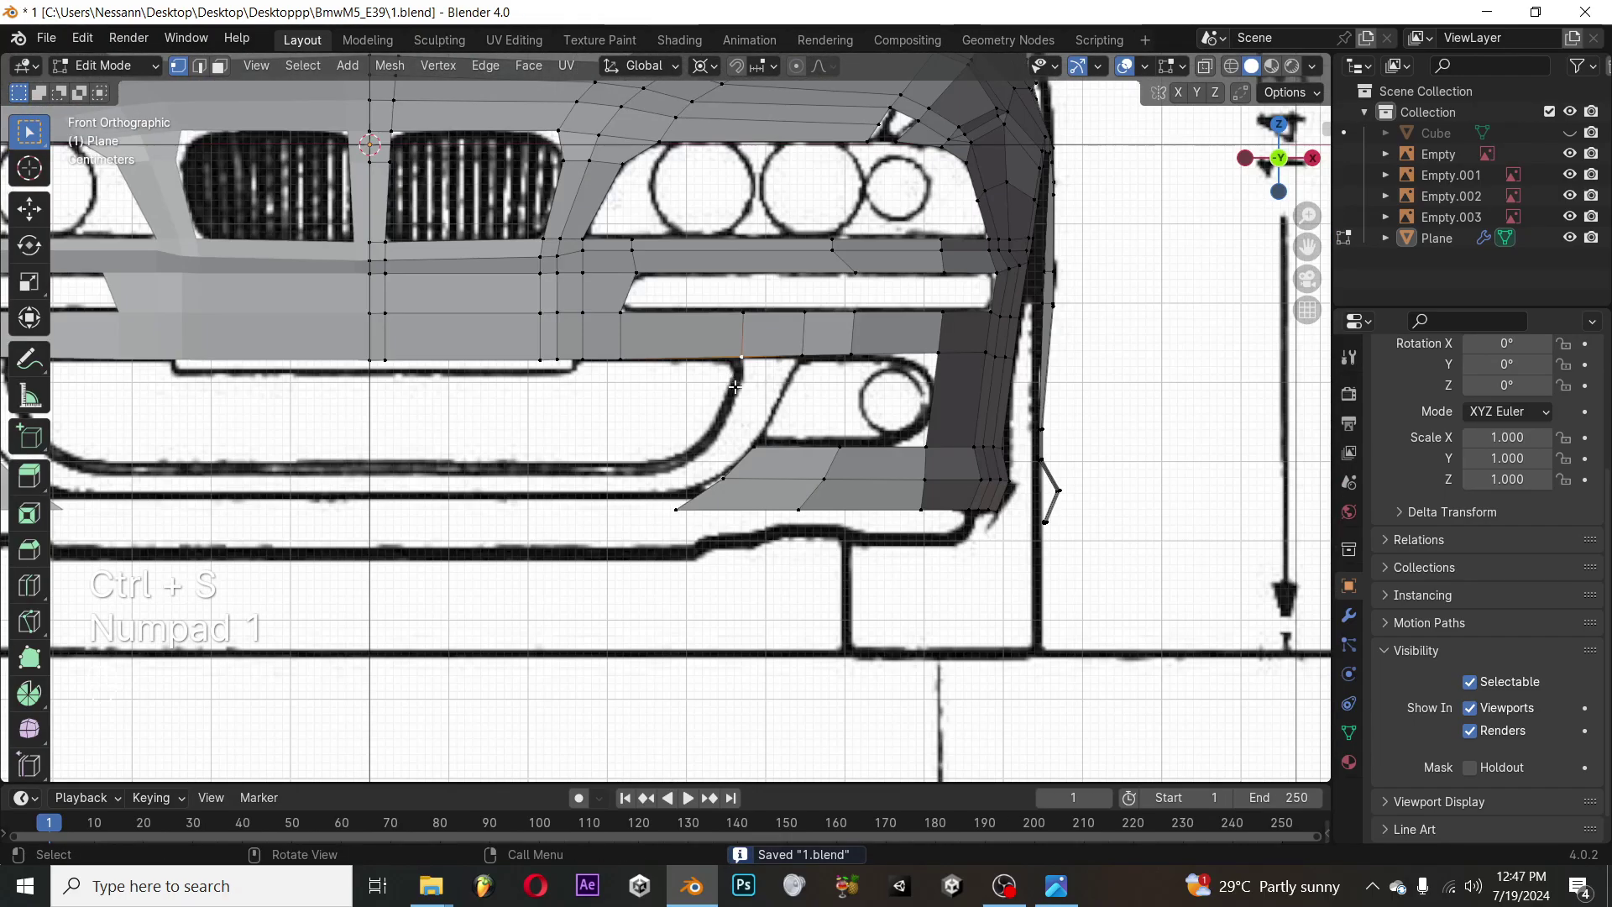
scroll(764, 380, up, 3)
middle_drag(783, 343, 593, 414)
key(KP_1)
key(e)
key(shift)
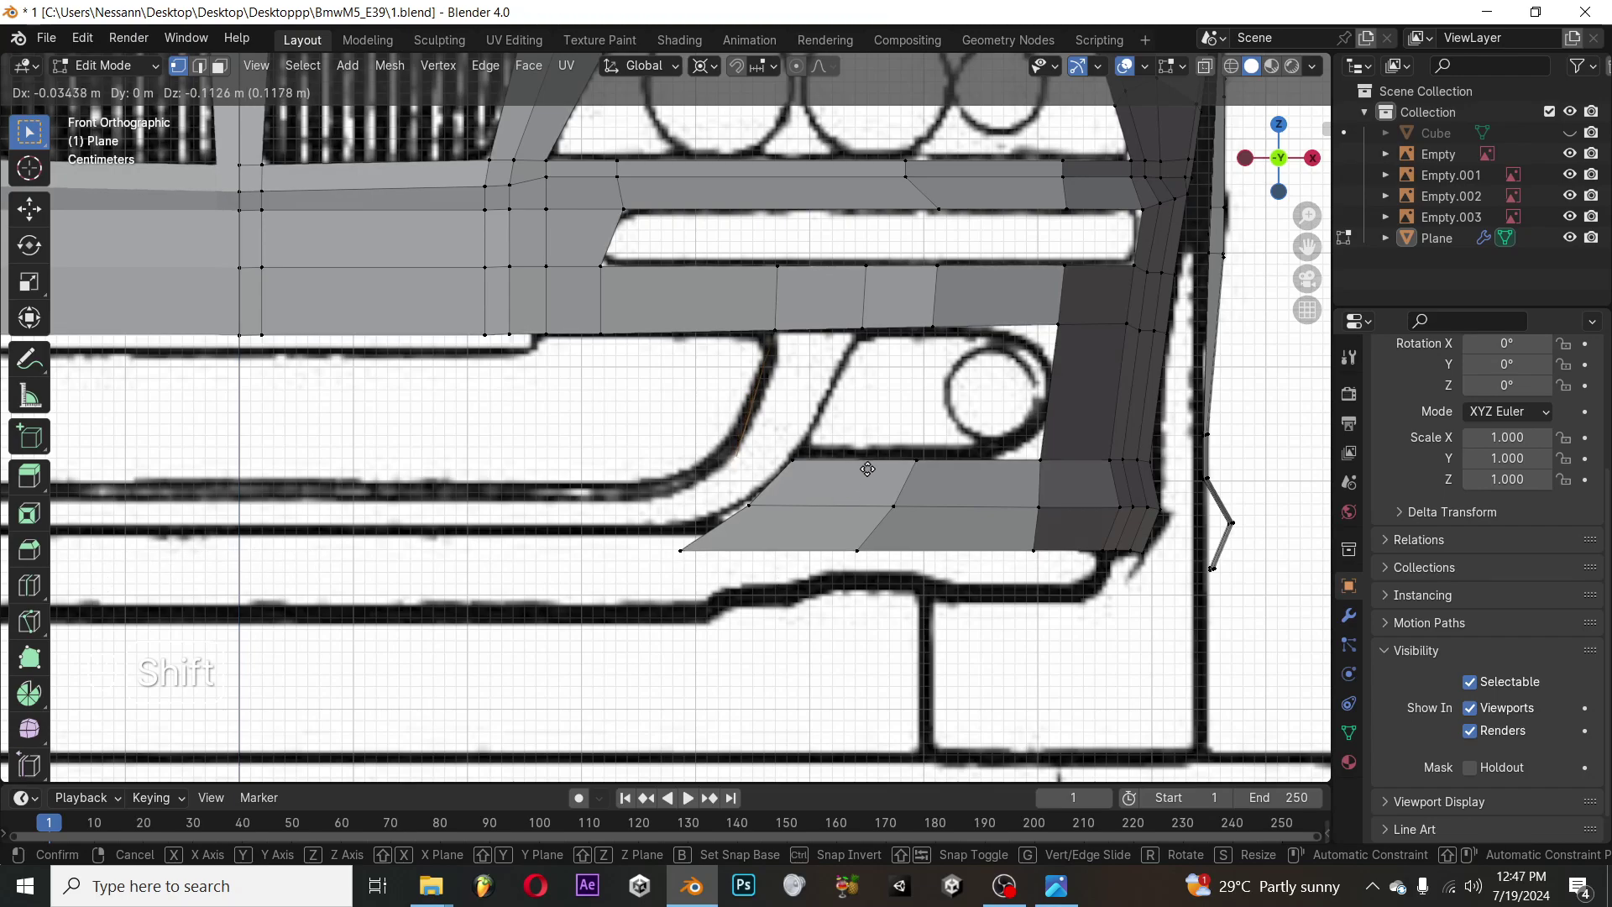
click(880, 421)
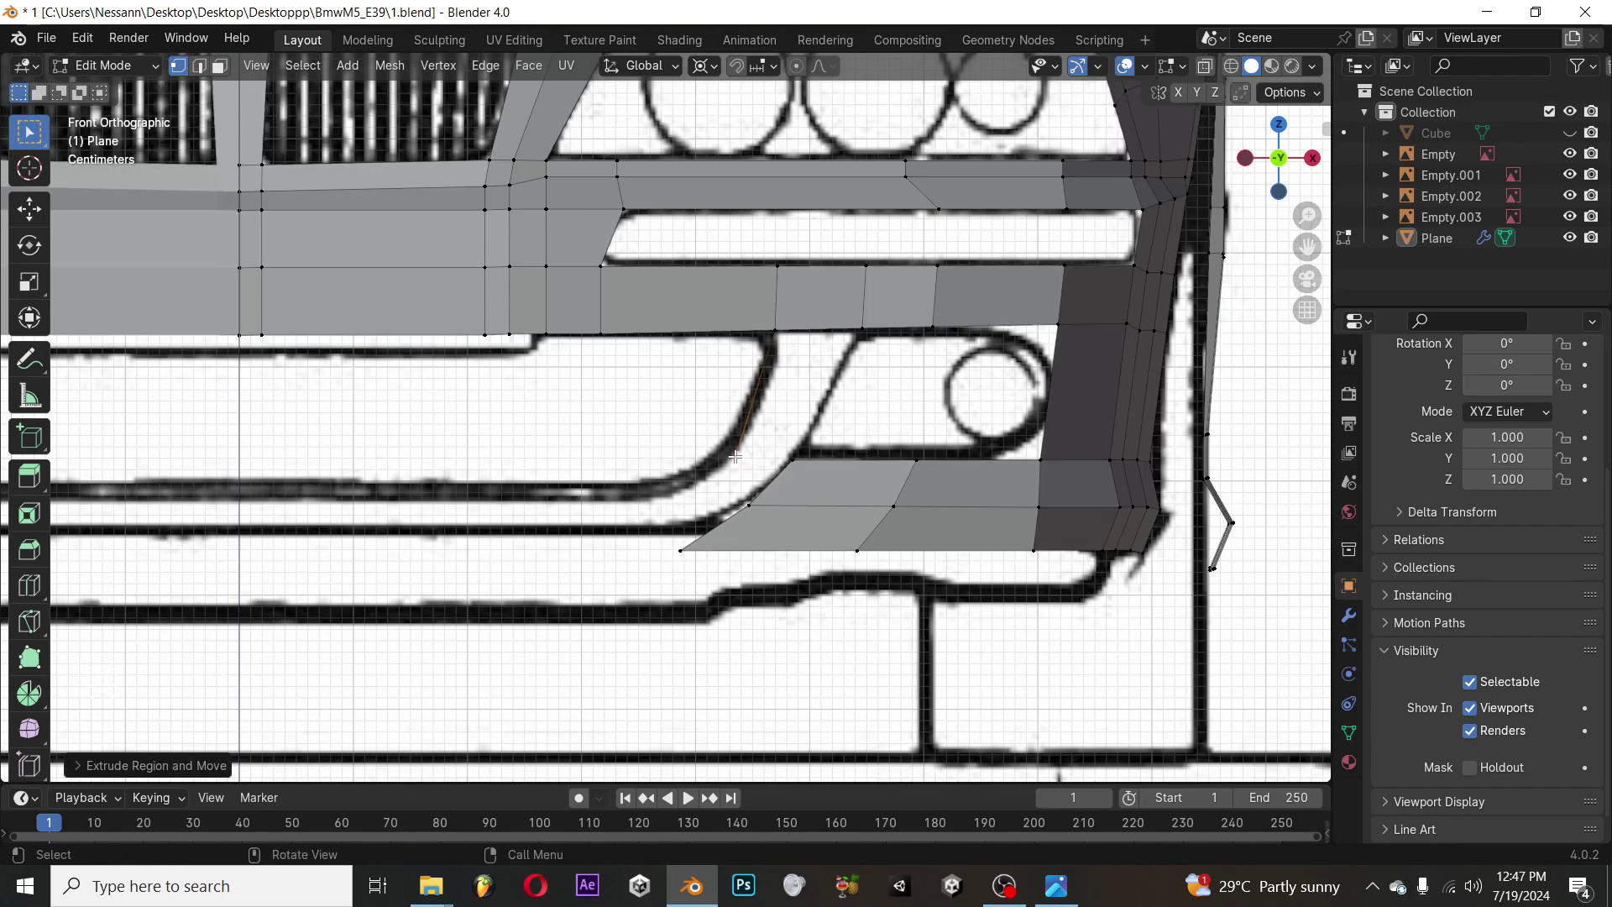
Continue the edge chain around the grille opening's lower corner, and extrude it along X toward the car's centre
key(KP_3)
key(KP_1)
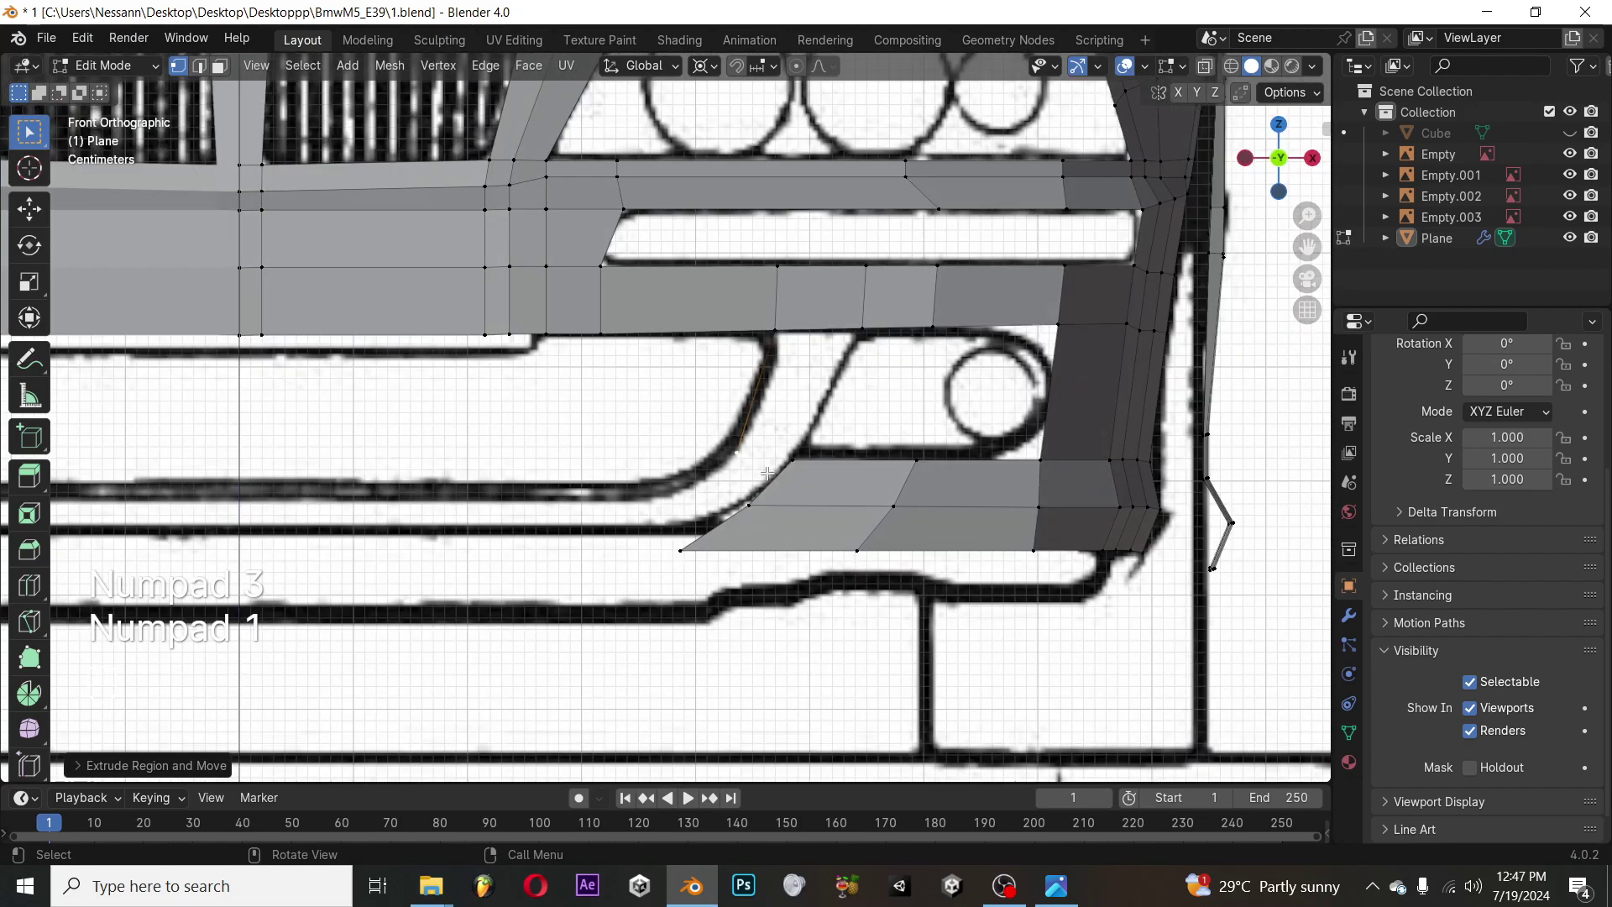
key(e)
key(shift)
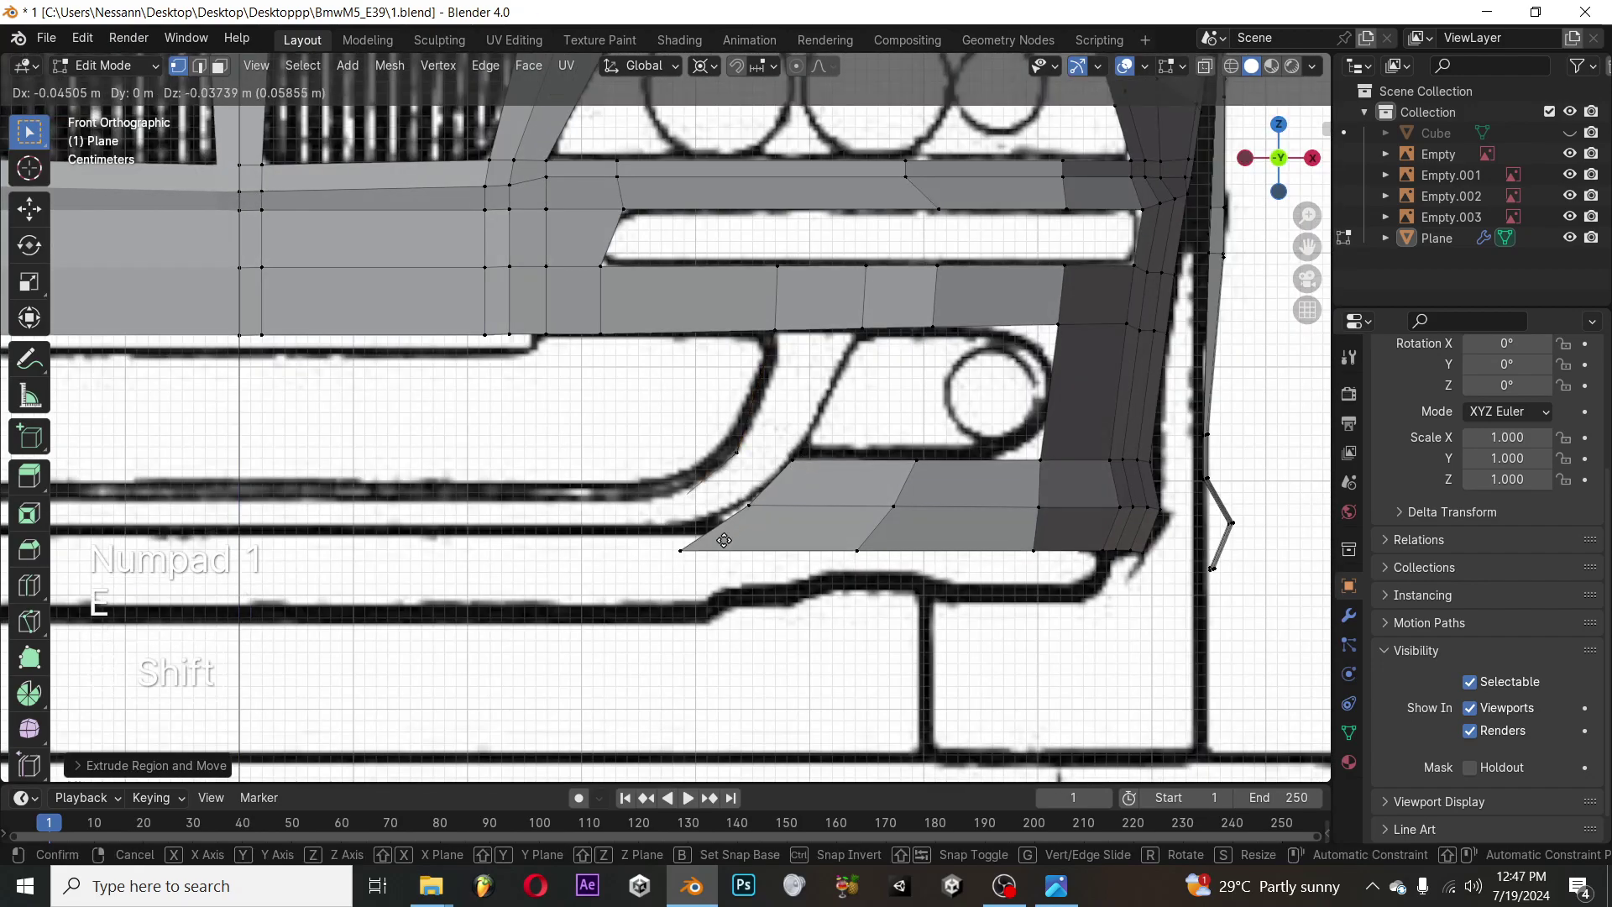
click(590, 562)
key(KP_3)
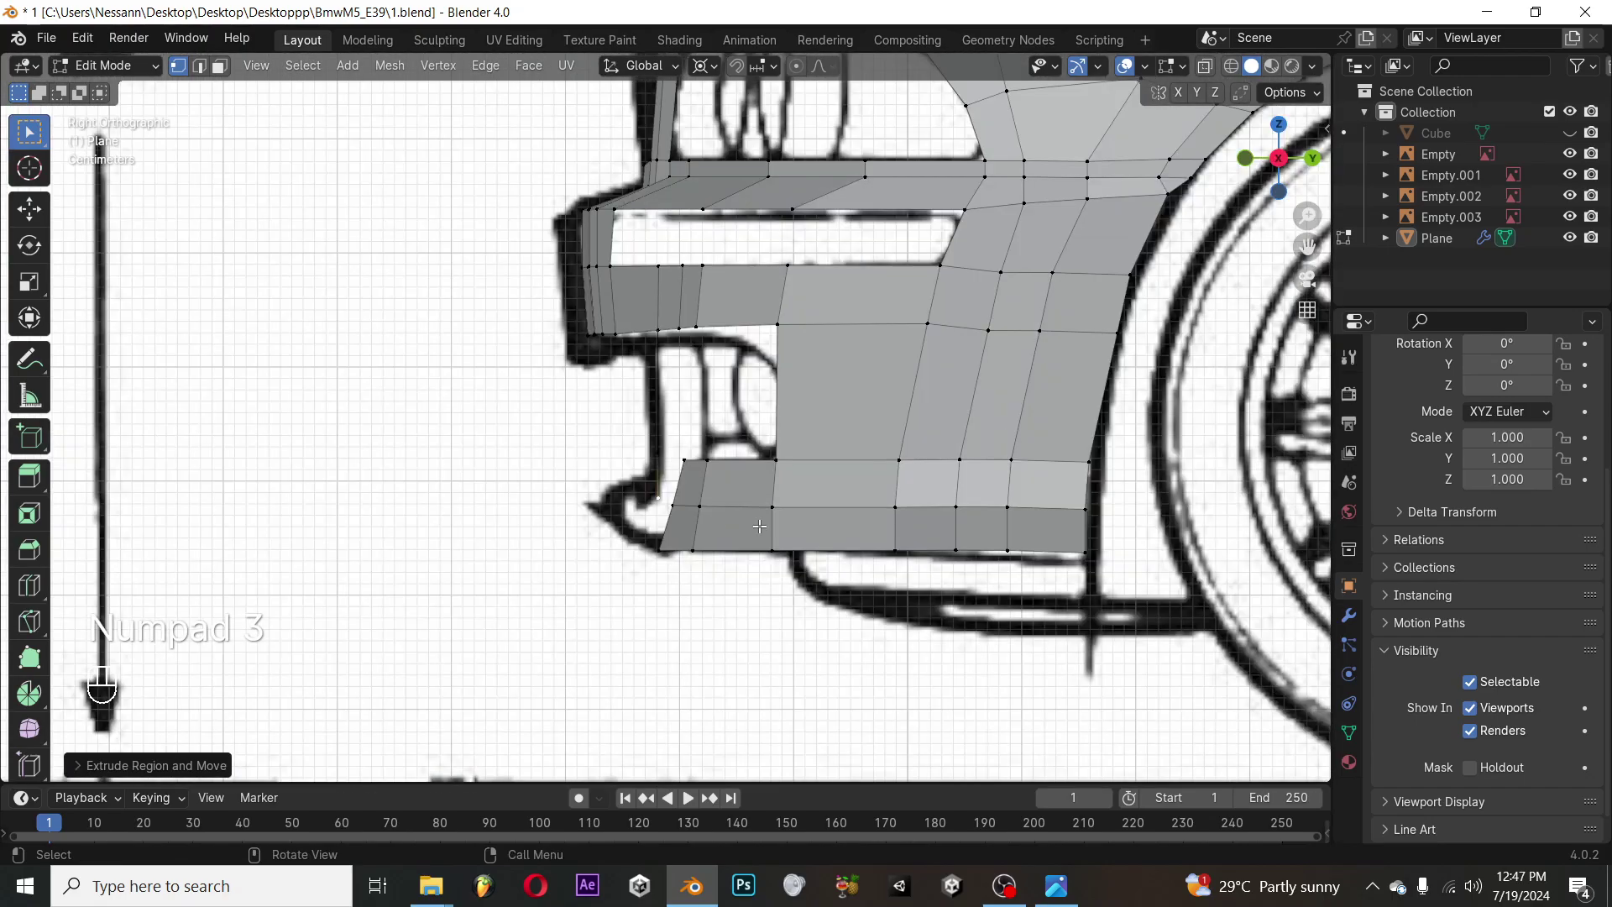
key(KP_1)
key(e)
key(x)
click(573, 518)
Move the edge chain's end vertex along Y in side view, and compare the opening's outline with the reference photo
key(KP_3)
key(g)
key(y)
key(shift)
click(630, 555)
middle_drag(630, 556, 742, 455)
key(Tab)
key(alt+Tab)
key(alt+Tab)
key(KP_1)
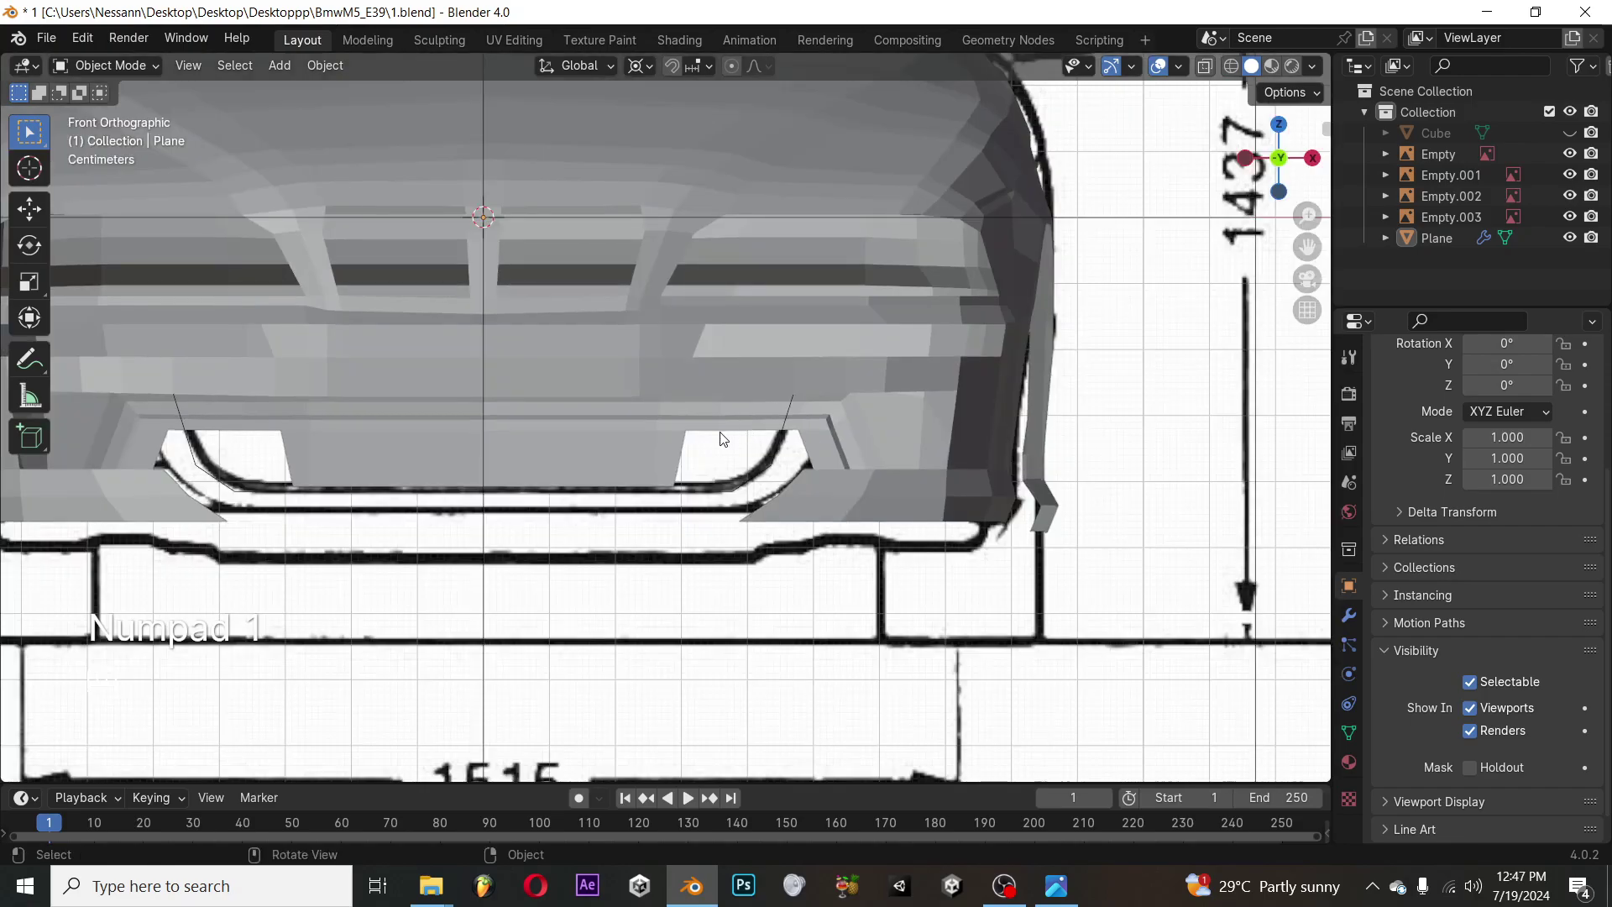
Extrude the grille opening's slanted side edge along X toward the fog light to form a strut, and adjust its outer edge along Y
key(KP_3)
key(Tab)
scroll(712, 447, up, 3)
middle_drag(712, 447, 760, 422)
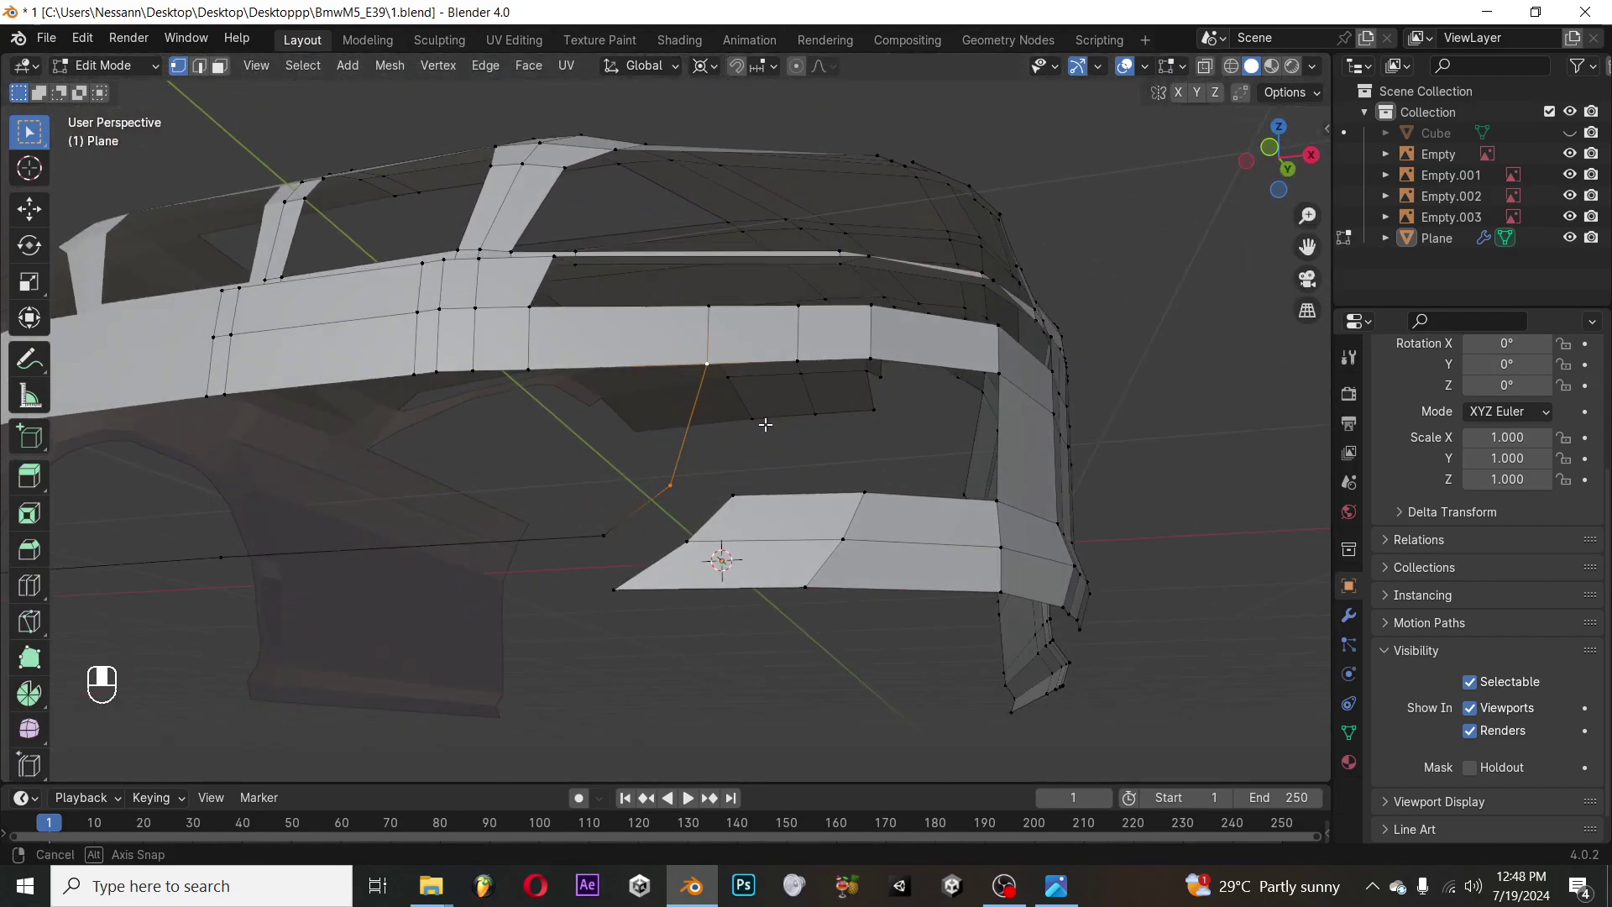
key(e)
key(x)
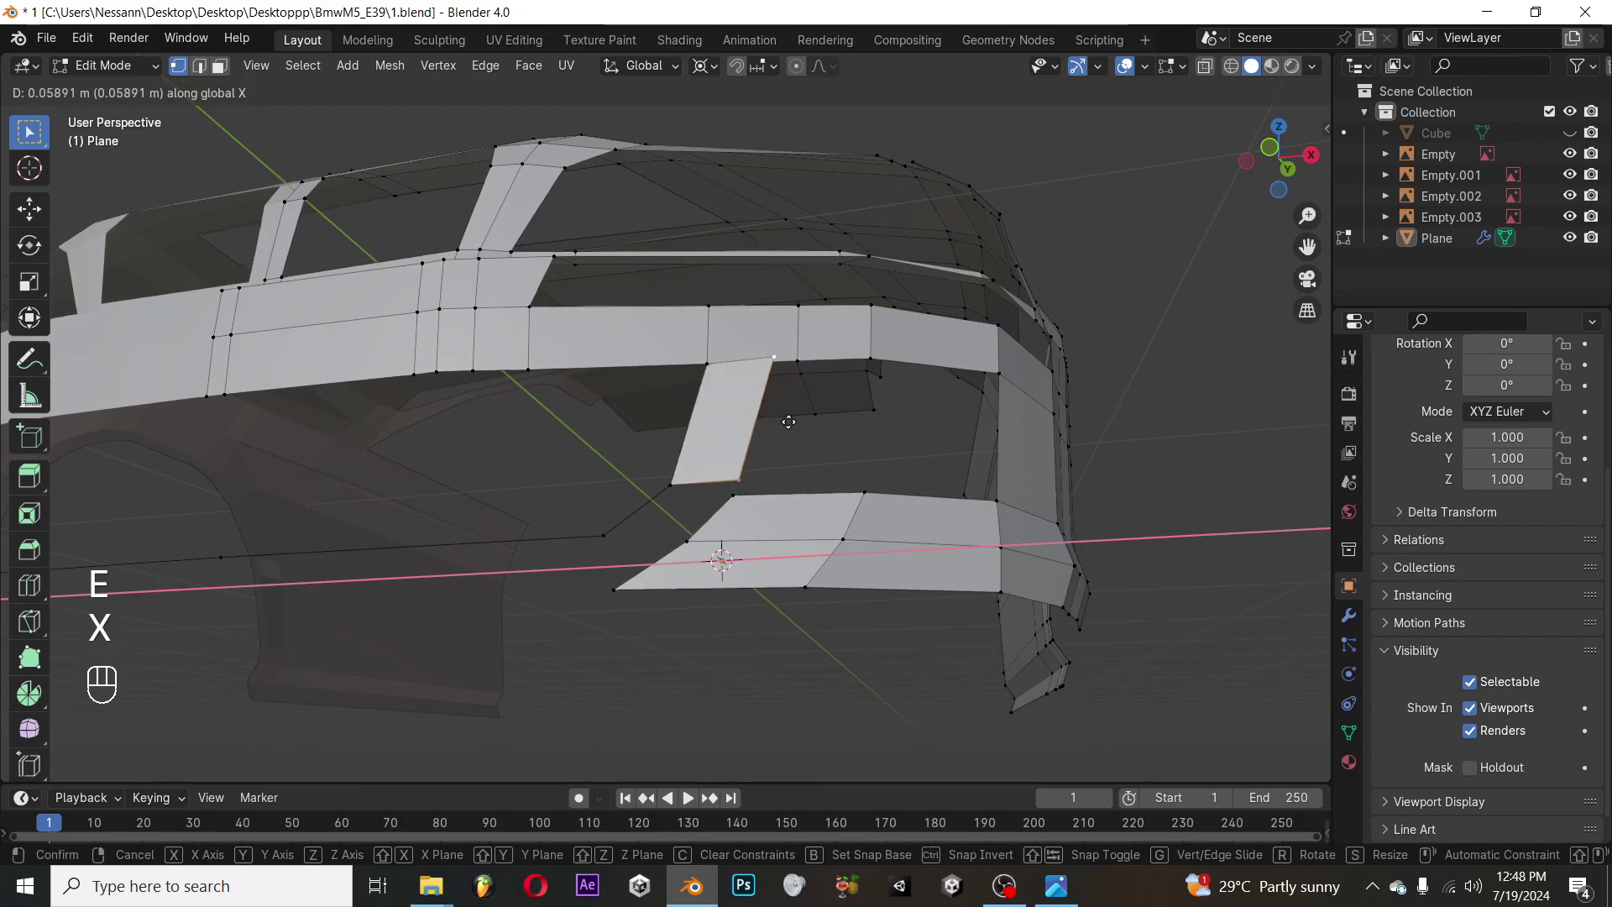
click(675, 424)
middle_drag(675, 424, 671, 516)
key(g)
key(y)
middle_drag(793, 449, 847, 357)
key(KP_1)
scroll(924, 411, up, 3)
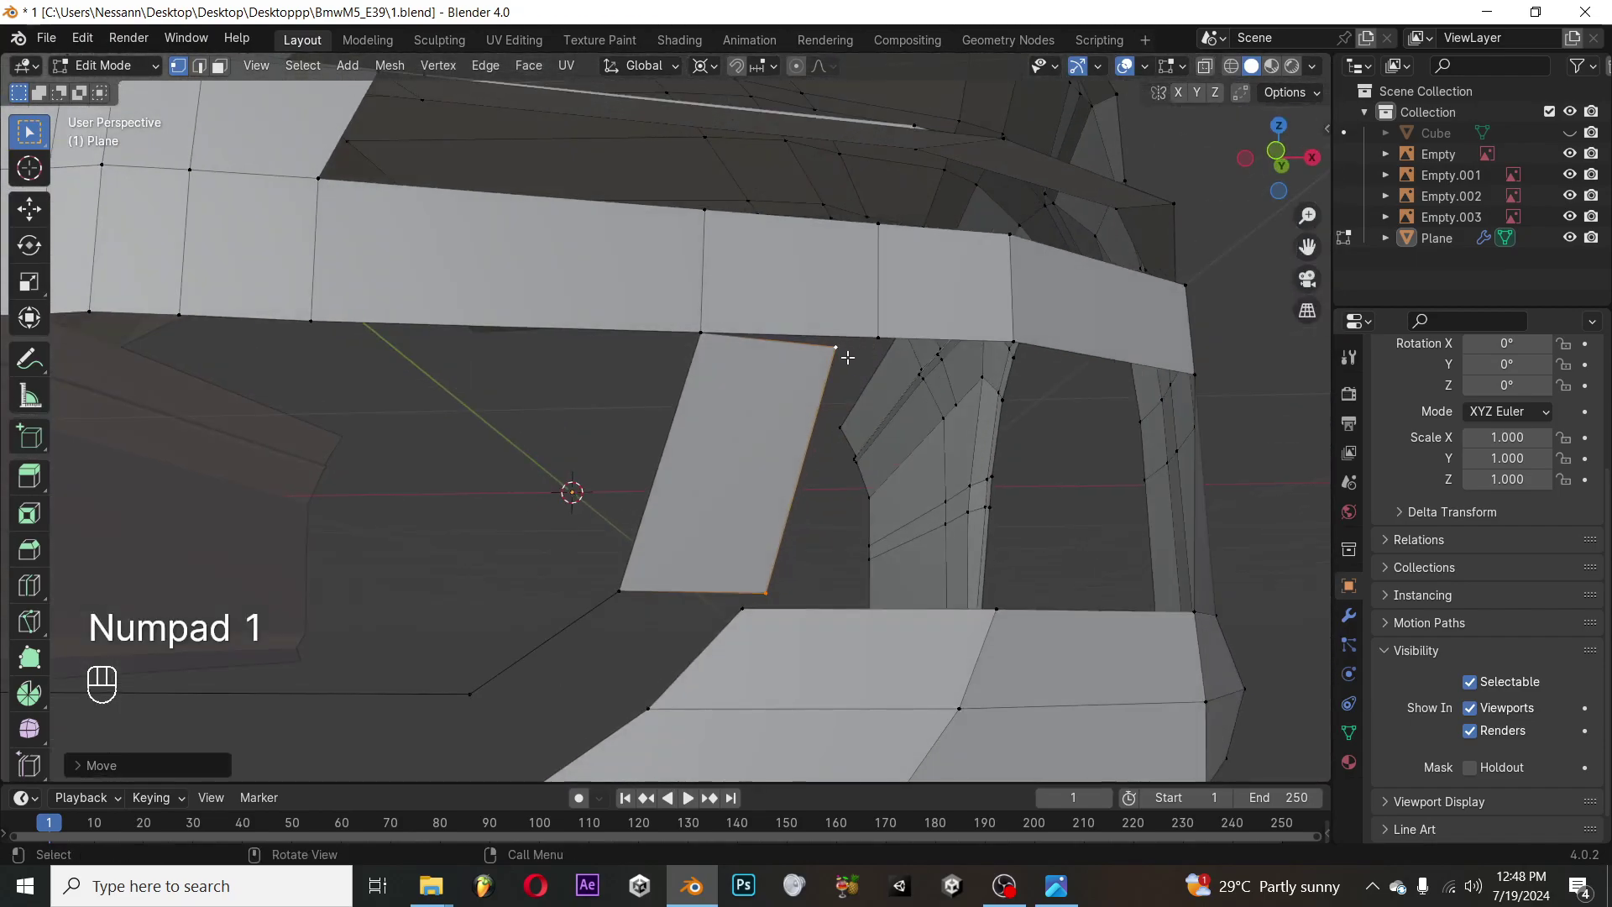
Move the strut's upper outer vertex along X and reposition its lower outer vertex to match the fog light recess's inner outline
key(KP_1)
key(g)
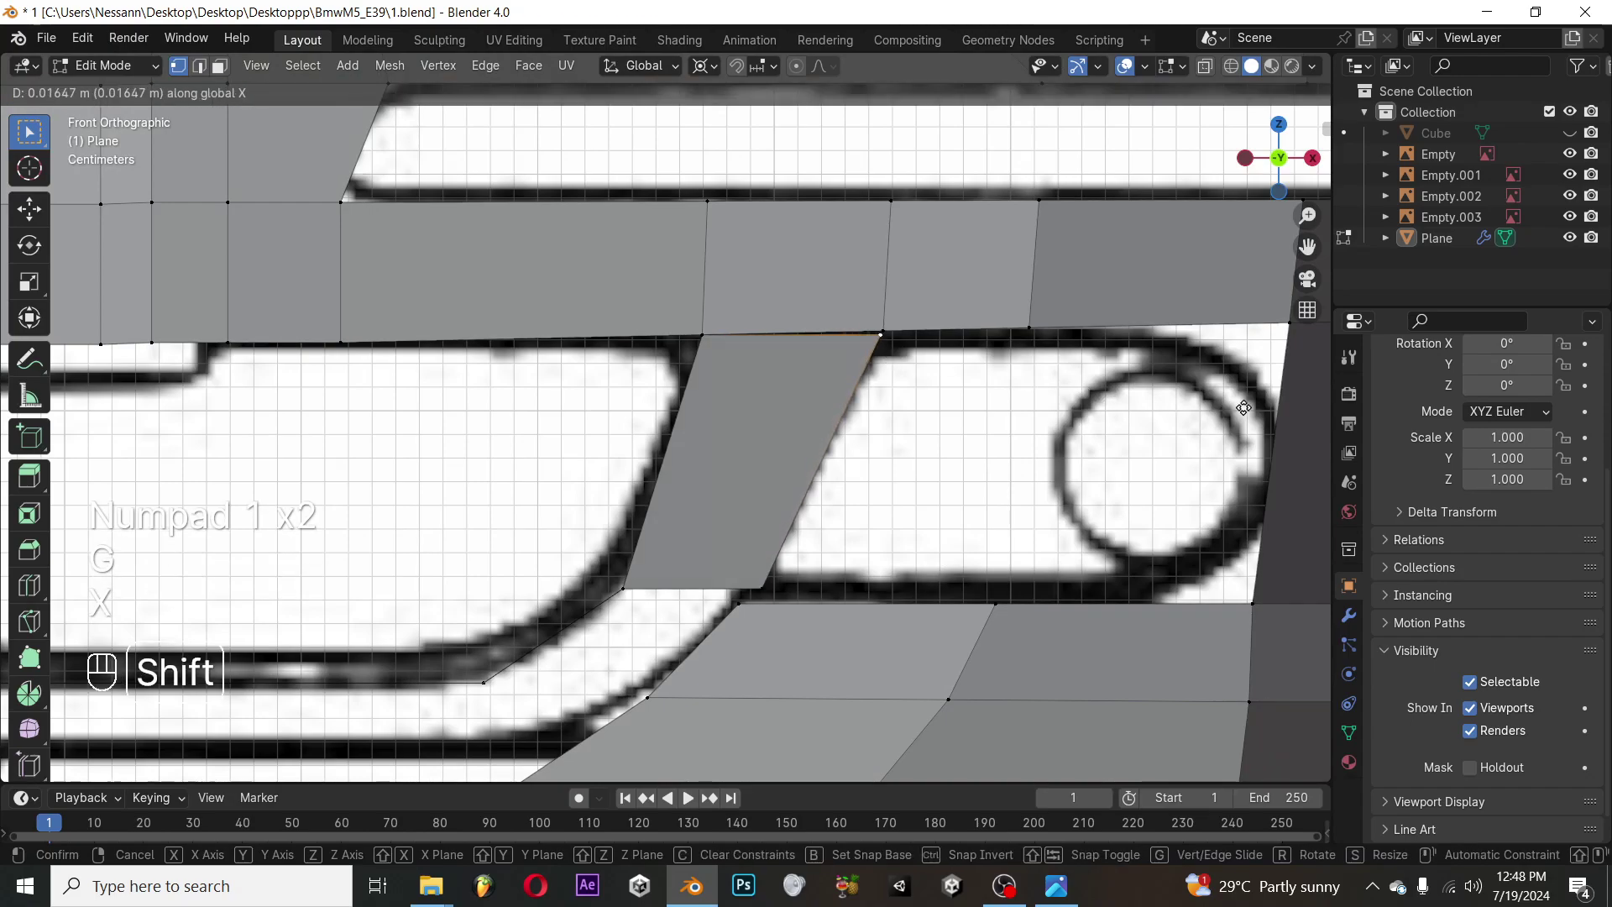
click(1278, 409)
key(g)
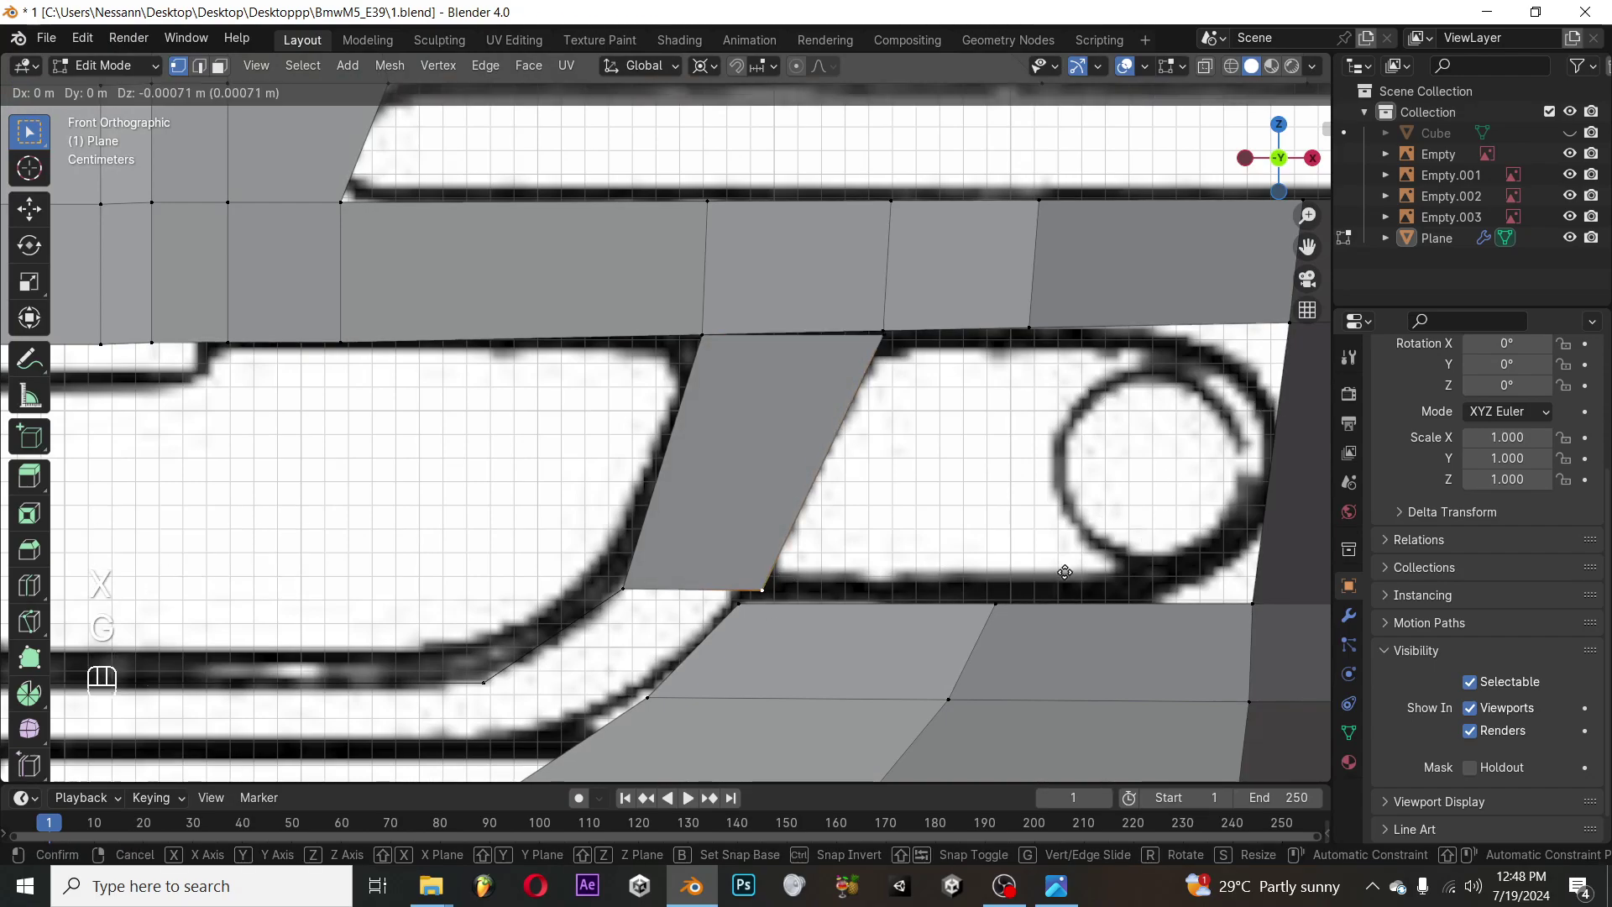
click(908, 610)
Fill the narrow gap between the strut's top edge and the bumper strip with a face, and compare with the reference photo
middle_drag(907, 609, 775, 432)
alt+middle_click(752, 394)
scroll(762, 414, up, 3)
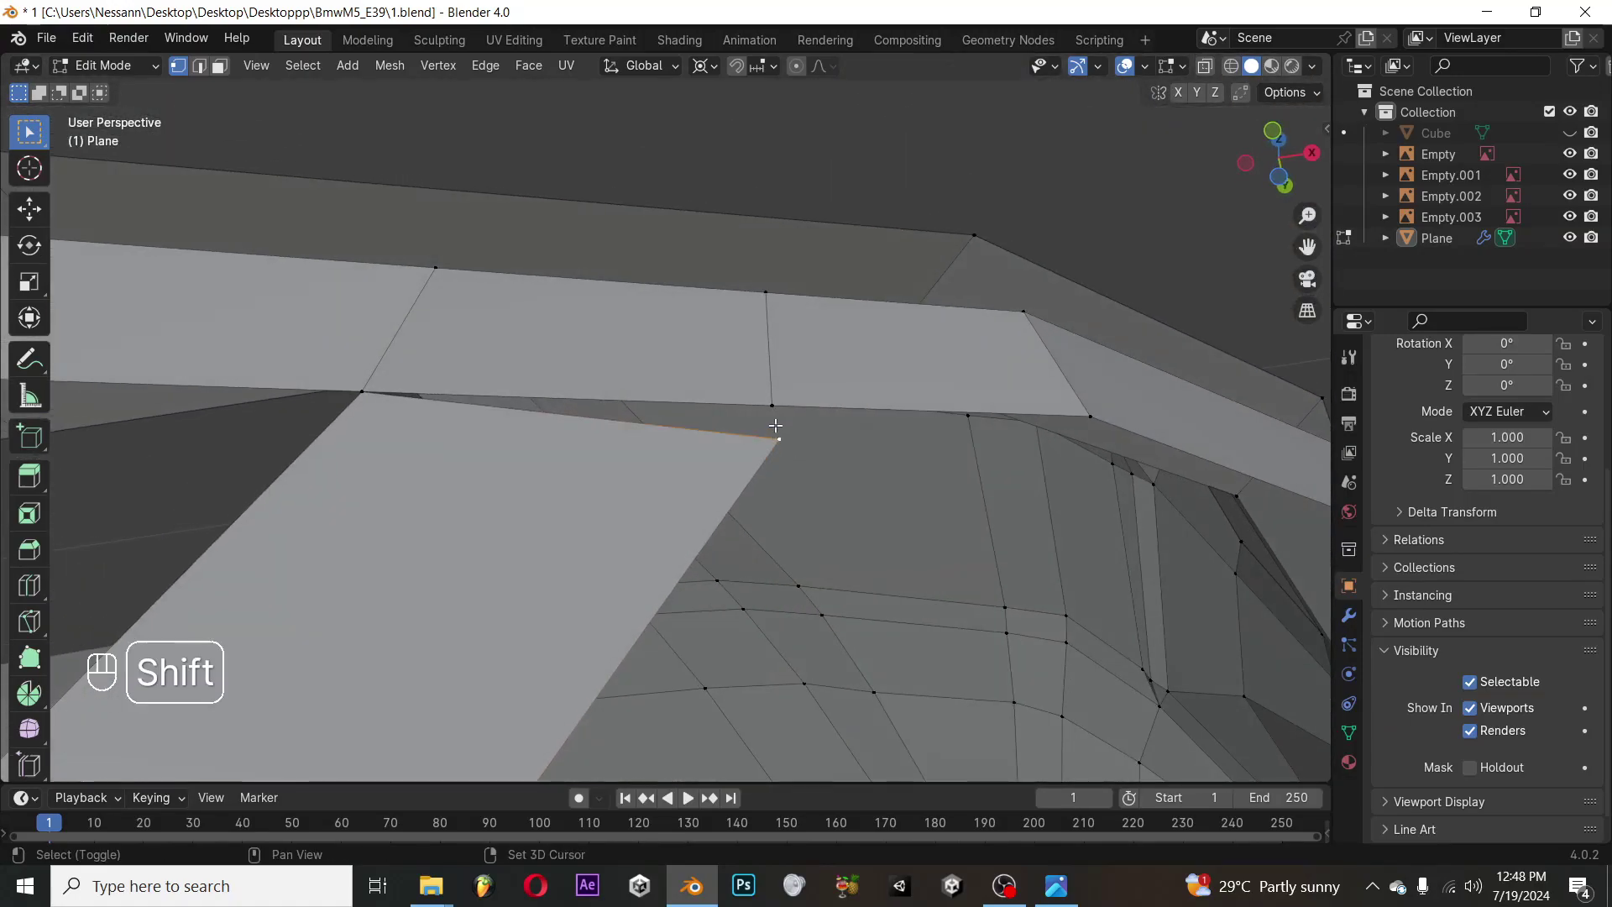
scroll(386, 383, down, 5)
key(f)
middle_drag(722, 370, 592, 596)
key(alt+Tab)
scroll(1053, 518, up, 5)
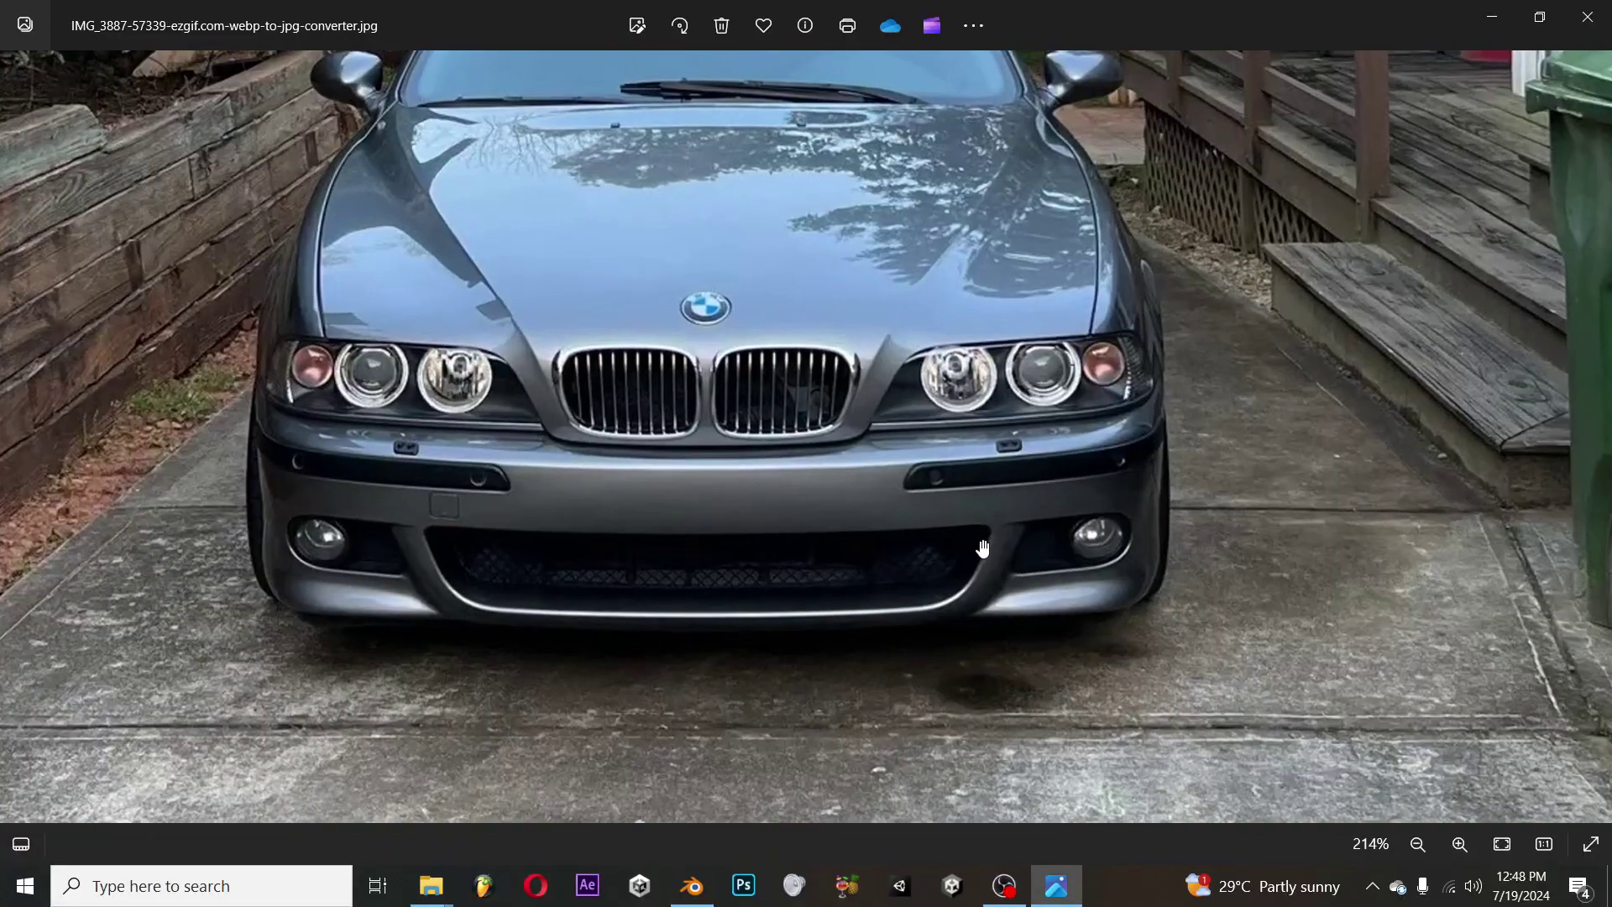
key(alt+Tab)
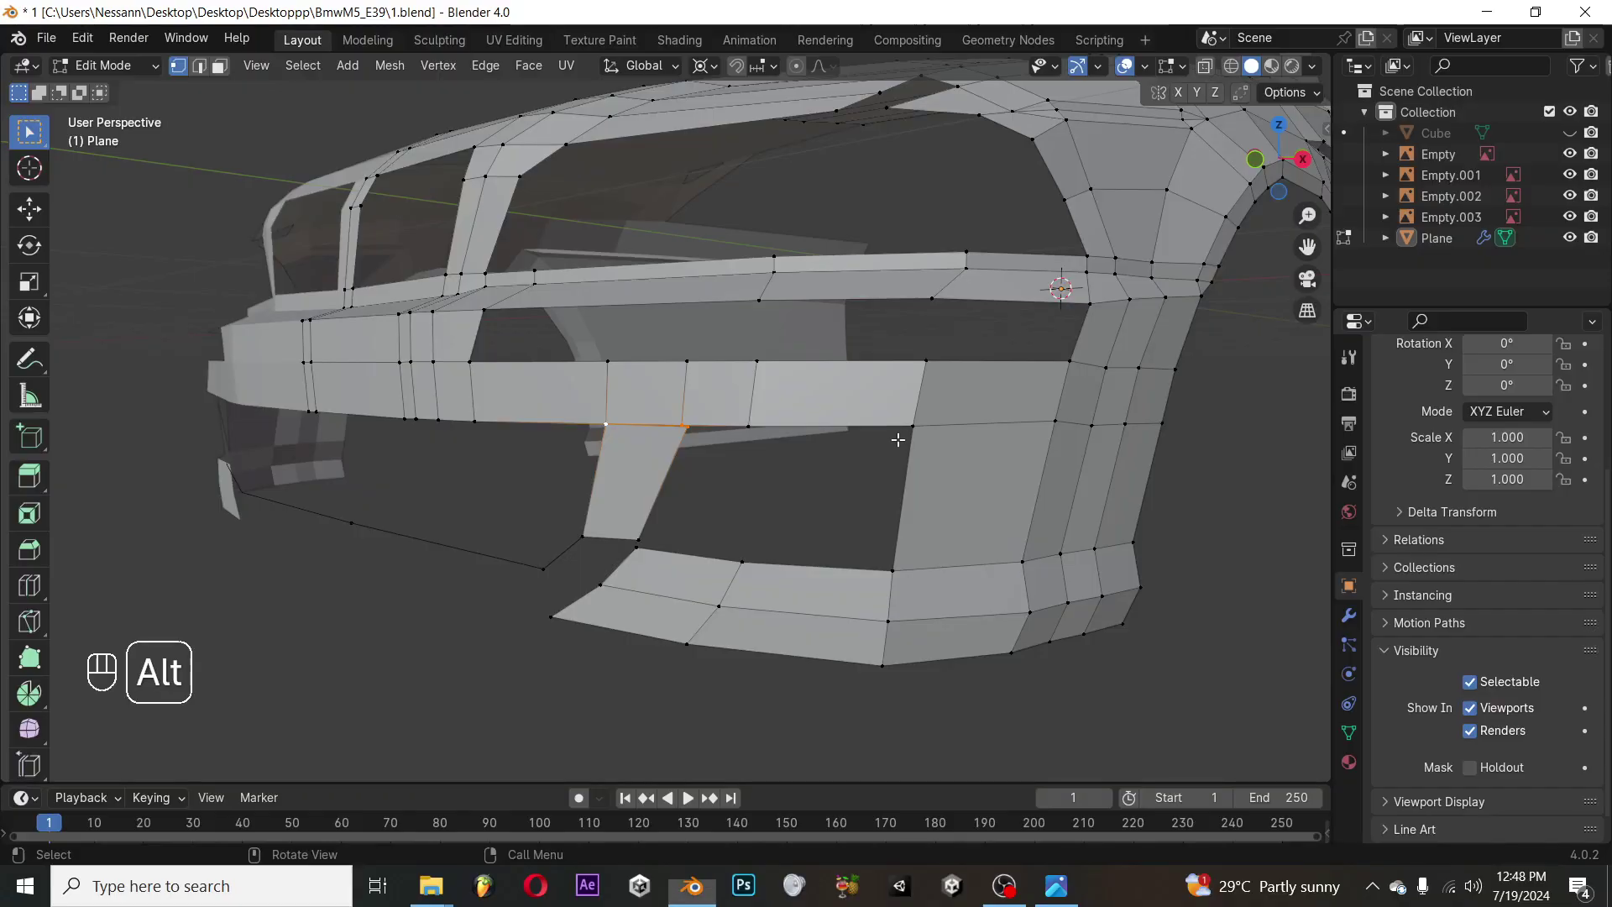
Adjust the strut's upper outer corner vertex by sliding it along its edge
scroll(661, 445, up, 2)
key(KP_1)
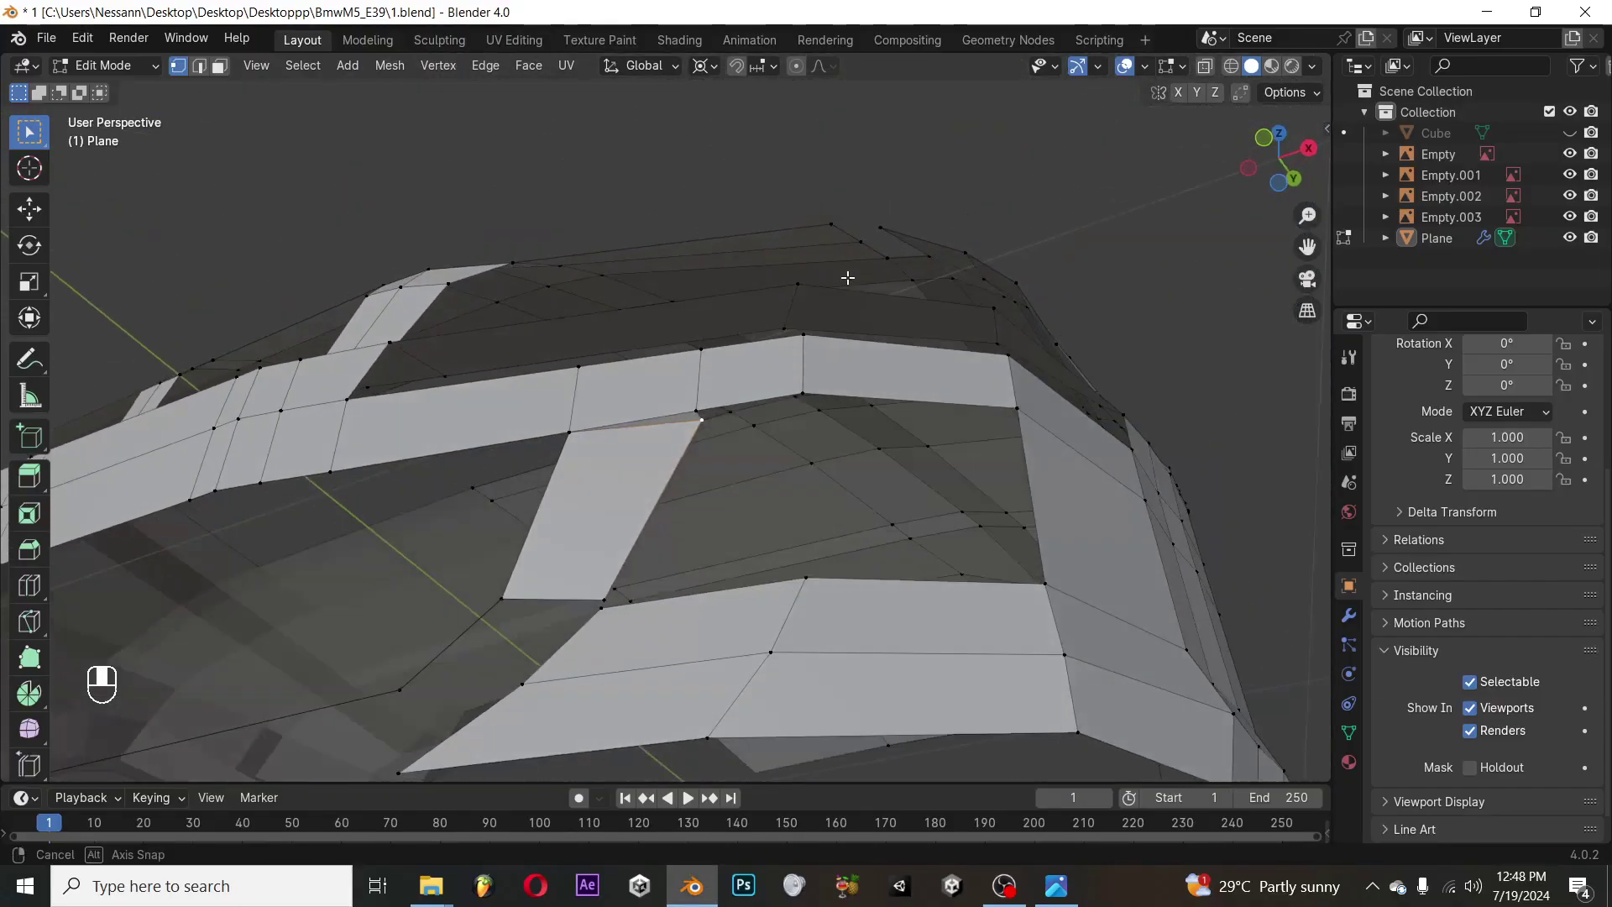
key(g)
key(g)
Inspect the mirrored bumper in object mode and save the file
key(Tab)
middle_drag(755, 567, 734, 598)
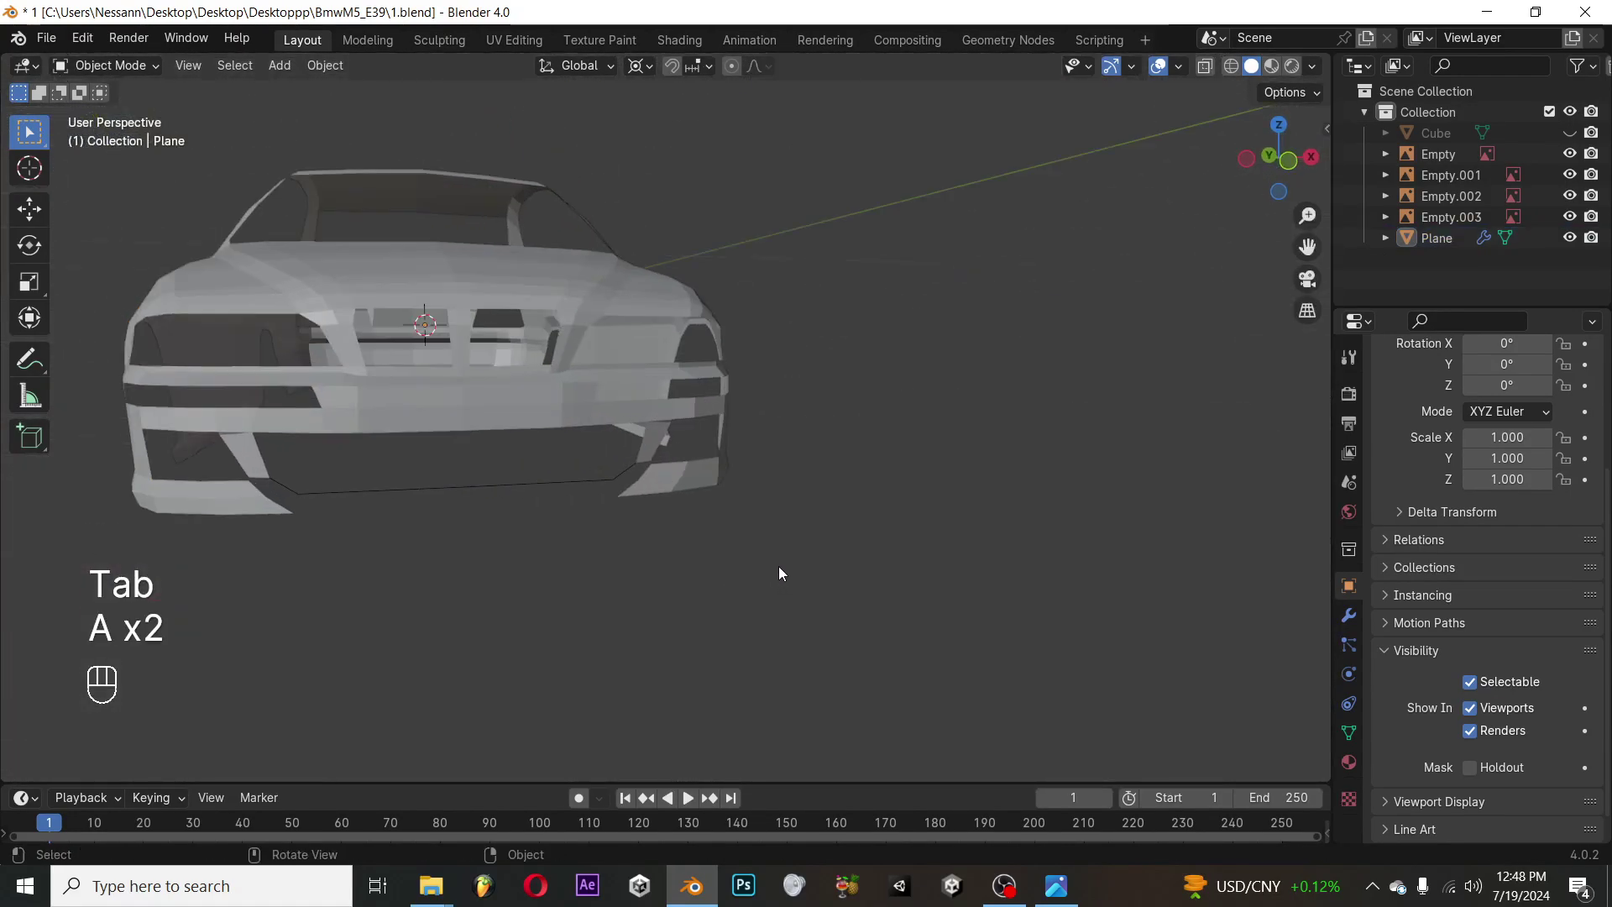
scroll(778, 568, up, 6)
mouse_move(642, 497)
middle_down()
mouse_move(680, 432)
mouse_move(667, 500)
middle_up()
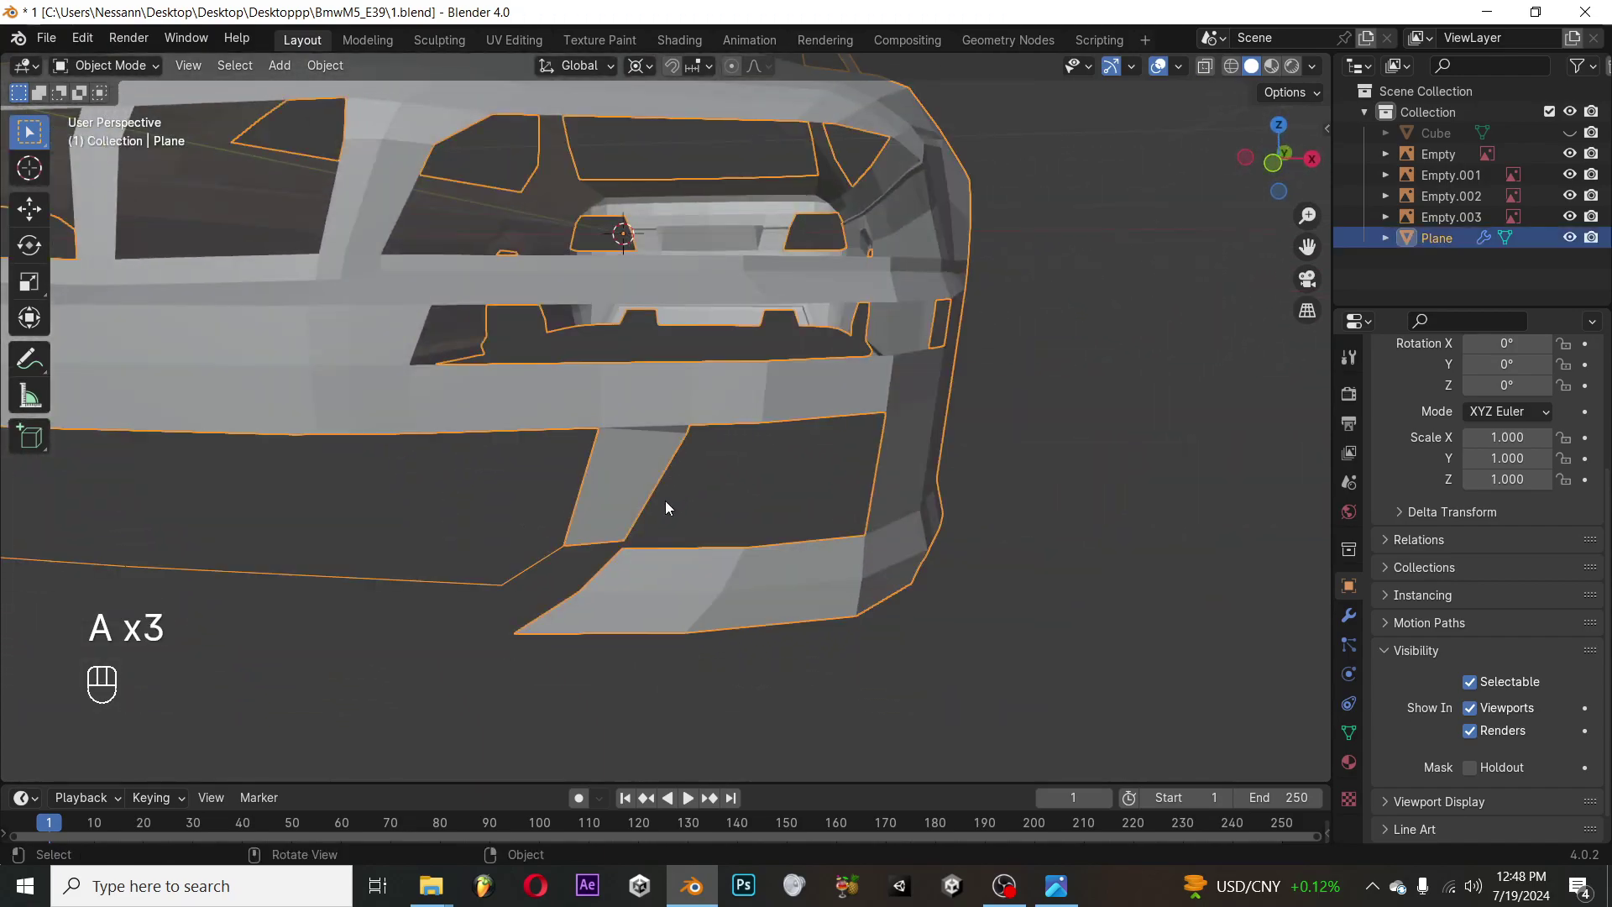
key(a)
key(a)
key(ctrl+s)
Check the reference photo and fill the gap between the strut's lower end and the lower lip with faces
key(KP_1)
key(Tab)
key(alt+Tab)
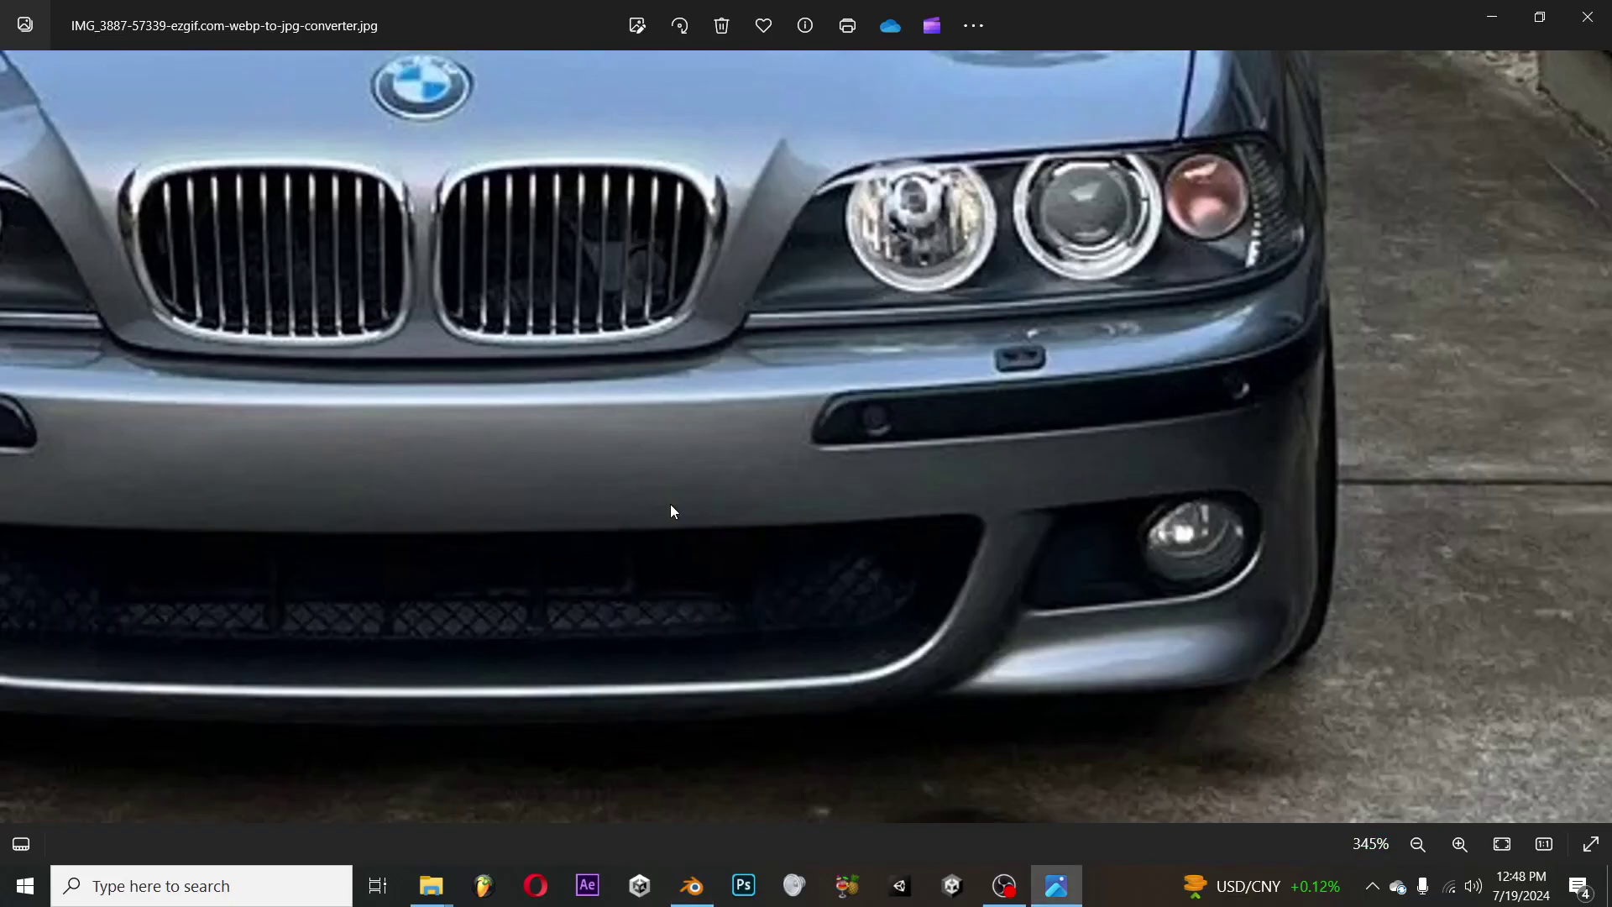
key(alt+Tab)
key(a)
key(a)
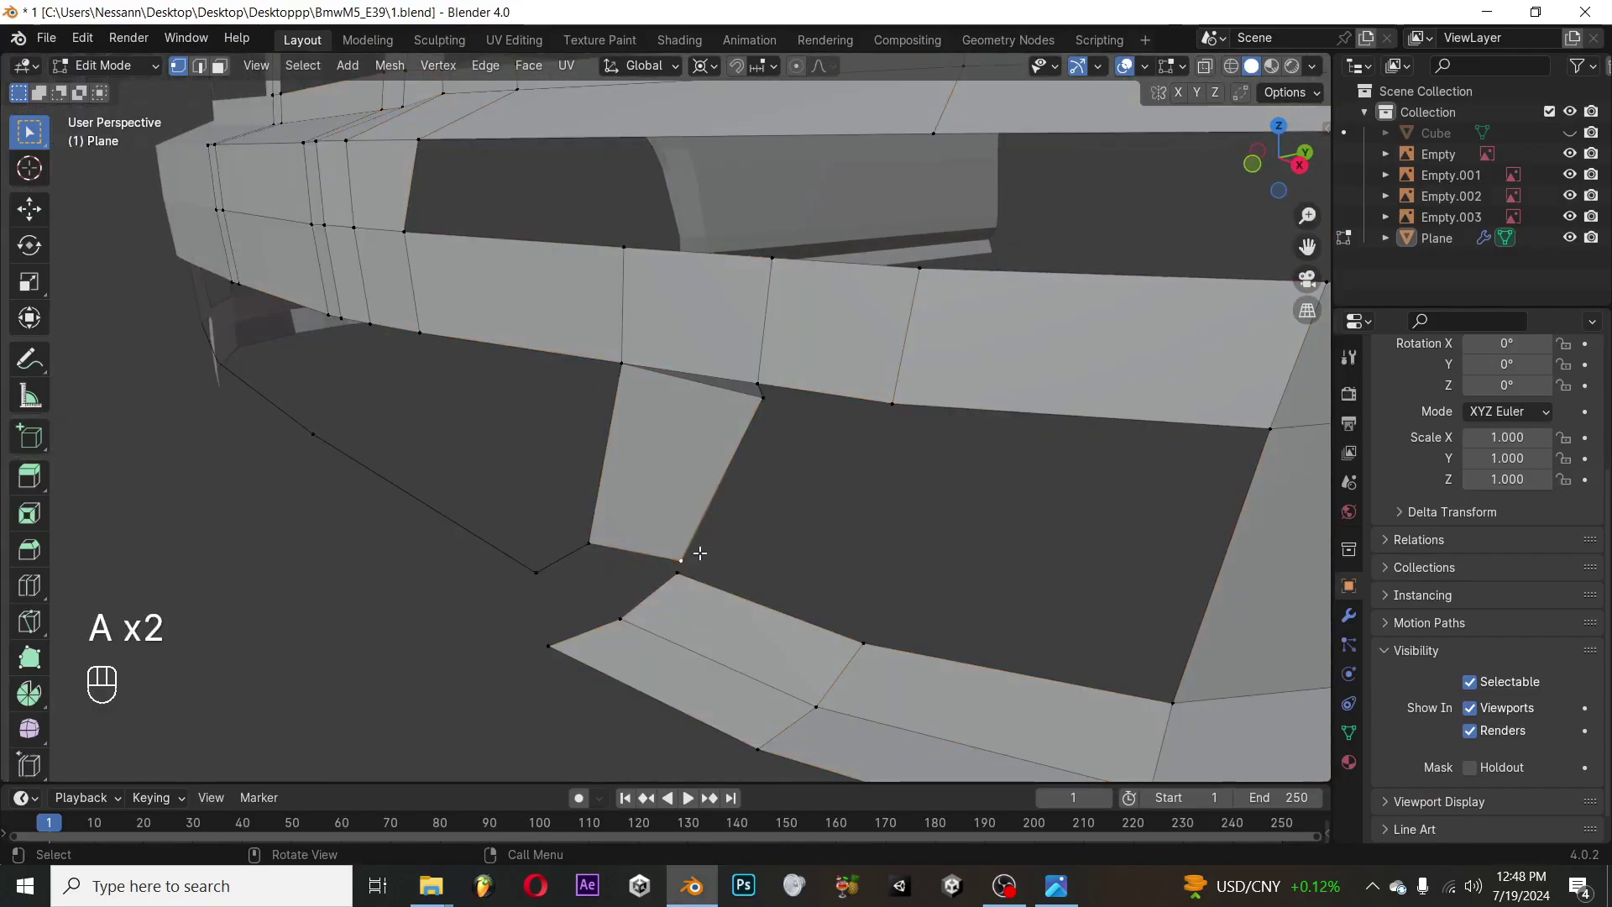
middle_drag(740, 625, 761, 449)
click(721, 639)
key(Tab)
scroll(707, 593, down, 5)
key(KP_1)
key(Tab)
scroll(619, 615, up, 1)
key(f)
Extrude the central lower lip edge downward along Z in the front view, and compare it with the reference photo
middle_drag(816, 398, 658, 420)
key(KP_1)
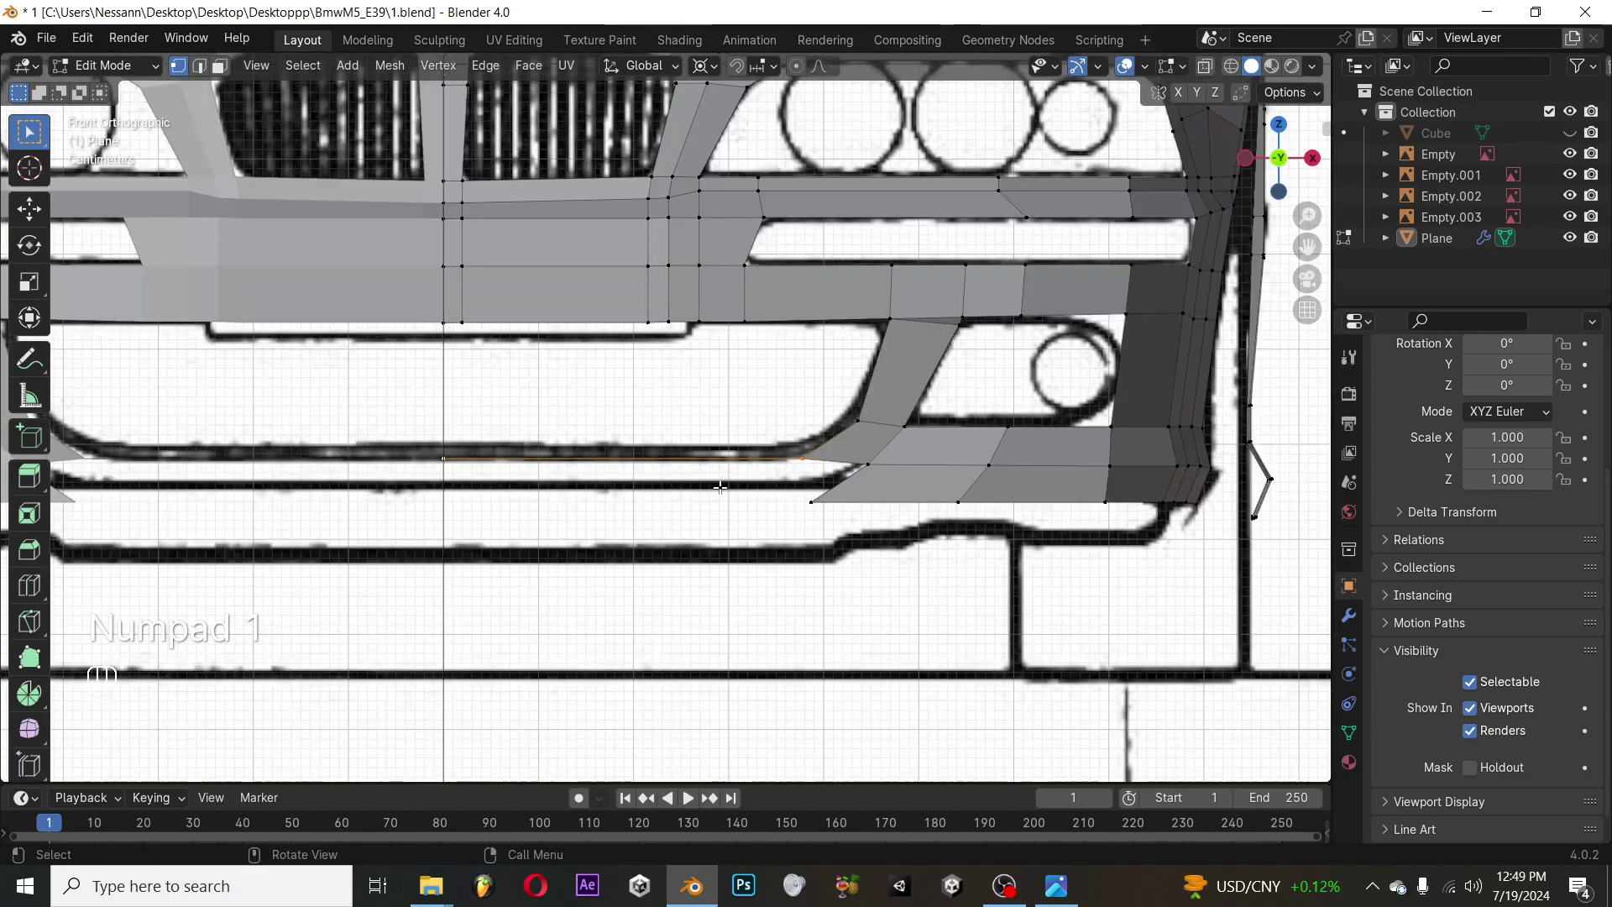
key(e)
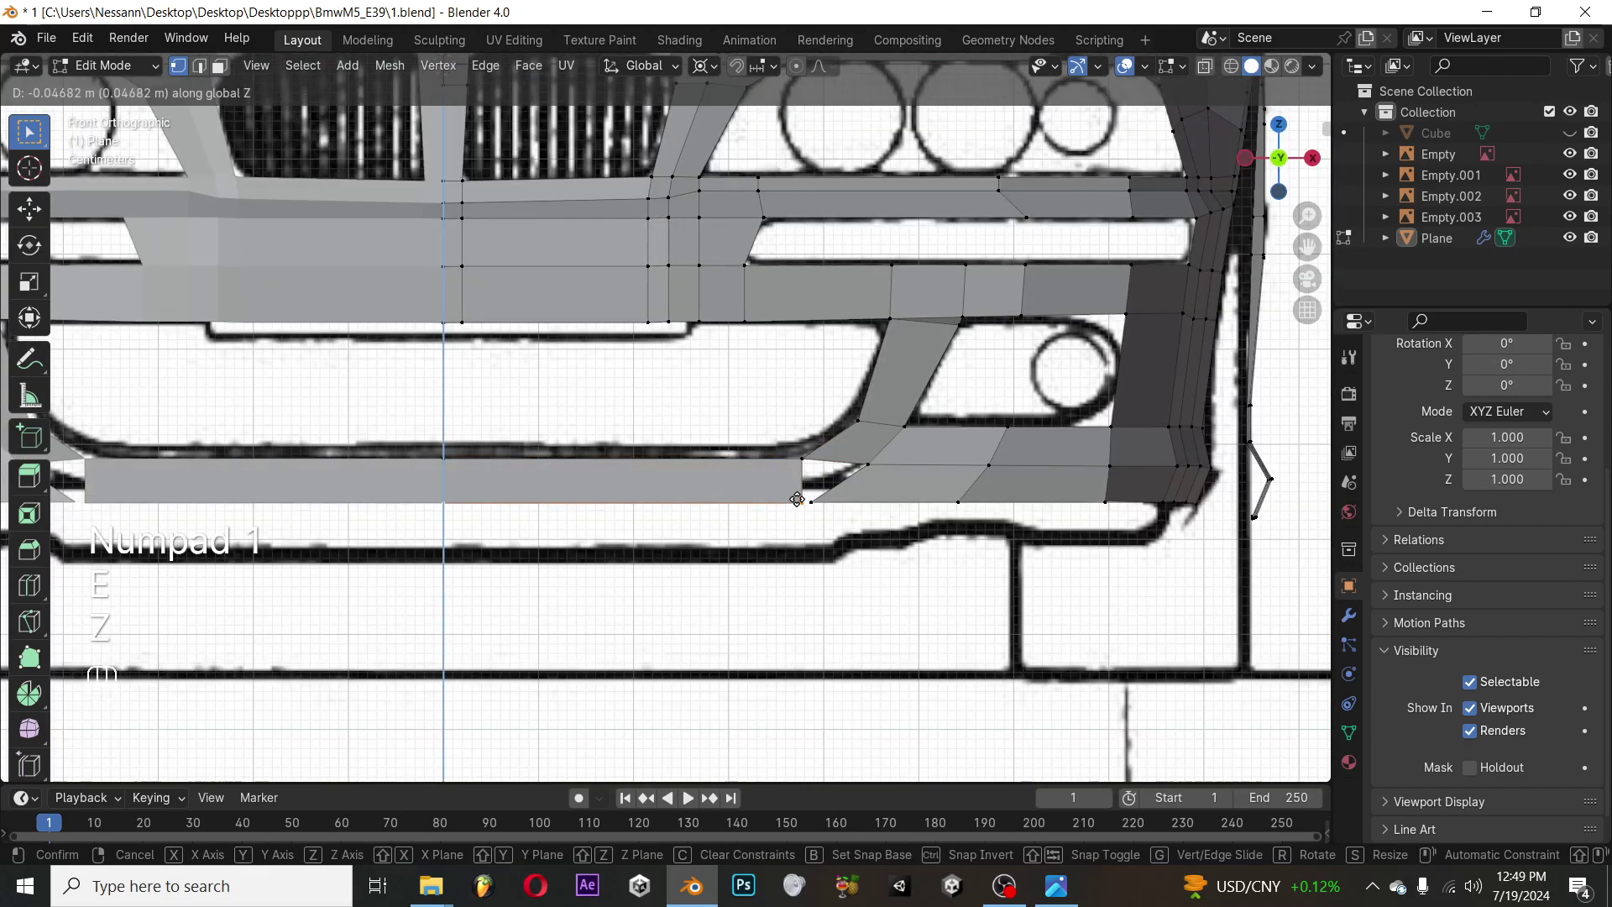
click(777, 343)
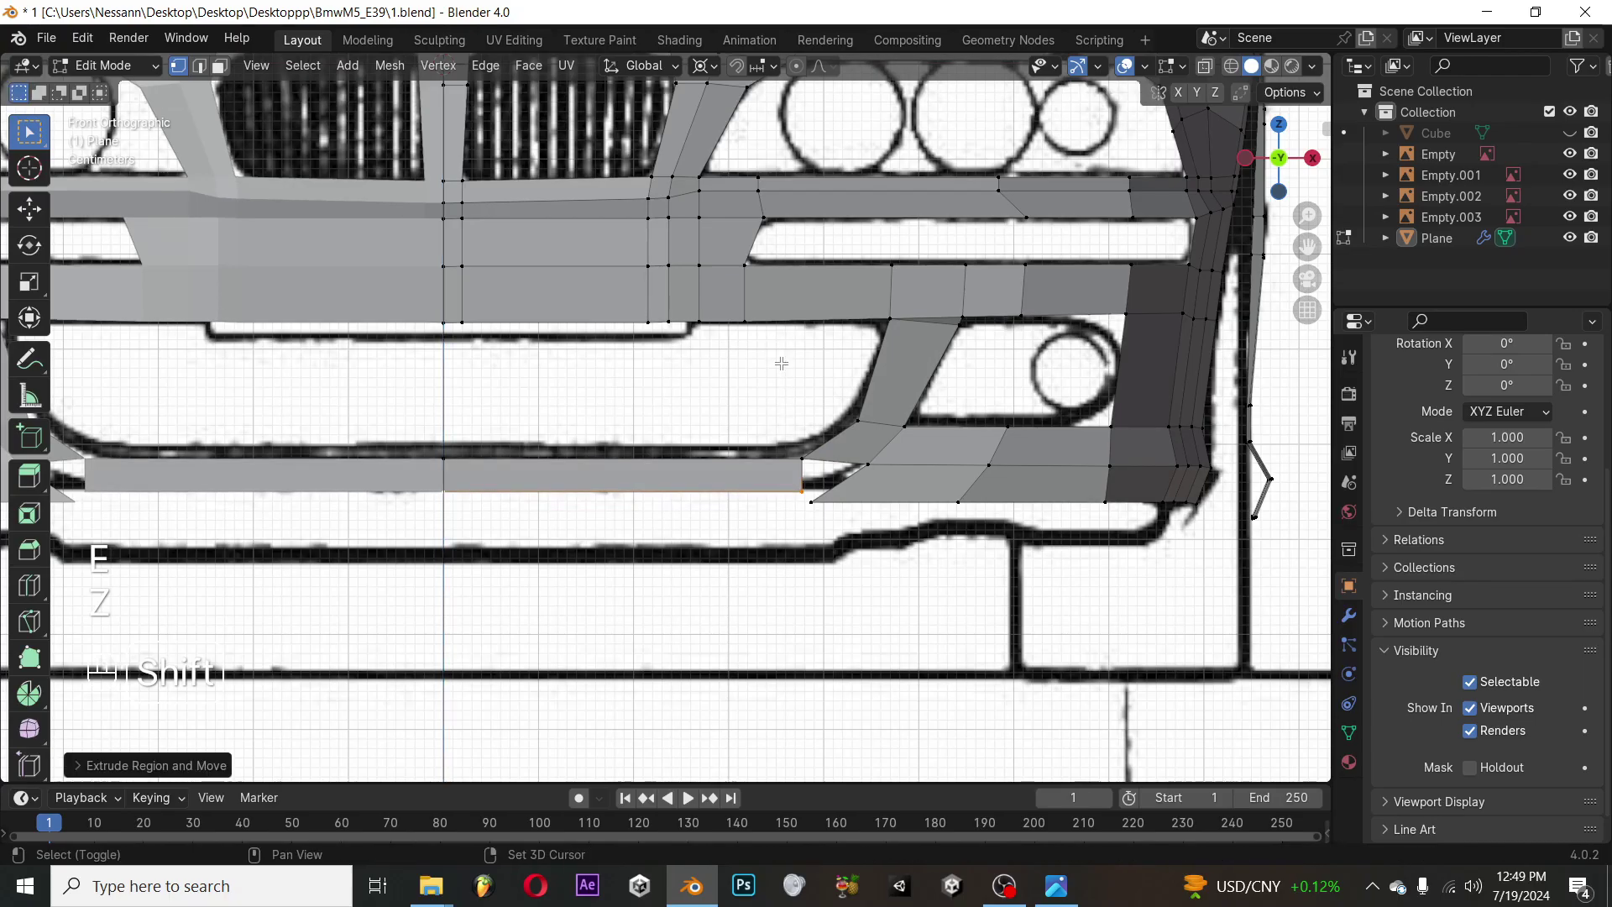
key(alt+Tab)
key(alt+Tab)
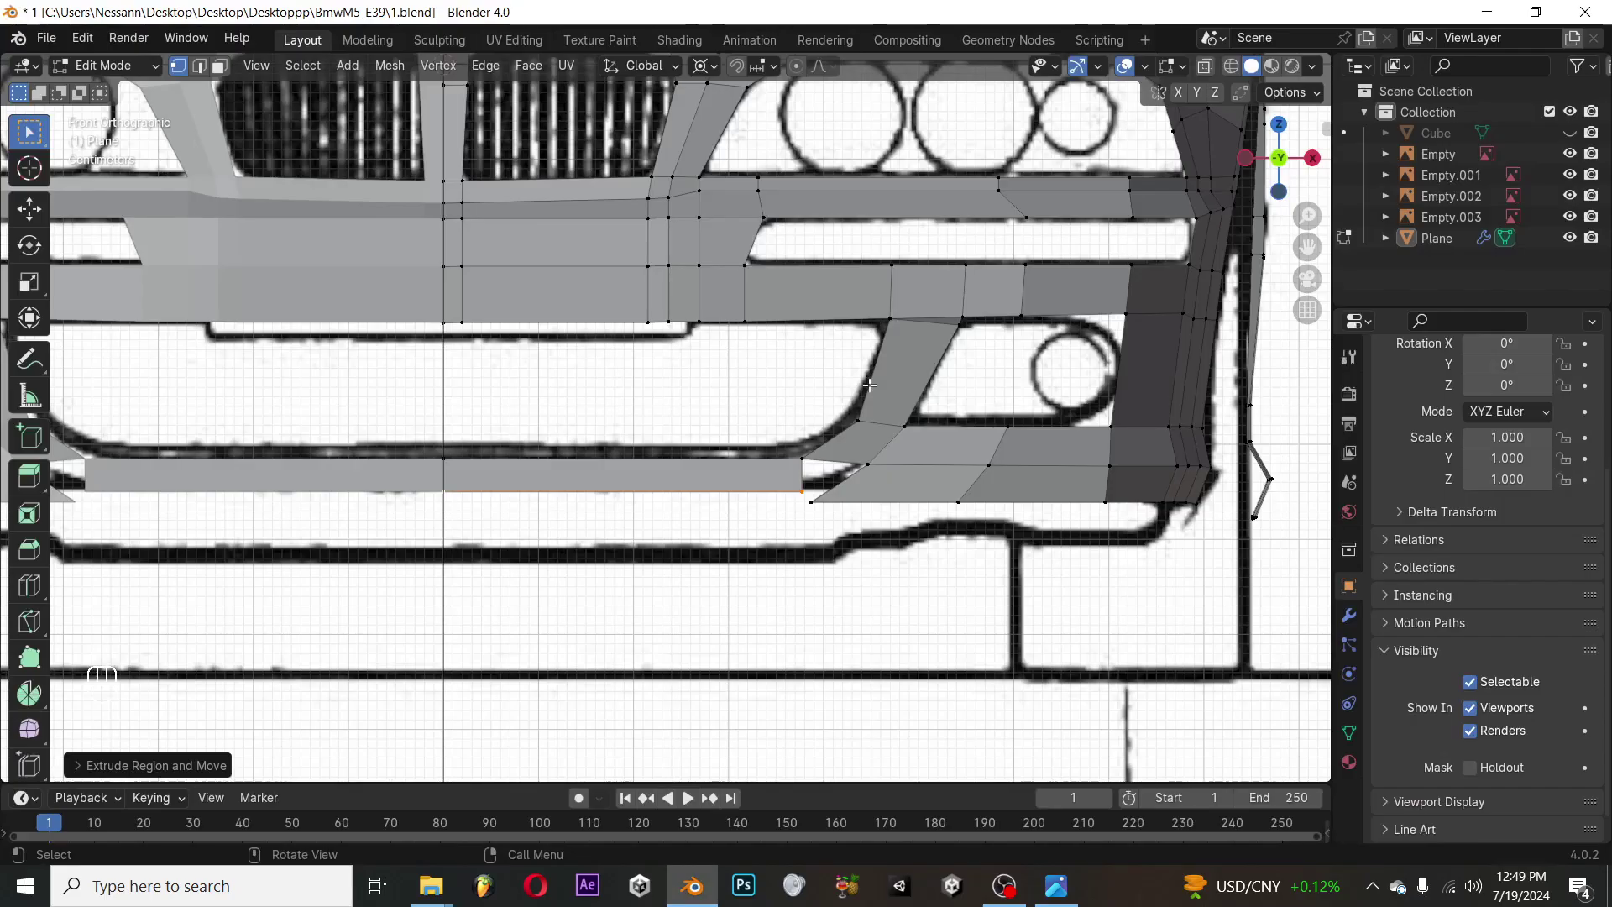
Slide the extruded strip's lower outer vertex inward and fill the gap between the strip and the side lip with a face
key(z)
key(z)
middle_drag(713, 400, 937, 420)
key(KP_3)
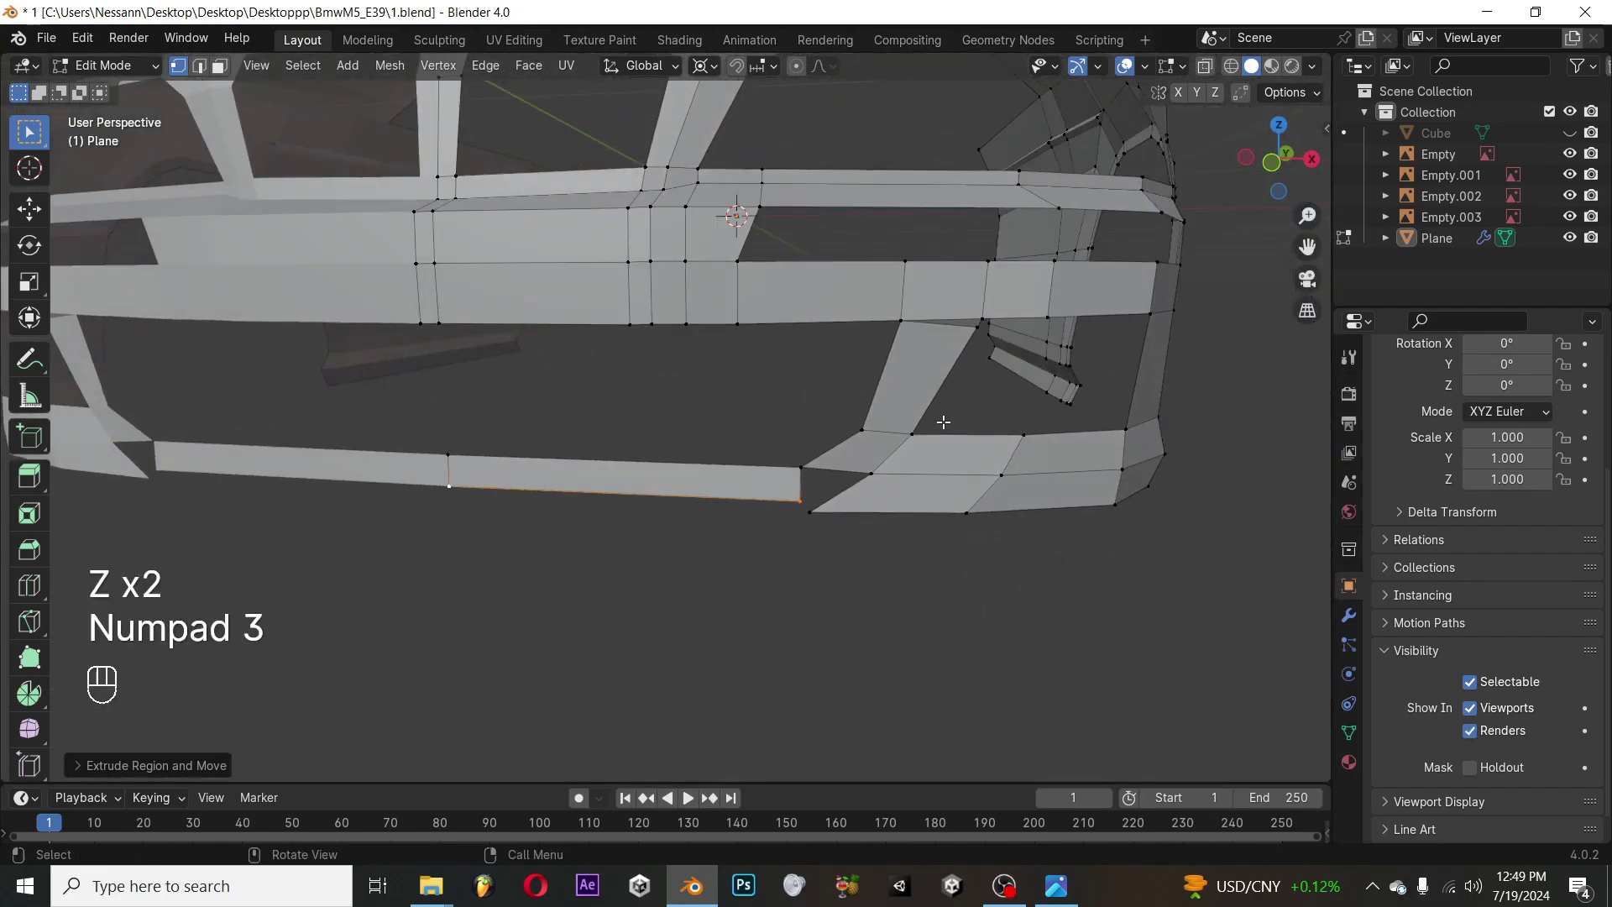
key(KP_1)
key(g)
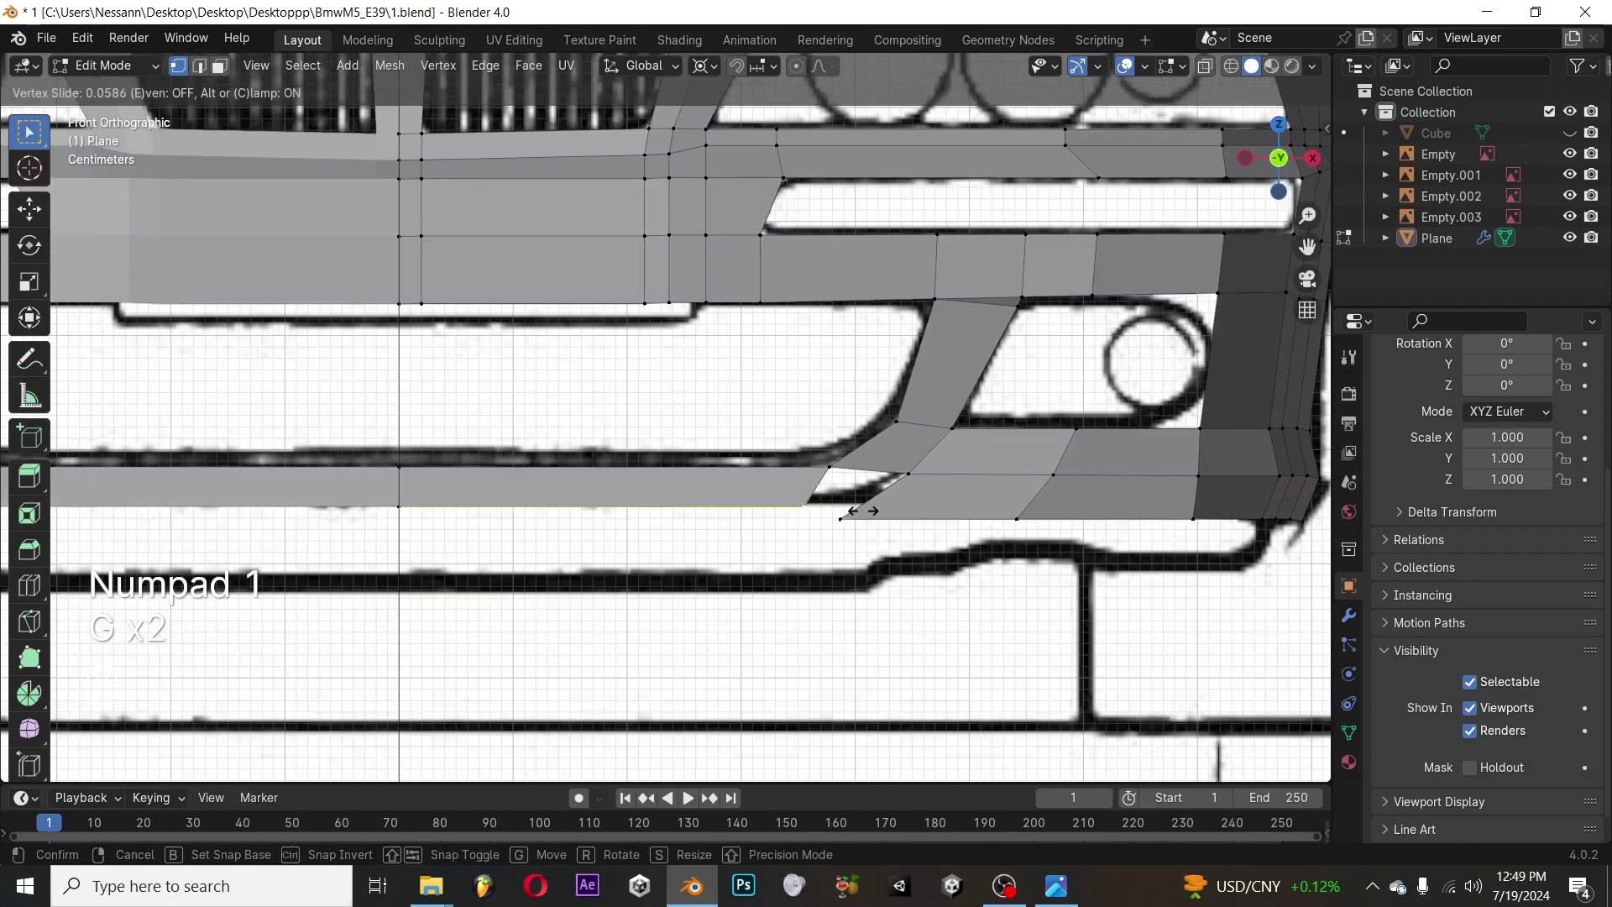
click(831, 511)
key(f)
middle_drag(879, 444, 859, 531)
key(KP_1)
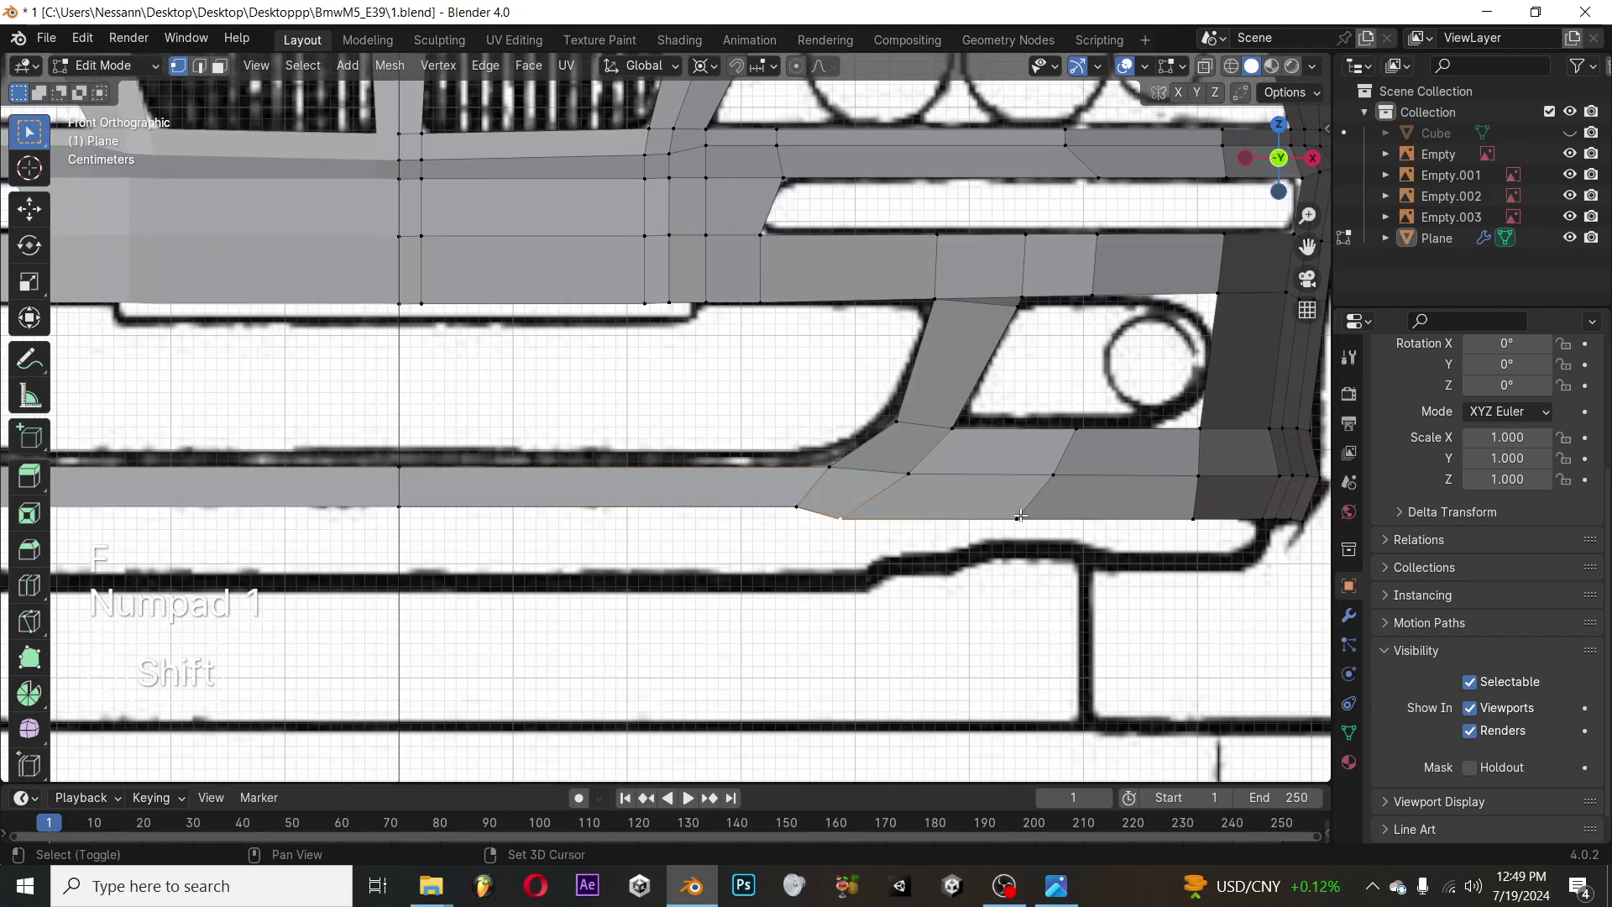
Raise the inner vertices of the side lip's bottom edge along Z to level them with the central strip
shift+middle_drag(1101, 504, 951, 518)
key(g)
click(1006, 441)
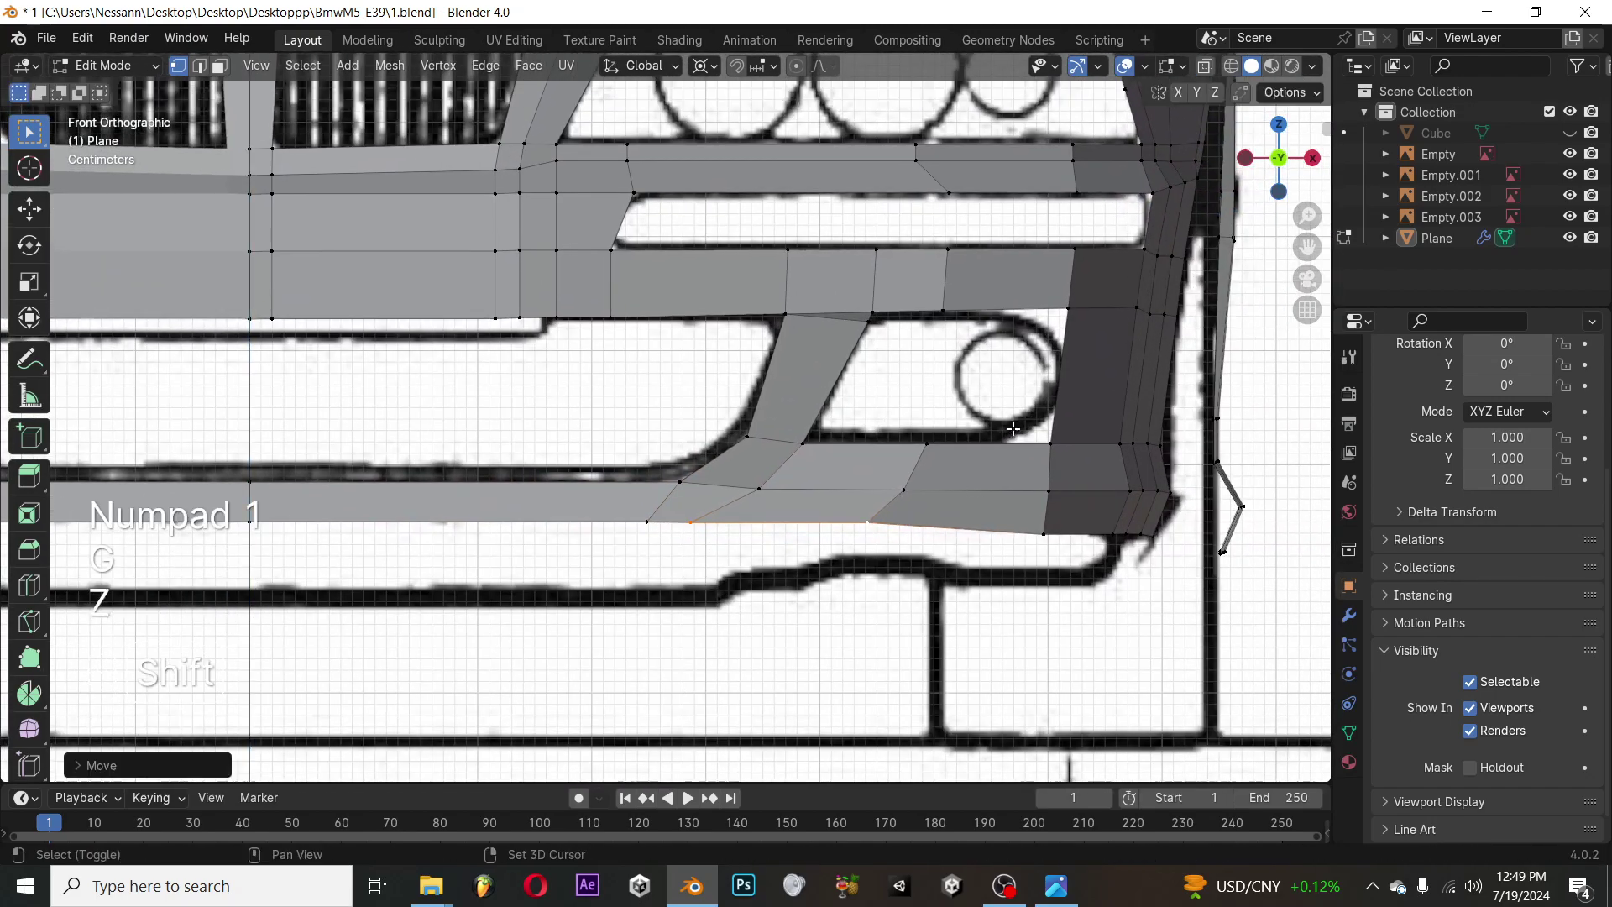
middle_drag(1085, 530, 610, 521)
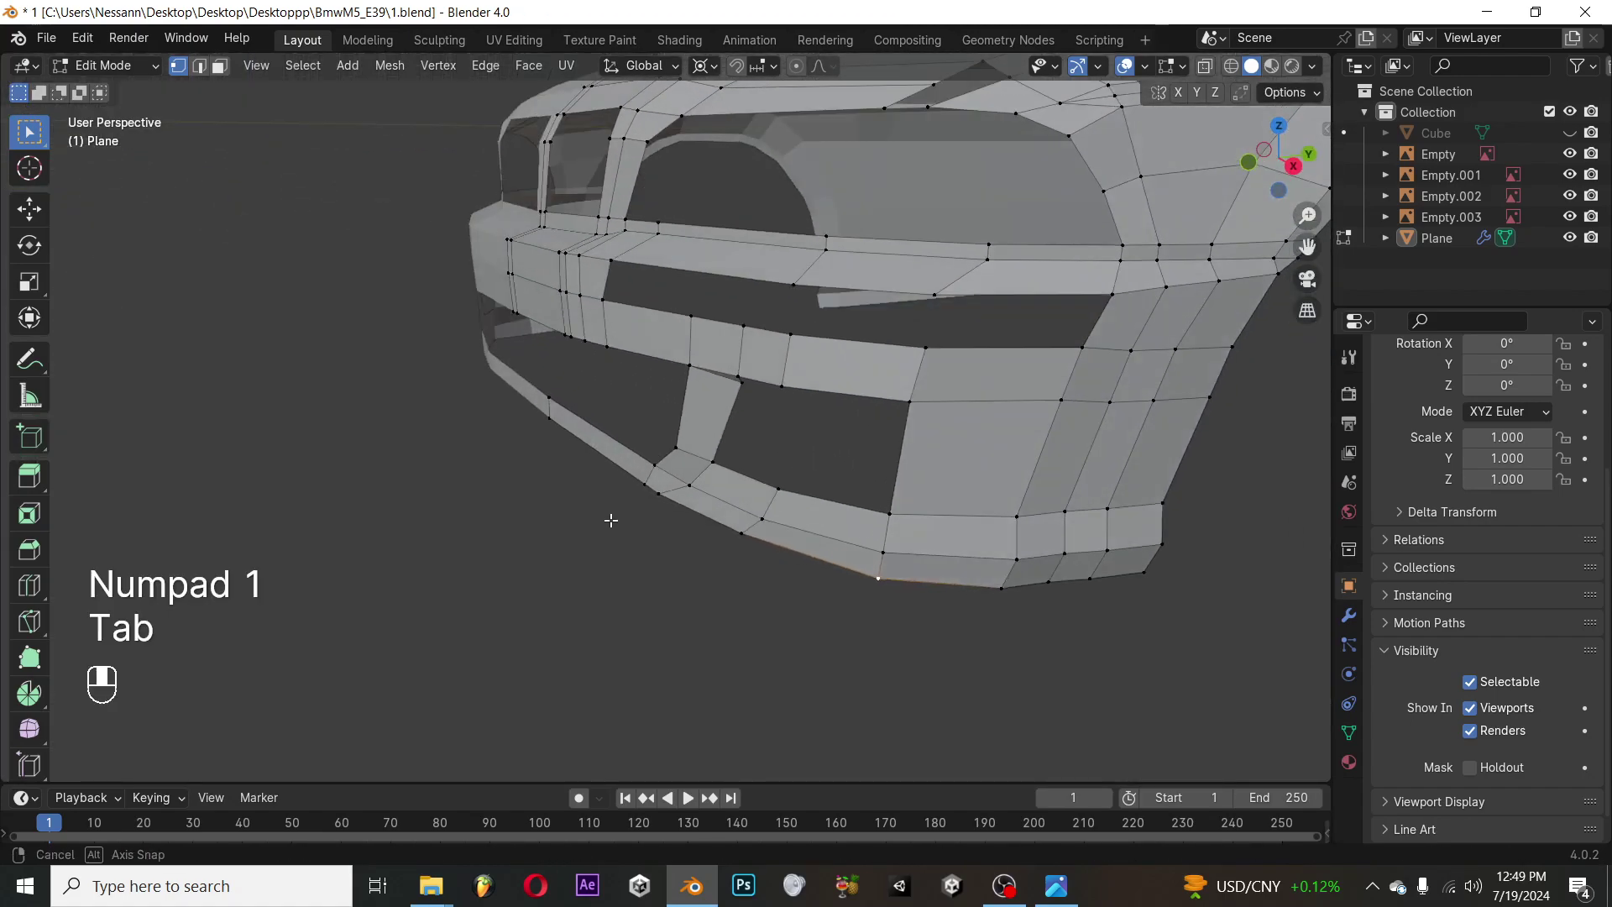
Try to move the central lip's upper vertices forward along Y in the side view, and undo the change
key(KP_3)
key(g)
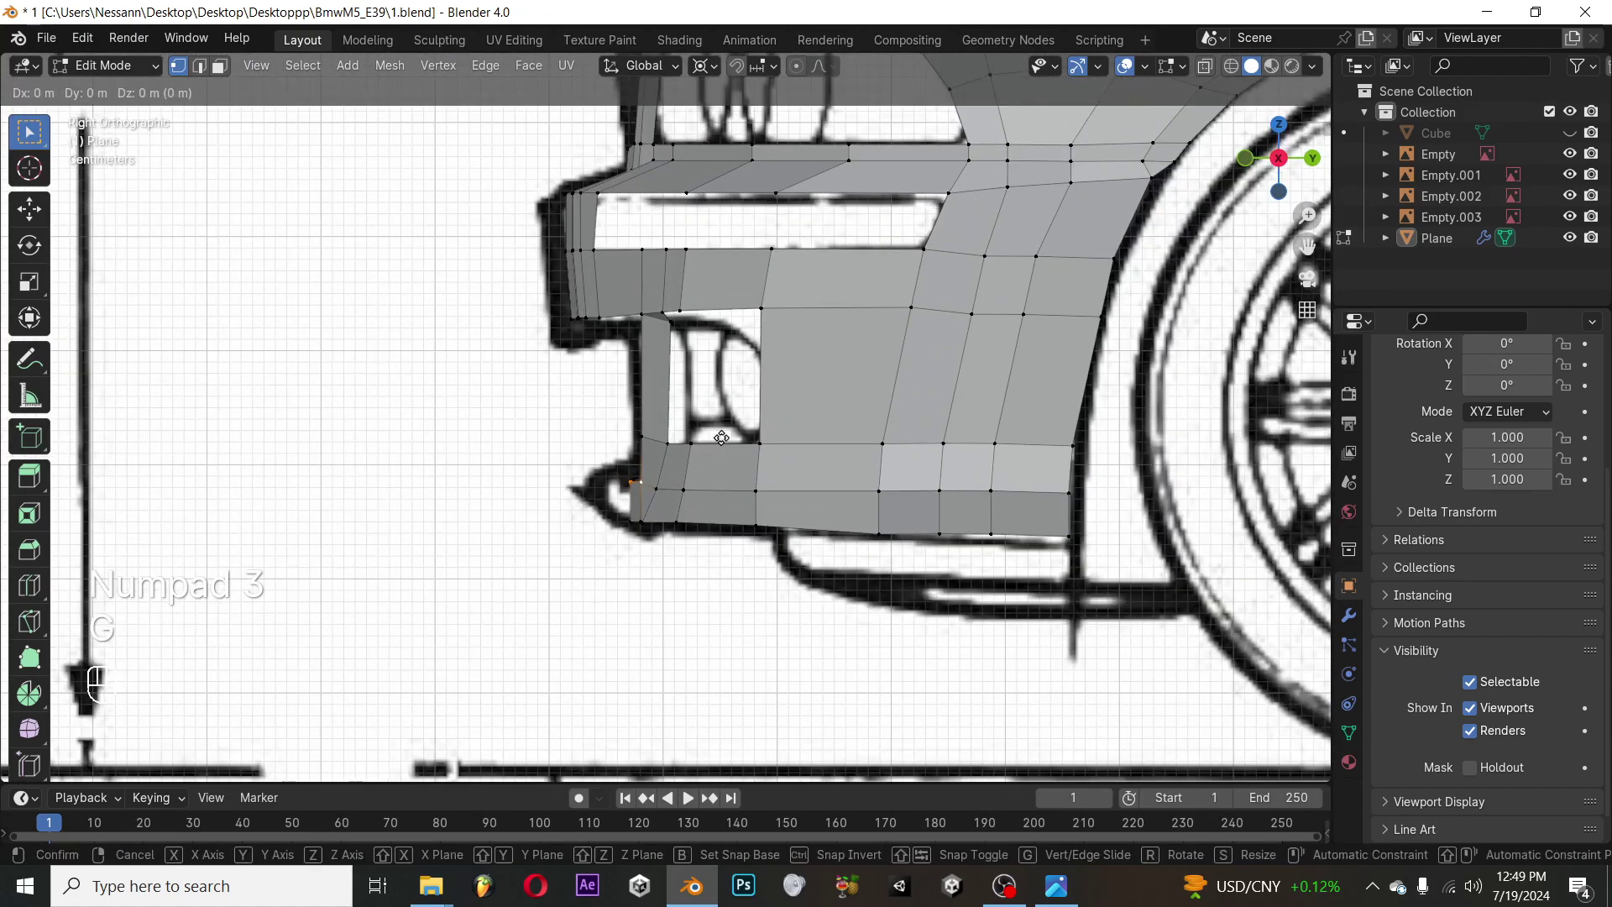
click(552, 455)
click(643, 437)
key(g)
key(y)
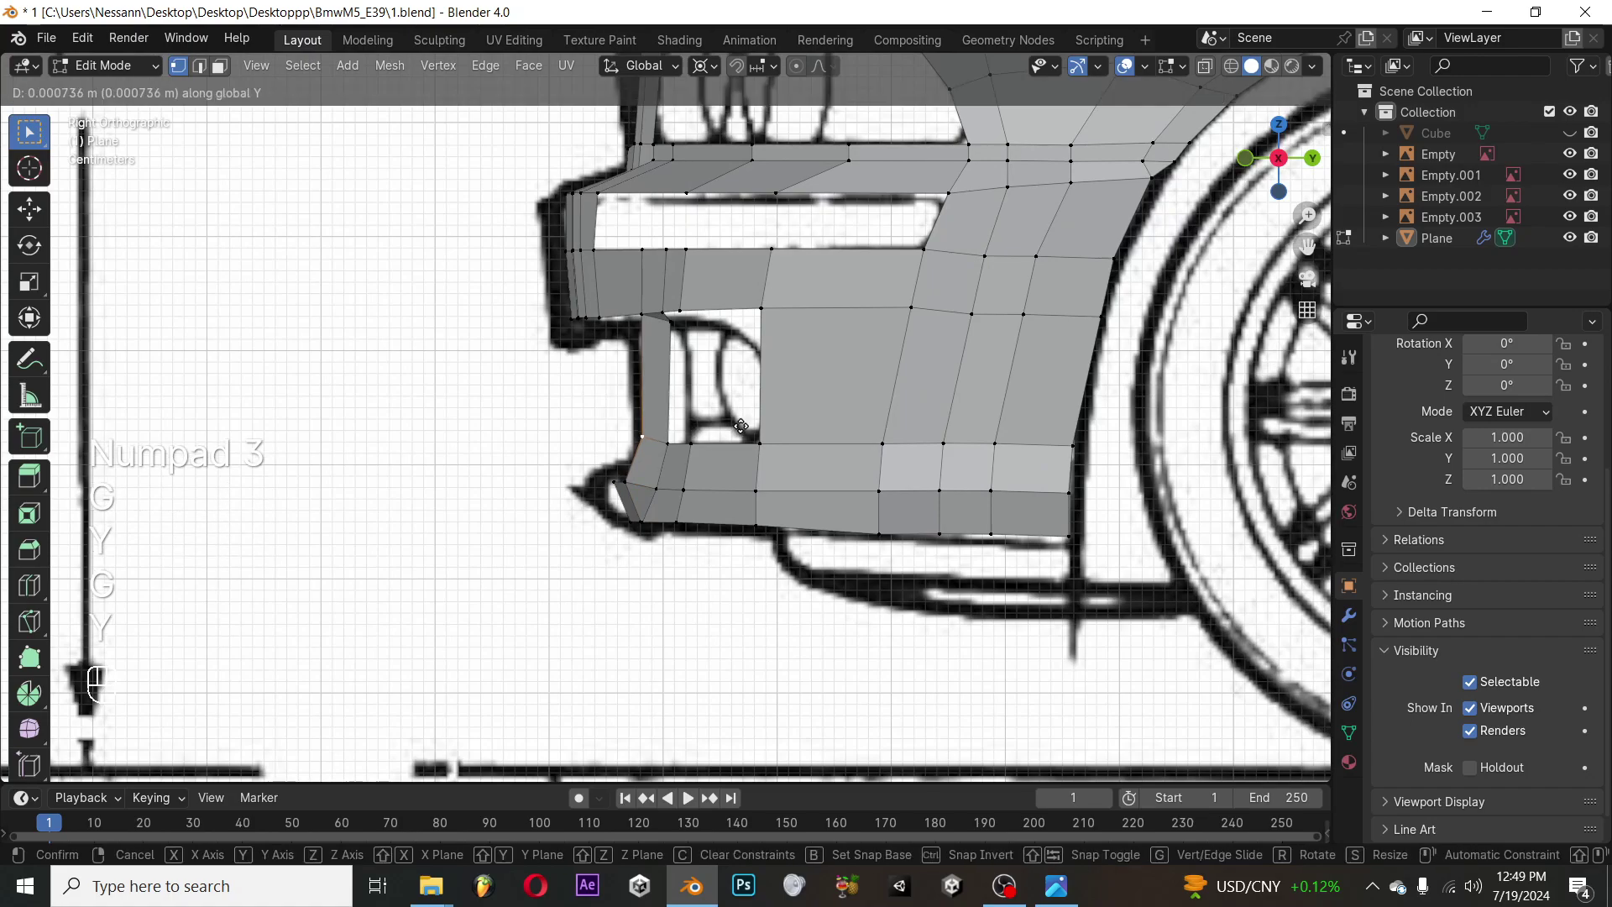
click(639, 450)
scroll(639, 450, down, 5)
key(Tab)
middle_drag(639, 450, 695, 435)
key(ctrl+z)
Move the central lip strip forward to follow the side blueprint's lip, and inspect the bumper in object mode
key(KP_1)
key(KP_3)
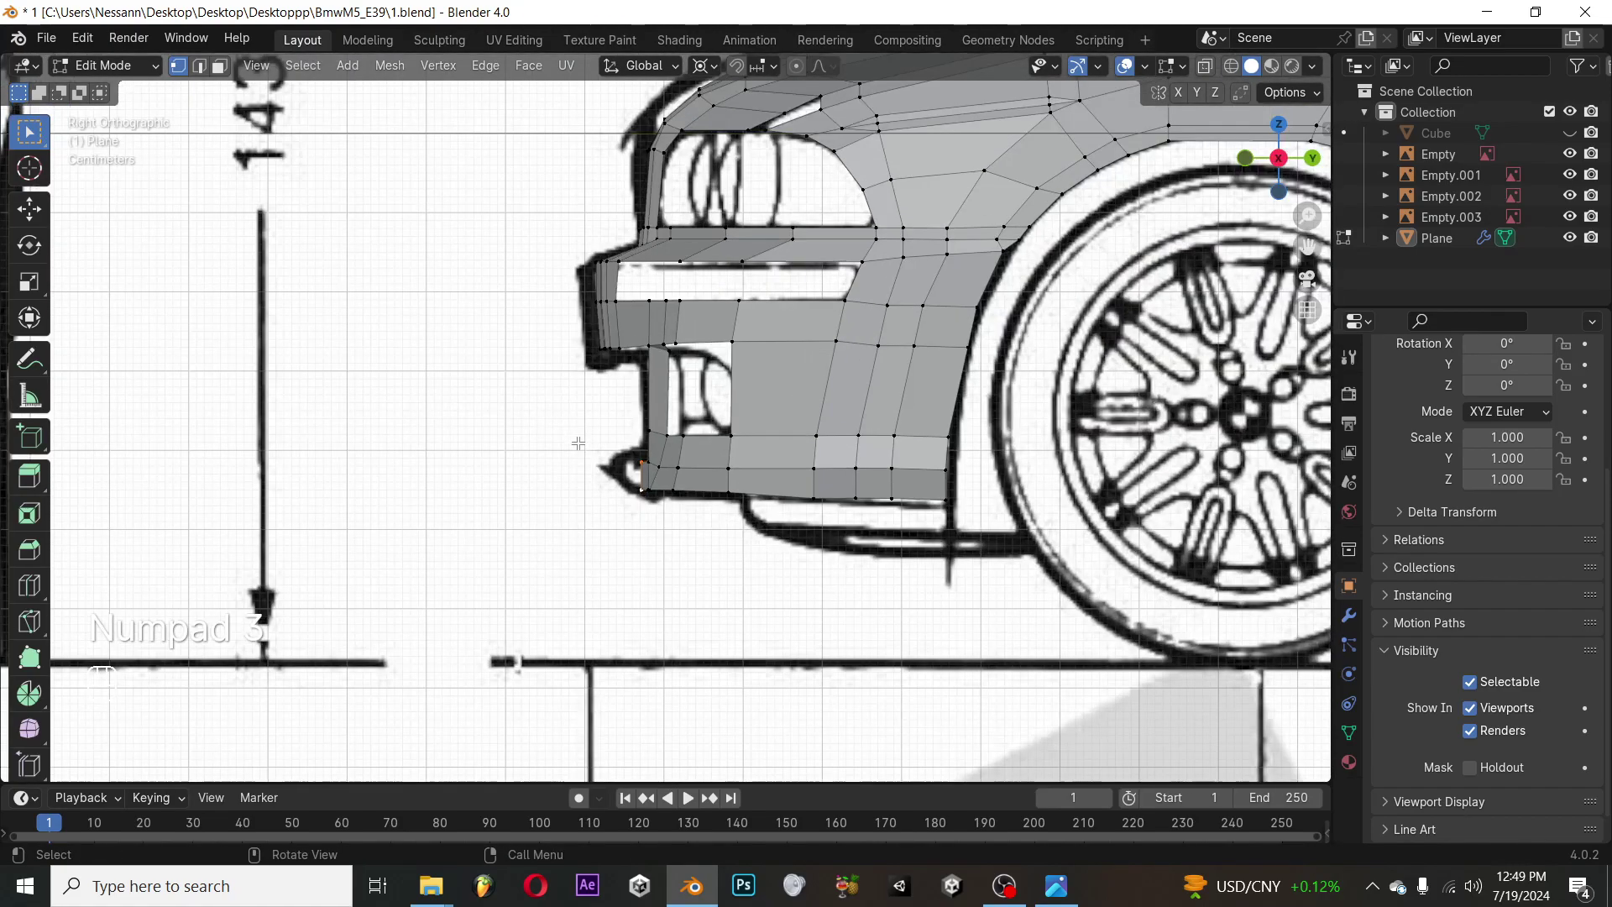
key(g)
middle_drag(643, 453, 756, 508)
scroll(750, 458, up, 4)
key(KP_3)
key(g)
click(737, 477)
scroll(736, 477, down, 5)
mouse_move(737, 477)
middle_down()
mouse_move(677, 494)
mouse_move(689, 512)
mouse_move(719, 479)
middle_up()
key(Tab)
scroll(724, 453, up, 4)
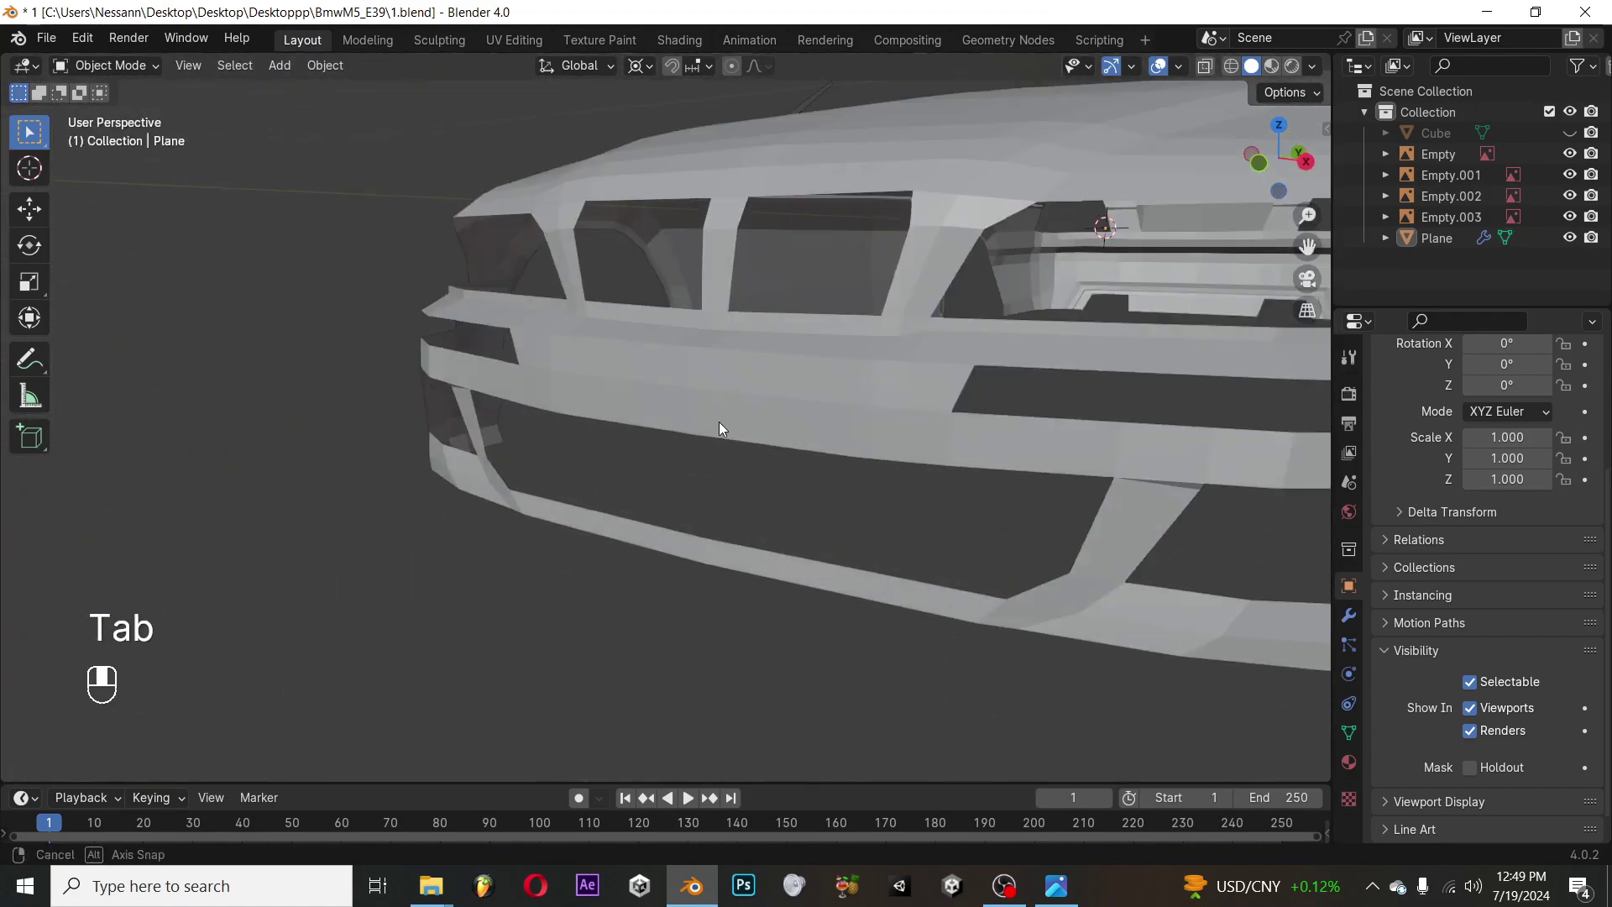
Move the strut's lower vertices and the adjoining lip vertices back along Y, adjust the strut, and inspect the front shape
key(Tab)
key(KP_3)
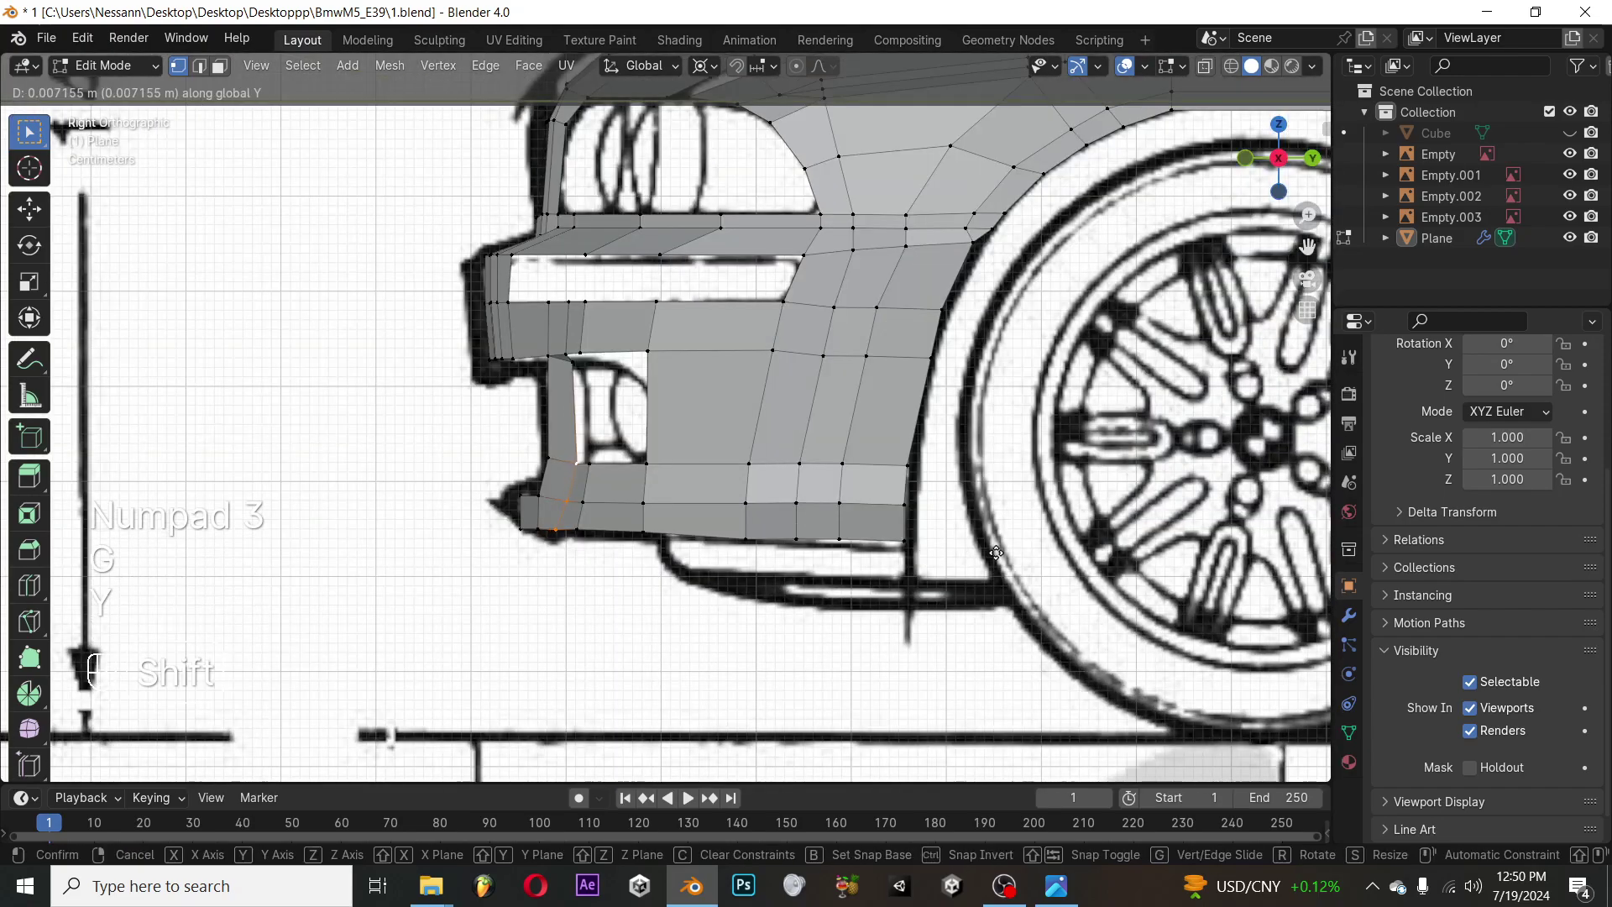
click(1047, 547)
key(z)
key(z)
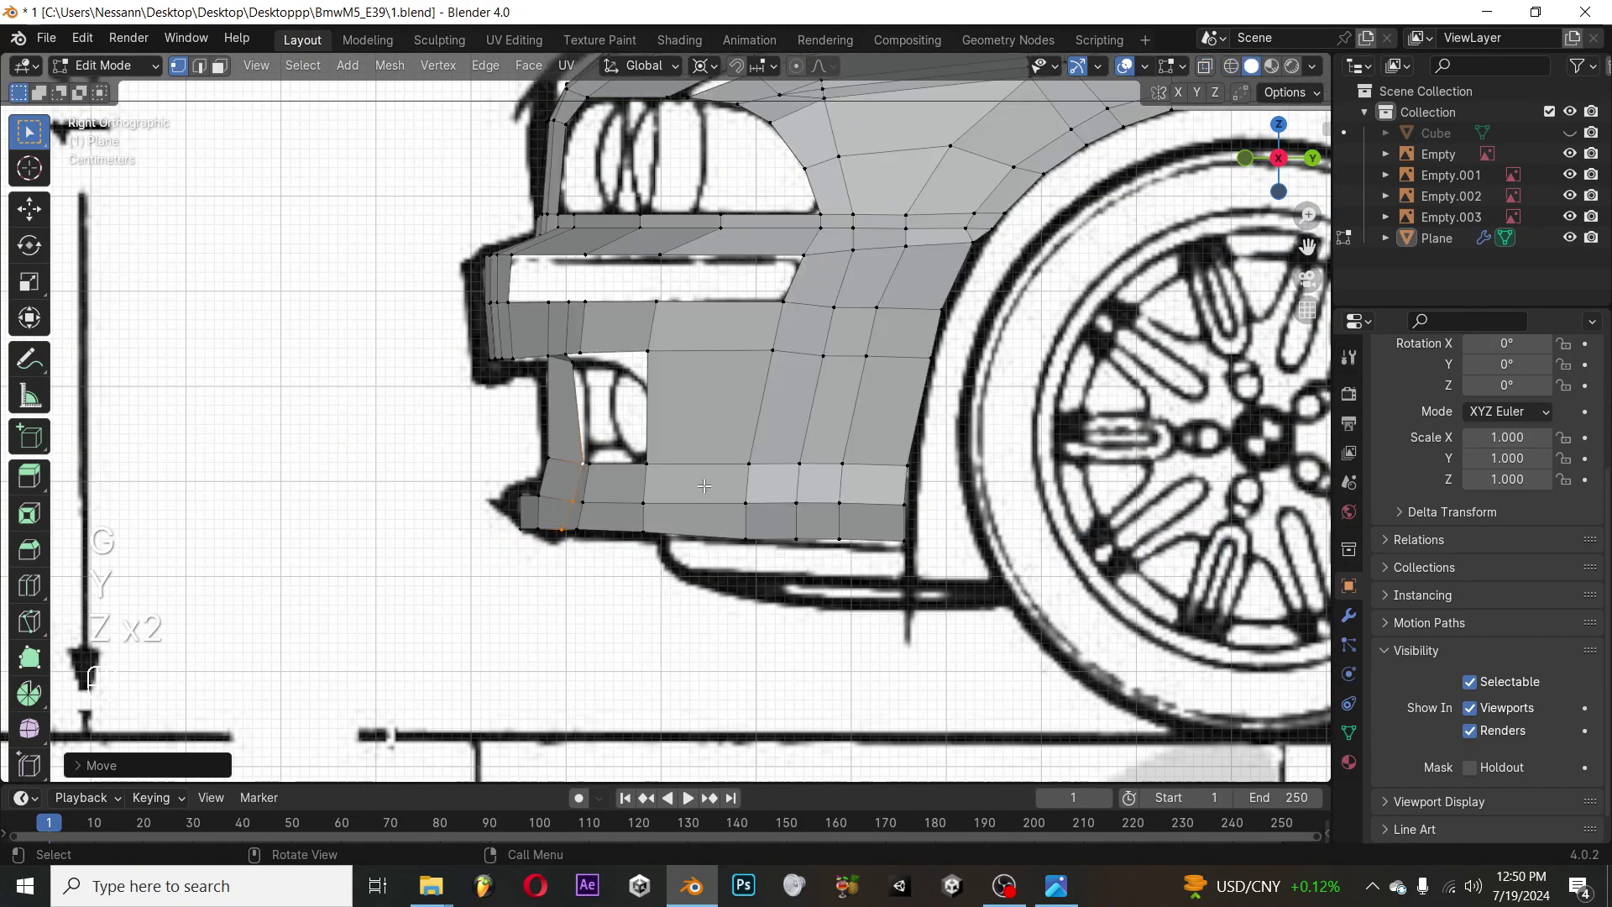
click(587, 380)
key(g)
click(747, 366)
middle_drag(746, 366, 904, 532)
key(Tab)
key(KP_1)
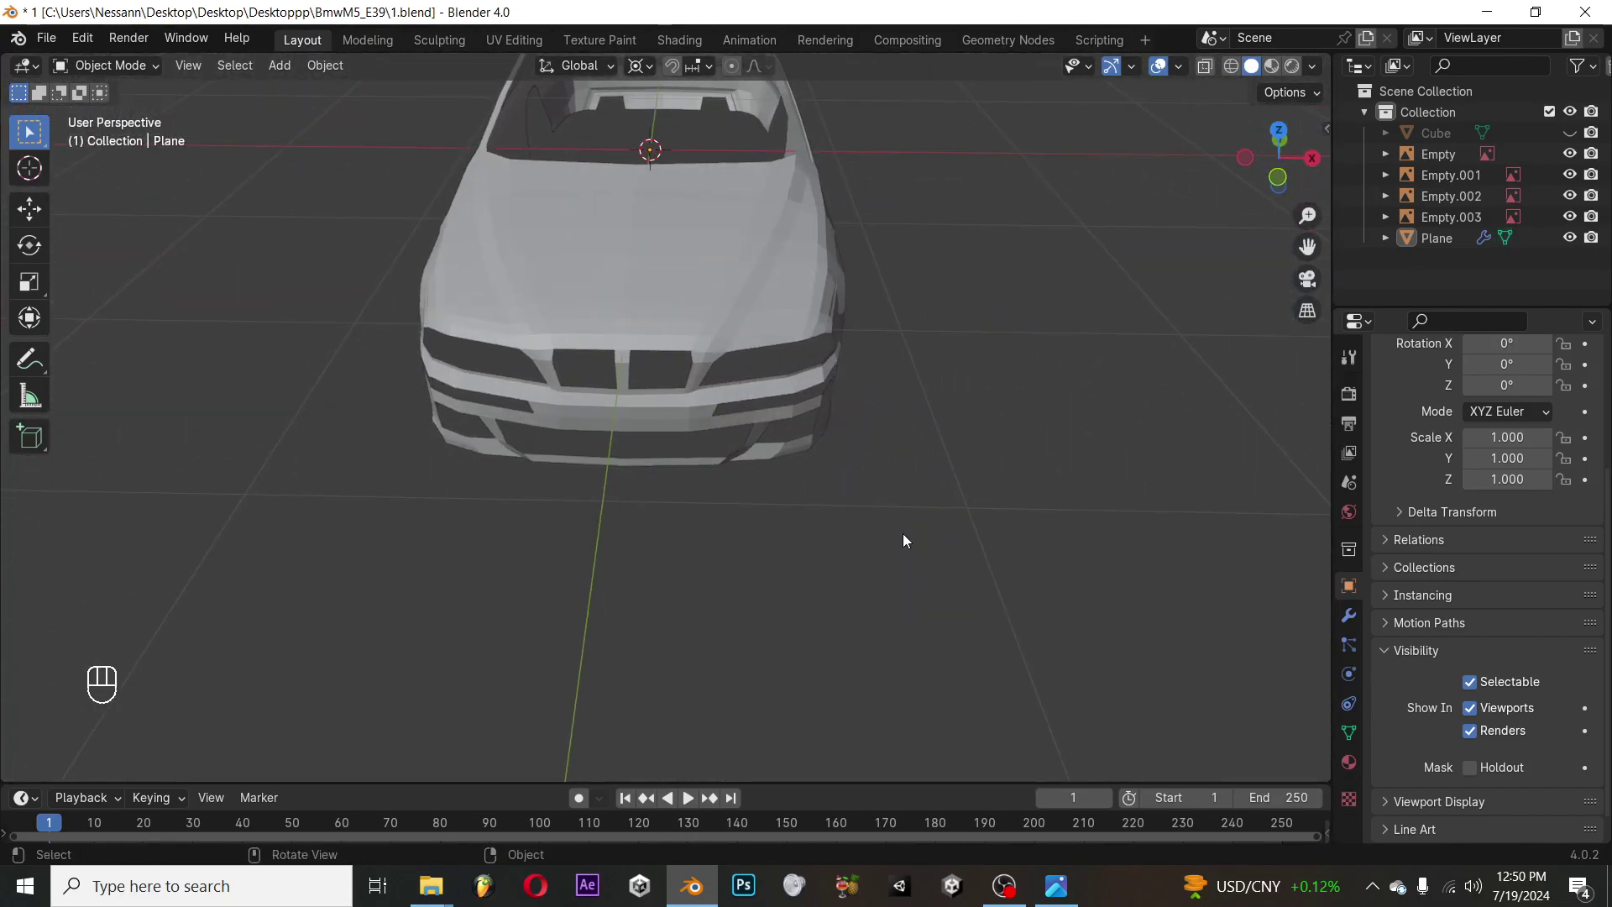
key(alt+Tab)
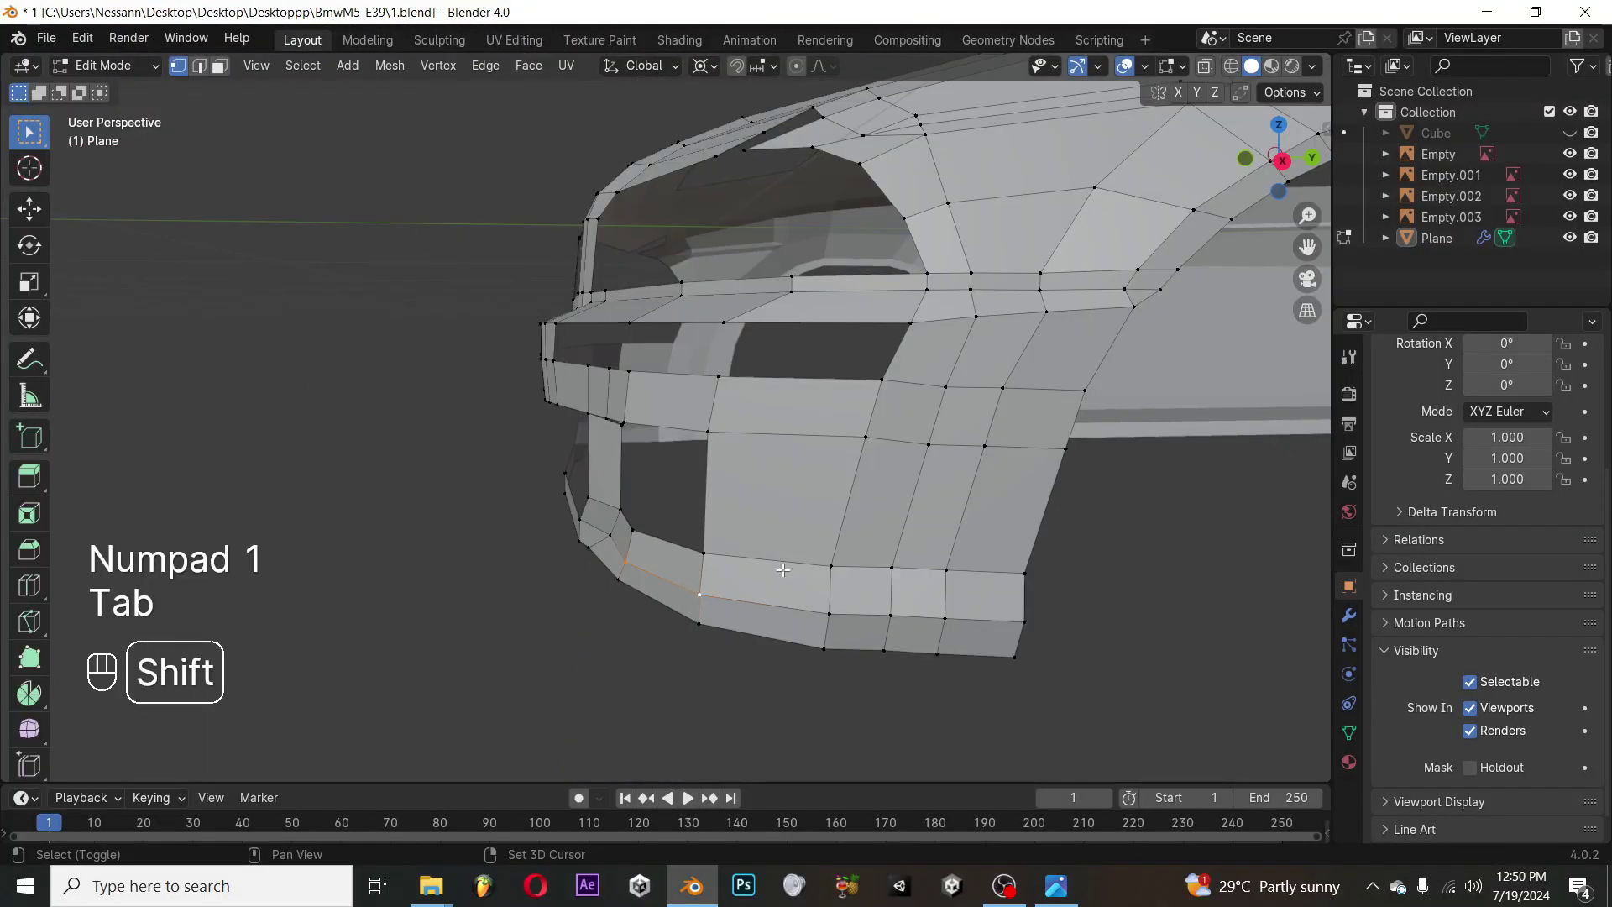
Move the side lip's middle-row vertices below the fog lamp opening along Y, and check them against the side blueprint
shift+middle_drag(783, 570, 766, 541)
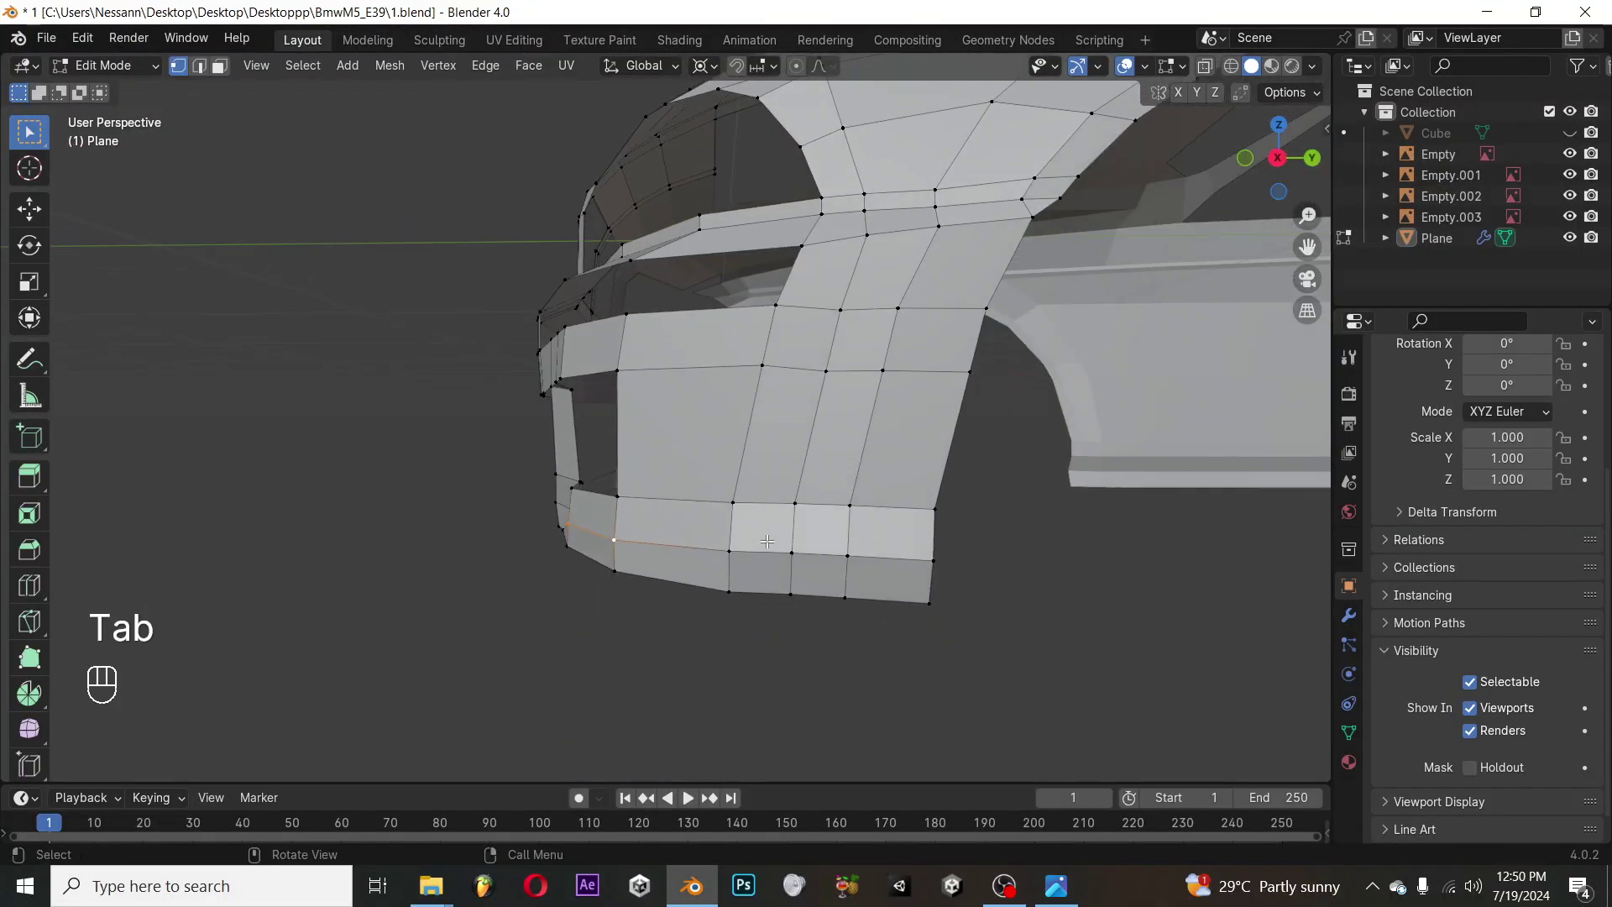
click(875, 528)
middle_drag(875, 528, 899, 604)
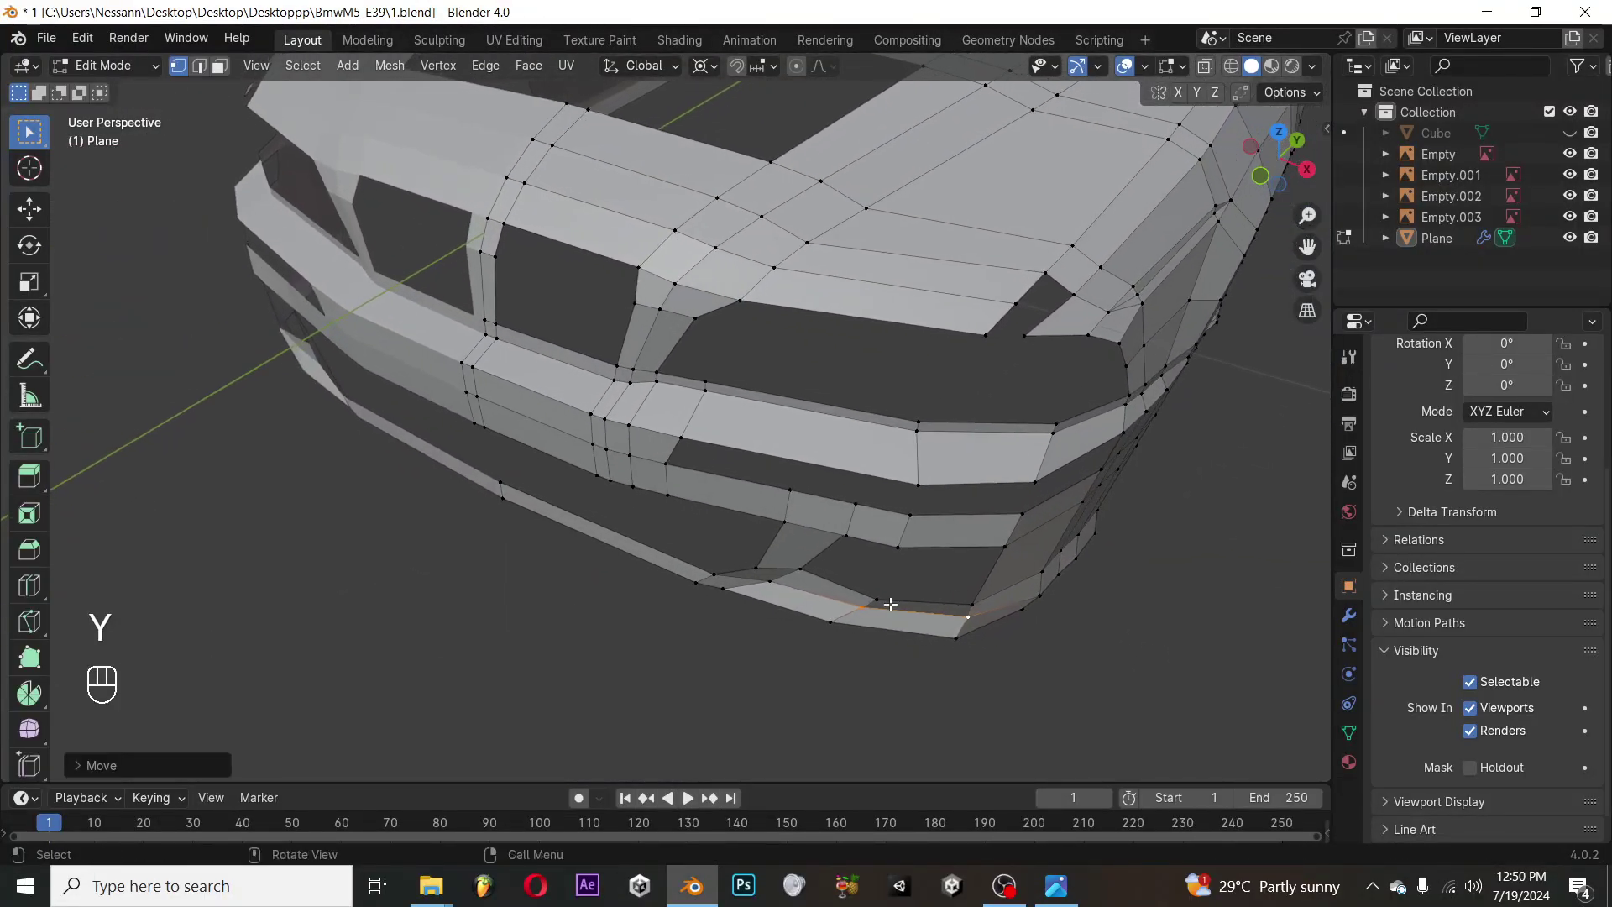
key(KP_3)
key(alt+z)
key(alt+z)
key(Tab)
middle_drag(849, 557, 806, 517)
Add a vertical loop cut to the central lip strip with its upper vertex slid along the edge, and save the file
key(KP_1)
key(Tab)
scroll(806, 518, up, 5)
key(KP_1)
key(ctrl+r)
click(755, 504)
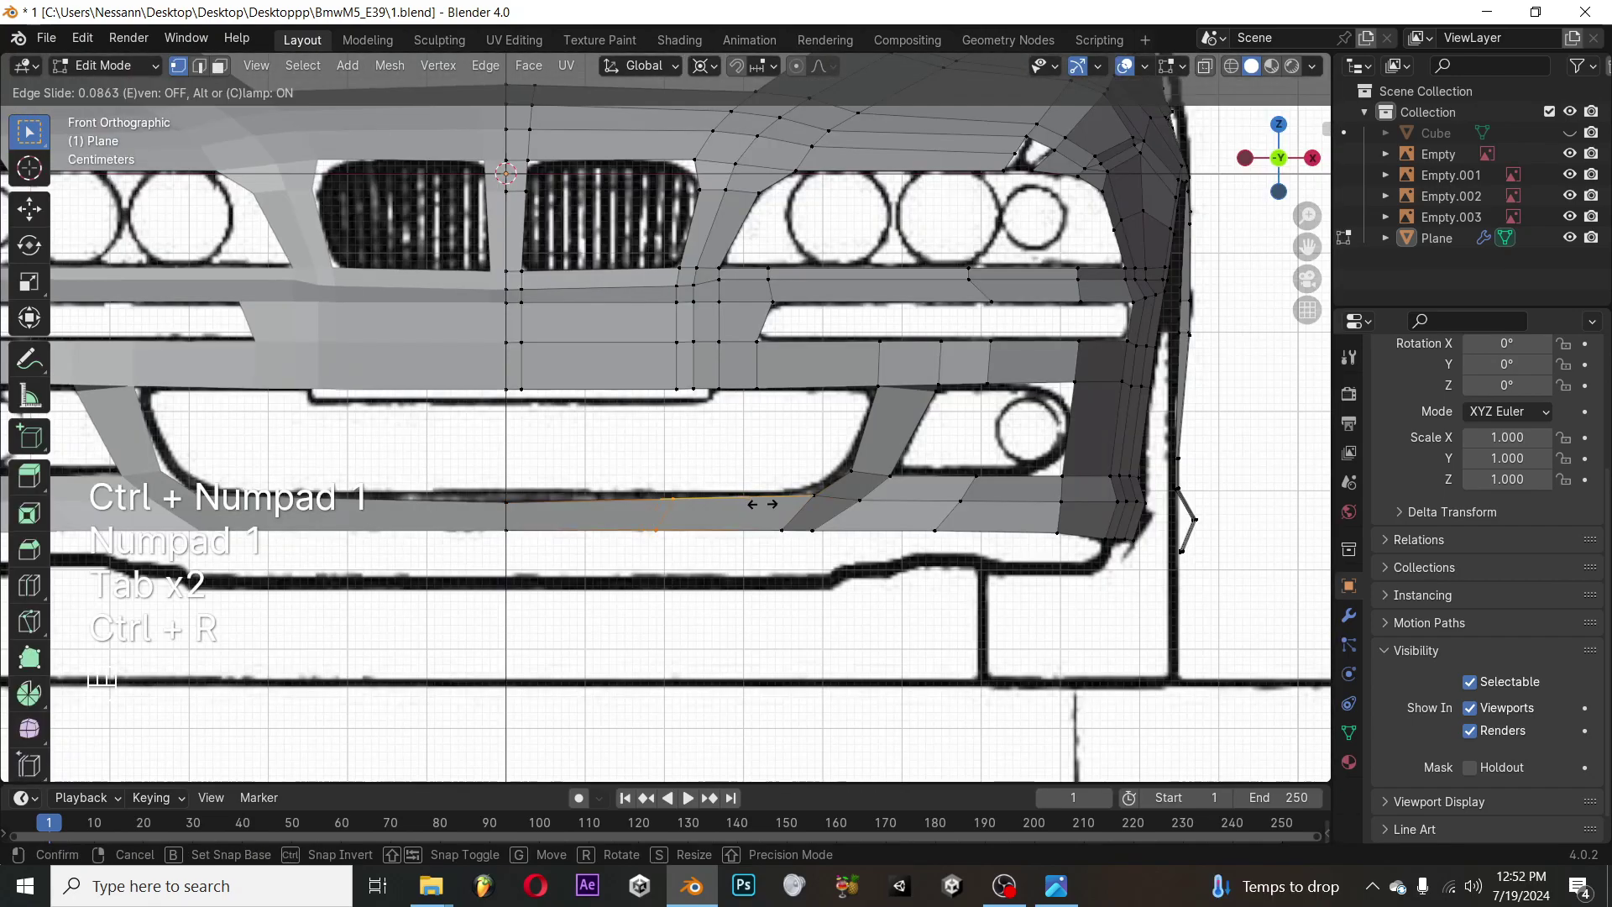
key(g)
key(g)
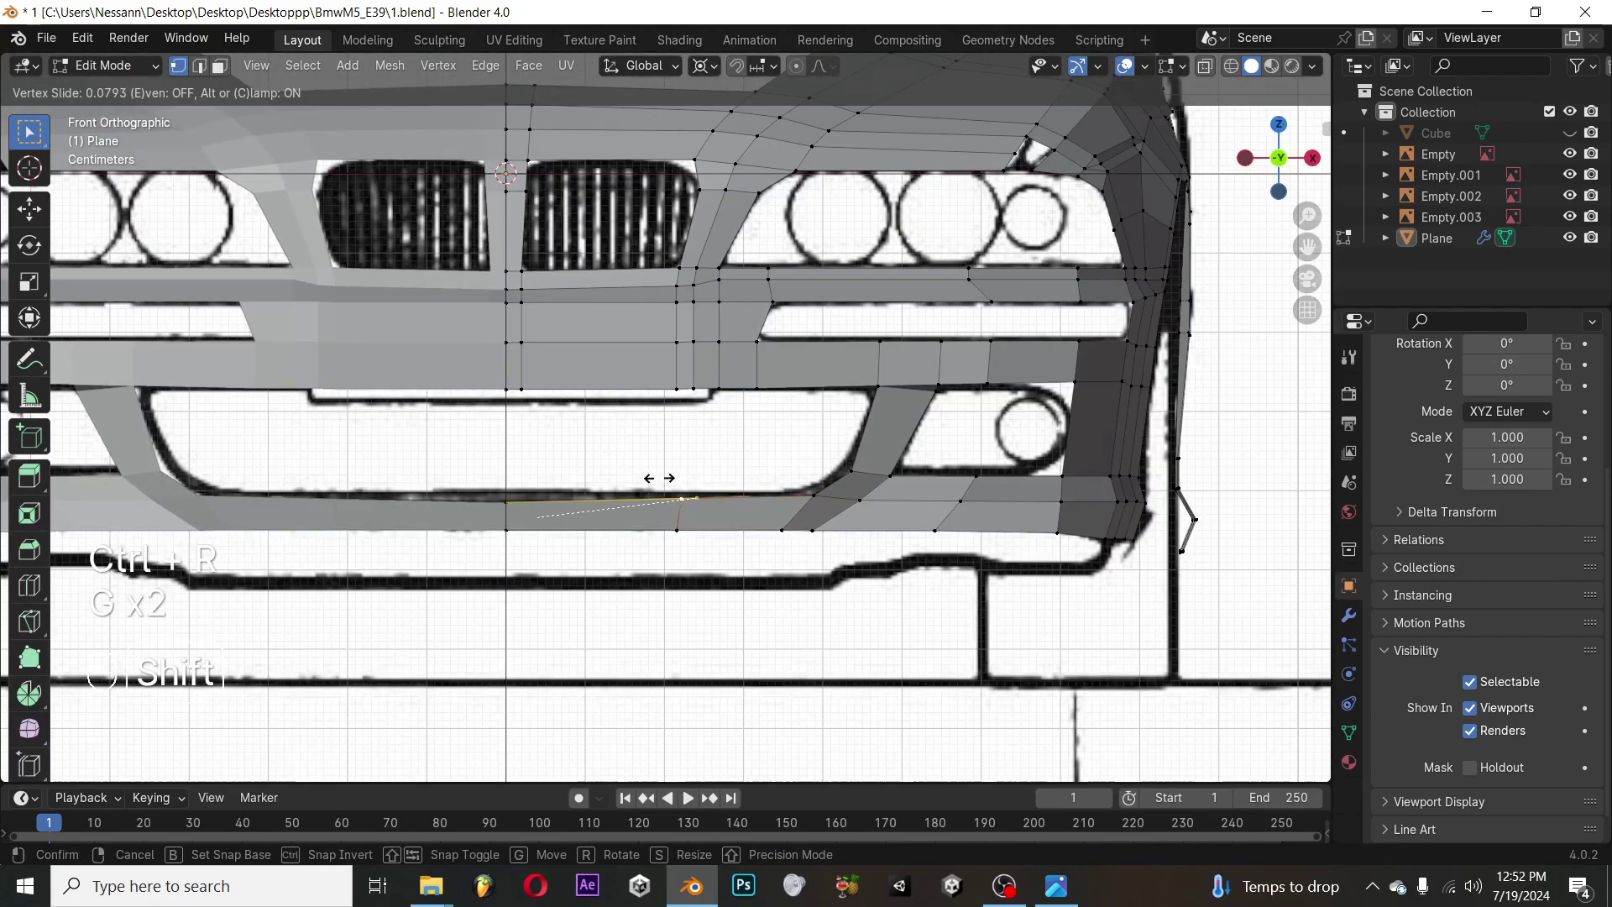
click(660, 478)
key(a)
key(a)
key(ctrl+s)
Move the vertices along the lower lip's bottom edge, and inspect the mirrored car body in object mode
middle_drag(777, 451, 649, 540)
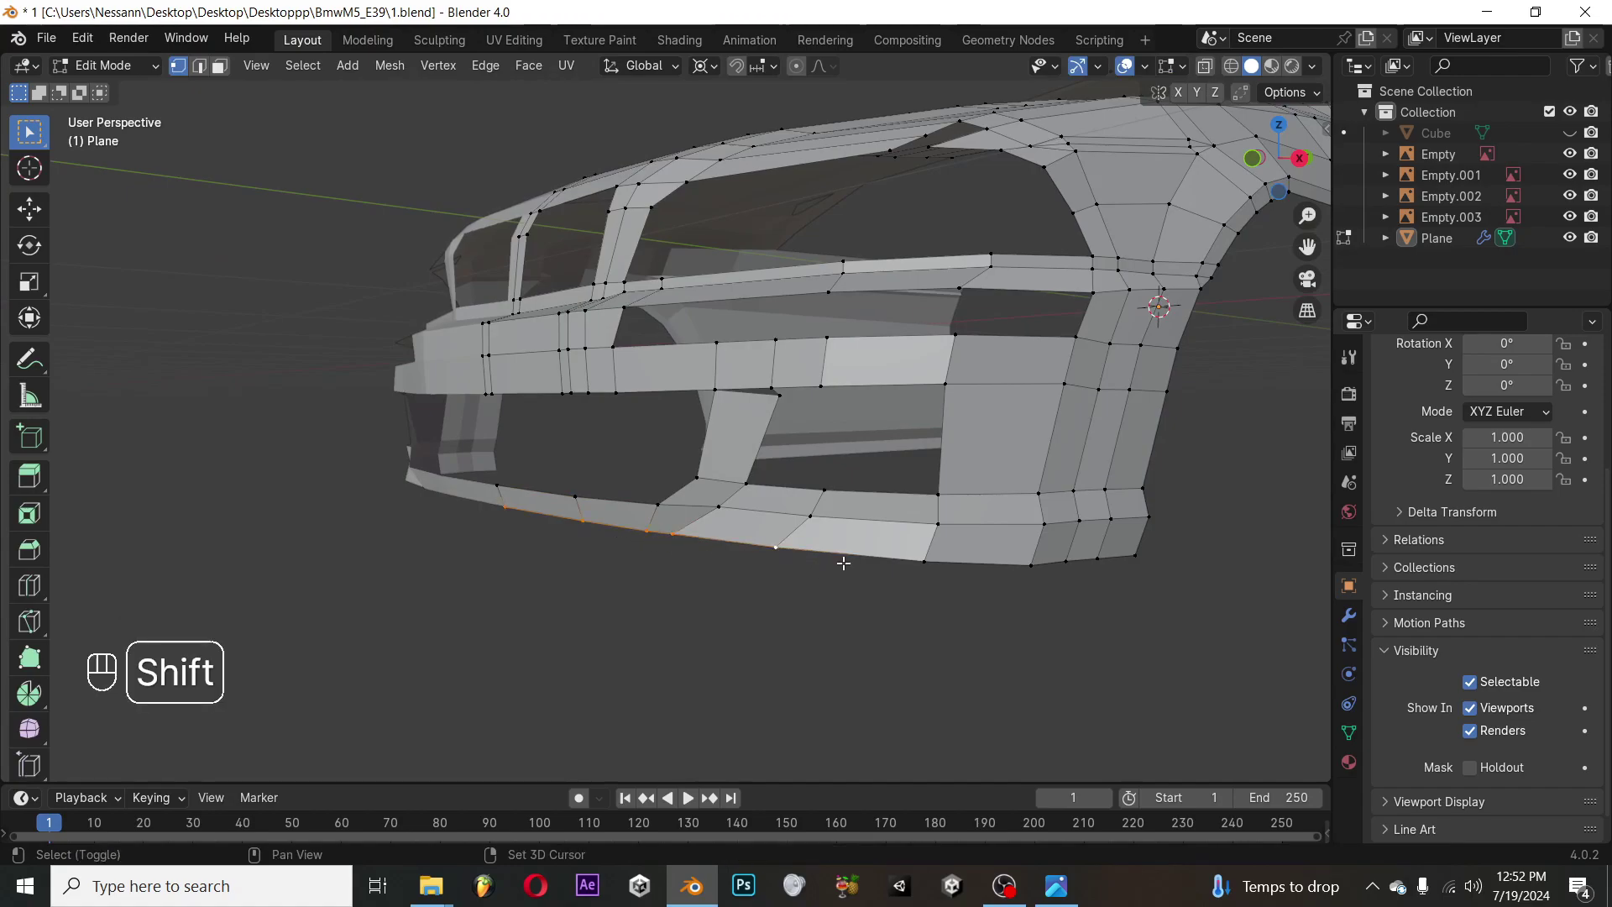
key(g)
middle_drag(1022, 578, 923, 538)
key(Tab)
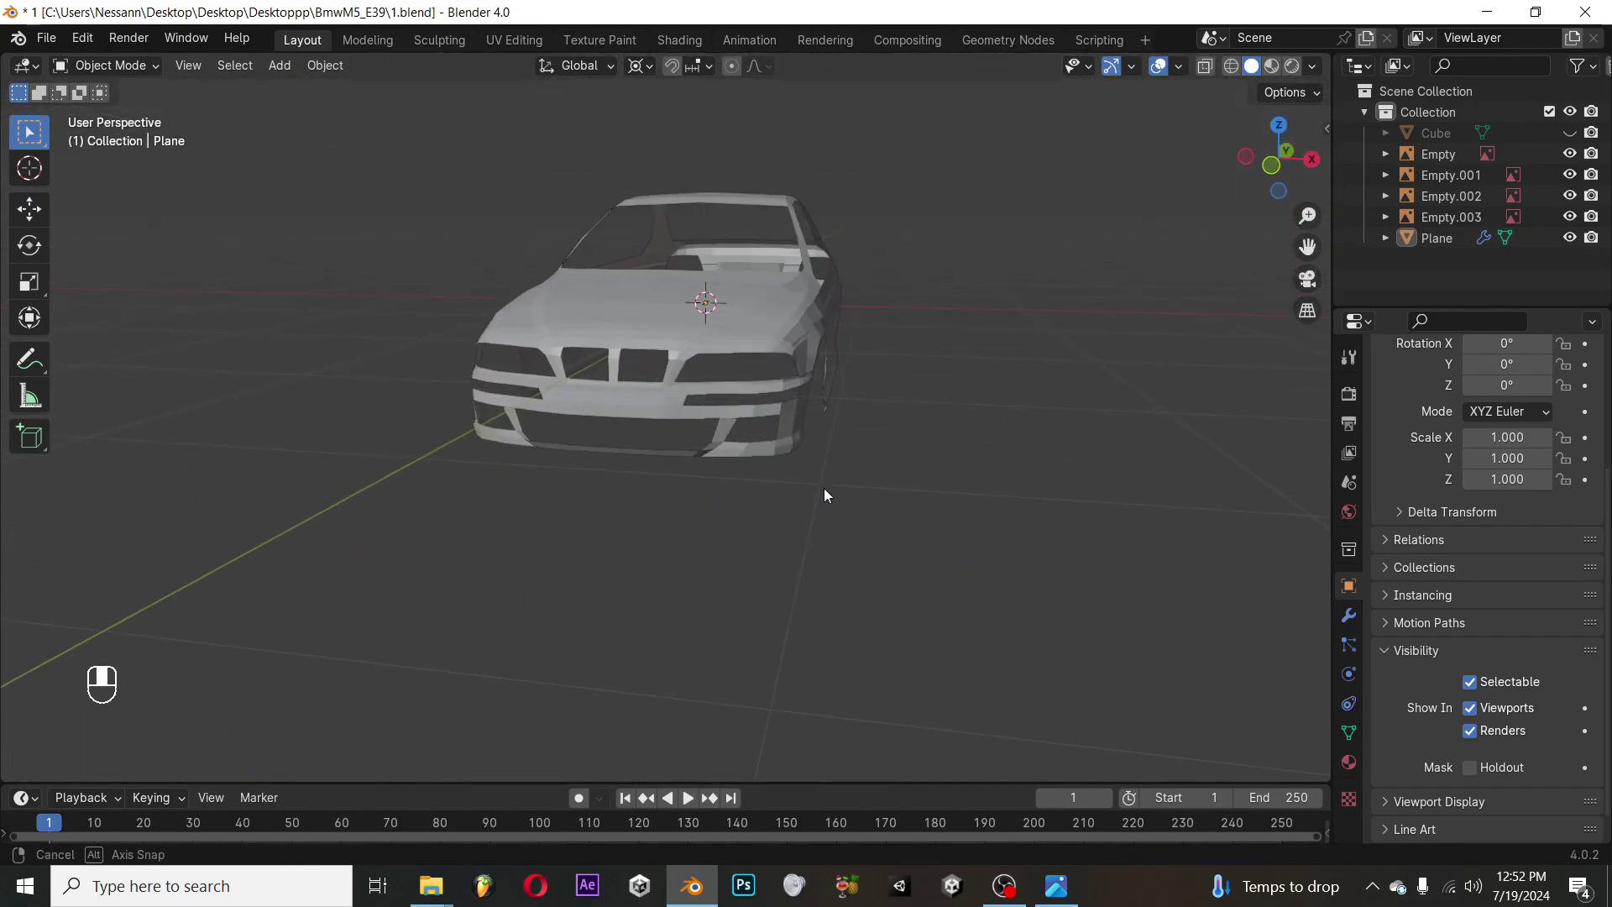